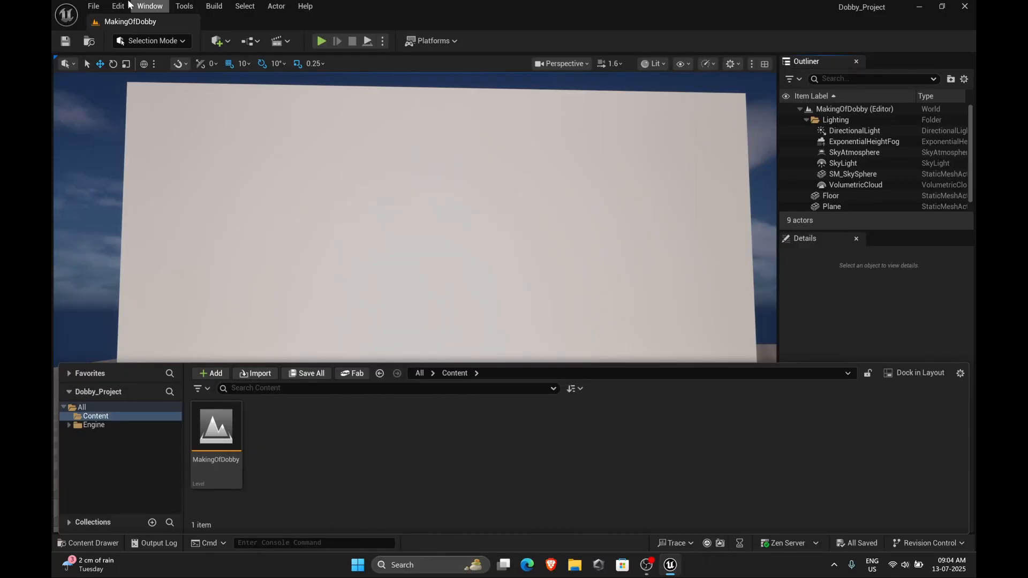
Open the Plugins window and search for metahuman
{"action": "left_click", "coordinate": [120, 6]}
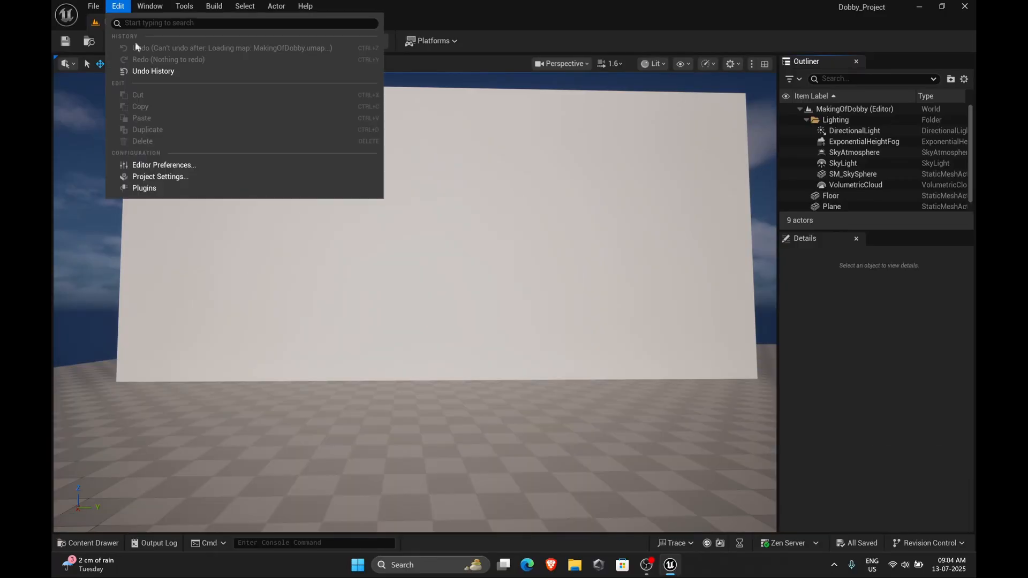
{"action": "left_click", "coordinate": [129, 190]}
{"action": "left_click", "coordinate": [378, 71]}
{"action": "type", "text": "me"}
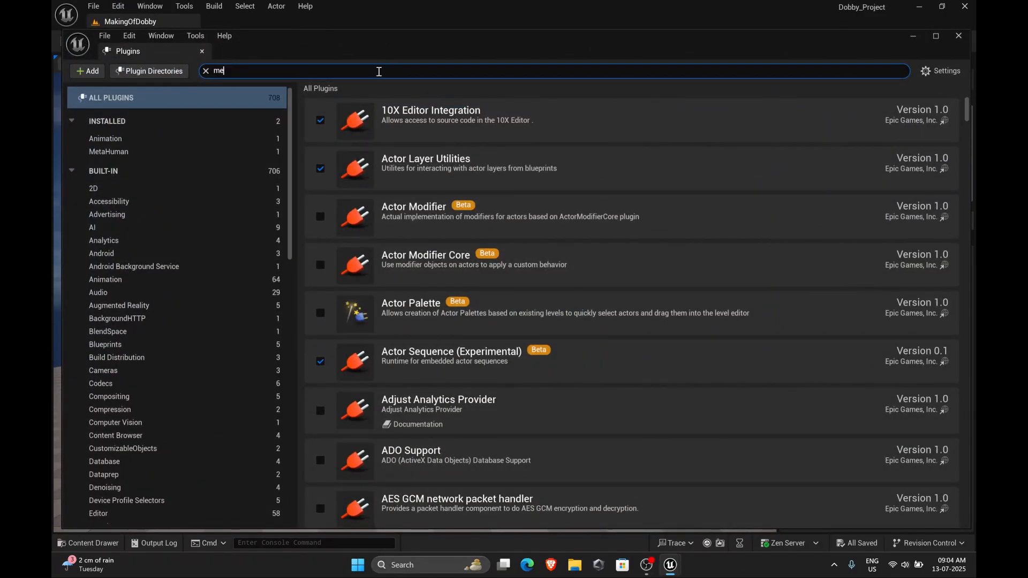
{"action": "type", "text": "tahuman"}
Enable the MetaHuman Creator and related MetaHuman plugins, accept the beta warning, and restart the editor
{"action": "left_click", "coordinate": [321, 121]}
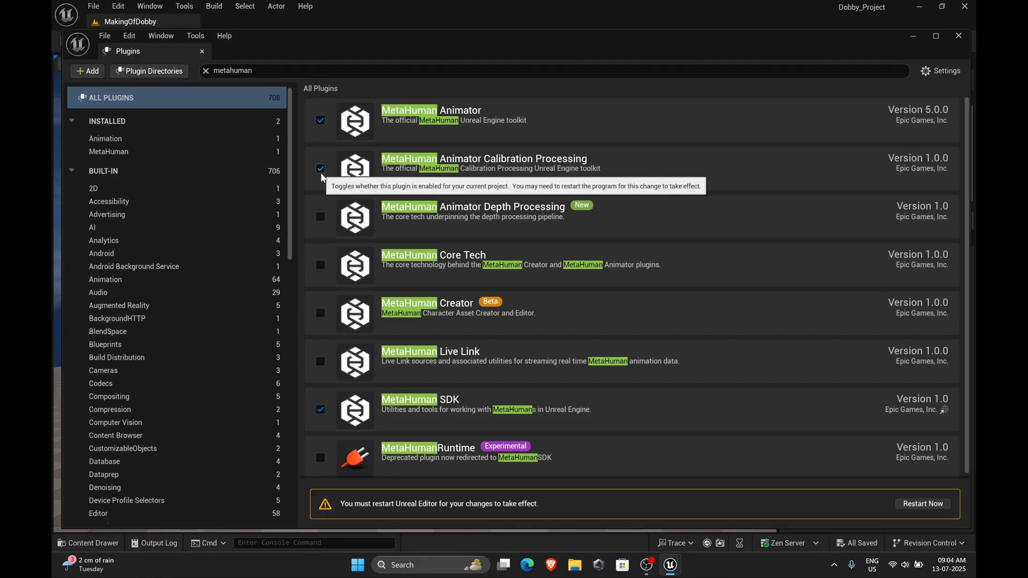
{"action": "left_click", "coordinate": [320, 313]}
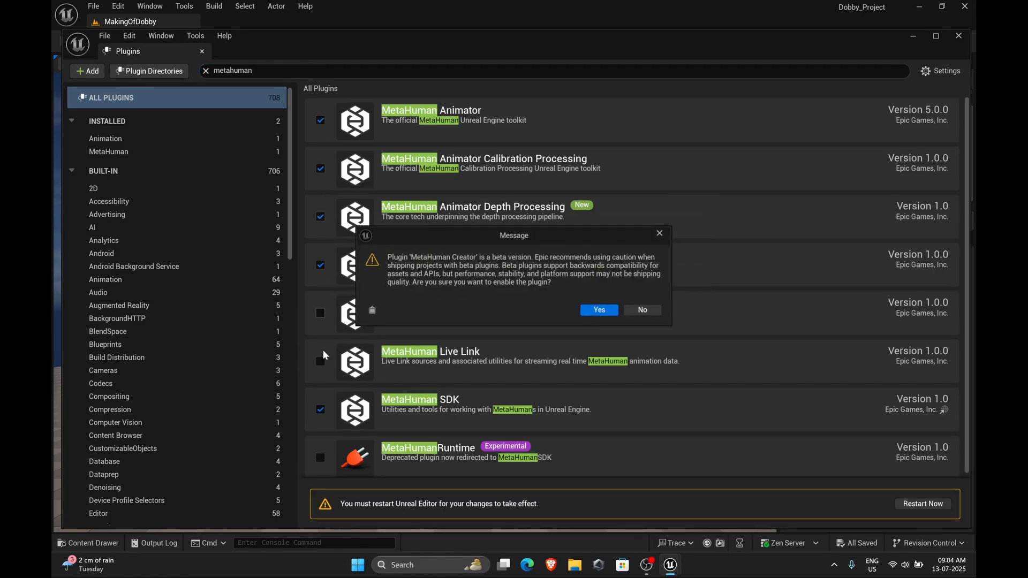
{"action": "left_click", "coordinate": [599, 313]}
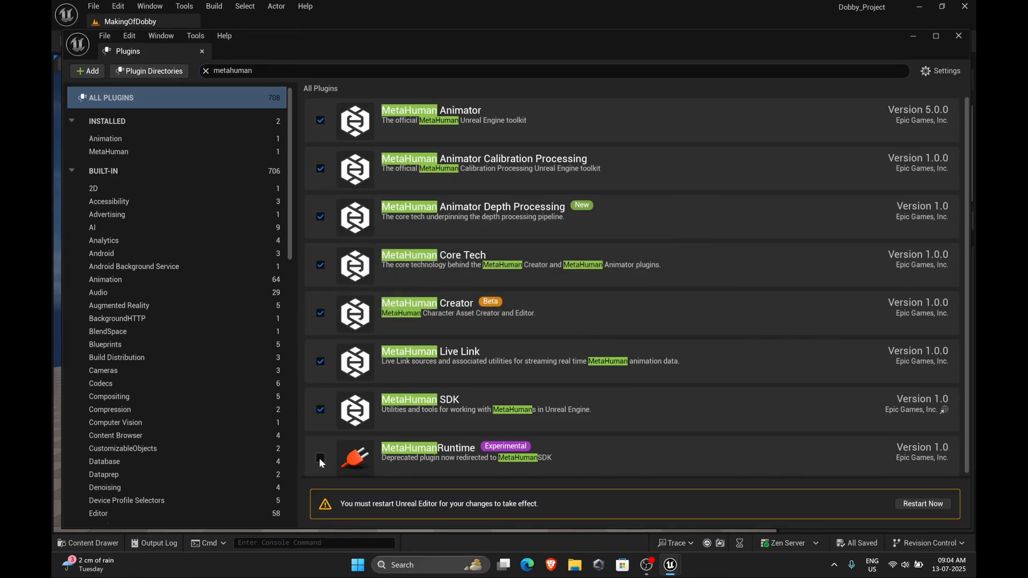
{"action": "left_click", "coordinate": [922, 505]}
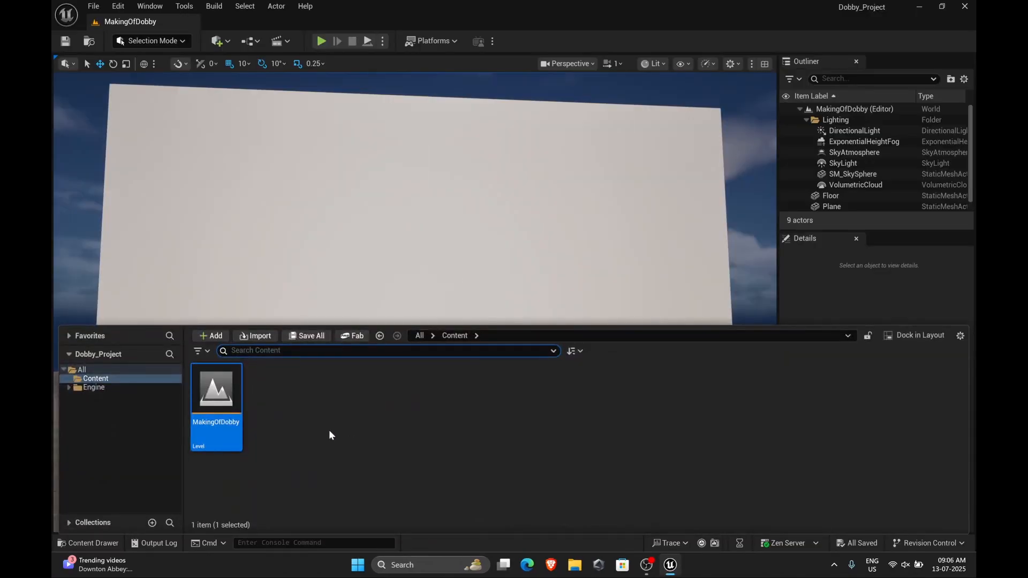
Create a new MetaHuman Character asset in the Content folder named Dobby_begin
{"action": "right_click", "coordinate": [292, 411]}
{"action": "mouse_move", "coordinate": [351, 470]}
{"action": "mouse_move", "coordinate": [351, 489]}
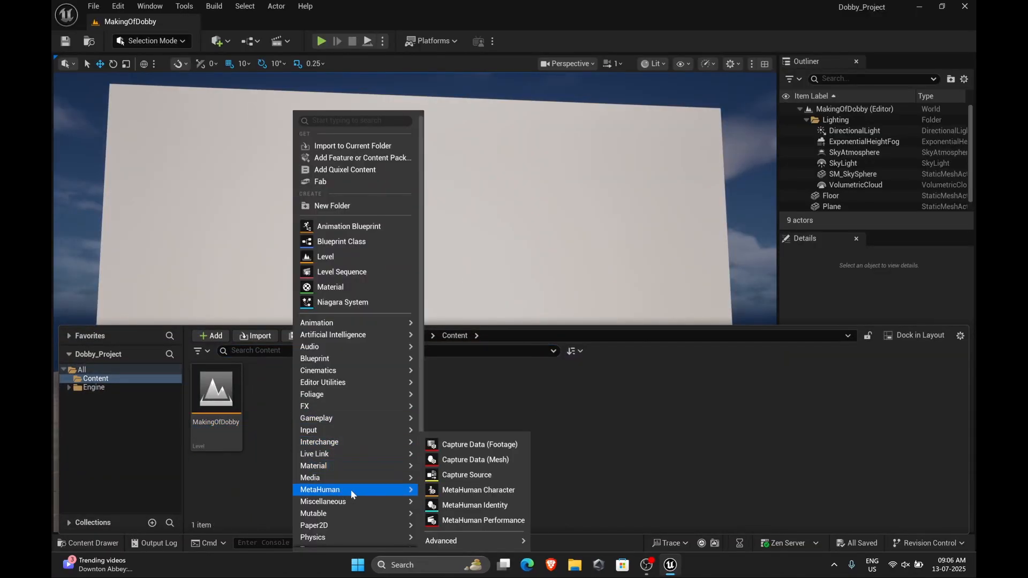
{"action": "left_click", "coordinate": [478, 490]}
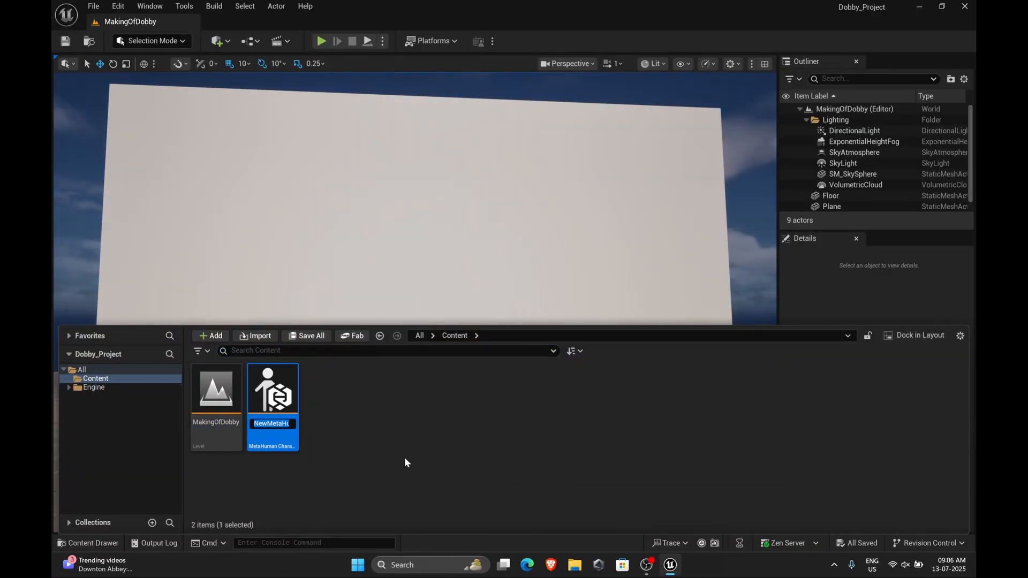
{"action": "type", "text": "Dobby"}
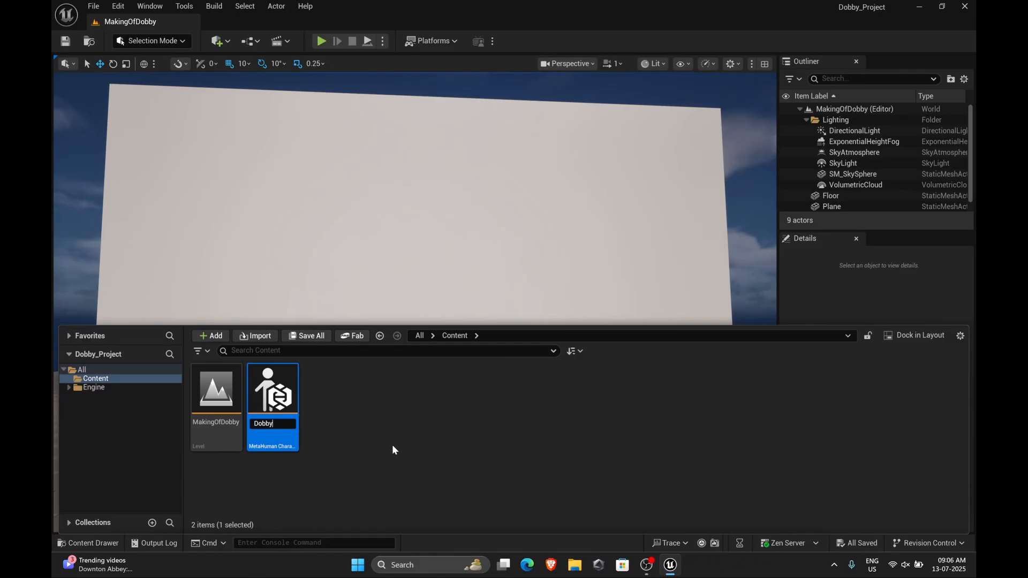
{"action": "type", "text": "_begin"}
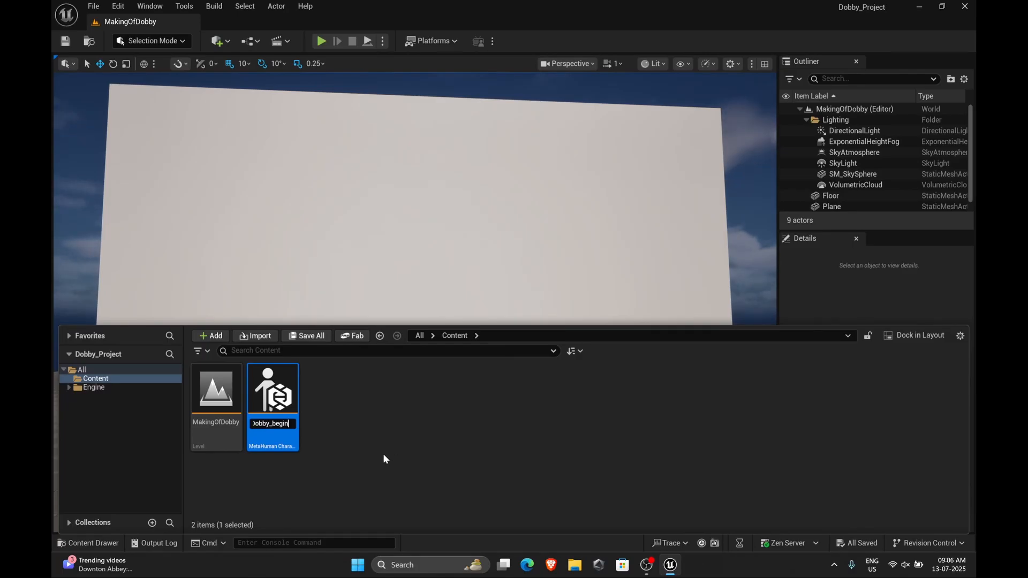
{"action": "key", "text": "Return"}
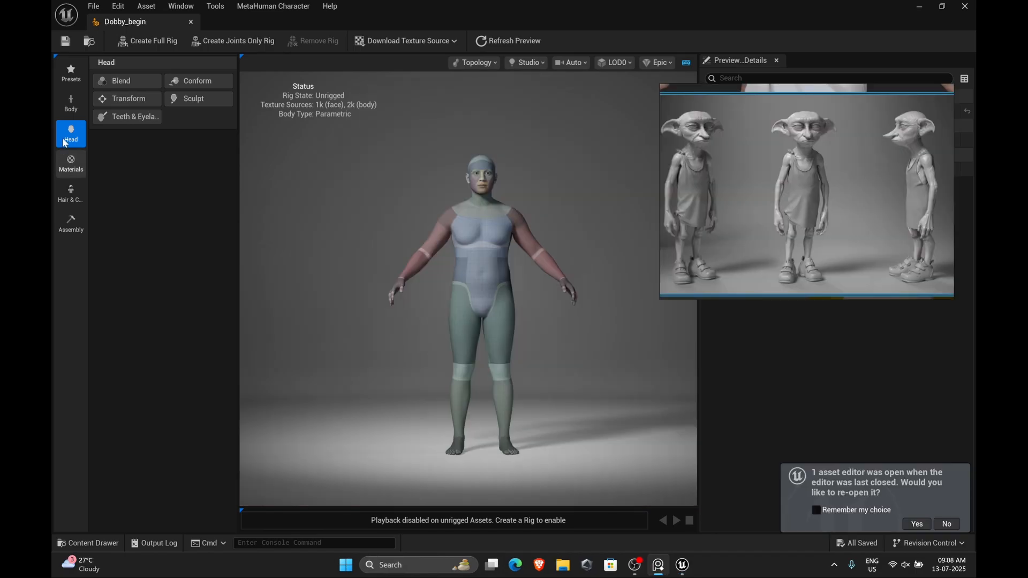
Dismiss the reopen prompt, open the body's parametric Model settings and widen the settings panel
{"action": "left_click", "coordinate": [945, 524]}
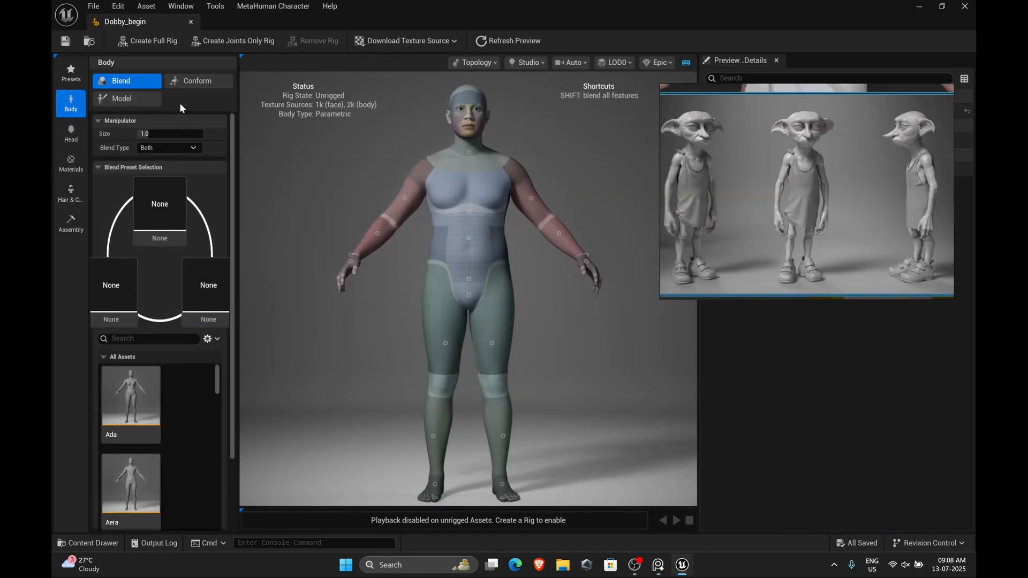
{"action": "left_click", "coordinate": [143, 97]}
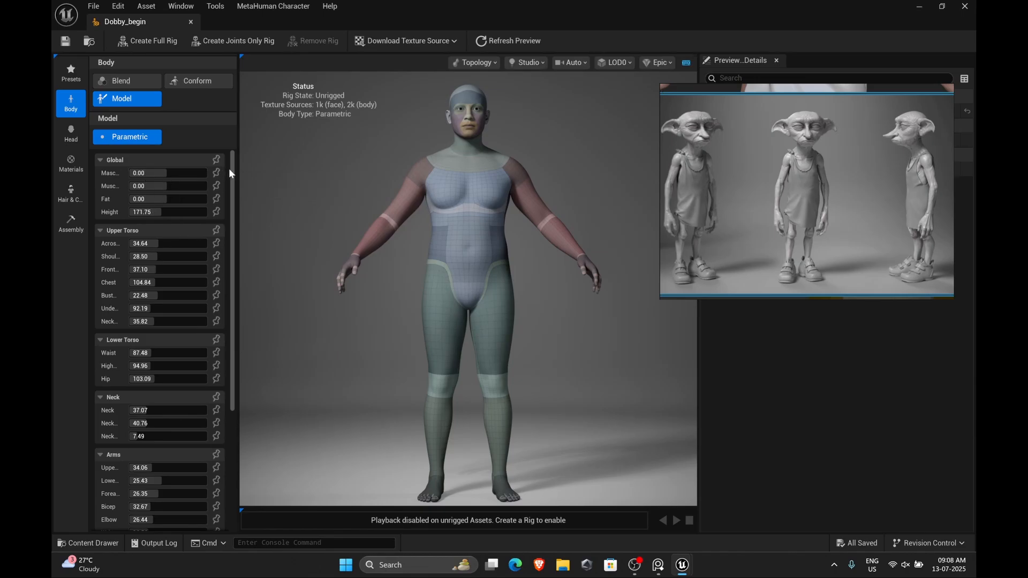
{"action": "left_click_drag", "start_coordinate": [237, 177], "coordinate": [361, 199]}
{"action": "left_click_drag", "start_coordinate": [231, 173], "coordinate": [239, 188]}
Undo the last edit and lower the Masculine/Feminine and Fat sliders in the body's Global parameters
{"action": "key", "text": "ctrl+z"}
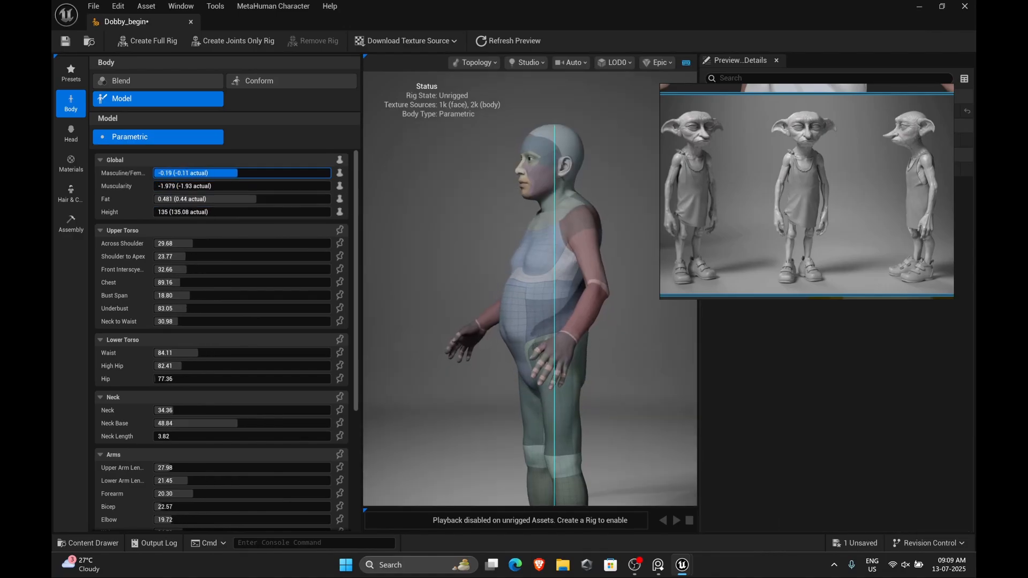
{"action": "left_click_drag", "start_coordinate": [237, 172], "coordinate": [212, 172]}
{"action": "left_click_drag", "start_coordinate": [256, 199], "coordinate": [197, 200]}
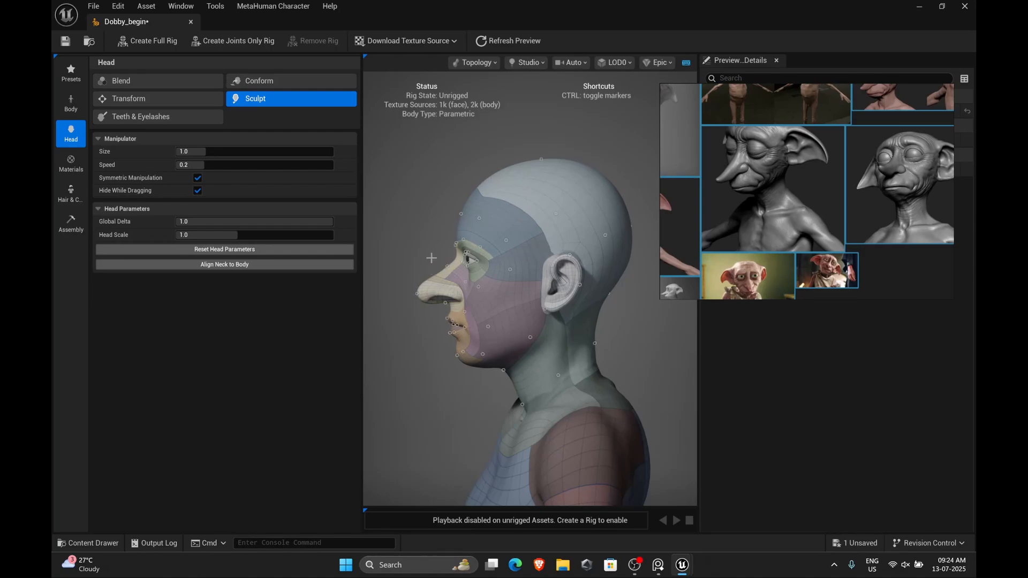
Switch the head to Sculpt mode and pull the nose tip forward
{"action": "left_click", "coordinate": [156, 98]}
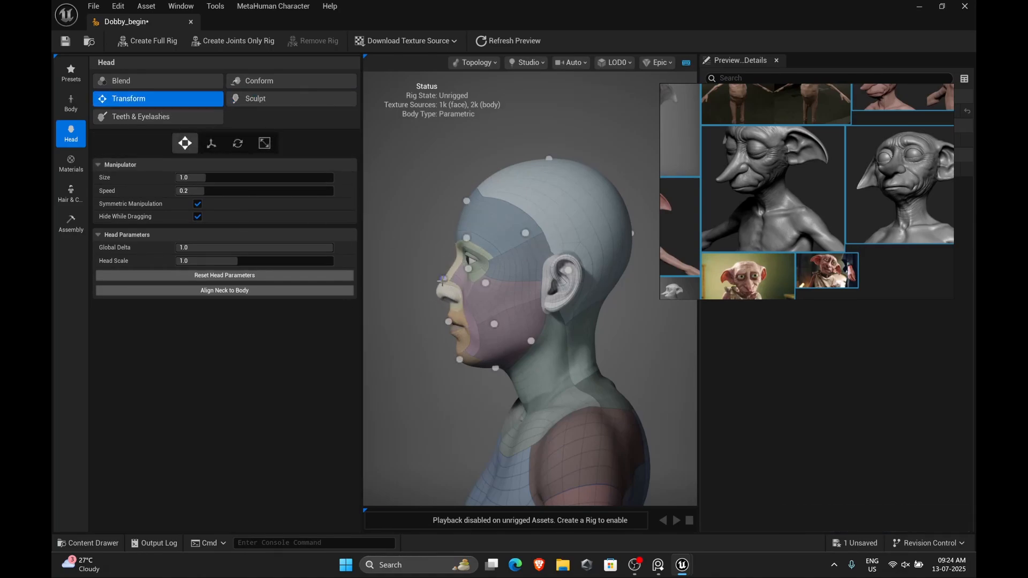
{"action": "left_click", "coordinate": [273, 98]}
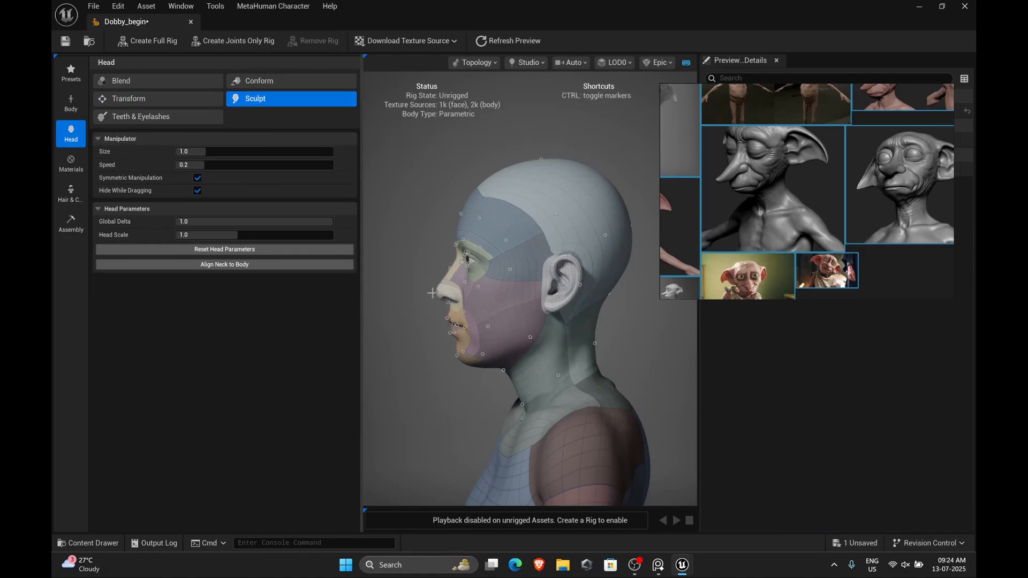
{"action": "left_click_drag", "start_coordinate": [432, 292], "coordinate": [417, 293]}
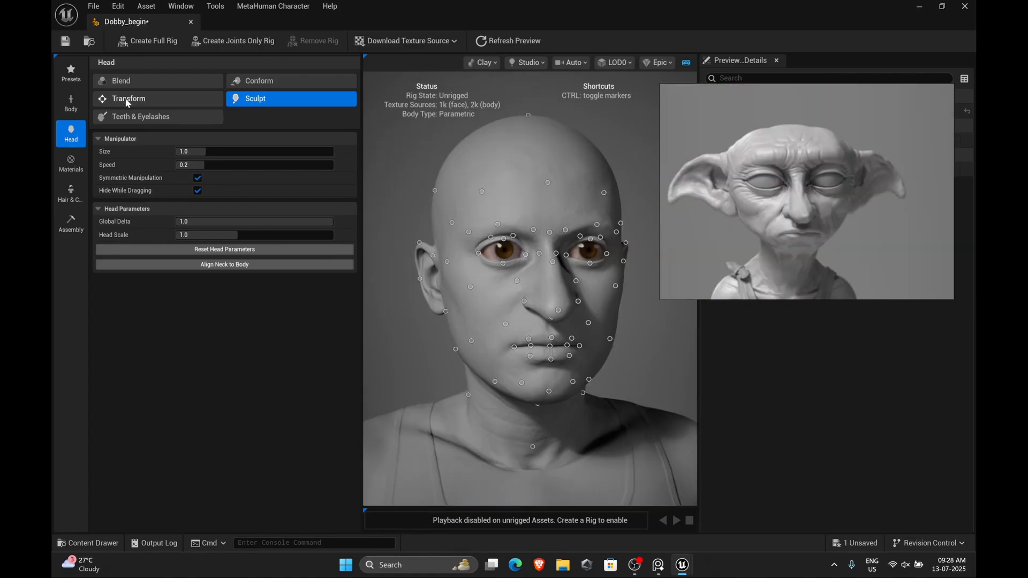
Switch the head to Transform mode and undo the last four face gizmo moves
{"action": "left_click", "coordinate": [137, 99]}
{"action": "key", "text": "ctrl+z"}
{"action": "key", "text": "ctrl+z"}
{"action": "key", "text": "ctrl+z"}
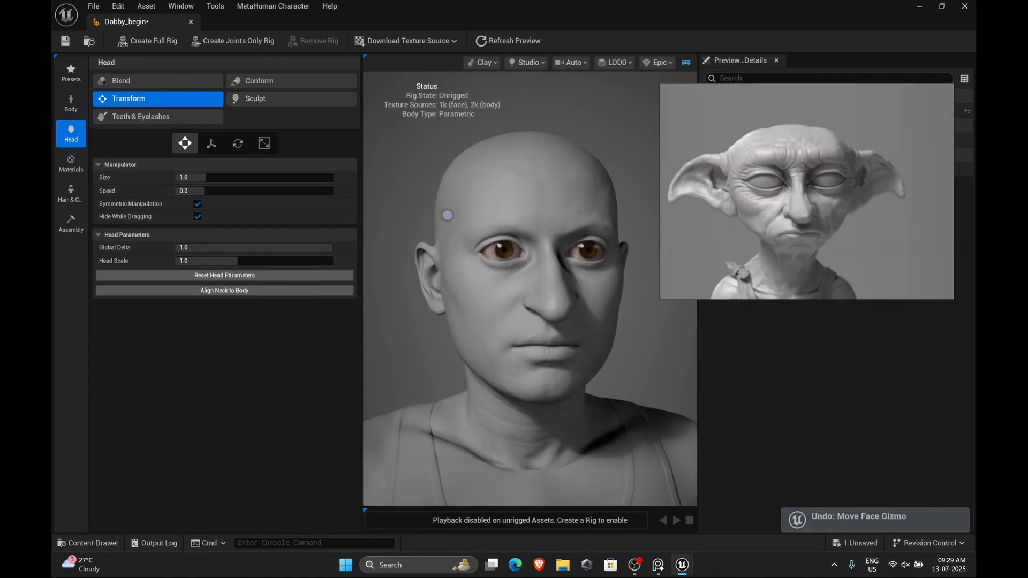
{"action": "key", "text": "ctrl+z"}
Rotate the view to the head's side profile and compare it with the reference image
{"action": "left_click_drag", "start_coordinate": [480, 193], "coordinate": [599, 214]}
{"action": "middle_click_drag", "start_coordinate": [878, 207], "coordinate": [814, 207]}
{"action": "scroll", "coordinate": [686, 364], "scroll_direction": "down", "scroll_amount": 5}
{"action": "left_click_drag", "start_coordinate": [535, 343], "coordinate": [580, 326]}
{"action": "scroll", "coordinate": [579, 326], "scroll_direction": "up", "scroll_amount": 4}
{"action": "middle_click_drag", "start_coordinate": [781, 182], "coordinate": [785, 214]}
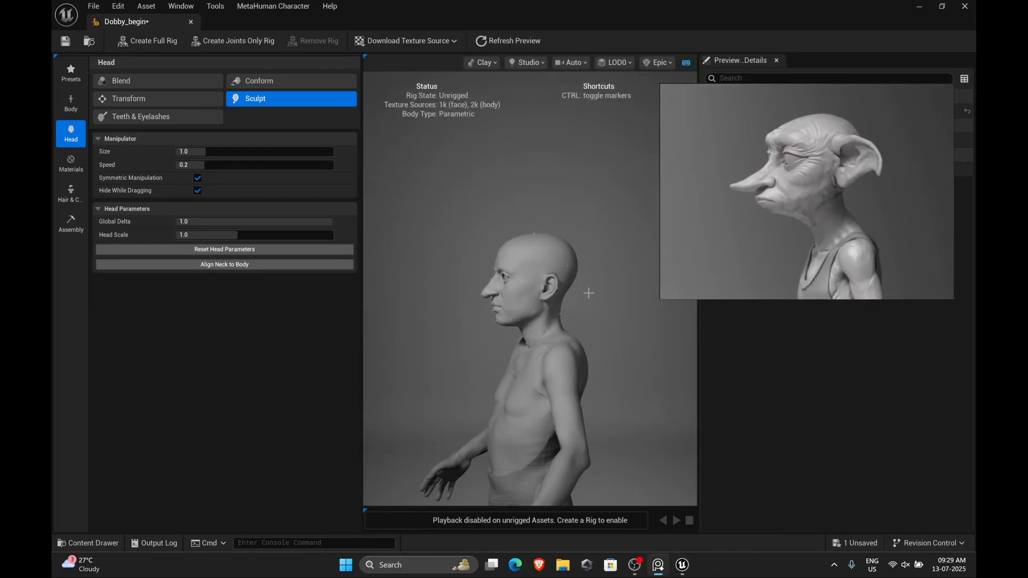
{"action": "left_click_drag", "start_coordinate": [588, 293], "coordinate": [535, 295]}
{"action": "left_click", "coordinate": [145, 98]}
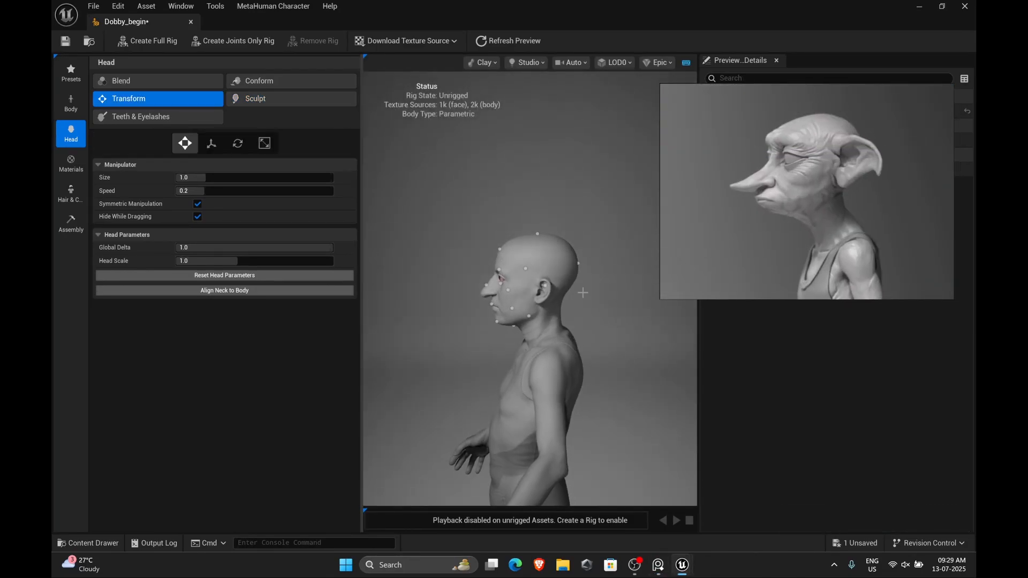
Switch the viewport preview material to Skin
{"action": "left_click", "coordinate": [562, 63]}
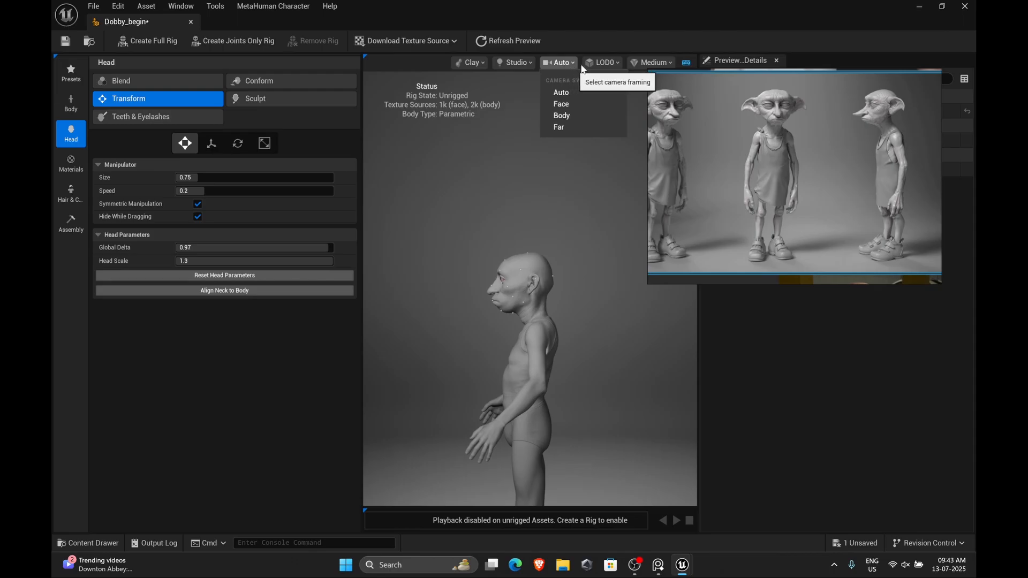
{"action": "left_click", "coordinate": [589, 63]}
{"action": "left_click", "coordinate": [483, 63]}
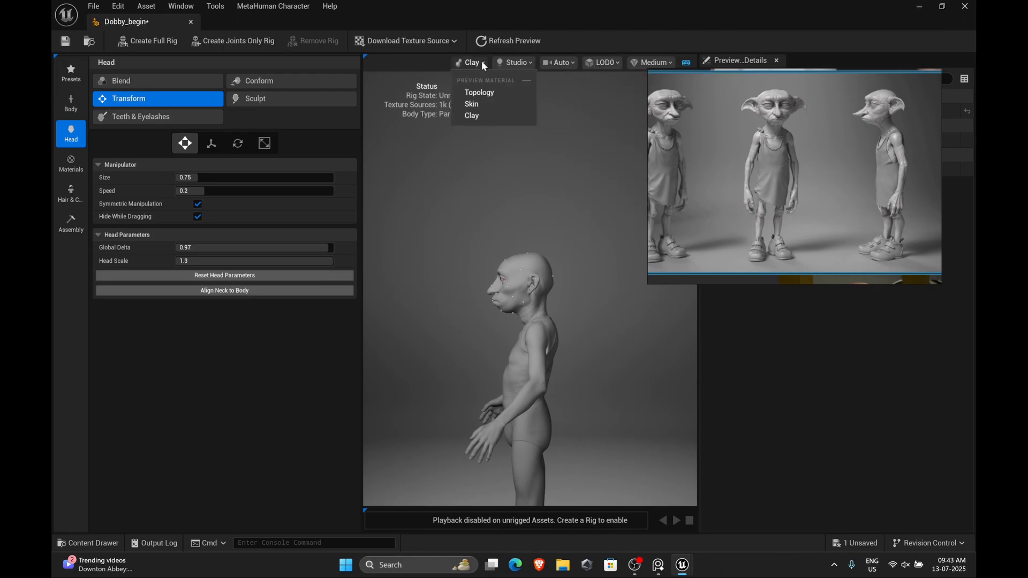
{"action": "left_click", "coordinate": [485, 104]}
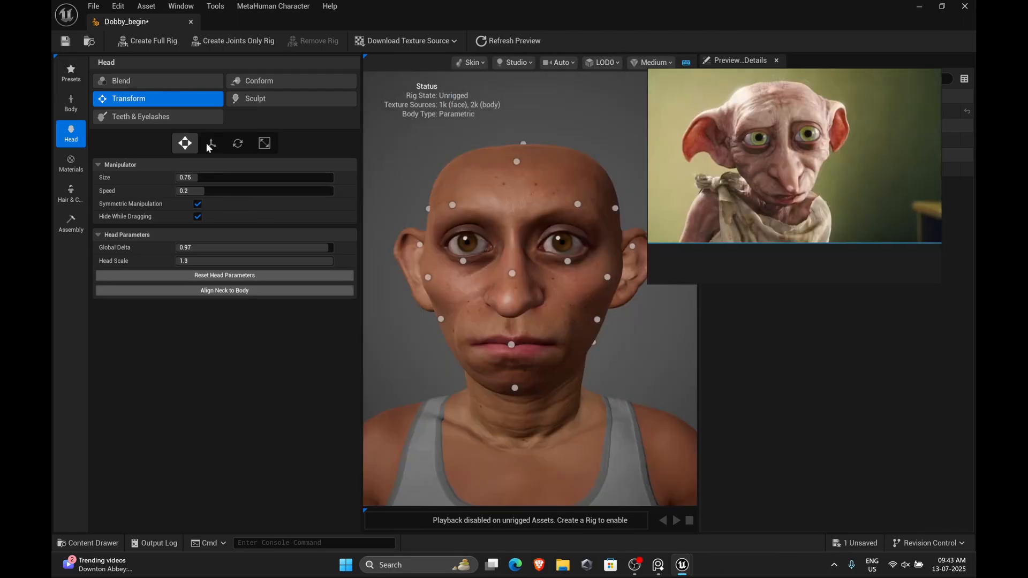
Pick a lighter, pinker skin tone in the Materials skin settings
{"action": "left_click", "coordinate": [64, 170]}
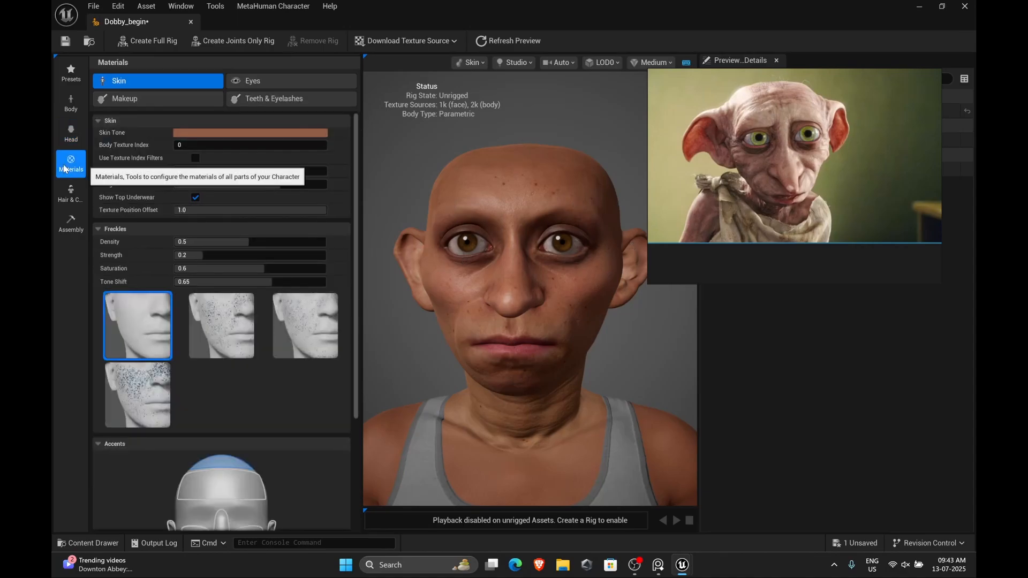
{"action": "left_click", "coordinate": [244, 134]}
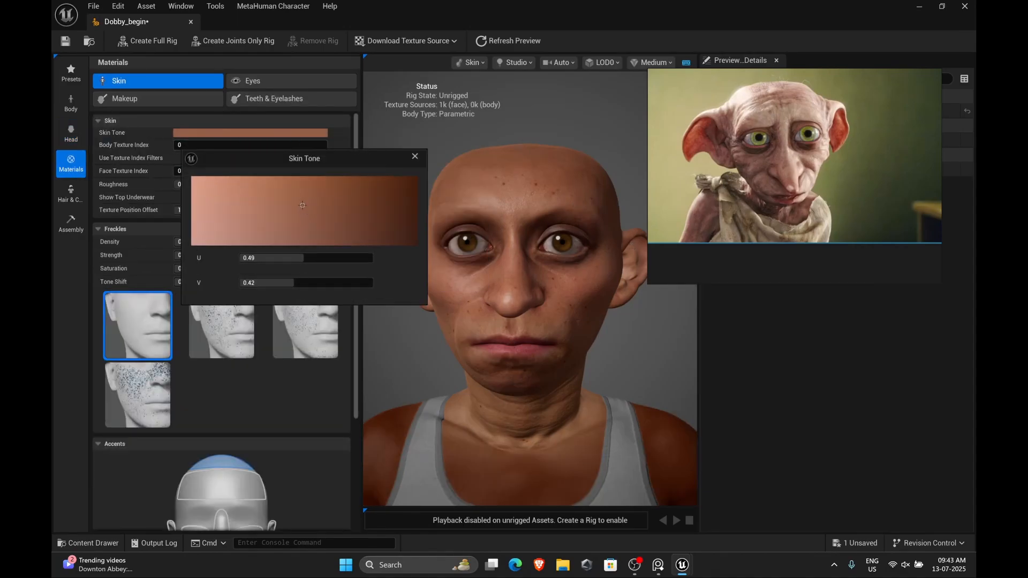
{"action": "left_click_drag", "start_coordinate": [299, 204], "coordinate": [265, 245]}
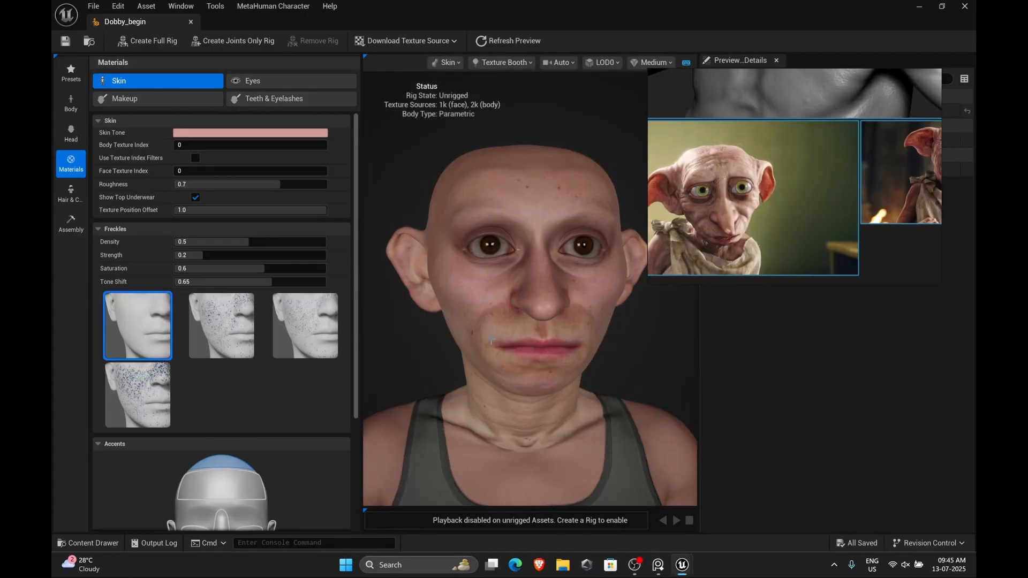
Inspect the character's full body and face with the new skin tone
{"action": "scroll", "coordinate": [532, 408], "scroll_direction": "down", "scroll_amount": 6}
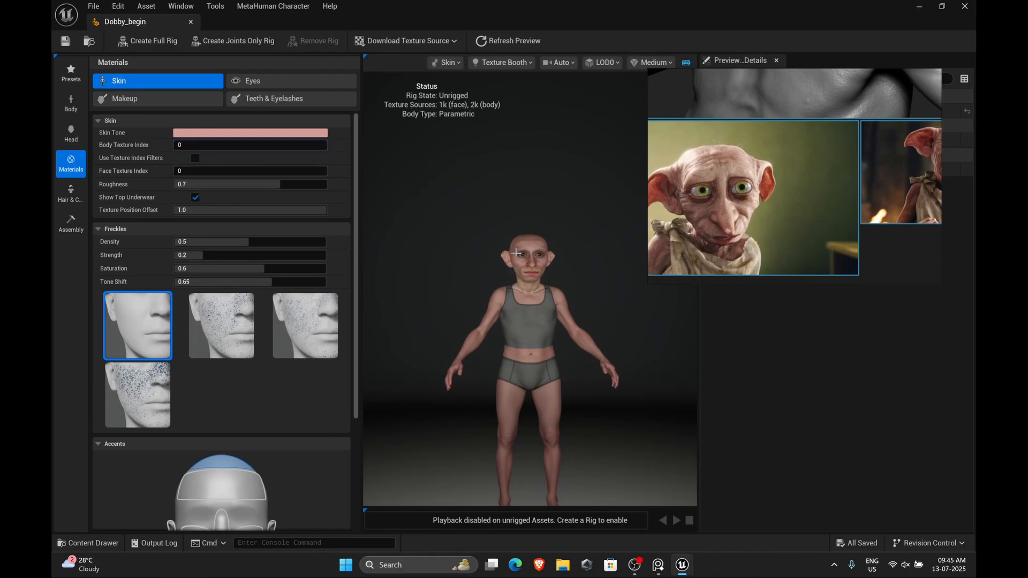
{"action": "scroll", "coordinate": [529, 257], "scroll_direction": "up", "scroll_amount": 6}
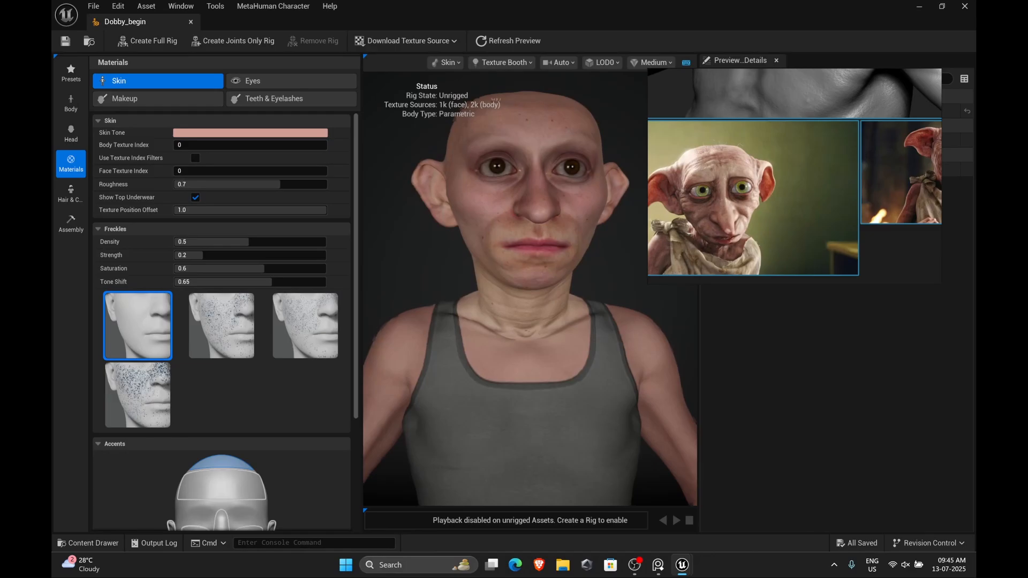
{"action": "middle_click_drag", "start_coordinate": [521, 217], "coordinate": [521, 257]}
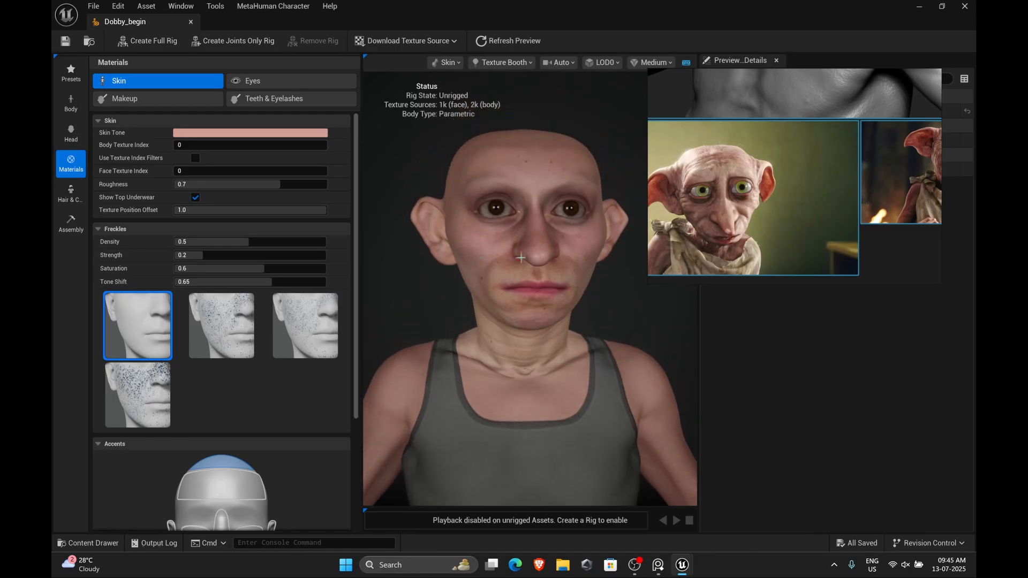
{"action": "mouse_move", "coordinate": [197, 175]}
{"action": "left_mouse_down"}
{"action": "mouse_move", "coordinate": [214, 175]}
{"action": "mouse_move", "coordinate": [196, 175]}
{"action": "mouse_move", "coordinate": [205, 171]}
{"action": "left_mouse_up"}
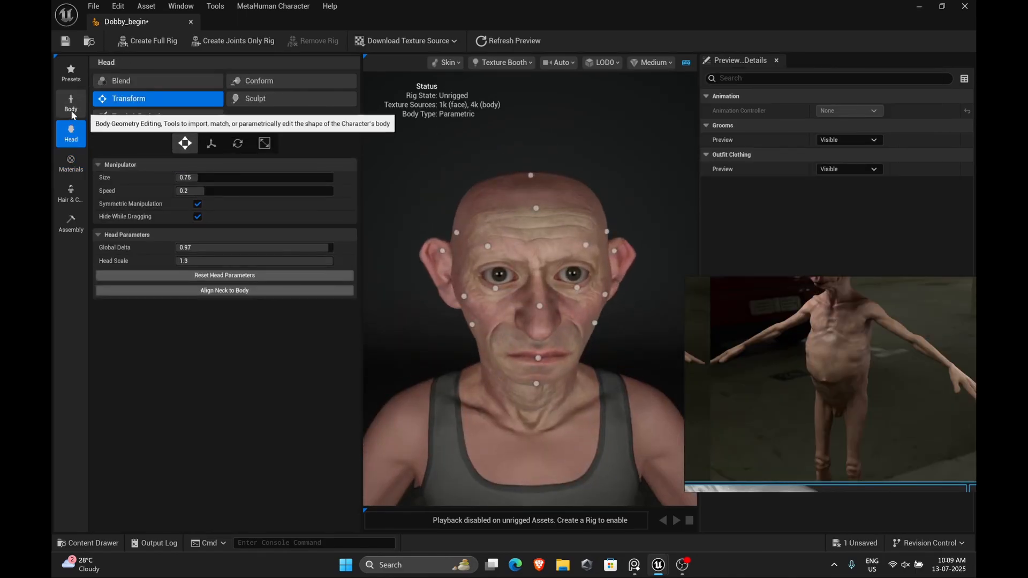
Download the 4k resolution texture source for the character
{"action": "left_click", "coordinate": [448, 42]}
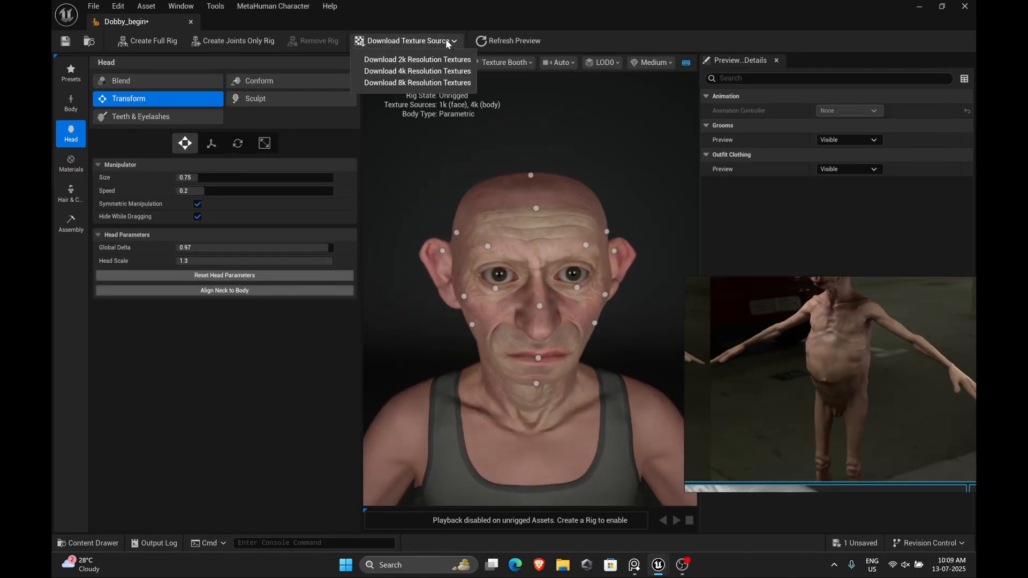
{"action": "left_click", "coordinate": [448, 71]}
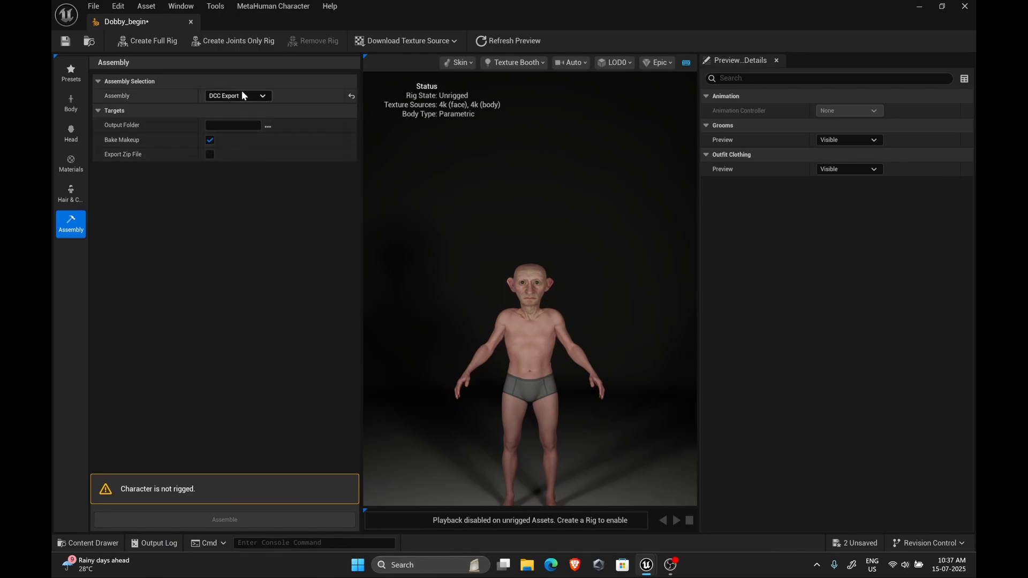
Set the assembly output folder to the Dobby_DNA folder on the Desktop
{"action": "left_click", "coordinate": [268, 126]}
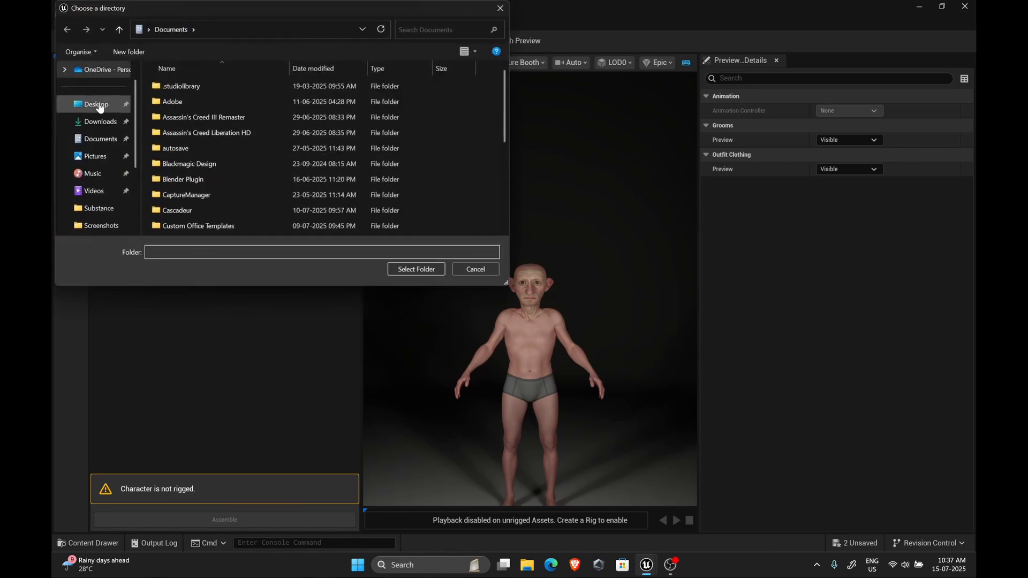
{"action": "left_click", "coordinate": [99, 105]}
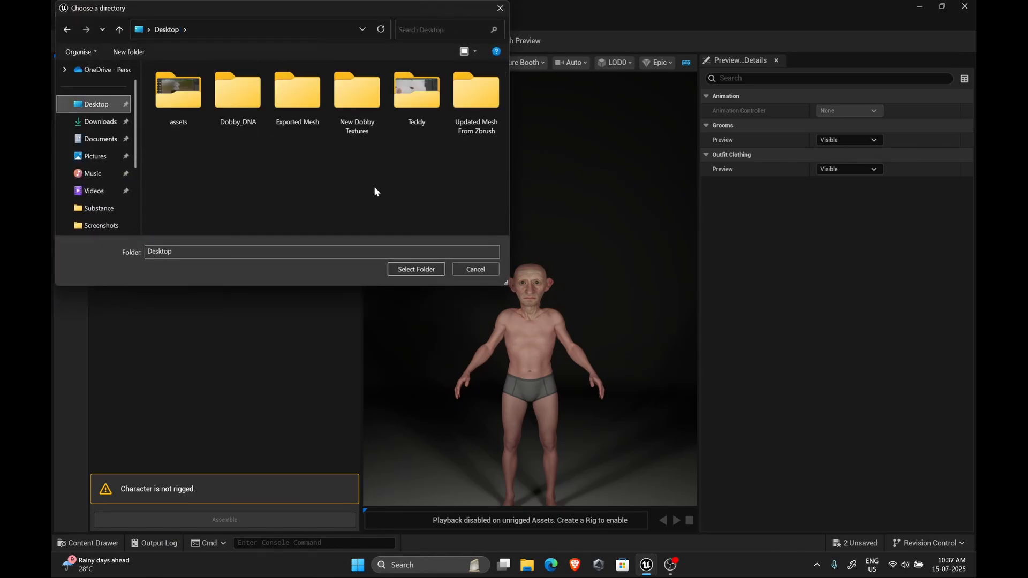
{"action": "left_click", "coordinate": [240, 104]}
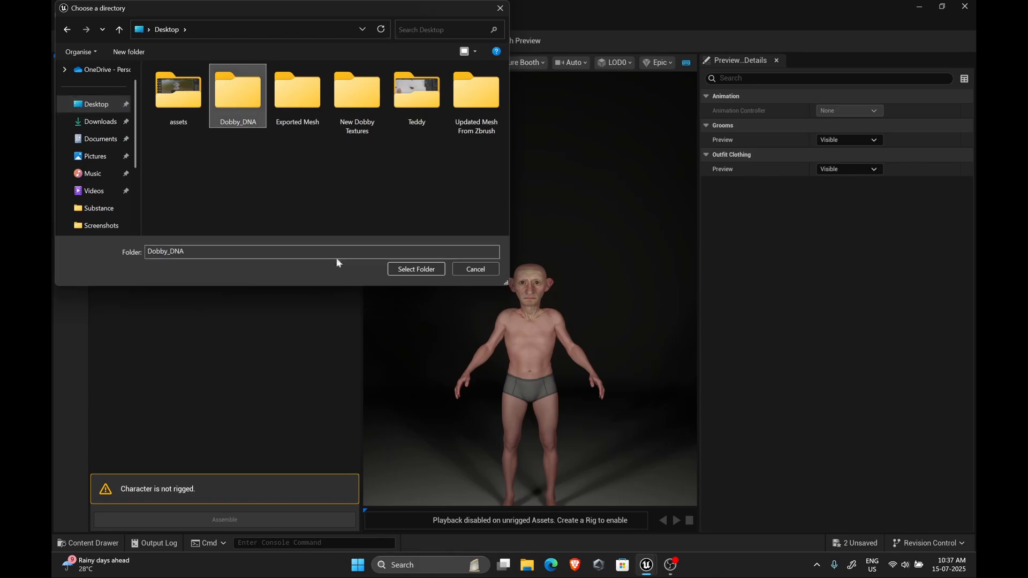
{"action": "left_click", "coordinate": [428, 270]}
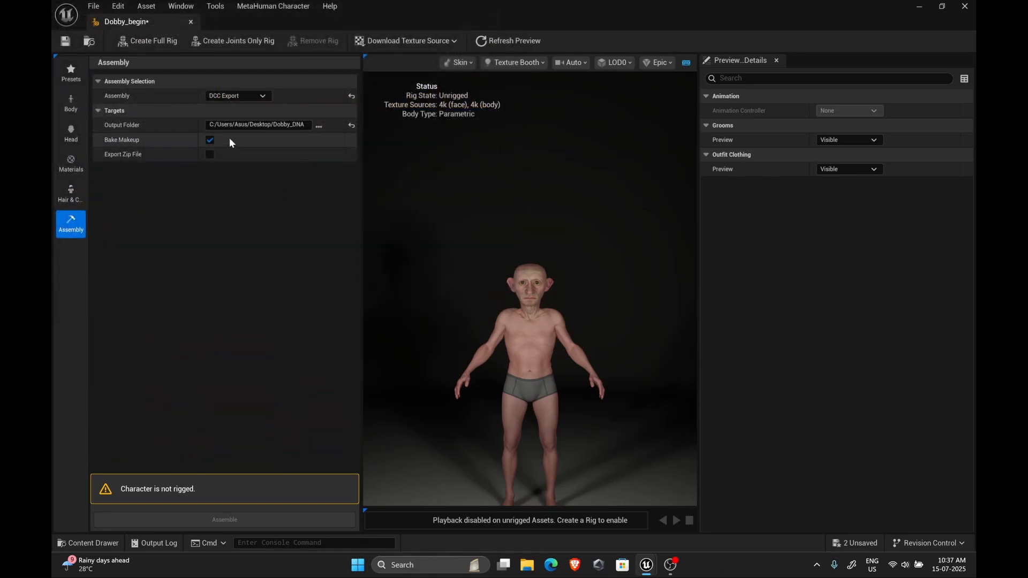
Create a full rig for the character and assemble it with the DCC Export assembly
{"action": "left_click", "coordinate": [155, 41]}
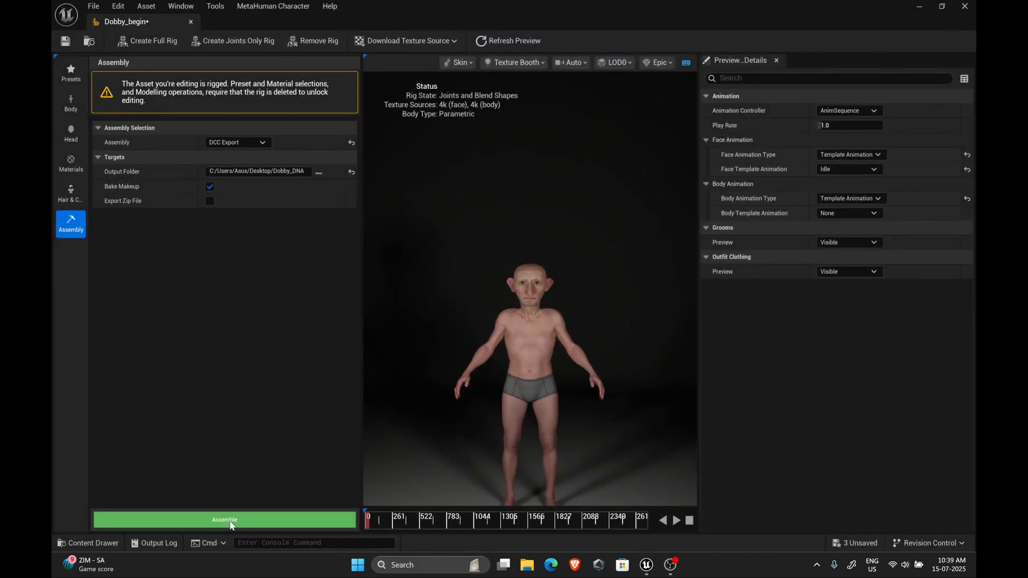
{"action": "left_click", "coordinate": [230, 520]}
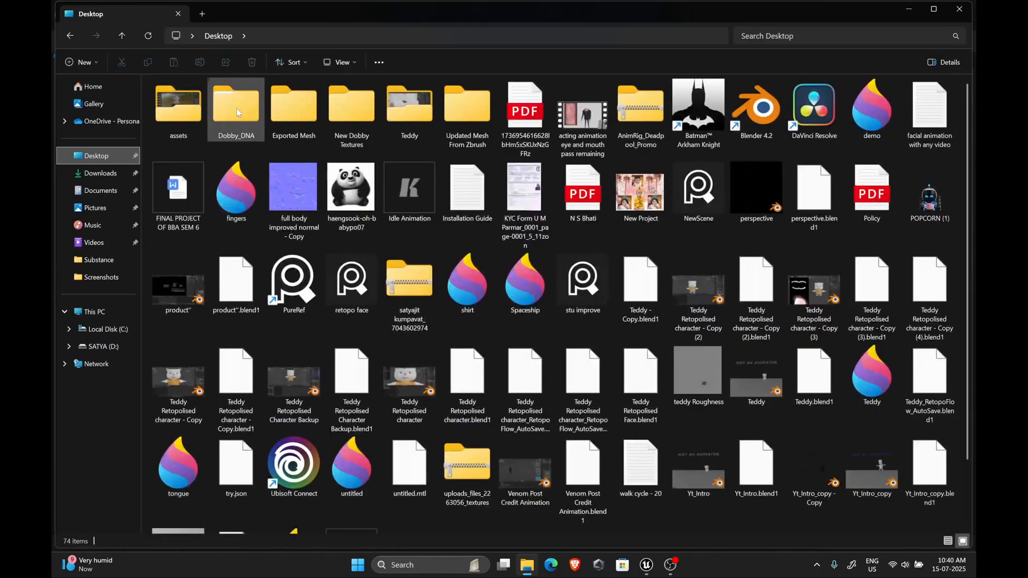
Open the exported Dobby_begin Maps folder and refresh it to load the texture thumbnails
{"action": "double_click", "coordinate": [236, 107]}
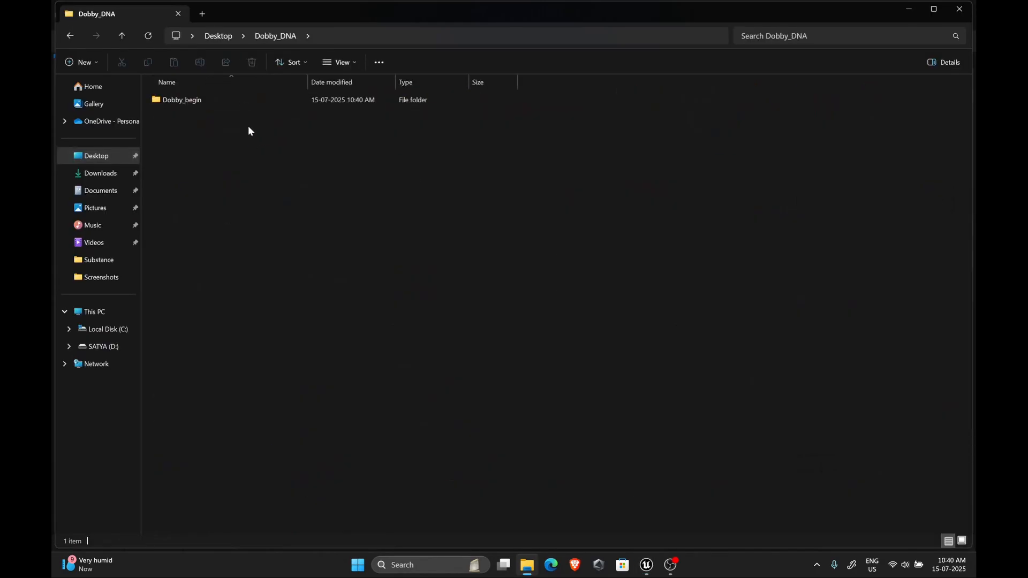
{"action": "left_click", "coordinate": [197, 101]}
{"action": "double_click", "coordinate": [198, 102]}
{"action": "double_click", "coordinate": [198, 103]}
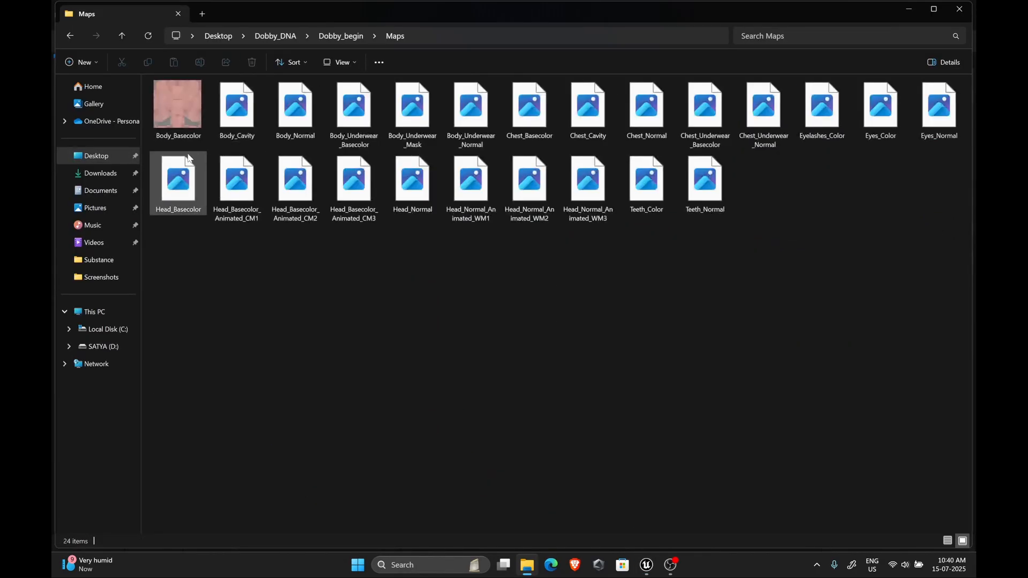
{"action": "right_click", "coordinate": [686, 240]}
{"action": "left_click", "coordinate": [714, 389]}
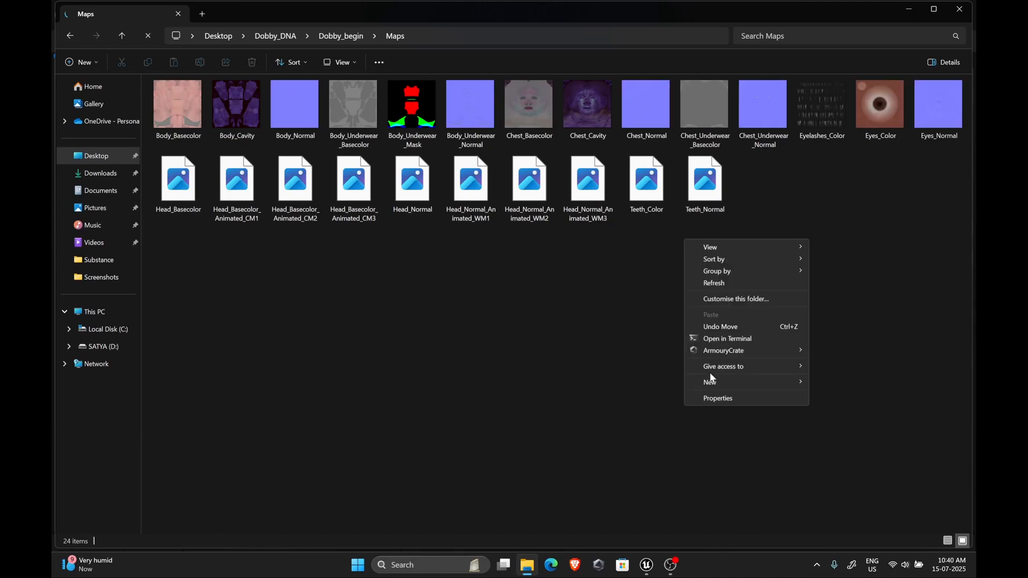
{"action": "left_click", "coordinate": [703, 284]}
View the Head_Basecolor texture images in the photo viewer, then close the viewer and folder
{"action": "double_click", "coordinate": [179, 185]}
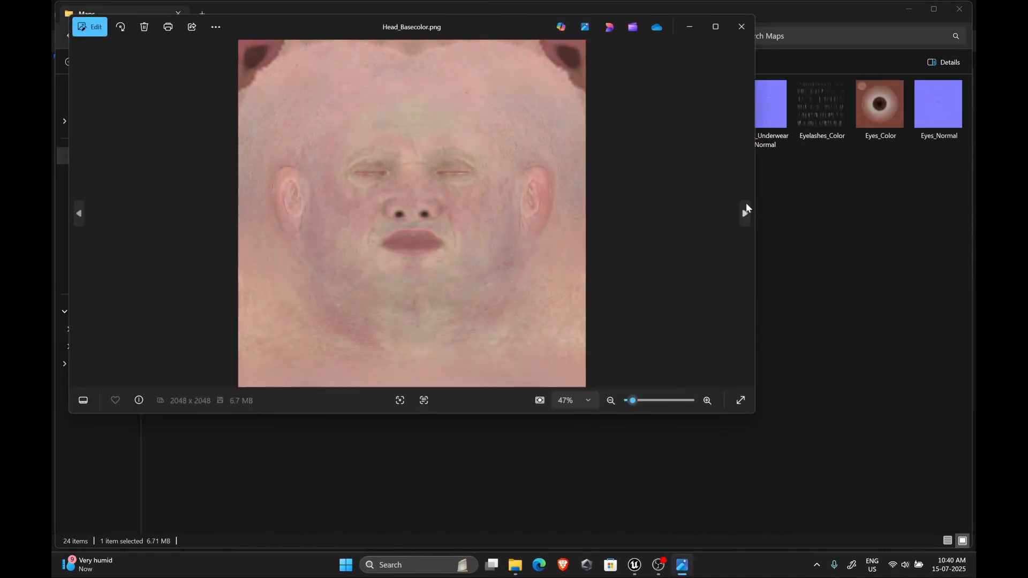
{"action": "left_click", "coordinate": [745, 212]}
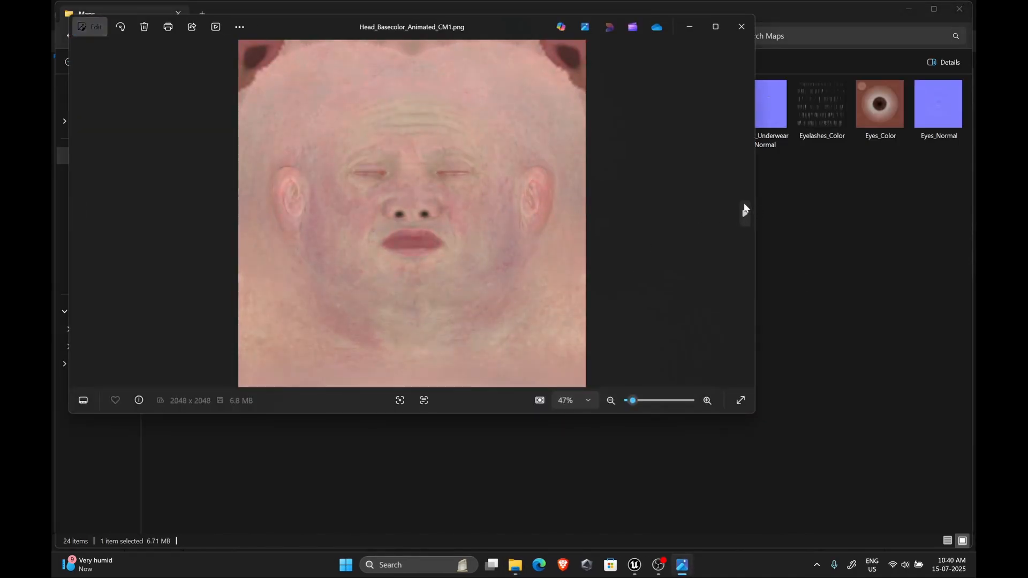
{"action": "left_click", "coordinate": [741, 28]}
{"action": "left_click", "coordinate": [959, 9]}
Save the current level in the project editor
{"action": "left_click", "coordinate": [71, 102]}
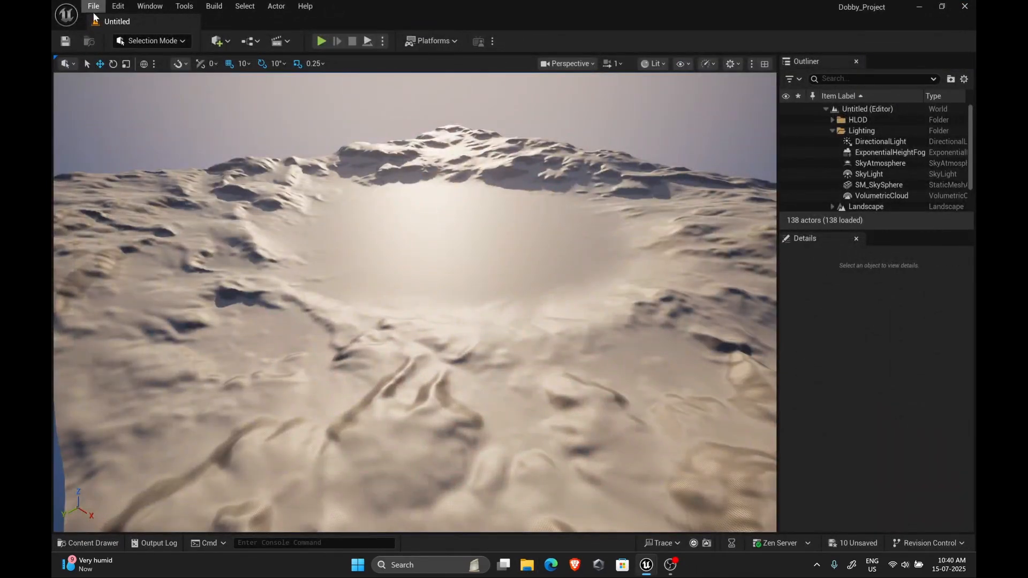
{"action": "left_click", "coordinate": [93, 6]}
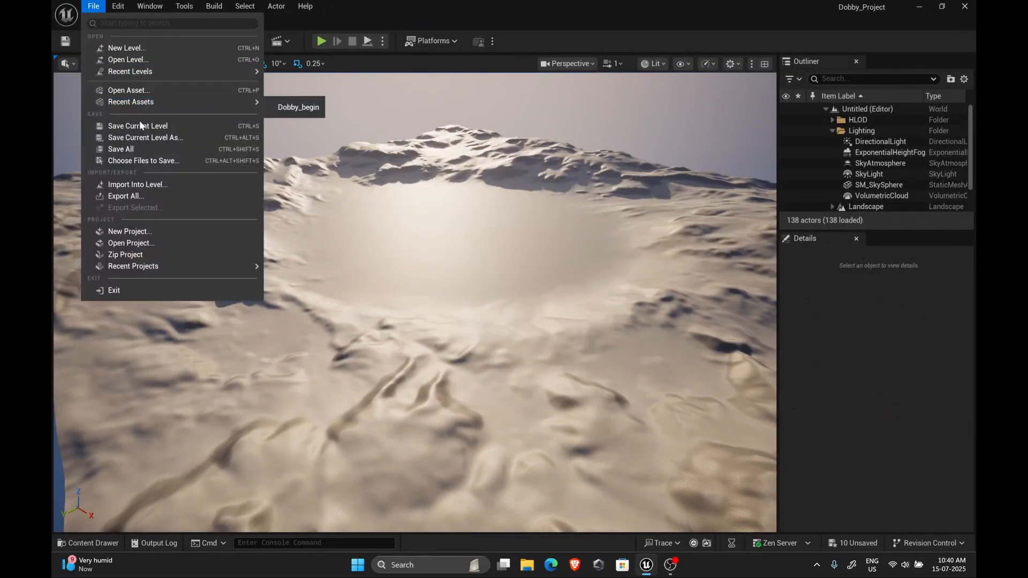
{"action": "left_click", "coordinate": [140, 126]}
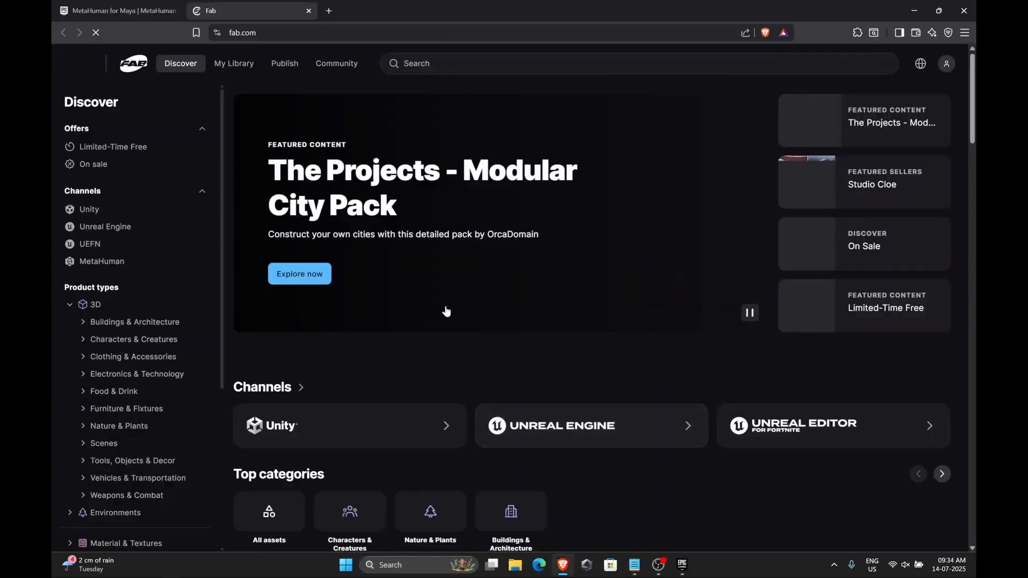
Search Fab for metahuman for maya
{"action": "left_click", "coordinate": [514, 63]}
{"action": "type", "text": "metahuman for maya"}
{"action": "key", "text": "Return"}
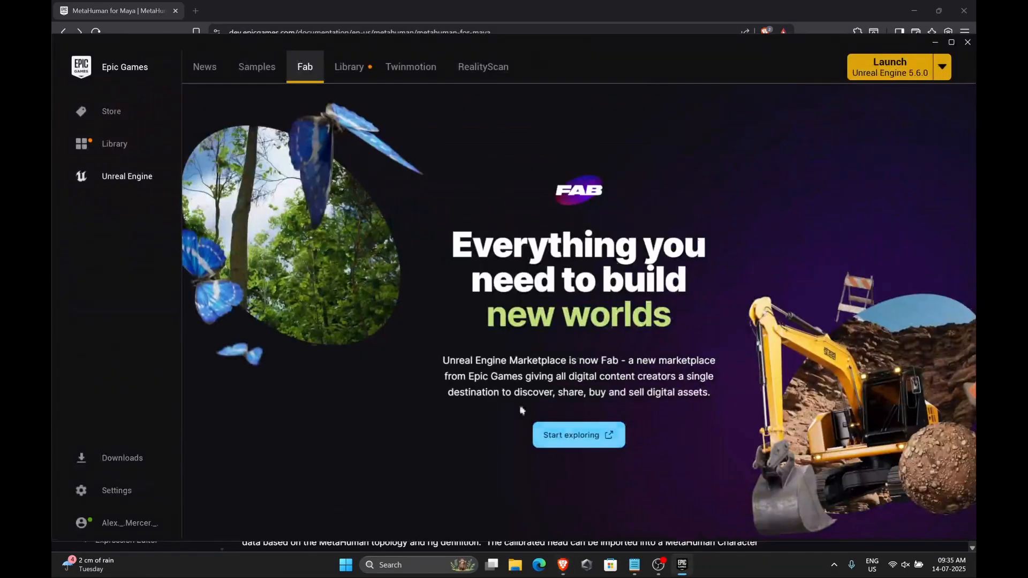
Search the launcher's Fab Library for maya and open the Unreal Engine 5.6.0 installed plugins
{"action": "left_click", "coordinate": [349, 66]}
{"action": "scroll", "coordinate": [581, 271], "scroll_direction": "down", "scroll_amount": 3}
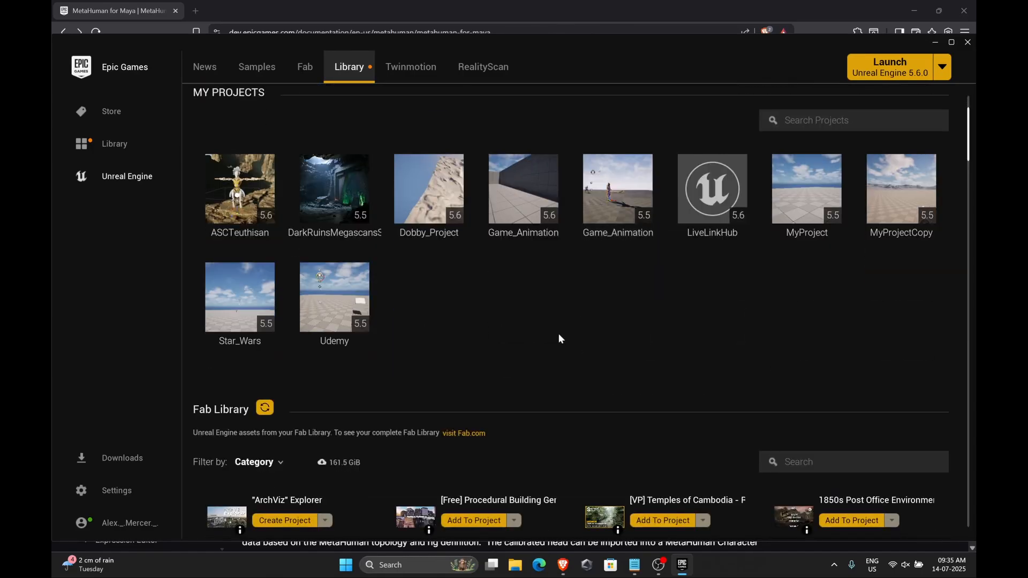
{"action": "scroll", "coordinate": [558, 334], "scroll_direction": "down", "scroll_amount": 1}
{"action": "left_click", "coordinate": [824, 426]}
{"action": "type", "text": "maya"}
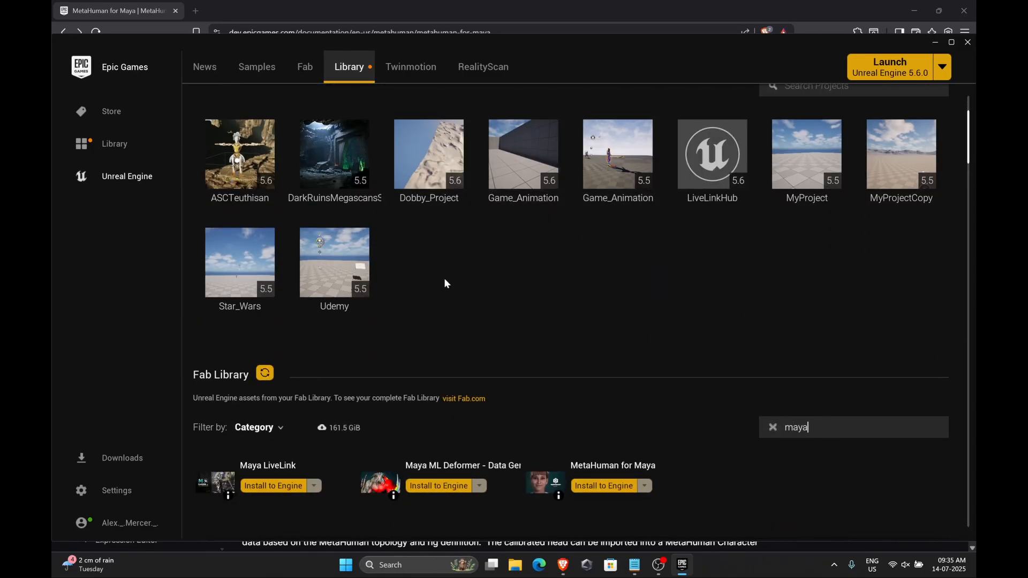
{"action": "scroll", "coordinate": [445, 279], "scroll_direction": "down", "scroll_amount": 1}
{"action": "scroll", "coordinate": [624, 419], "scroll_direction": "up", "scroll_amount": 5}
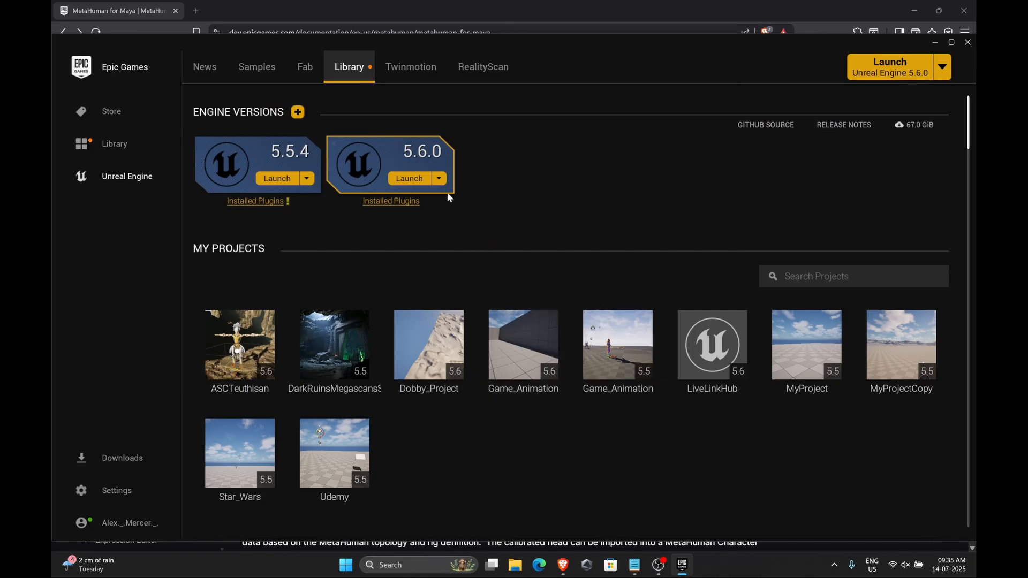
{"action": "left_click", "coordinate": [404, 207]}
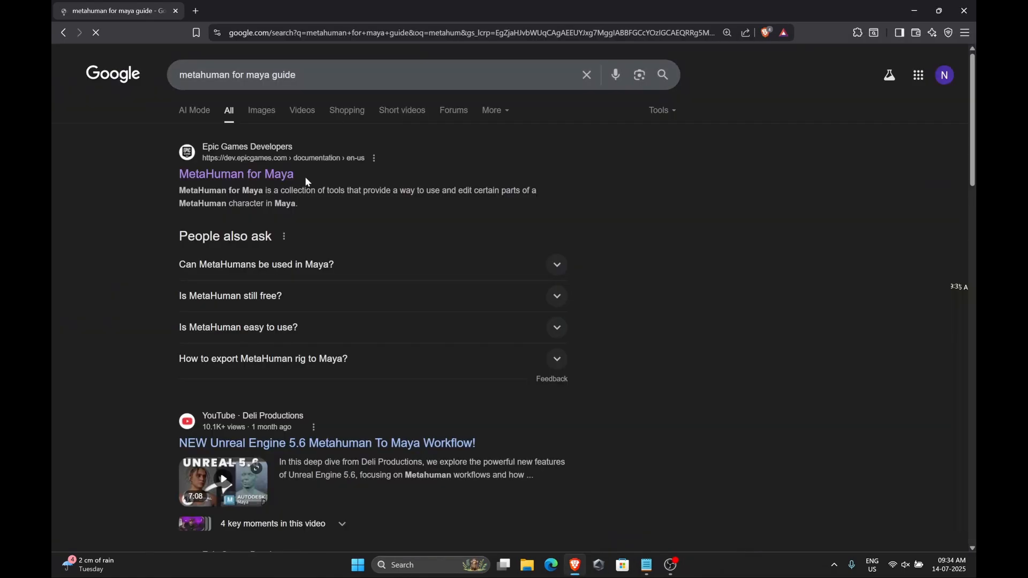
Open the MetaHuman for Maya documentation and its Installing in Maya page
{"action": "left_click", "coordinate": [236, 175]}
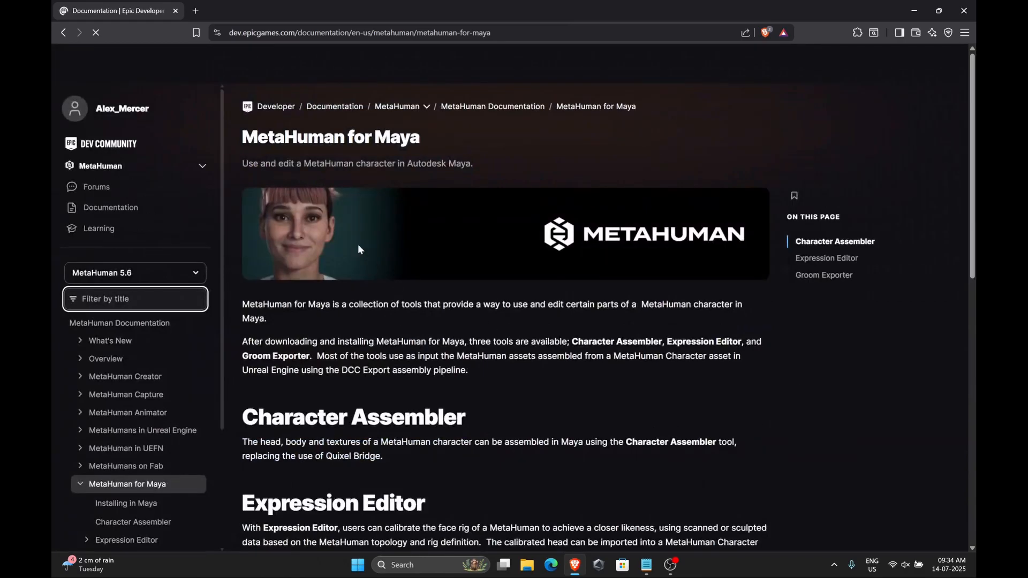
{"action": "left_click_drag", "start_coordinate": [243, 137], "coordinate": [403, 146]}
{"action": "left_click", "coordinate": [402, 147]}
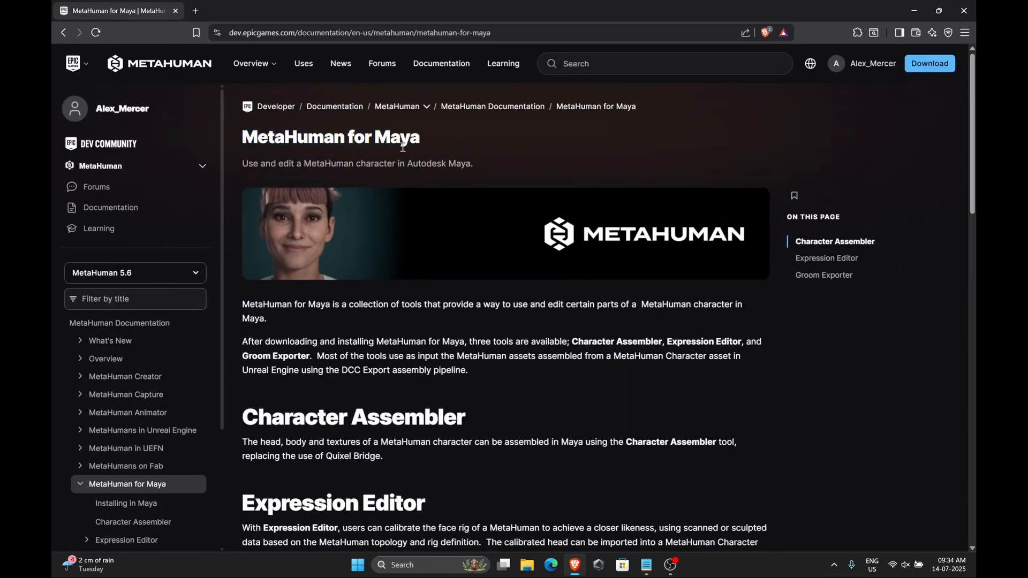
{"action": "scroll", "coordinate": [503, 367], "scroll_direction": "down", "scroll_amount": 10}
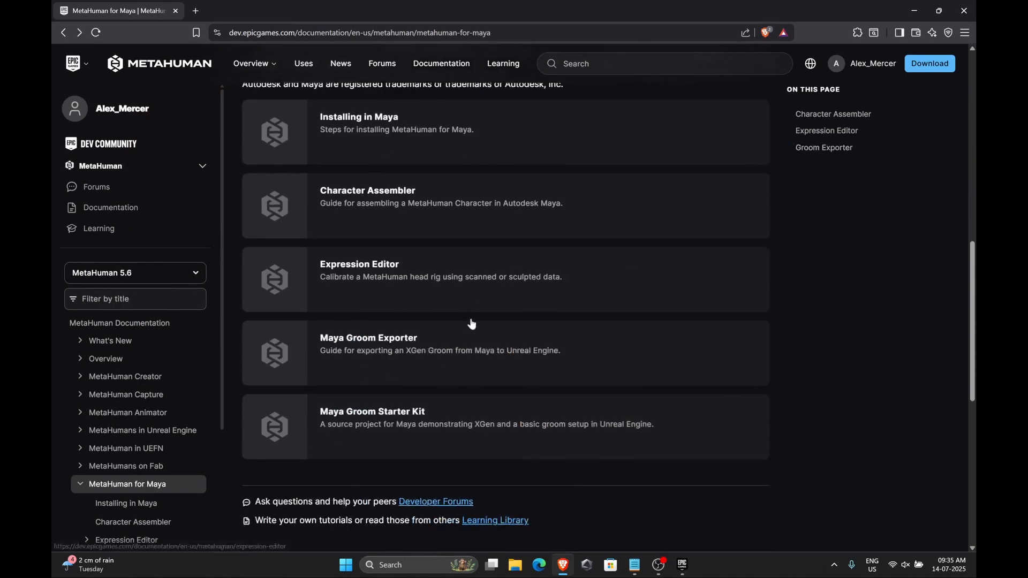
{"action": "left_click", "coordinate": [412, 139]}
{"action": "scroll", "coordinate": [470, 211], "scroll_direction": "down", "scroll_amount": 10}
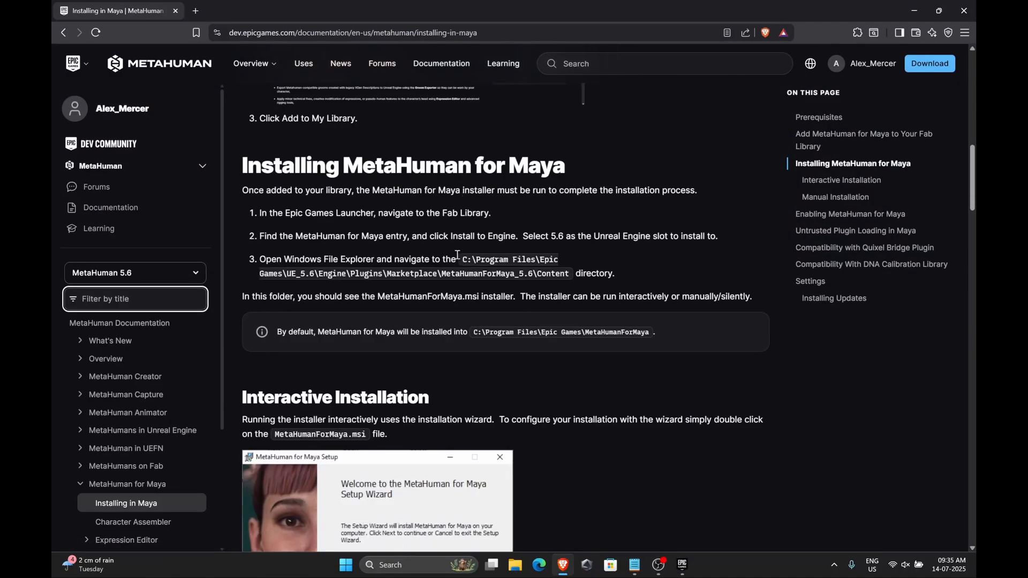
Follow the documented path to the MetaHumanForMaya_5.6 Content folder in the engine plugins and launch MetaHumanForMaya.msi
{"action": "left_click_drag", "start_coordinate": [458, 258], "coordinate": [532, 274]}
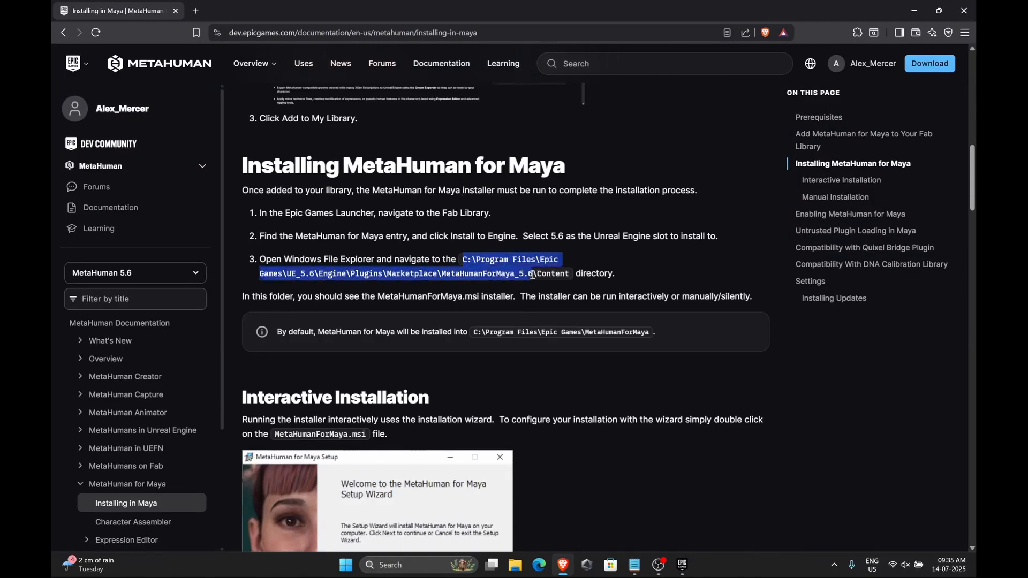
{"action": "left_click", "coordinate": [587, 258]}
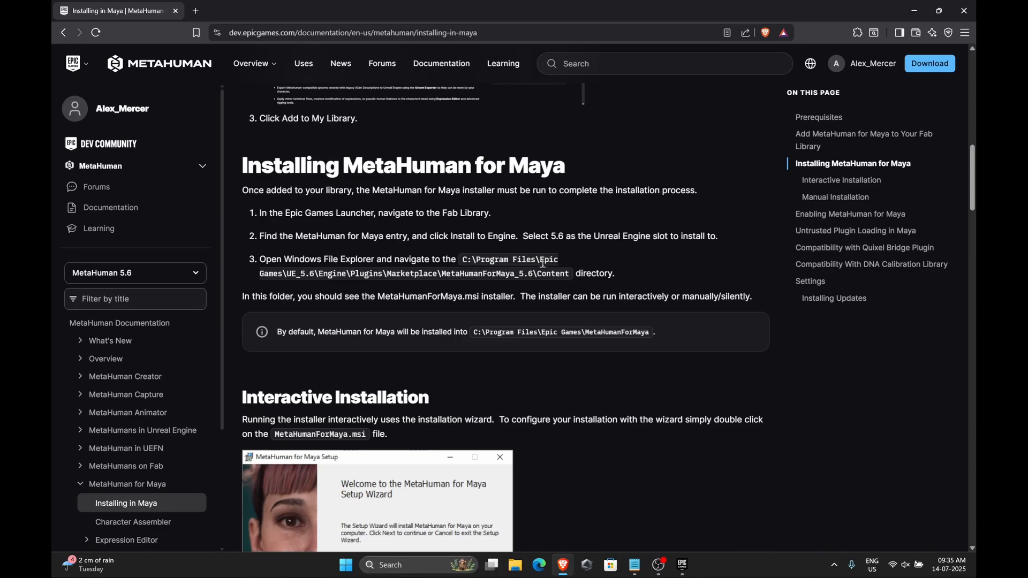
{"action": "key", "text": "alt+Tab"}
{"action": "left_click", "coordinate": [187, 114]}
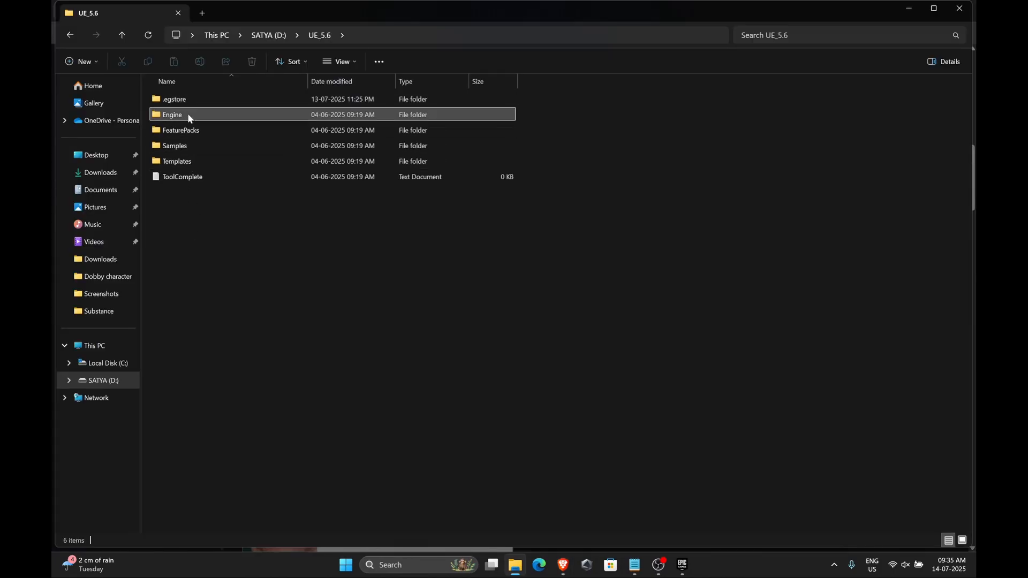
{"action": "double_click", "coordinate": [187, 115]}
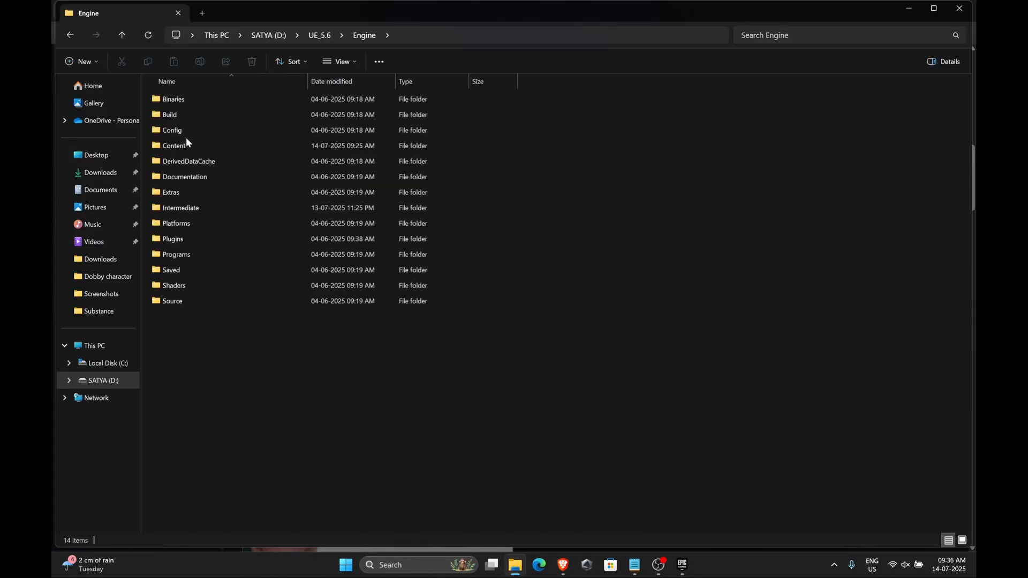
{"action": "double_click", "coordinate": [192, 237]}
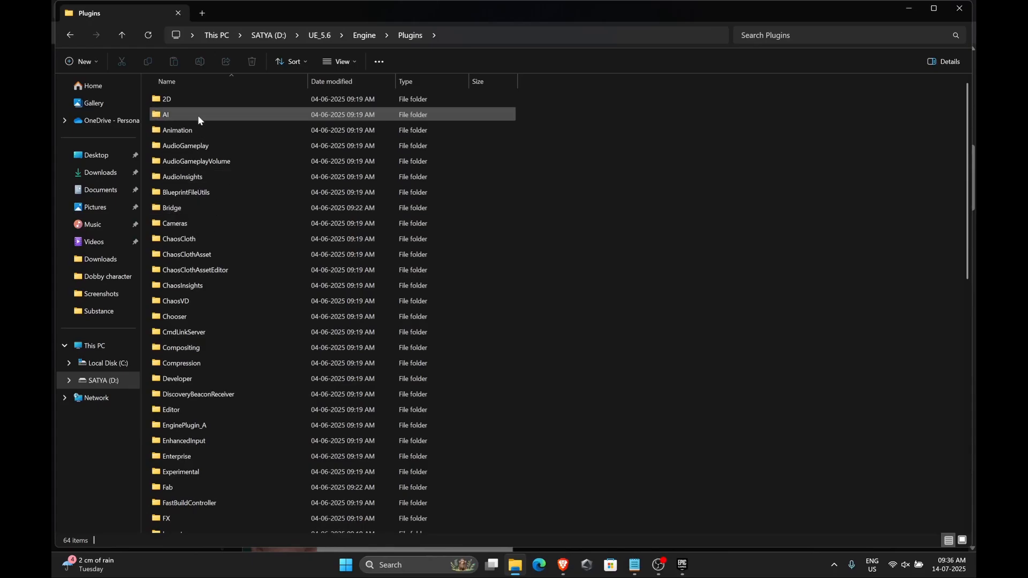
{"action": "left_click_drag", "start_coordinate": [463, 260], "coordinate": [555, 276]}
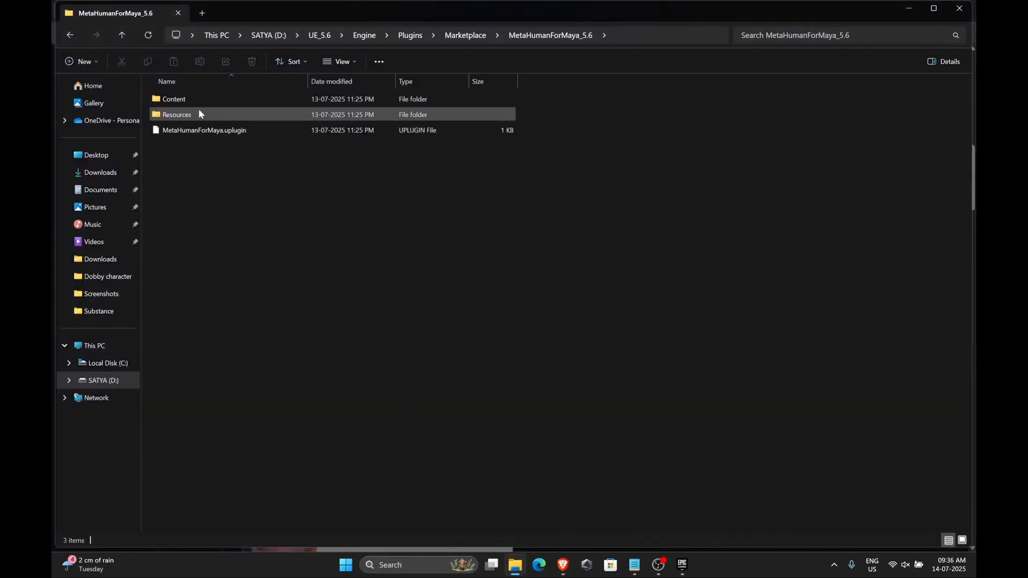
{"action": "double_click", "coordinate": [187, 99]}
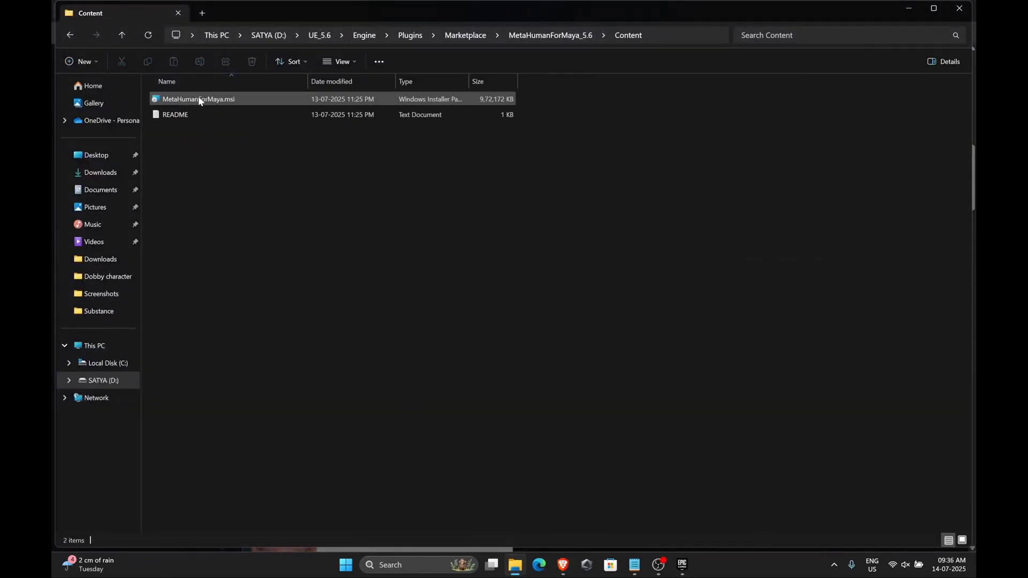
{"action": "double_click", "coordinate": [256, 99]}
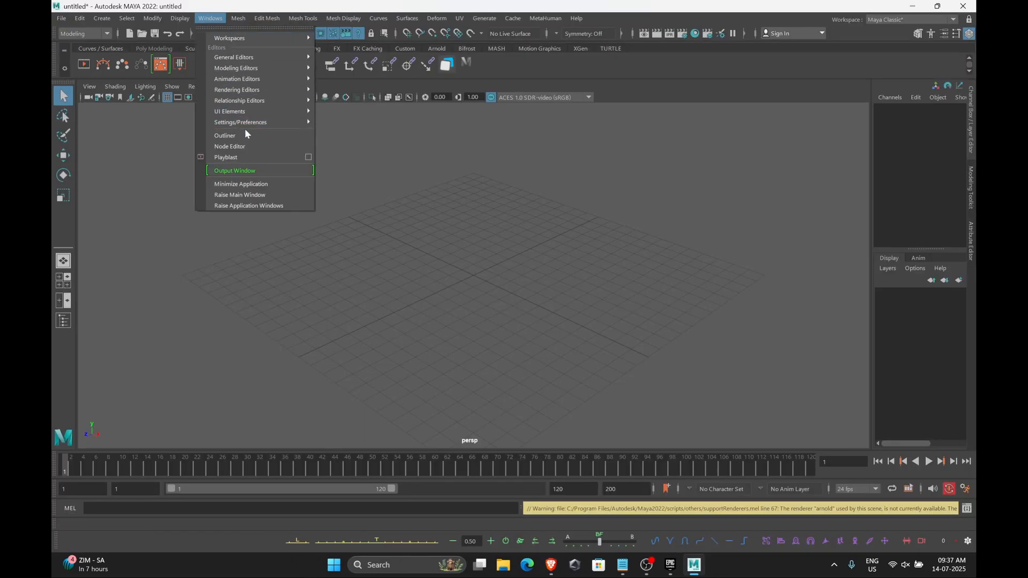
Open Maya's Plug-in Manager and filter the list for metahu to check the MetaHumanForMaya plugin
{"action": "mouse_move", "coordinate": [263, 124]}
{"action": "left_click", "coordinate": [375, 200]}
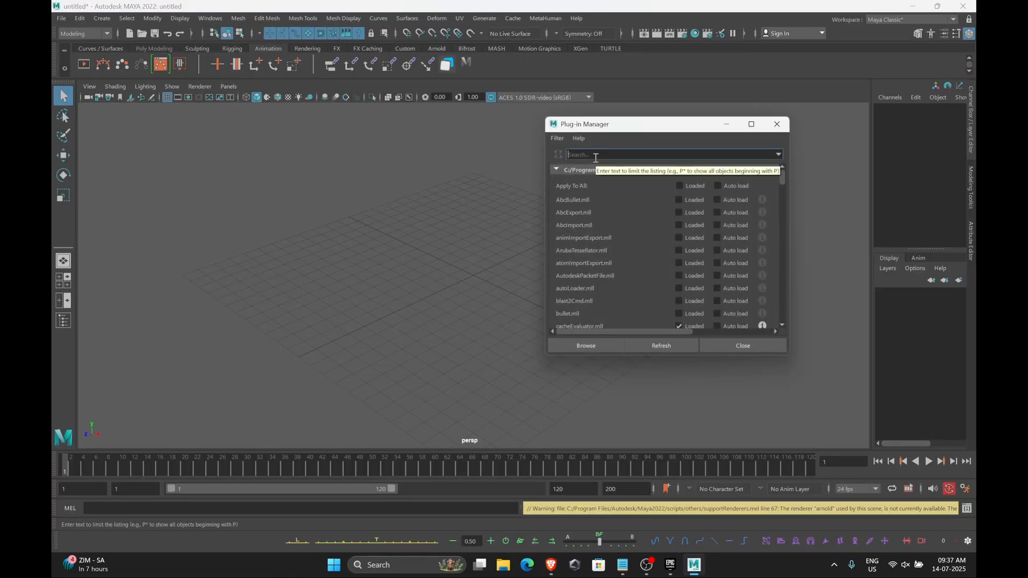
{"action": "type", "text": "metahu"}
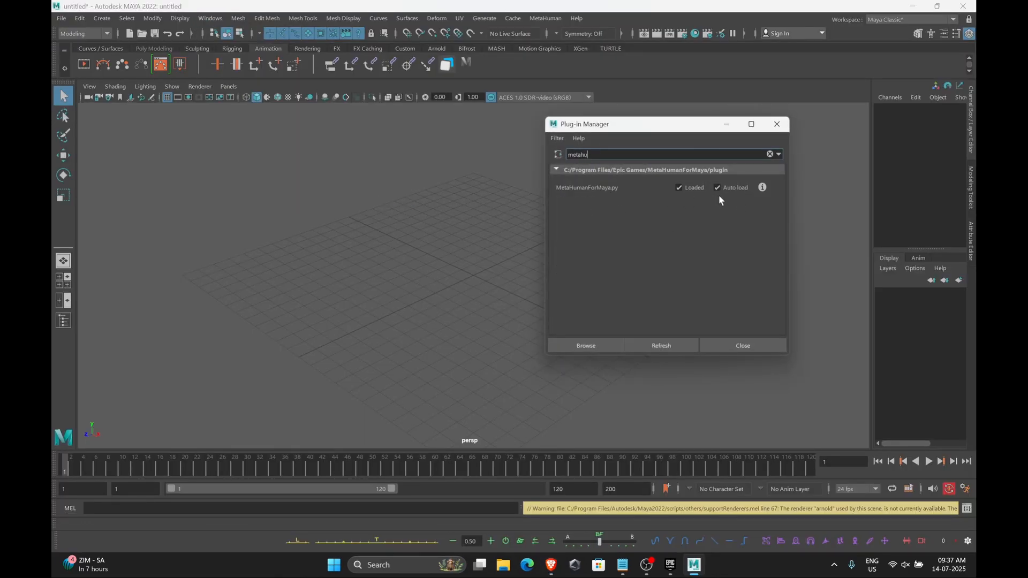
{"action": "left_click", "coordinate": [771, 156]}
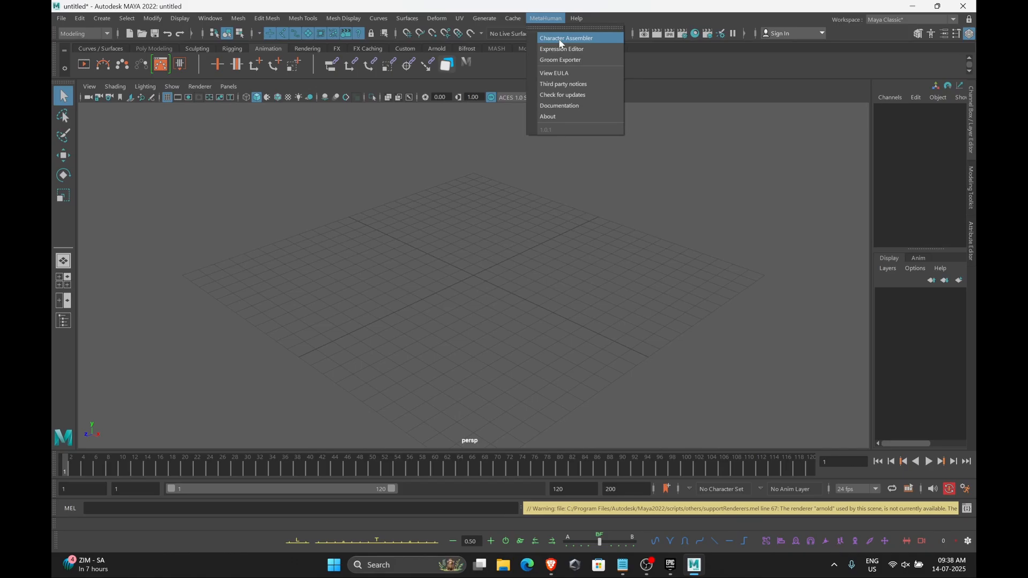
Open the MetaHuman Character Assembler and set its MetaHumans directory to D:/Dobby/Dobby character/Dobby_begin
{"action": "left_click", "coordinate": [558, 38]}
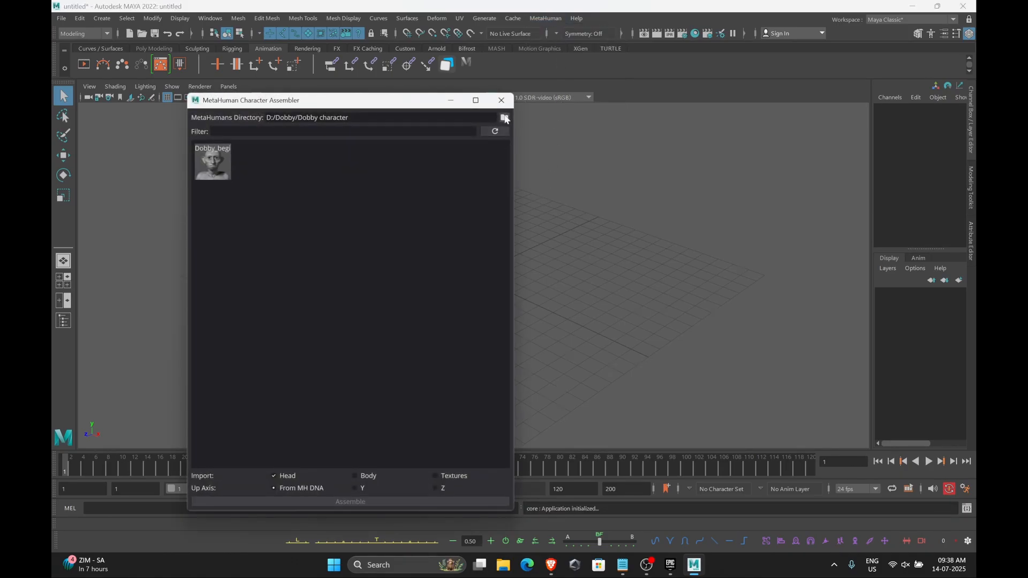
{"action": "left_click", "coordinate": [504, 121]}
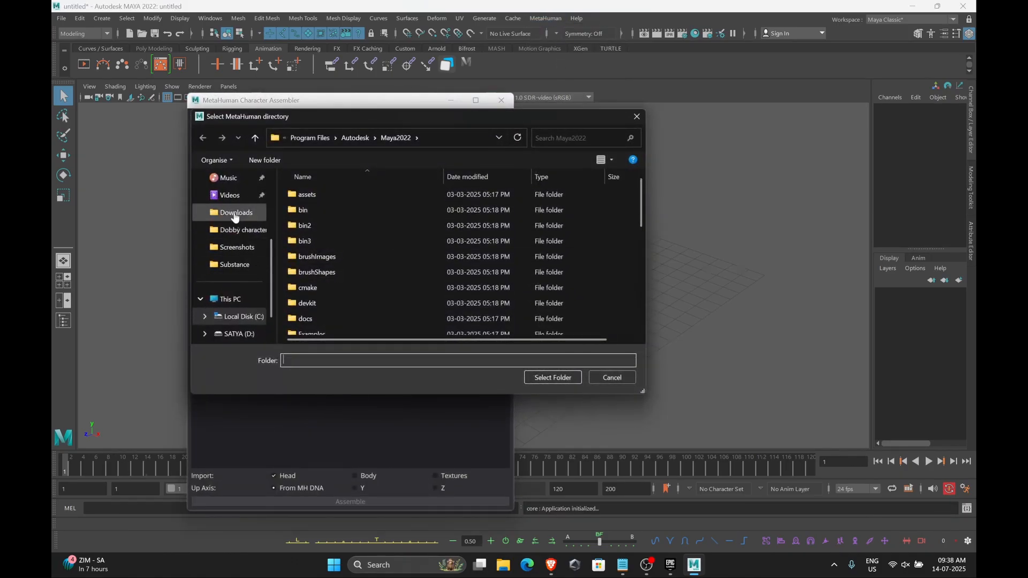
{"action": "left_click", "coordinate": [236, 213]}
{"action": "left_click", "coordinate": [240, 230]}
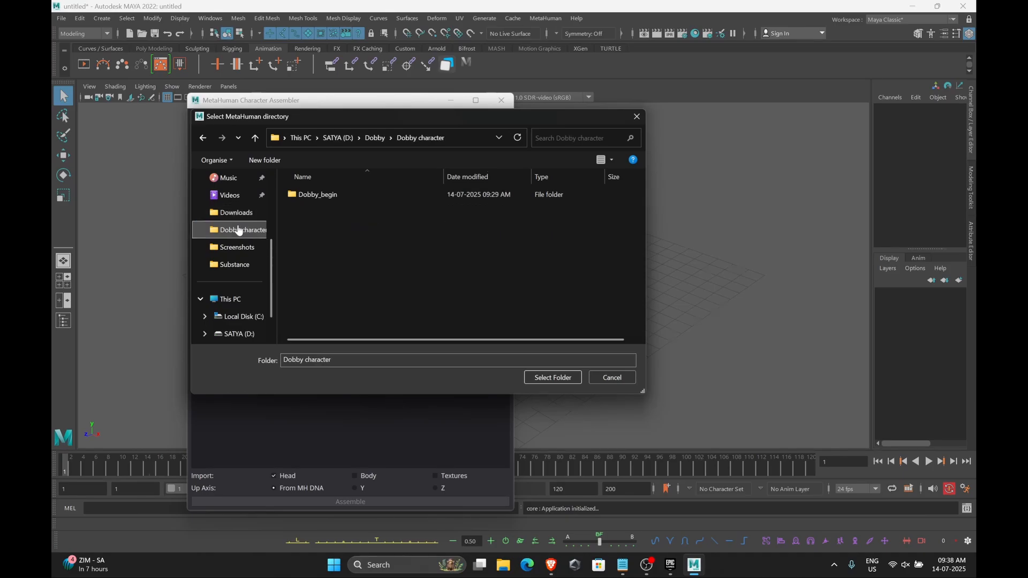
{"action": "left_click", "coordinate": [381, 138]}
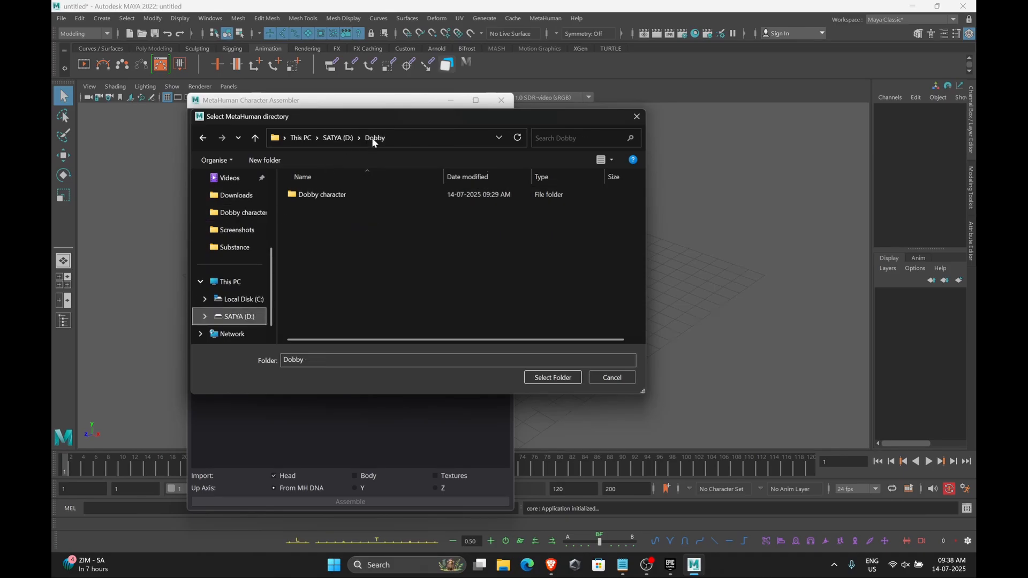
{"action": "double_click", "coordinate": [349, 191]}
{"action": "double_click", "coordinate": [355, 193]}
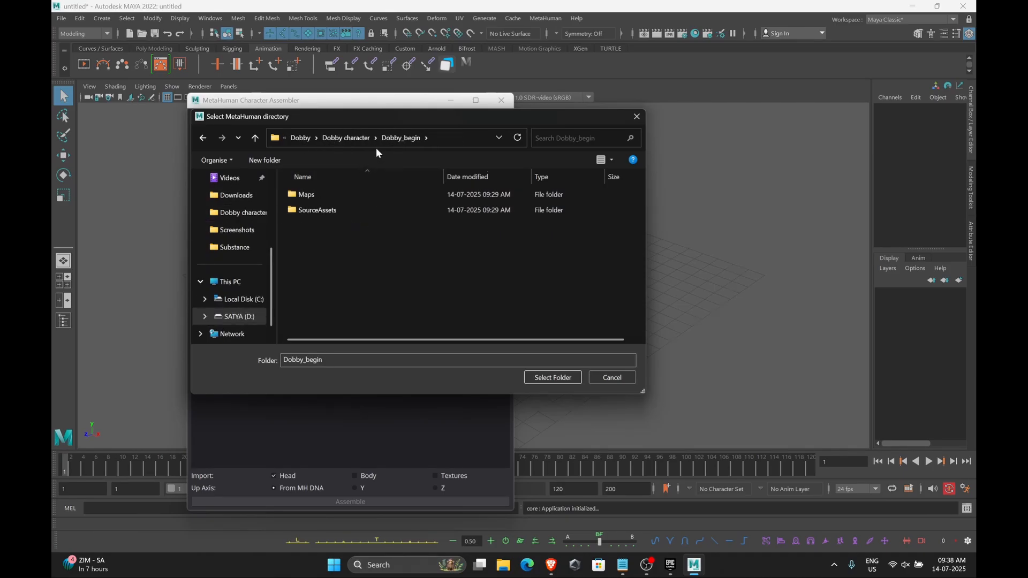
{"action": "left_click", "coordinate": [356, 139]}
{"action": "left_click", "coordinate": [336, 195]}
{"action": "left_click", "coordinate": [536, 377]}
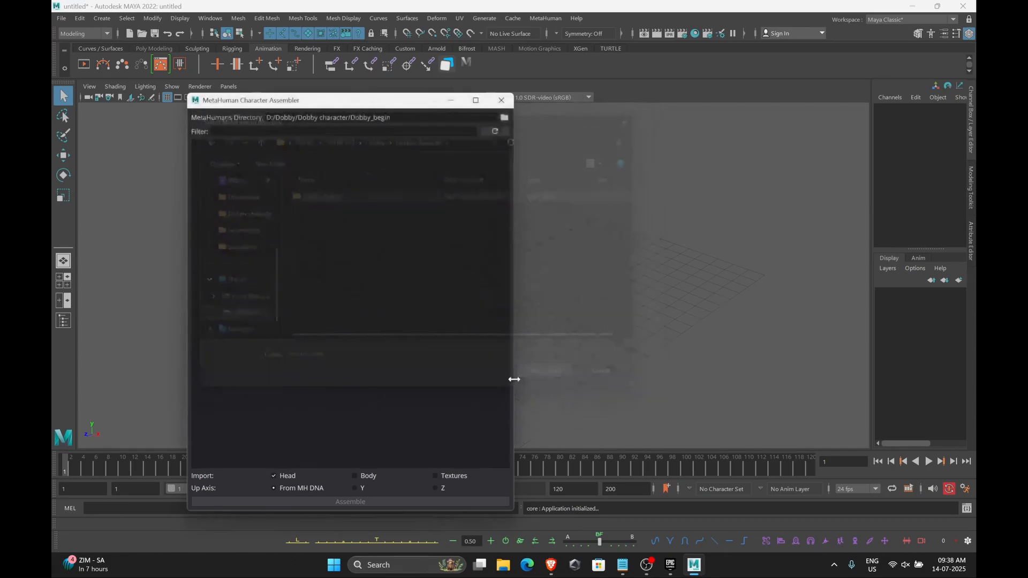
Set the assembler's MetaHumans directory to D:/Dobby/Dobby character instead
{"action": "left_click", "coordinate": [504, 118]}
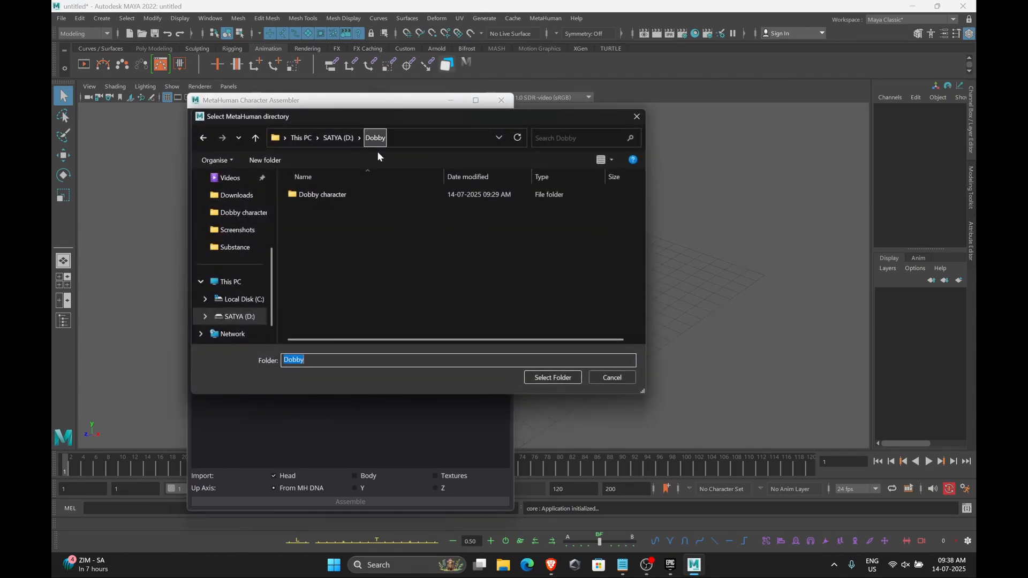
{"action": "left_click", "coordinate": [363, 193]}
{"action": "left_click", "coordinate": [553, 376]}
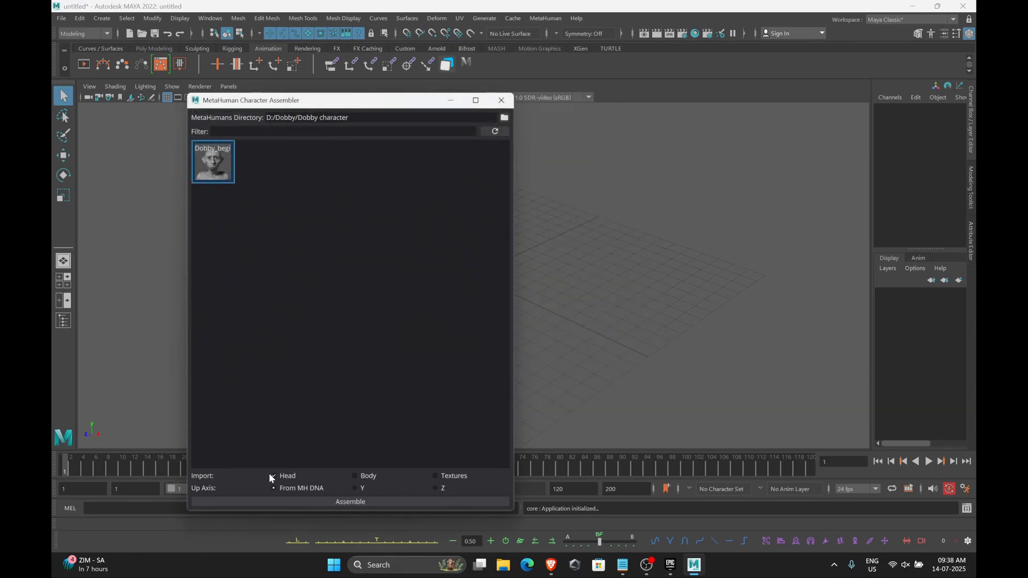
Assemble the Dobby_begin character with Head and Body import enabled, confirming the import
{"action": "left_click", "coordinate": [358, 502]}
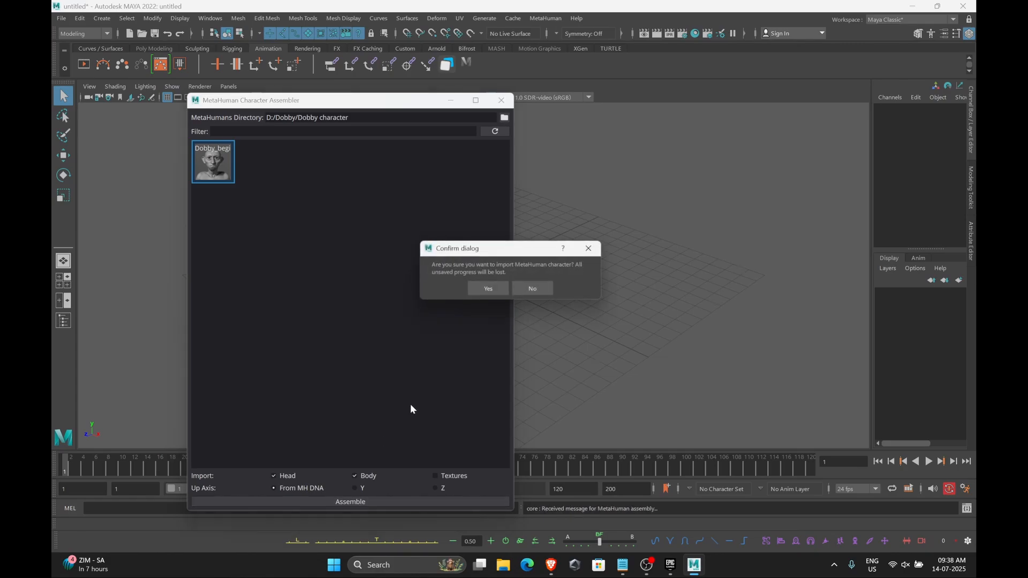
{"action": "left_click", "coordinate": [484, 288]}
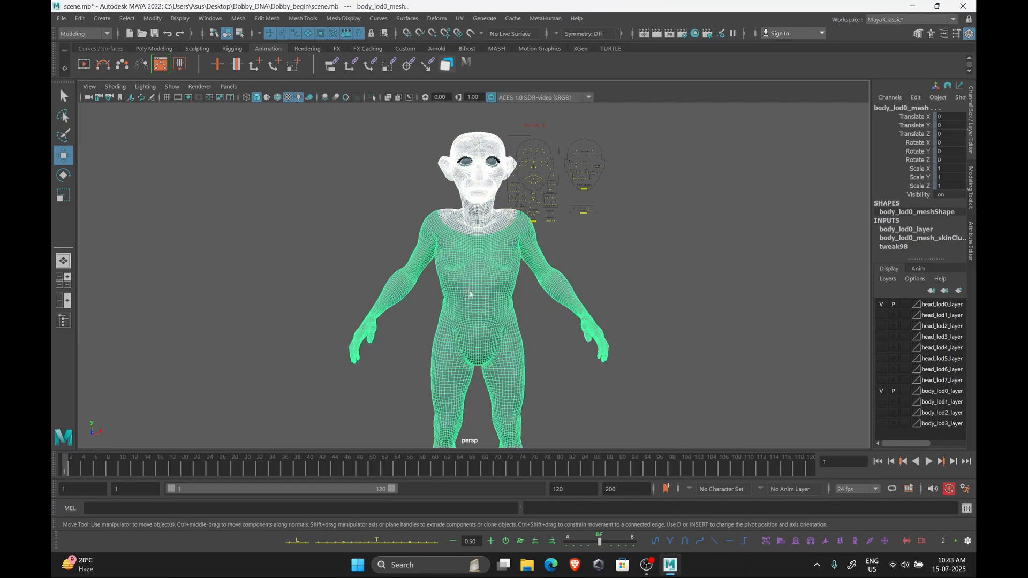
{"action": "left_click", "coordinate": [62, 18]}
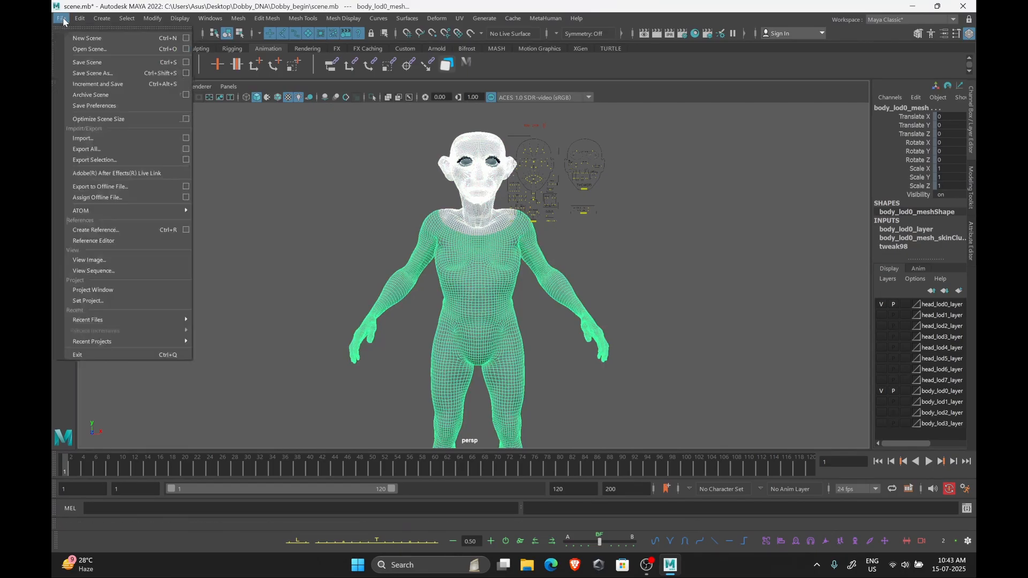
{"action": "left_click", "coordinate": [189, 159]}
{"action": "left_click", "coordinate": [291, 323]}
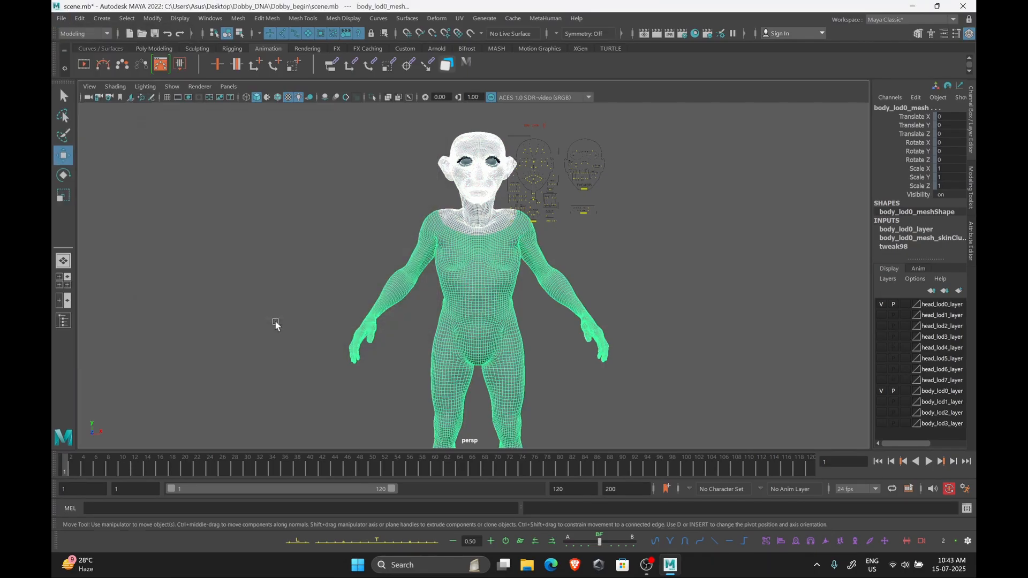
Export the selected head and body as FBX named Head+BodyFromMaya into the Desktop's Exported Mesh folder
{"action": "left_click", "coordinate": [61, 18]}
{"action": "left_click", "coordinate": [186, 159]}
{"action": "left_click", "coordinate": [196, 319]}
{"action": "left_click", "coordinate": [361, 138]}
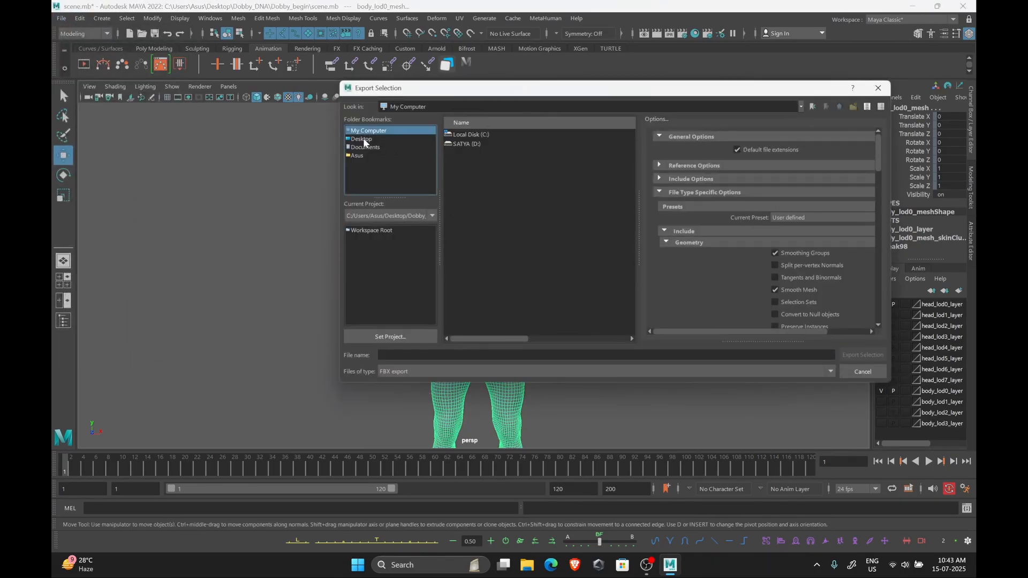
{"action": "double_click", "coordinate": [474, 155]}
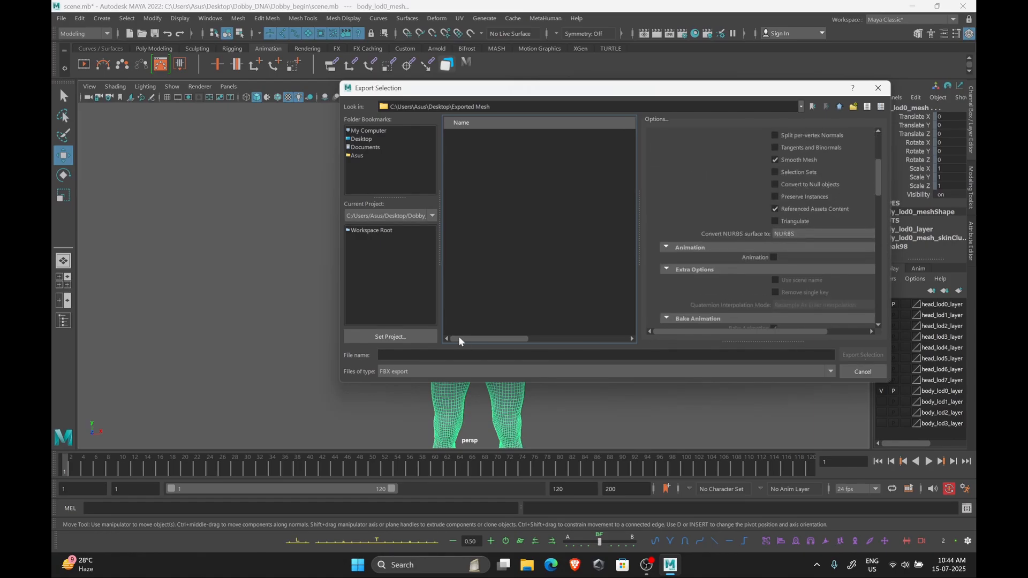
{"action": "left_click", "coordinate": [452, 356]}
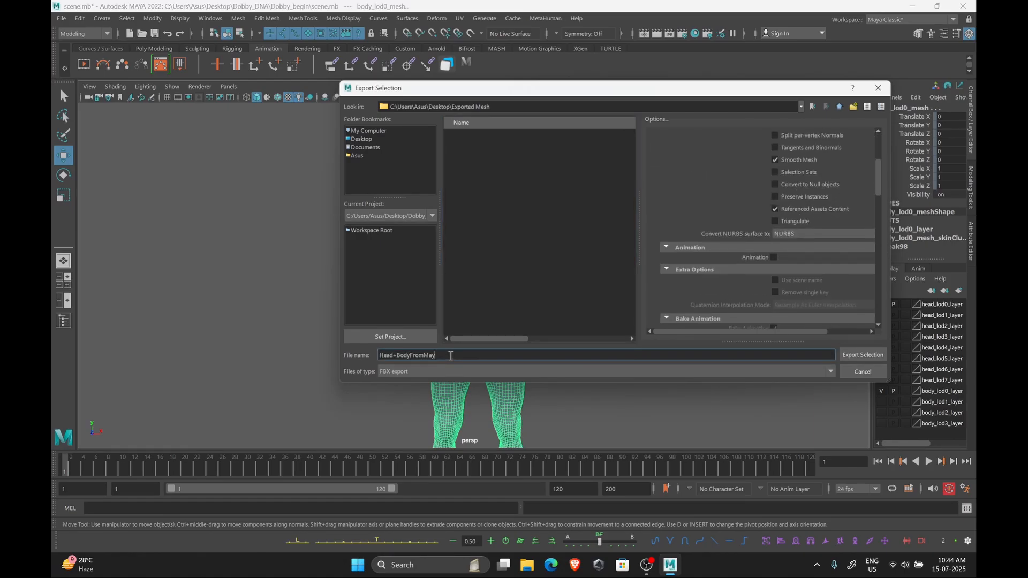
{"action": "left_click", "coordinate": [863, 355]}
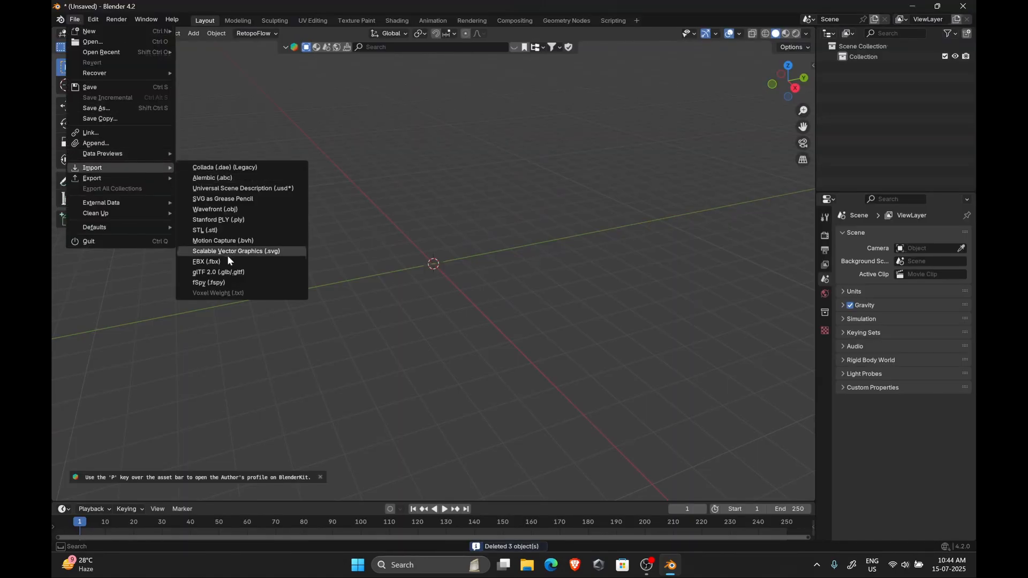
Switch to Blender and import Head+BodyFromMaya.fbx from the Exported Mesh folder
{"action": "left_click", "coordinate": [227, 256]}
{"action": "left_click", "coordinate": [217, 216]}
{"action": "double_click", "coordinate": [329, 216]}
{"action": "left_click", "coordinate": [343, 185]}
{"action": "left_click", "coordinate": [757, 406]}
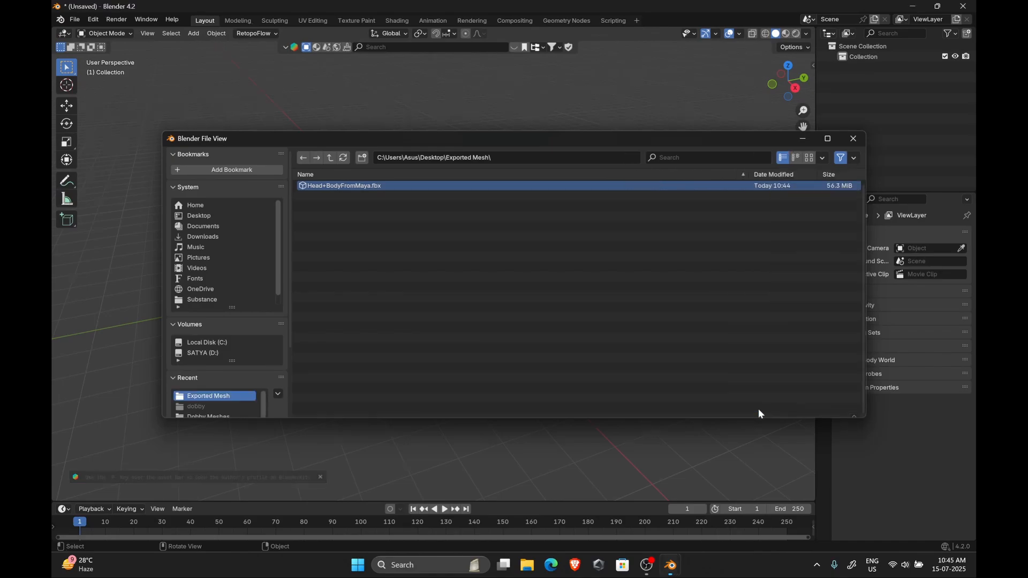
Select the head mesh and isolate it in local view
{"action": "middle_click_drag", "start_coordinate": [375, 301], "coordinate": [453, 288]}
{"action": "scroll", "coordinate": [471, 257], "scroll_direction": "up", "scroll_amount": 8}
{"action": "middle_click_drag", "start_coordinate": [504, 221], "coordinate": [496, 336], "text": "shift"}
{"action": "scroll", "coordinate": [505, 320], "scroll_direction": "up", "scroll_amount": 3}
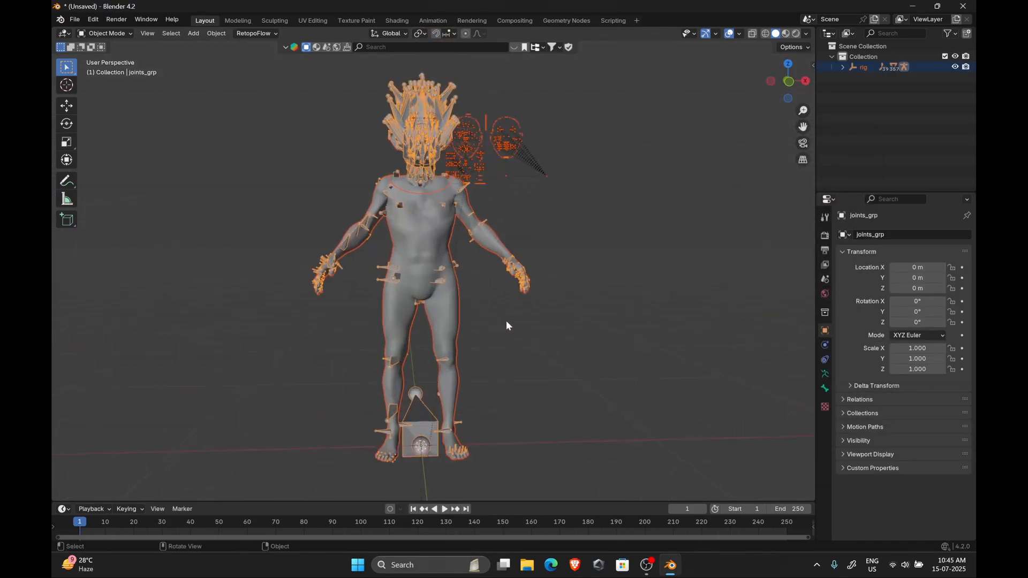
{"action": "left_click", "coordinate": [504, 317]}
{"action": "left_click", "coordinate": [428, 201]}
{"action": "left_click", "coordinate": [438, 205], "text": "shift"}
{"action": "key", "text": "KP_Divide"}
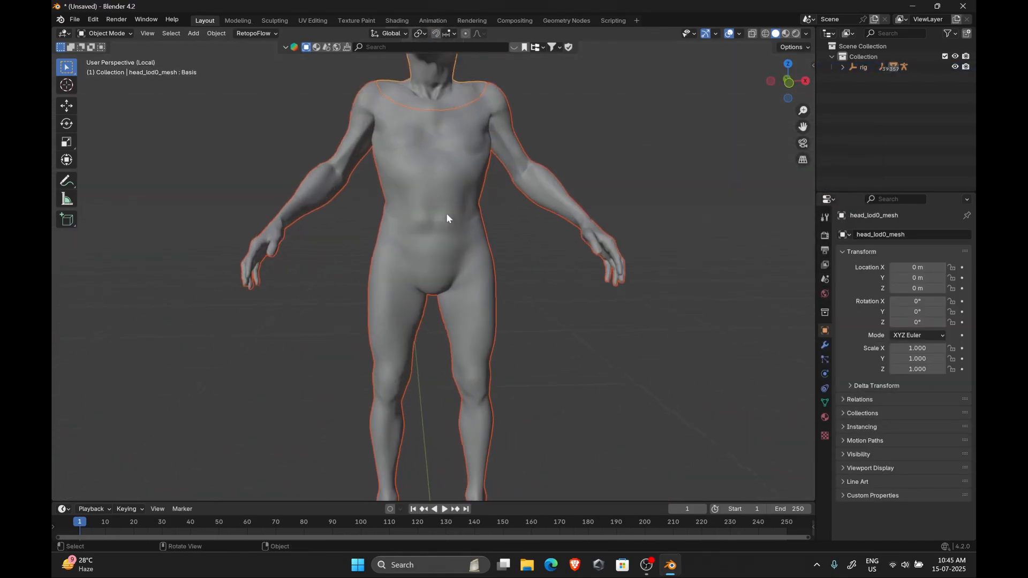
Switch the head mesh into Sculpt Mode
{"action": "middle_click_drag", "start_coordinate": [440, 256], "coordinate": [418, 418], "text": "shift"}
{"action": "scroll", "coordinate": [417, 413], "scroll_direction": "up", "scroll_amount": 4}
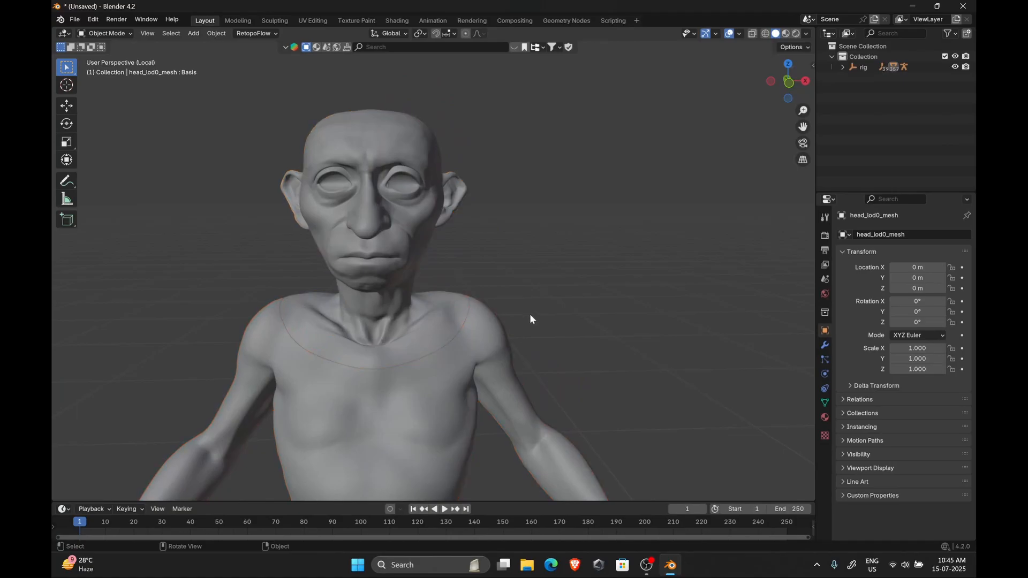
{"action": "middle_click_drag", "start_coordinate": [529, 315], "coordinate": [437, 344]}
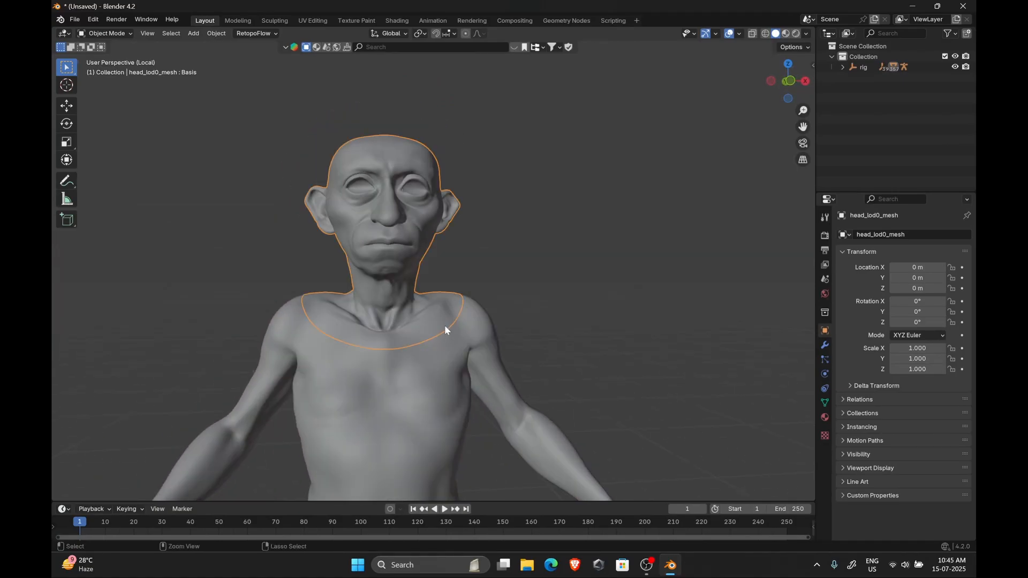
{"action": "key", "text": "ctrl+Tab"}
{"action": "left_click", "coordinate": [448, 386]}
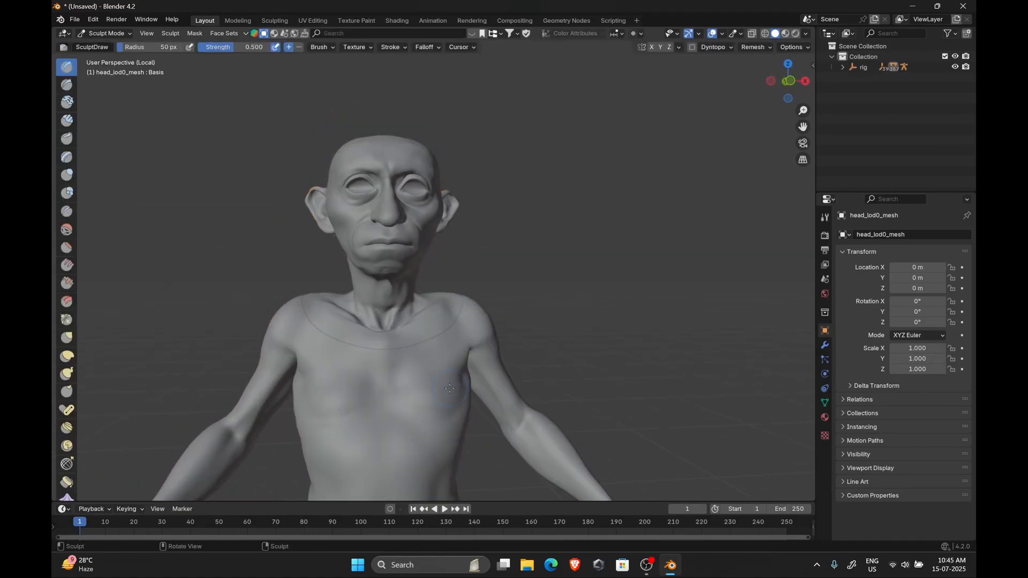
{"action": "key", "text": "ctrl+Tab"}
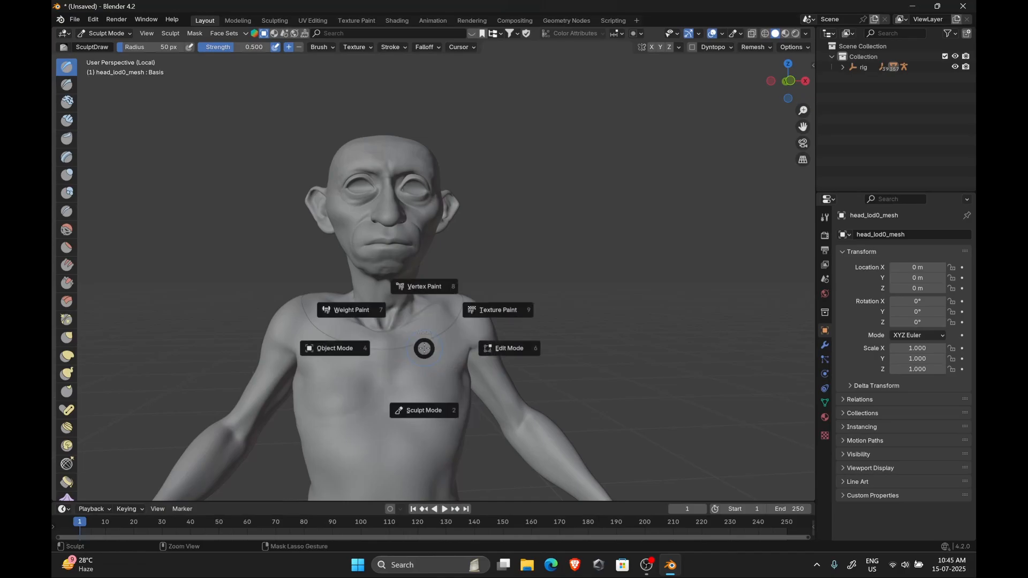
{"action": "left_click", "coordinate": [319, 343]}
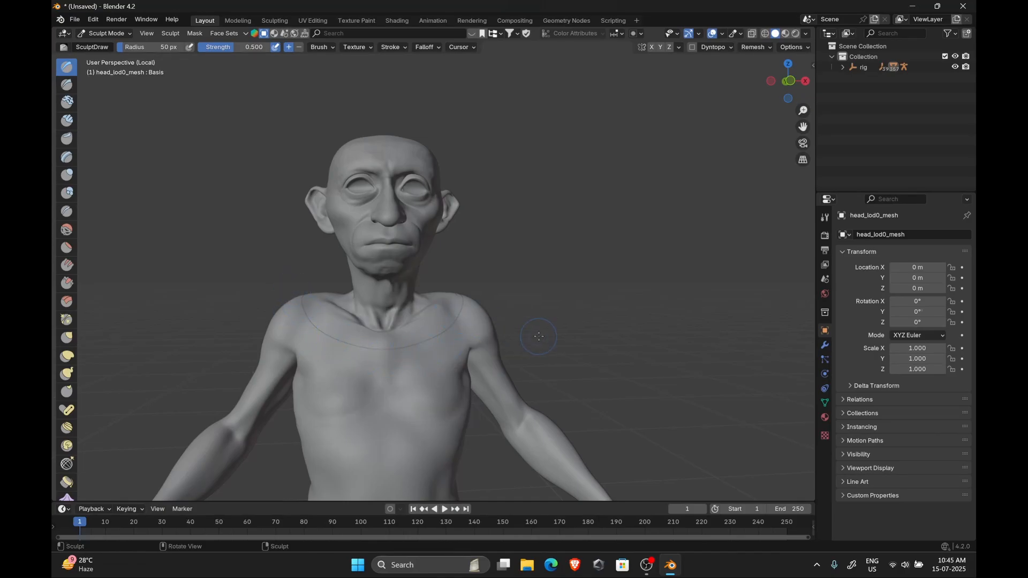
Select the Mask brush and paint a mask along the head mesh's neck seam
{"action": "middle_click_drag", "start_coordinate": [539, 336], "coordinate": [349, 356]}
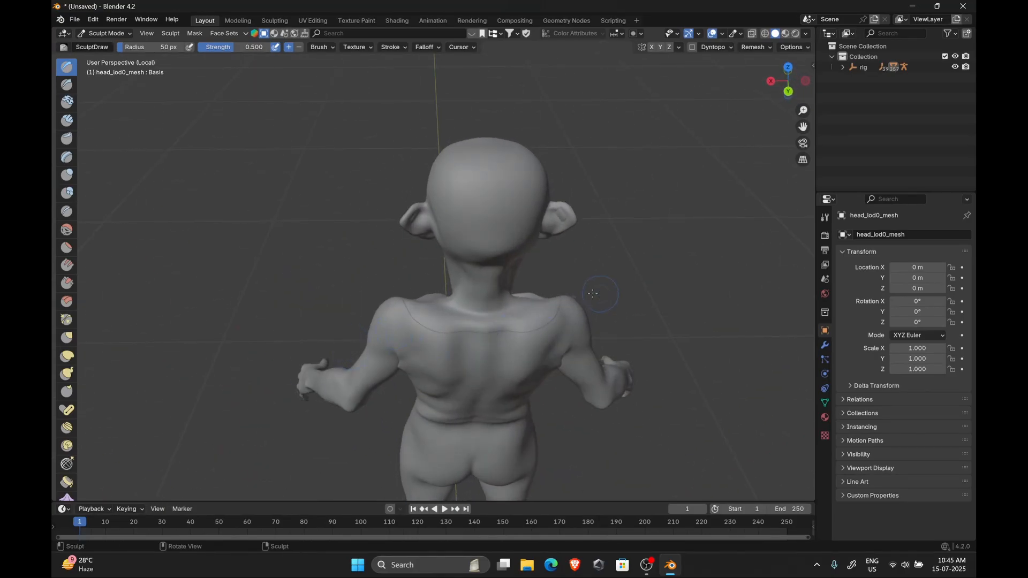
{"action": "mouse_move", "coordinate": [592, 294]}
{"action": "middle_mouse_down"}
{"action": "mouse_move", "coordinate": [393, 279]}
{"action": "mouse_move", "coordinate": [467, 276]}
{"action": "middle_mouse_up"}
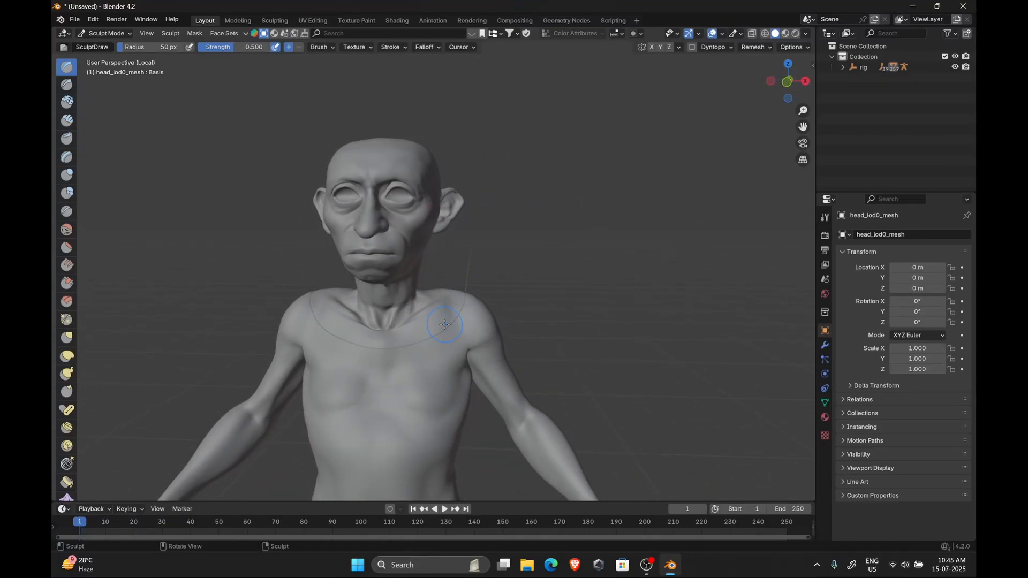
{"action": "scroll", "coordinate": [445, 325], "scroll_direction": "up", "scroll_amount": 3}
{"action": "key", "text": "m"}
{"action": "mouse_move", "coordinate": [476, 345]}
{"action": "left_mouse_down"}
{"action": "mouse_move", "coordinate": [562, 288]}
{"action": "mouse_move", "coordinate": [310, 322]}
{"action": "mouse_move", "coordinate": [535, 320]}
{"action": "left_mouse_up"}
{"action": "middle_click_drag", "start_coordinate": [677, 250], "coordinate": [610, 306]}
{"action": "mouse_move", "coordinate": [578, 317]}
{"action": "left_mouse_down"}
{"action": "mouse_move", "coordinate": [542, 345]}
{"action": "mouse_move", "coordinate": [583, 295]}
{"action": "left_mouse_up"}
Set the mask brush radius to 90 px and strength to 1.000 and continue masking around the neck seam
{"action": "key", "text": "f"}
{"action": "key", "text": "shift+f"}
{"action": "middle_click_drag", "start_coordinate": [694, 316], "coordinate": [595, 305]}
{"action": "mouse_move", "coordinate": [343, 342]}
{"action": "left_mouse_down"}
{"action": "mouse_move", "coordinate": [393, 358]}
{"action": "mouse_move", "coordinate": [583, 287]}
{"action": "left_mouse_up"}
{"action": "middle_click_drag", "start_coordinate": [679, 305], "coordinate": [621, 311]}
{"action": "mouse_move", "coordinate": [471, 383]}
{"action": "left_mouse_down"}
{"action": "mouse_move", "coordinate": [573, 362]}
{"action": "mouse_move", "coordinate": [597, 324]}
{"action": "left_mouse_up"}
{"action": "middle_click_drag", "start_coordinate": [699, 316], "coordinate": [579, 321]}
{"action": "left_click_drag", "start_coordinate": [291, 383], "coordinate": [370, 396]}
{"action": "middle_click_drag", "start_coordinate": [407, 385], "coordinate": [326, 375]}
{"action": "left_click_drag", "start_coordinate": [275, 344], "coordinate": [386, 333]}
{"action": "middle_click_drag", "start_coordinate": [610, 260], "coordinate": [568, 249]}
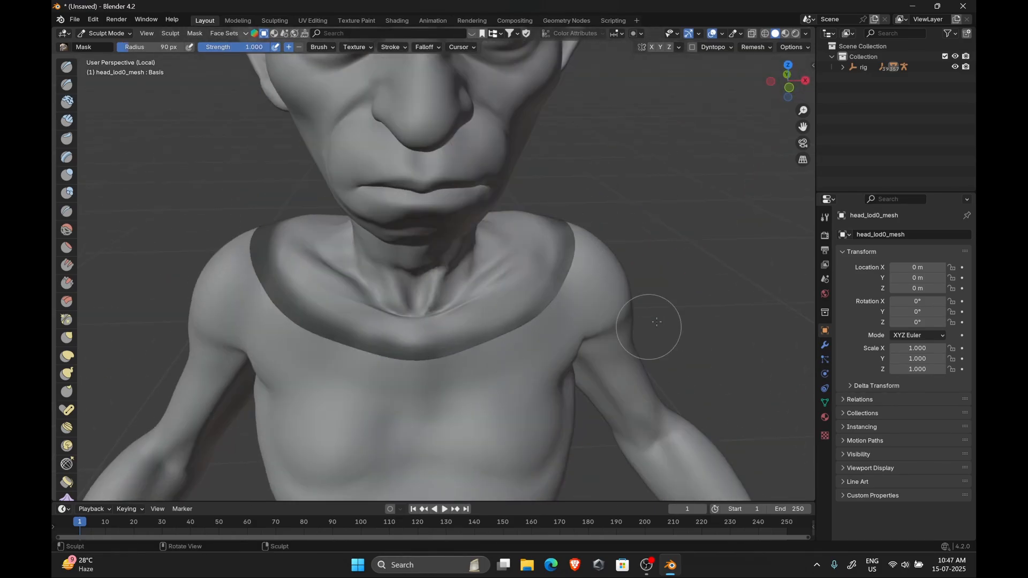
{"action": "middle_click_drag", "start_coordinate": [653, 328], "coordinate": [539, 307]}
{"action": "left_click_drag", "start_coordinate": [540, 311], "coordinate": [479, 331]}
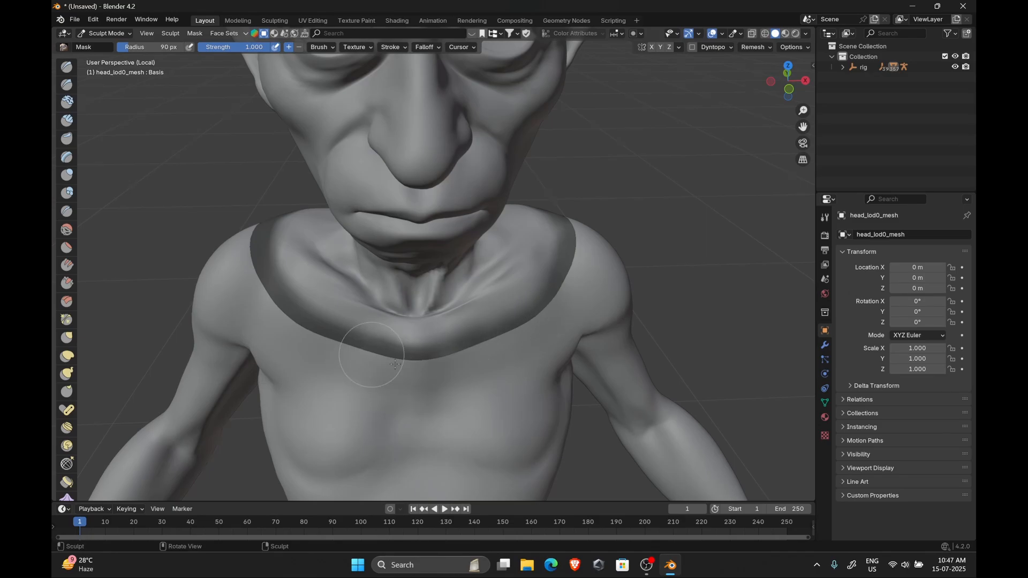
{"action": "middle_click_drag", "start_coordinate": [660, 321], "coordinate": [661, 286]}
{"action": "mouse_move", "coordinate": [648, 204]}
{"action": "middle_mouse_down", "text": "shift"}
{"action": "mouse_move", "coordinate": [679, 292]}
{"action": "mouse_move", "coordinate": [656, 265]}
{"action": "middle_mouse_up", "text": "shift"}
{"action": "scroll", "coordinate": [655, 264], "scroll_direction": "up", "scroll_amount": 1, "text": "alt"}
{"action": "mouse_move", "coordinate": [406, 346]}
{"action": "left_mouse_down"}
{"action": "mouse_move", "coordinate": [385, 385]}
{"action": "mouse_move", "coordinate": [439, 377]}
{"action": "left_mouse_up"}
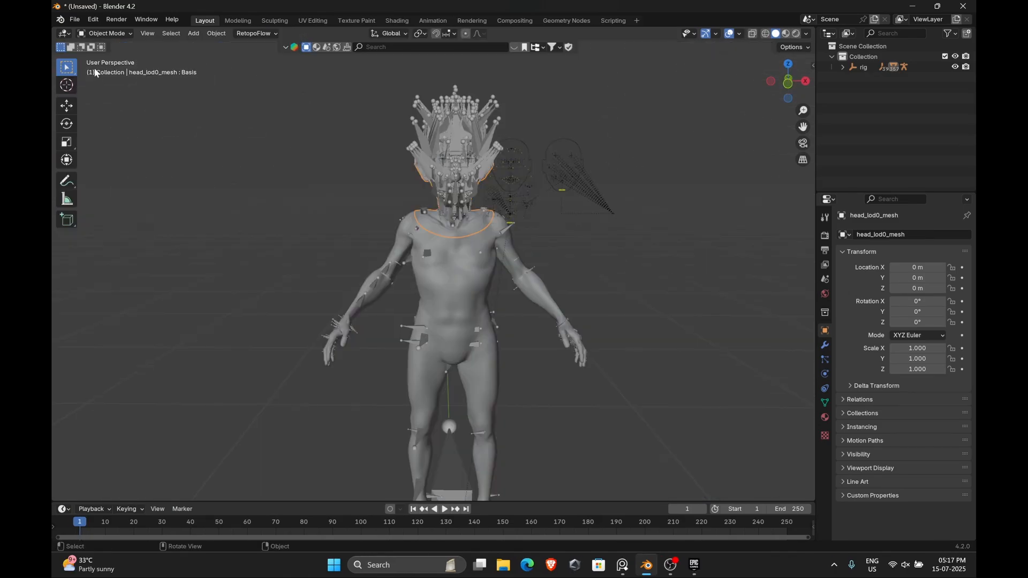
Open the FBX export and navigate to the Updated Mesh From Zbrush folder
{"action": "left_click", "coordinate": [75, 20]}
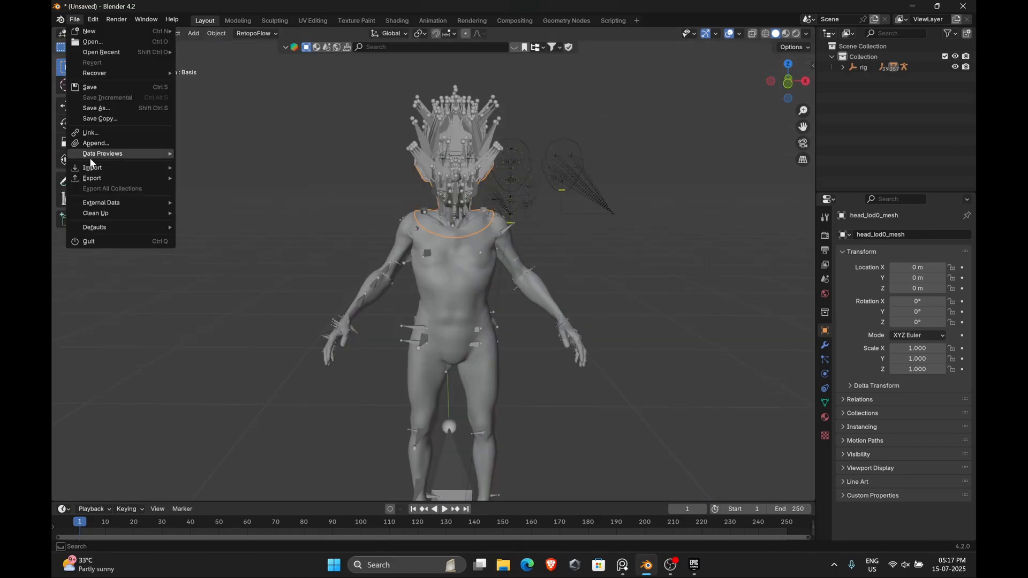
{"action": "mouse_move", "coordinate": [117, 175]}
{"action": "left_click", "coordinate": [224, 272]}
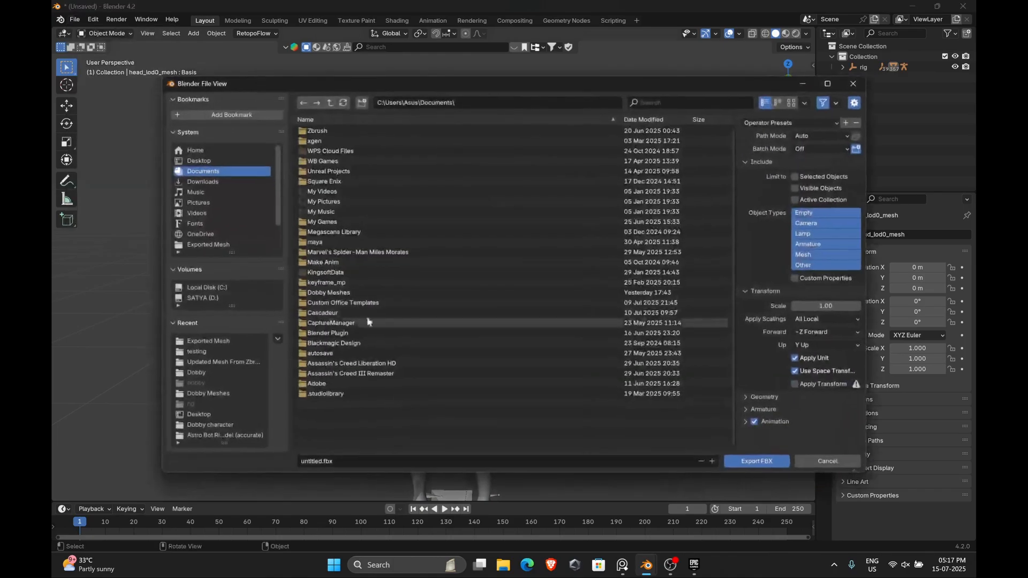
{"action": "scroll", "coordinate": [222, 228], "scroll_direction": "down", "scroll_amount": 2}
{"action": "left_click", "coordinate": [214, 223]}
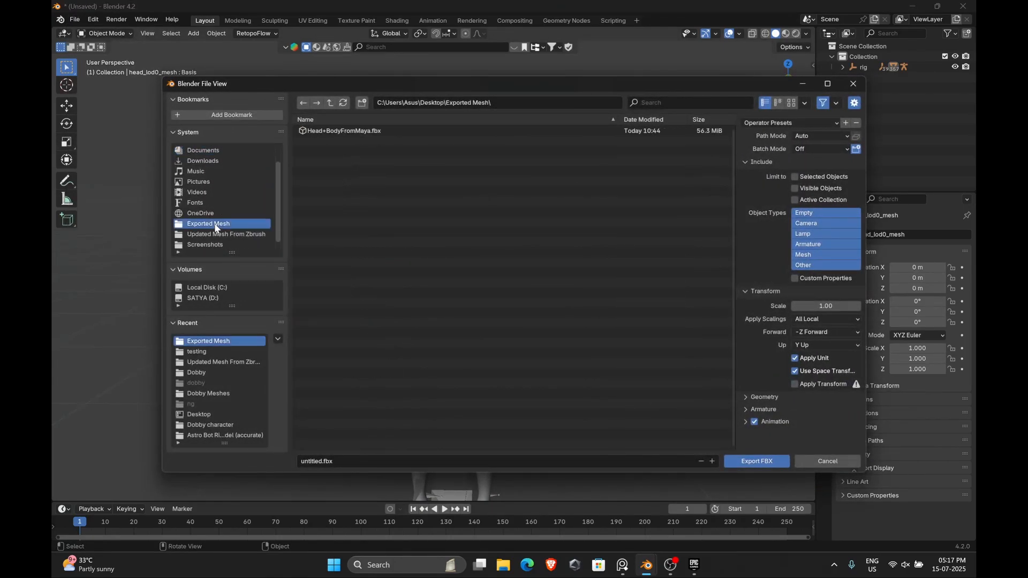
{"action": "left_click", "coordinate": [226, 235]}
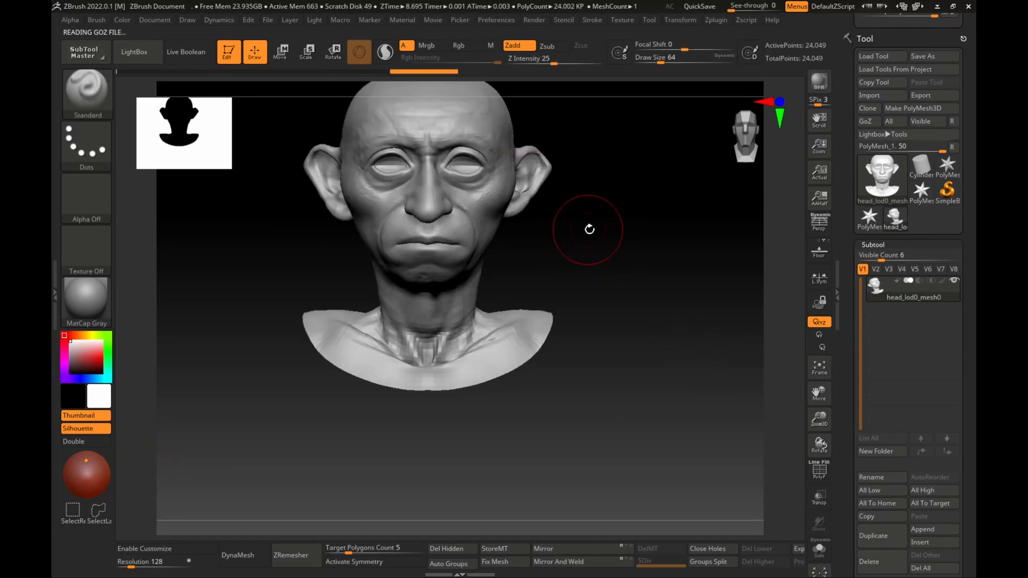
Open the Morph Target section of the Tool palette in ZBrush and store a morph target for the head
{"action": "left_click_drag", "start_coordinate": [589, 229], "coordinate": [612, 297], "text": "alt"}
{"action": "left_click_drag", "start_coordinate": [873, 441], "coordinate": [859, 287]}
{"action": "left_click", "coordinate": [875, 325]}
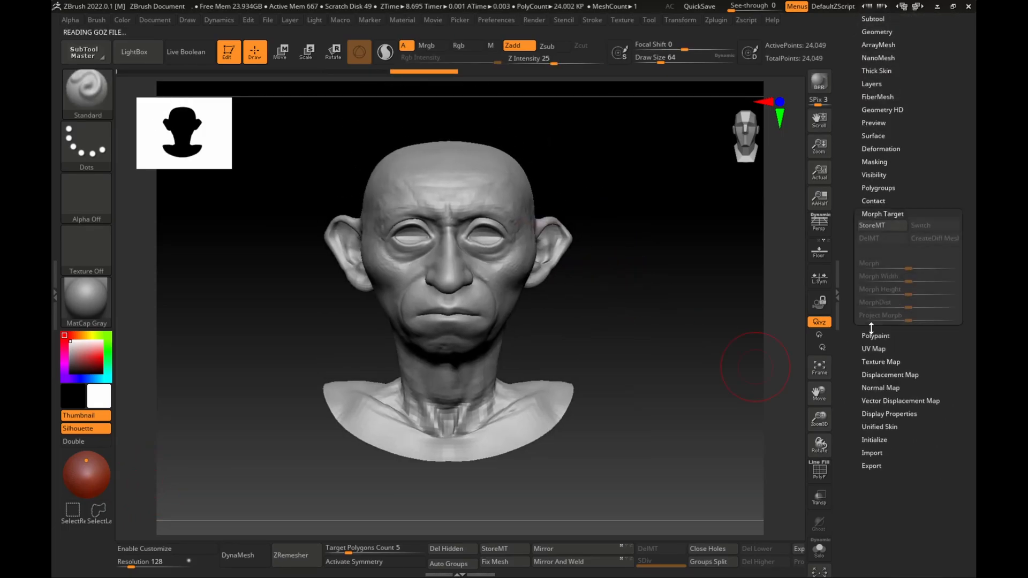
{"action": "left_click", "coordinate": [876, 226]}
Select the Move brush, enable symmetry, and pull the ears outward and upward
{"action": "key", "text": "b"}
{"action": "key", "text": "m"}
{"action": "key", "text": "v"}
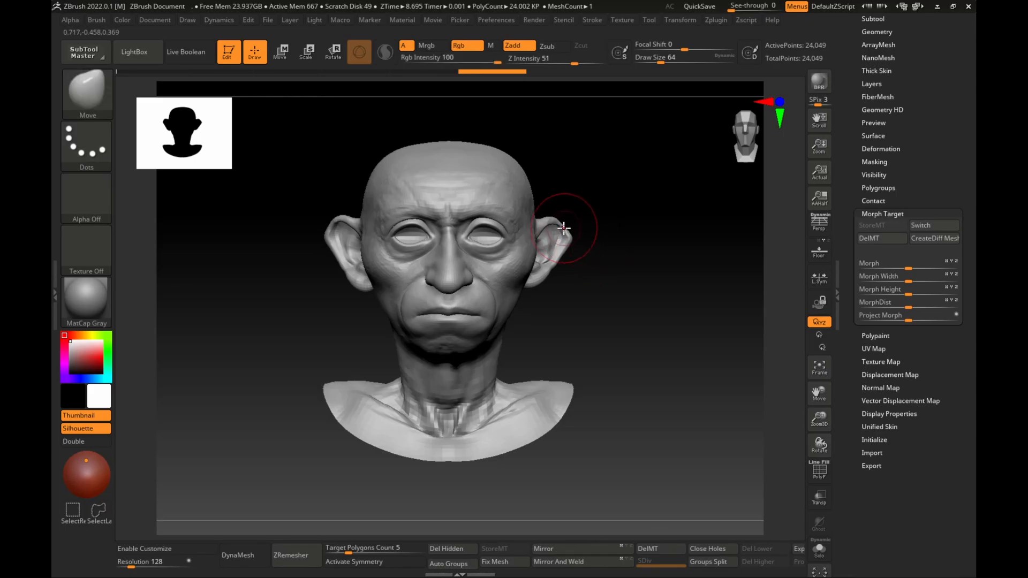
{"action": "left_click_drag", "start_coordinate": [564, 228], "coordinate": [629, 185]}
{"action": "key", "text": "ctrl+z"}
{"action": "key", "text": "x"}
{"action": "mouse_move", "coordinate": [566, 230]}
{"action": "left_mouse_down"}
{"action": "mouse_move", "coordinate": [657, 181]}
{"action": "mouse_move", "coordinate": [633, 198]}
{"action": "mouse_move", "coordinate": [644, 192]}
{"action": "left_mouse_up"}
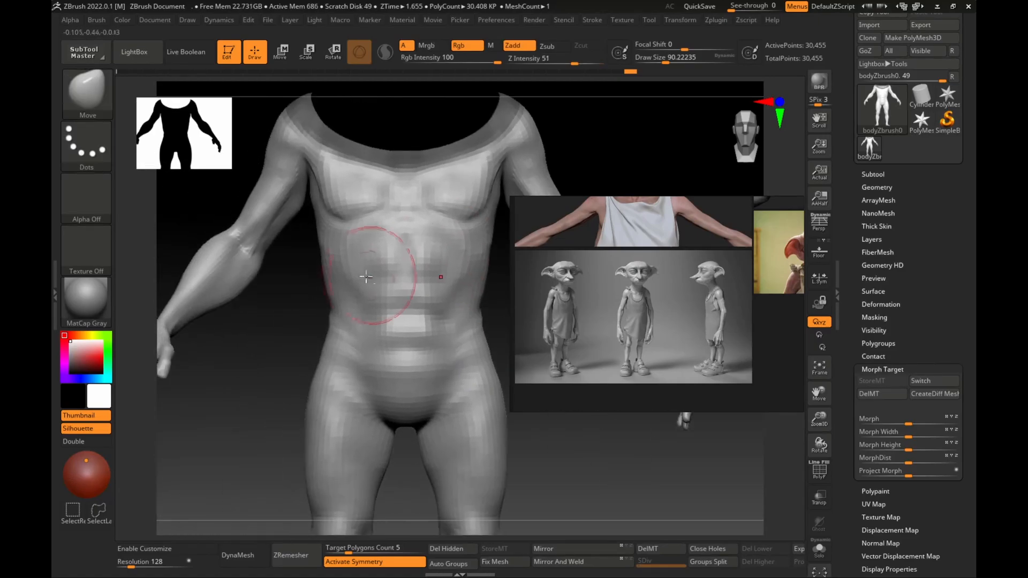
Reshape the body's chest and flanks with the Move brush
{"action": "mouse_move", "coordinate": [392, 336]}
{"action": "right_mouse_down"}
{"action": "mouse_move", "coordinate": [385, 317]}
{"action": "mouse_move", "coordinate": [370, 351]}
{"action": "right_mouse_up"}
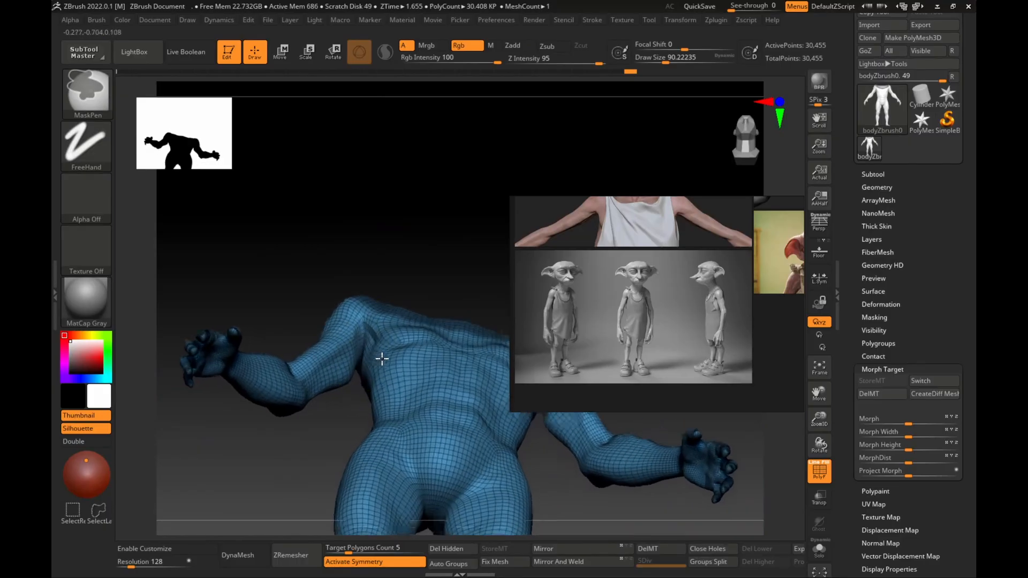
{"action": "right_click_drag", "start_coordinate": [381, 355], "coordinate": [488, 374]}
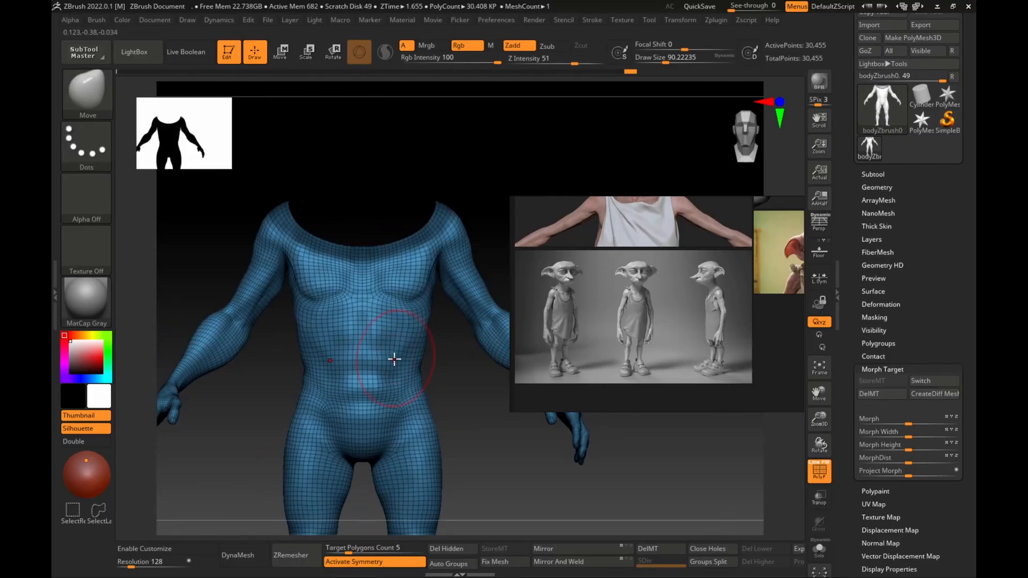
{"action": "right_click_drag", "start_coordinate": [394, 358], "coordinate": [386, 307], "text": "alt"}
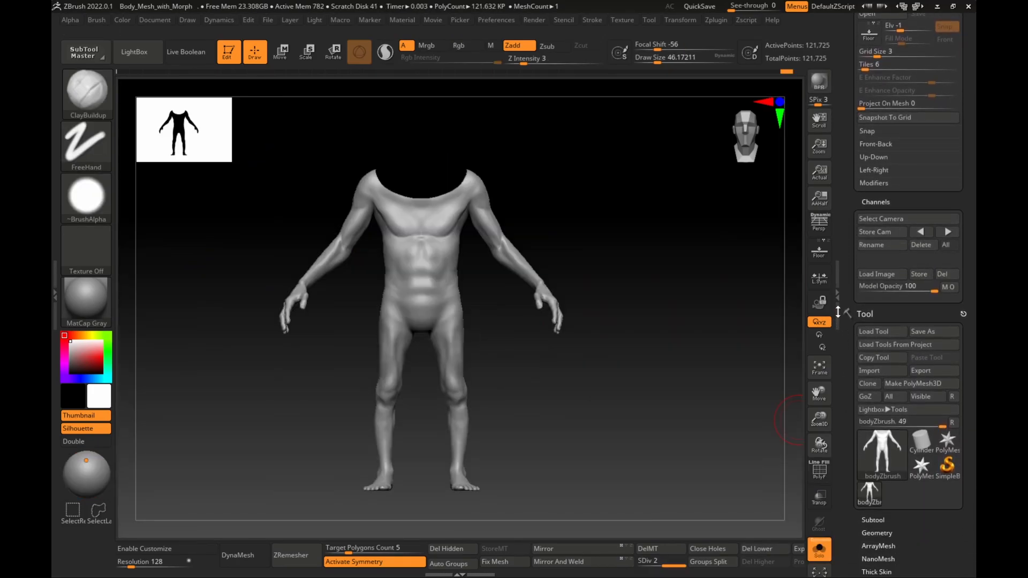
{"action": "scroll", "coordinate": [828, 343], "scroll_direction": "up", "scroll_amount": 5}
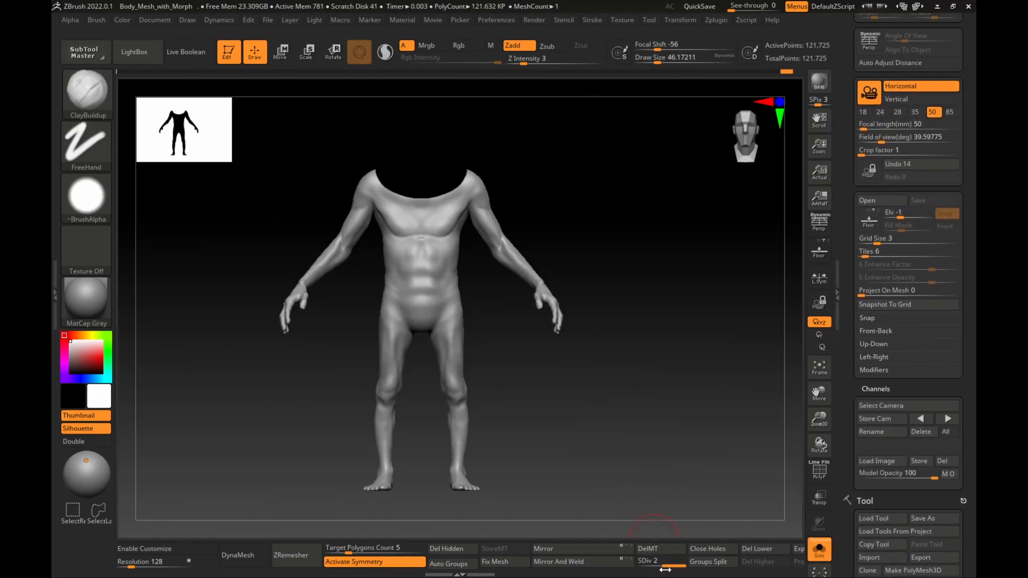
Export the body at the highest subdivision level as an FBX named highpolybody in the Updated Mesh From Zbrush folder
{"action": "left_click_drag", "start_coordinate": [659, 566], "coordinate": [695, 562]}
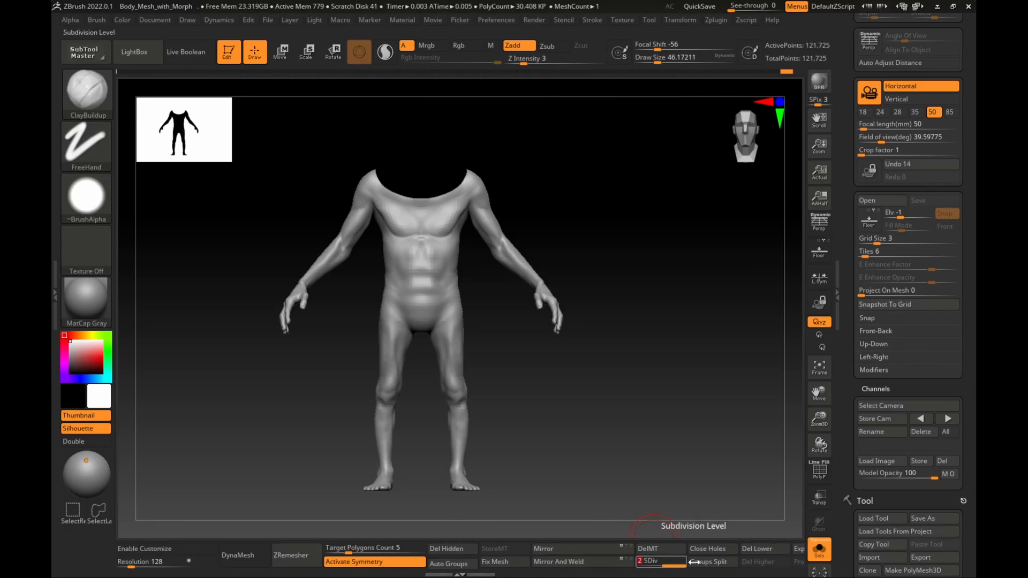
{"action": "scroll", "coordinate": [910, 375], "scroll_direction": "down", "scroll_amount": 4}
{"action": "left_click", "coordinate": [935, 338]}
{"action": "left_click", "coordinate": [251, 359]}
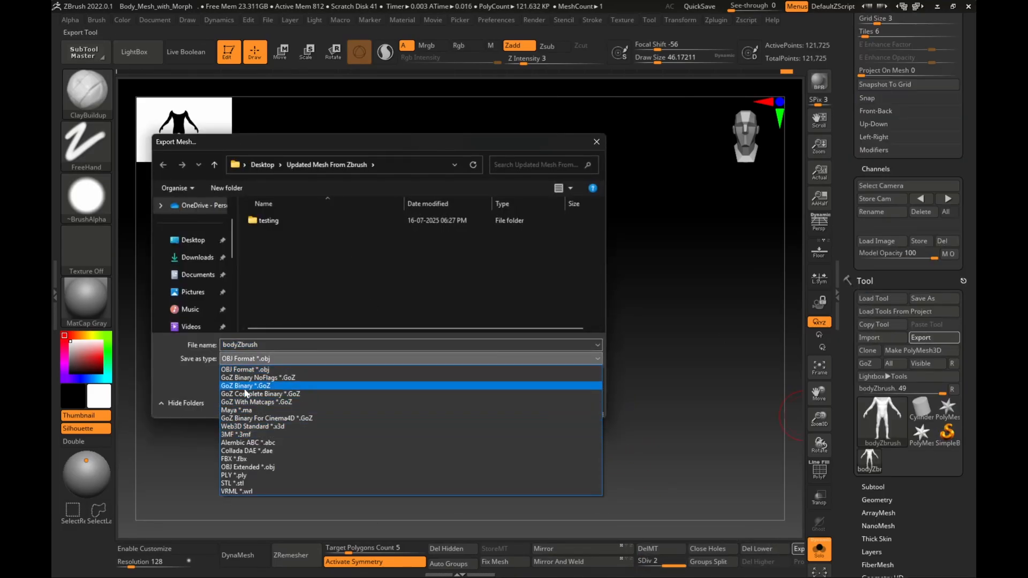
{"action": "left_click", "coordinate": [233, 459]}
{"action": "double_click", "coordinate": [239, 344]}
{"action": "type", "text": "HighPolyBody"}
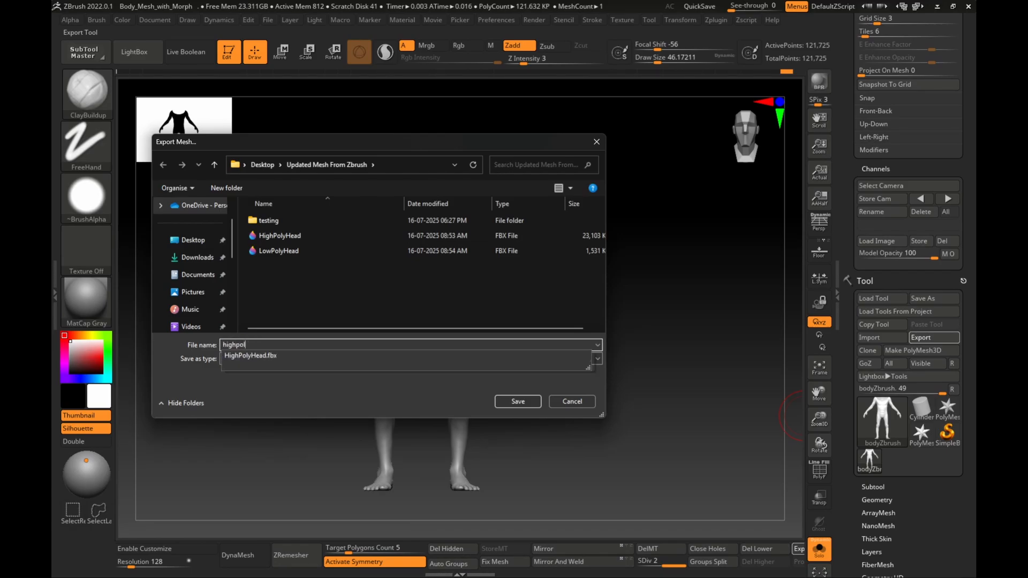
{"action": "left_click", "coordinate": [518, 401]}
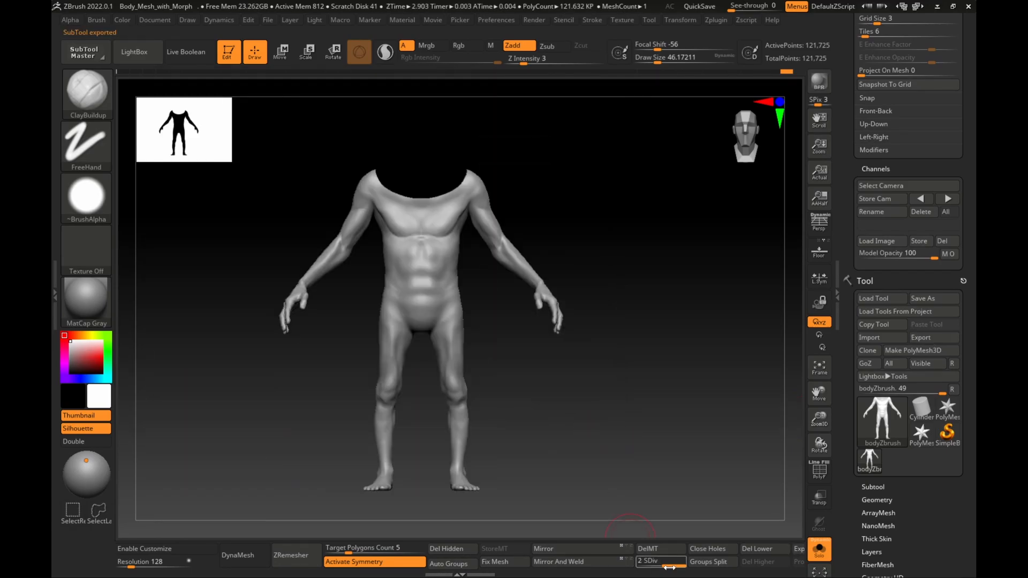
Drop the body to subdivision level 1 and export it as a low-poly FBX in the same folder
{"action": "left_click_drag", "start_coordinate": [670, 566], "coordinate": [645, 566]}
{"action": "left_click", "coordinate": [920, 337]}
{"action": "left_click", "coordinate": [279, 236]}
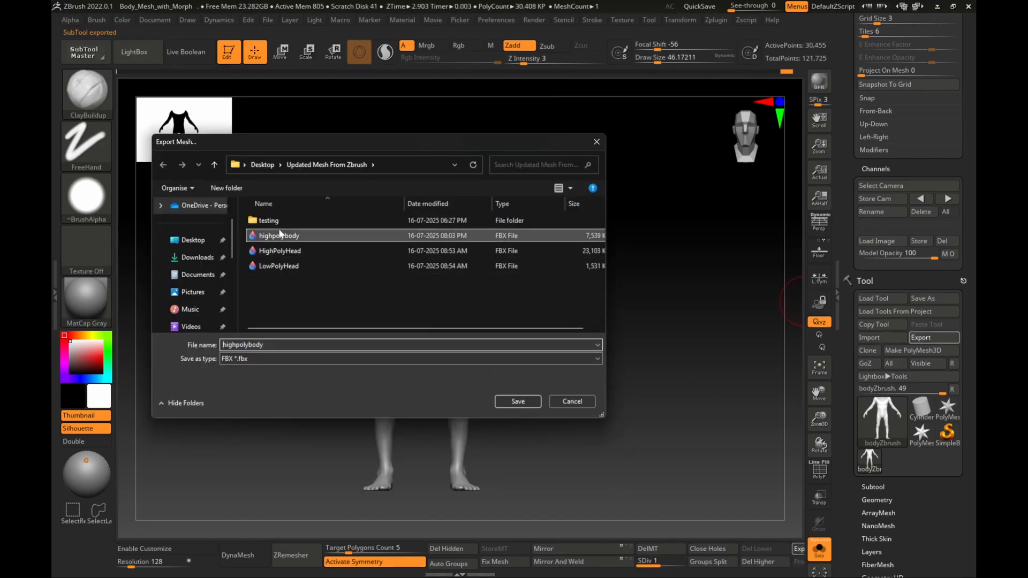
{"action": "left_click", "coordinate": [236, 346]}
{"action": "key", "text": "BackSpace"}
{"action": "key", "text": "BackSpace"}
{"action": "key", "text": "BackSpace"}
{"action": "key", "text": "BackSpace"}
{"action": "type", "text": "low"}
{"action": "left_click", "coordinate": [508, 405]}
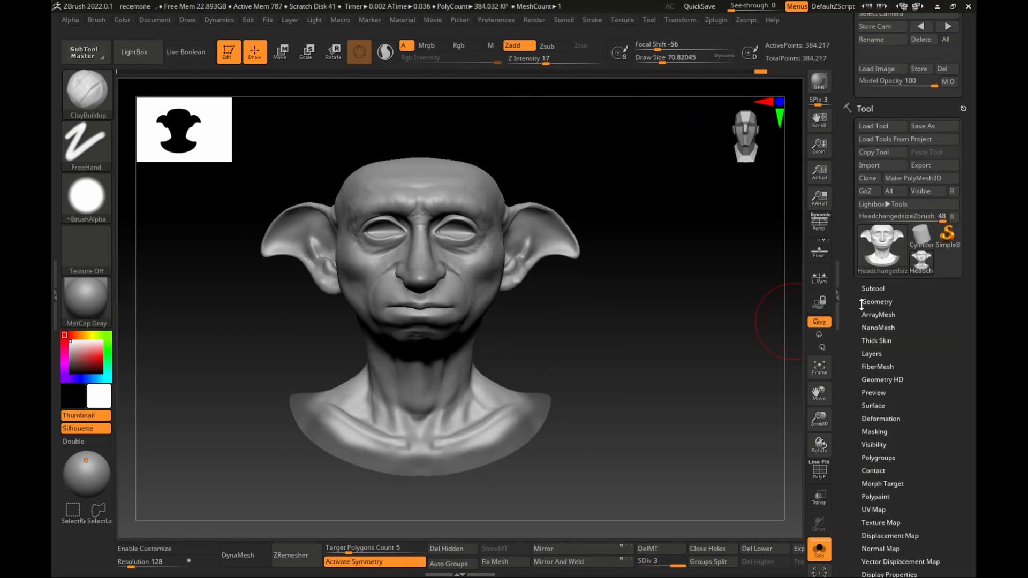
Export the head at subdivision level 3 as an FBX named HighPolyHead
{"action": "scroll", "coordinate": [910, 214], "scroll_direction": "up", "scroll_amount": 3}
{"action": "left_click", "coordinate": [934, 241]}
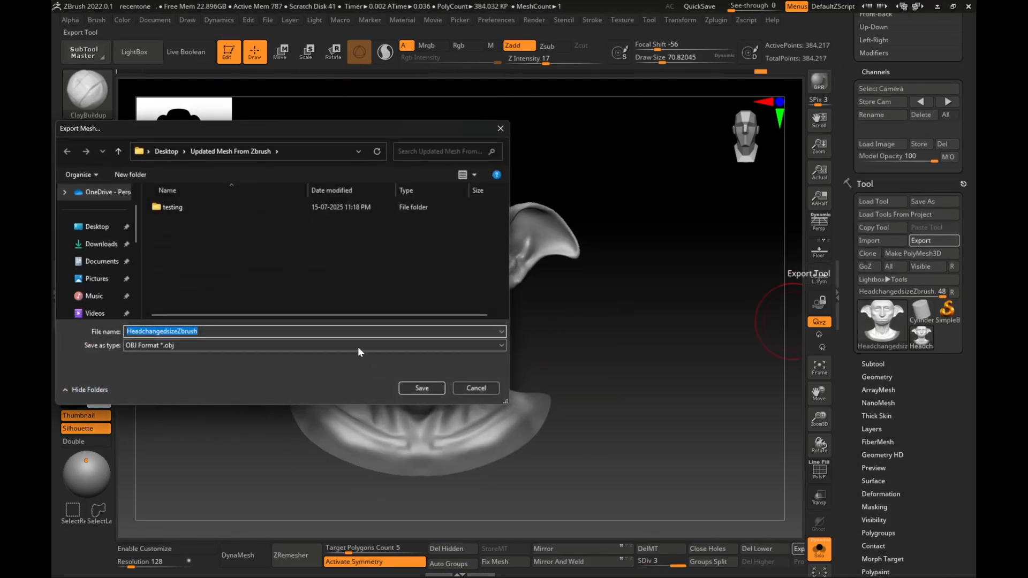
{"action": "left_click", "coordinate": [236, 346]}
{"action": "left_click", "coordinate": [222, 448]}
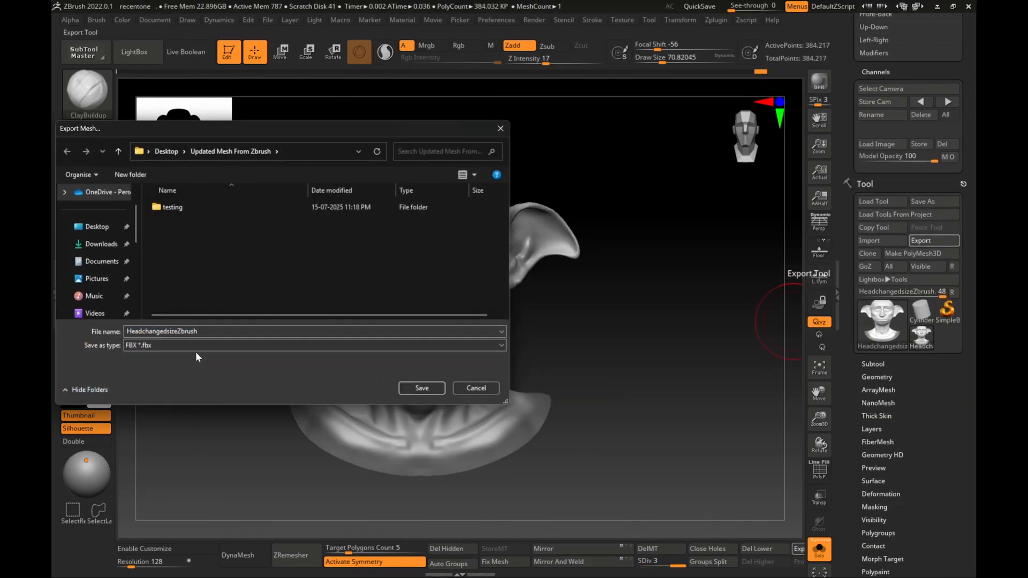
{"action": "left_click", "coordinate": [212, 335]}
{"action": "type", "text": "HighPolyHead"}
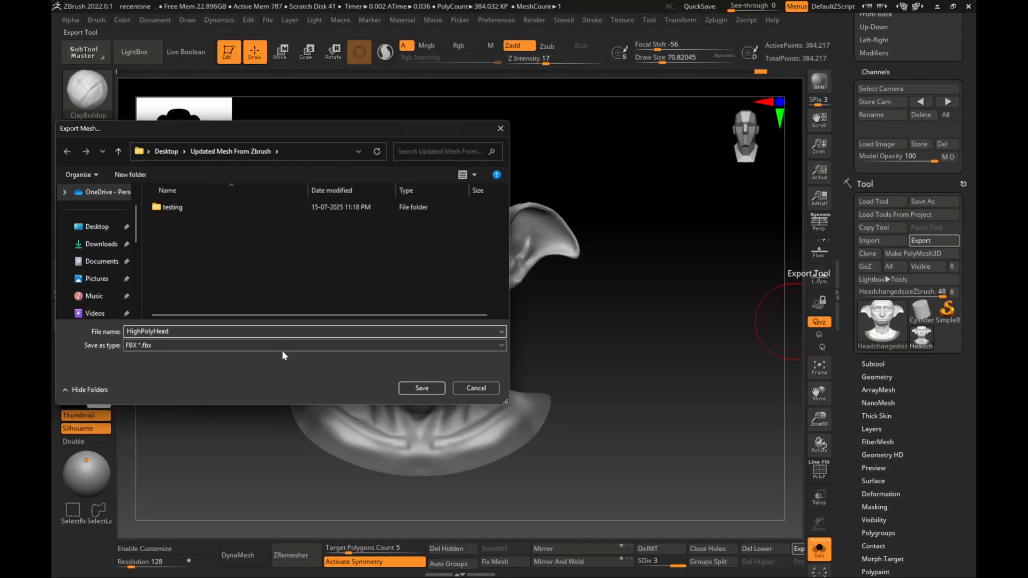
{"action": "left_click", "coordinate": [421, 388]}
{"action": "left_click", "coordinate": [292, 461]}
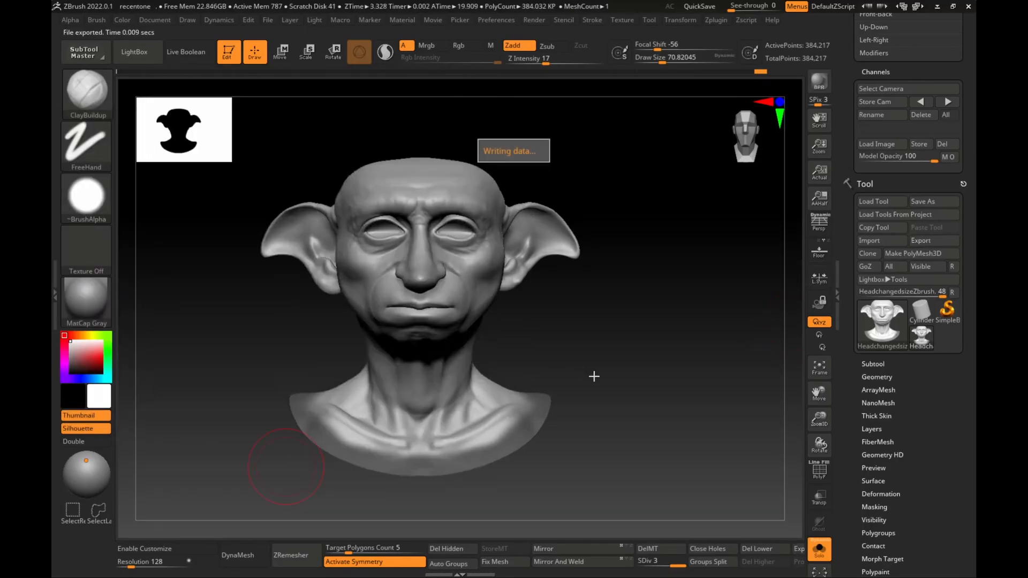
Drop the head to subdivision level 1 and export it as an FBX named LowPolyHead
{"action": "left_click", "coordinate": [646, 567]}
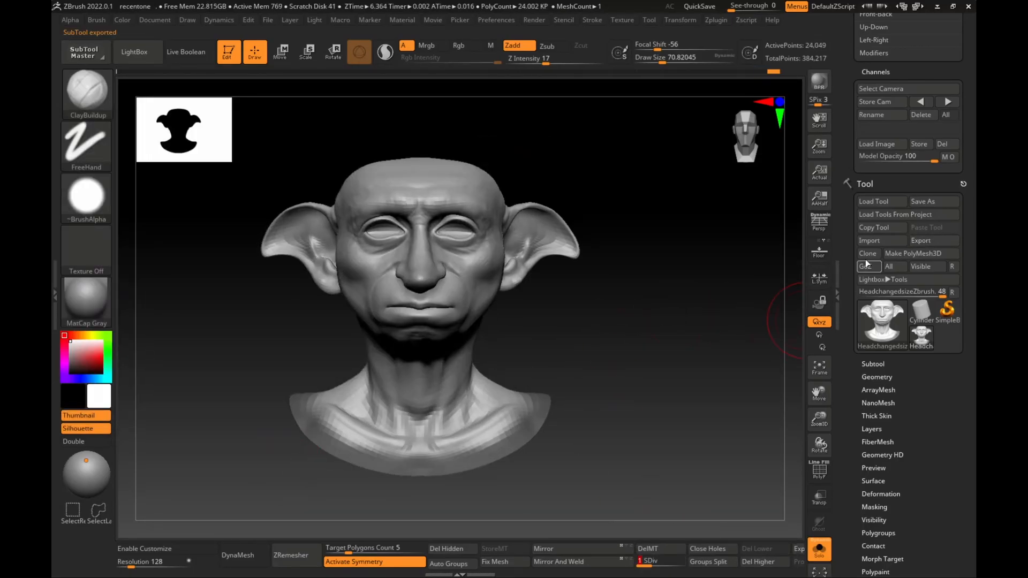
{"action": "left_click", "coordinate": [922, 240]}
{"action": "left_click", "coordinate": [201, 222]}
{"action": "left_click", "coordinate": [142, 331]}
{"action": "key", "text": "BackSpace"}
{"action": "key", "text": "BackSpace"}
{"action": "key", "text": "BackSpace"}
{"action": "key", "text": "BackSpace"}
{"action": "type", "text": "LowPolyHead"}
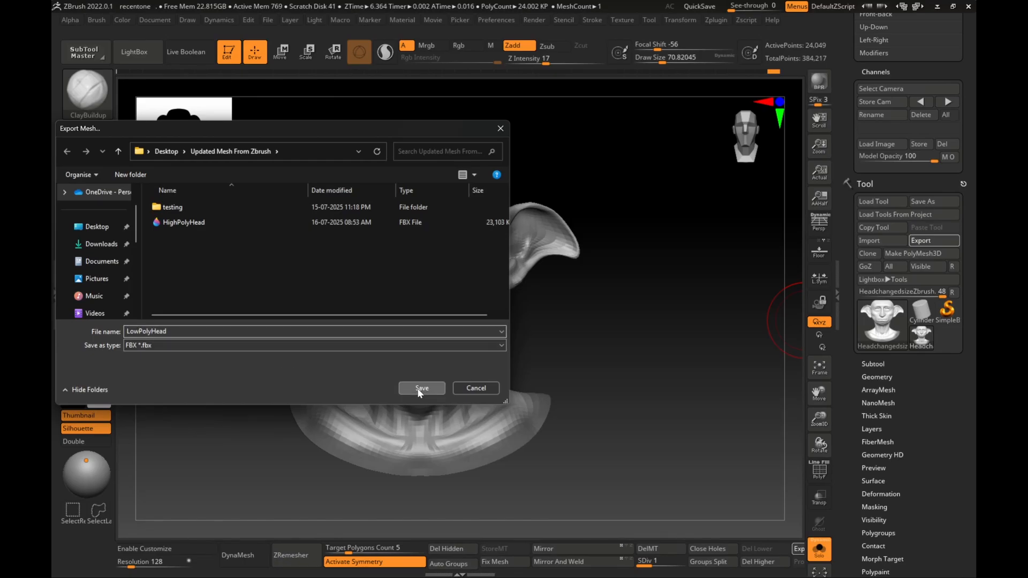
{"action": "left_click", "coordinate": [420, 389]}
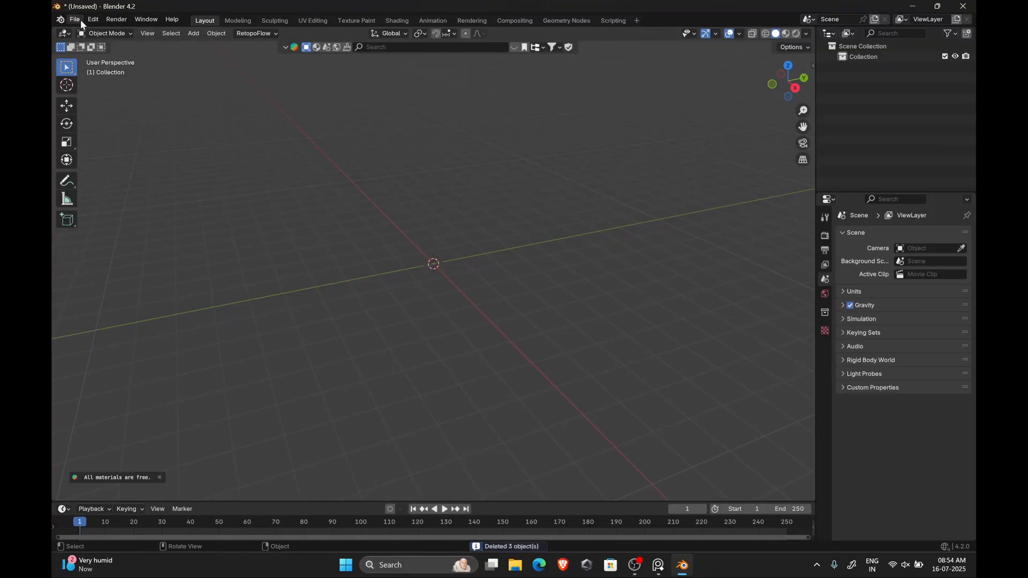
Switch to Blender and import the LowPolyHead and HighPolyHead FBX files from the Updated Mesh From Zbrush folder
{"action": "left_click", "coordinate": [75, 20]}
{"action": "mouse_move", "coordinate": [94, 168]}
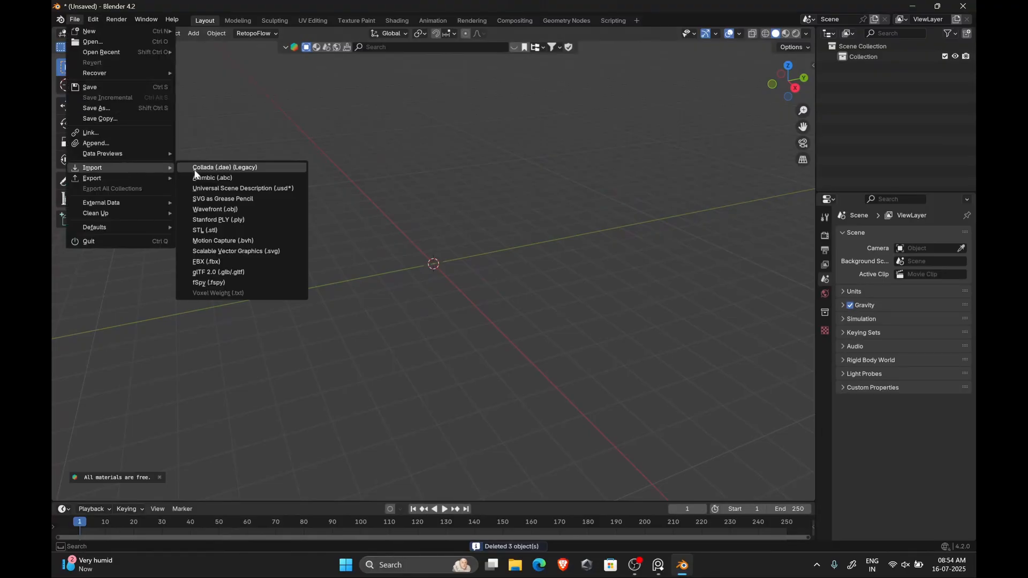
{"action": "left_click", "coordinate": [209, 261]}
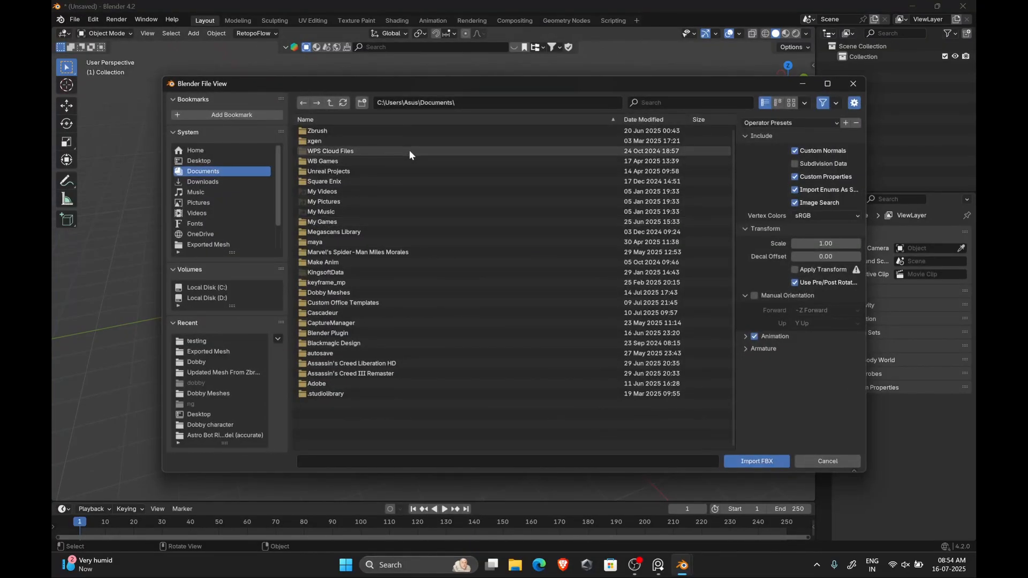
{"action": "left_click", "coordinate": [209, 181]}
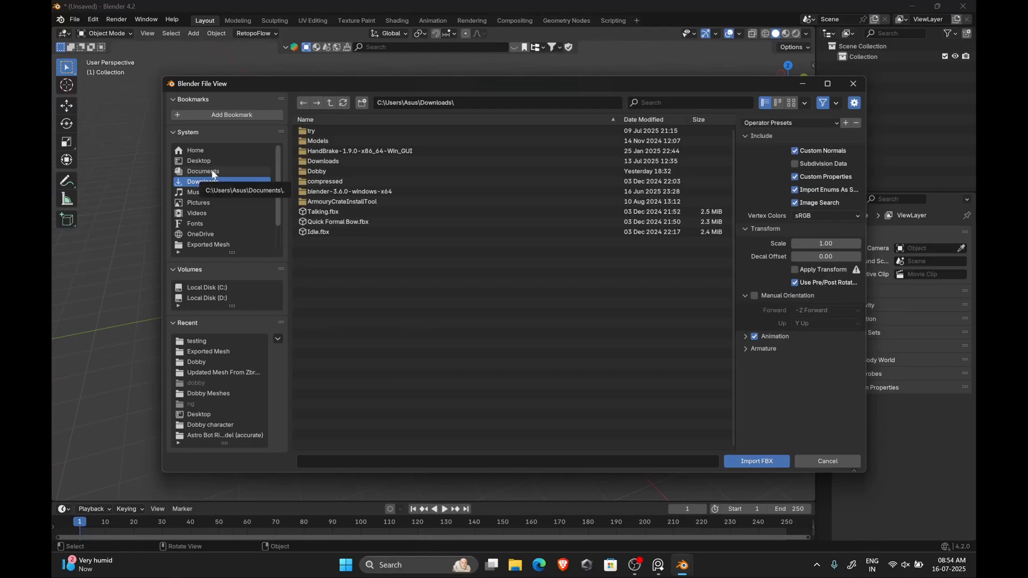
{"action": "left_click", "coordinate": [207, 161]}
{"action": "left_click", "coordinate": [329, 136]}
{"action": "double_click", "coordinate": [328, 132]}
{"action": "left_click", "coordinate": [354, 142]}
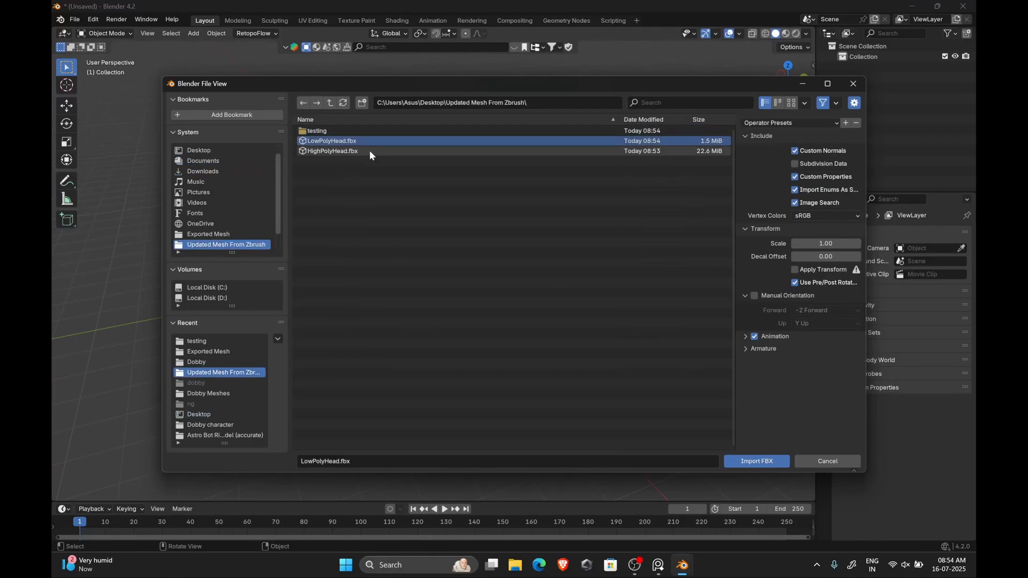
{"action": "left_click", "coordinate": [369, 151], "text": "shift"}
{"action": "left_click", "coordinate": [756, 461]}
Add an Image Texture node to the low-poly head's material with a new 2048 × 2048 px image
{"action": "key", "text": "KP_Decimal"}
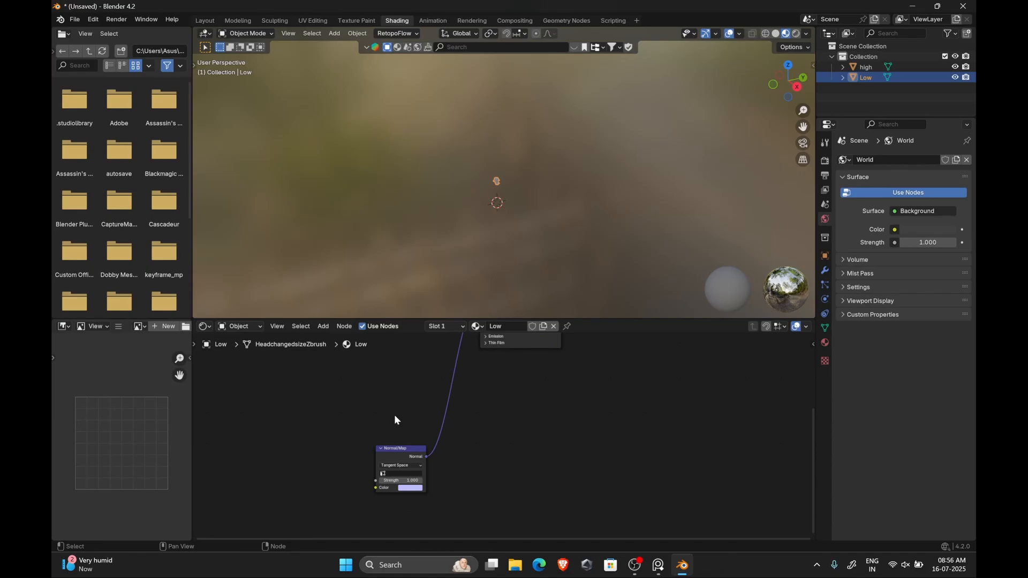
{"action": "left_click_drag", "start_coordinate": [395, 449], "coordinate": [382, 343]}
{"action": "middle_click_drag", "start_coordinate": [286, 335], "coordinate": [329, 438]}
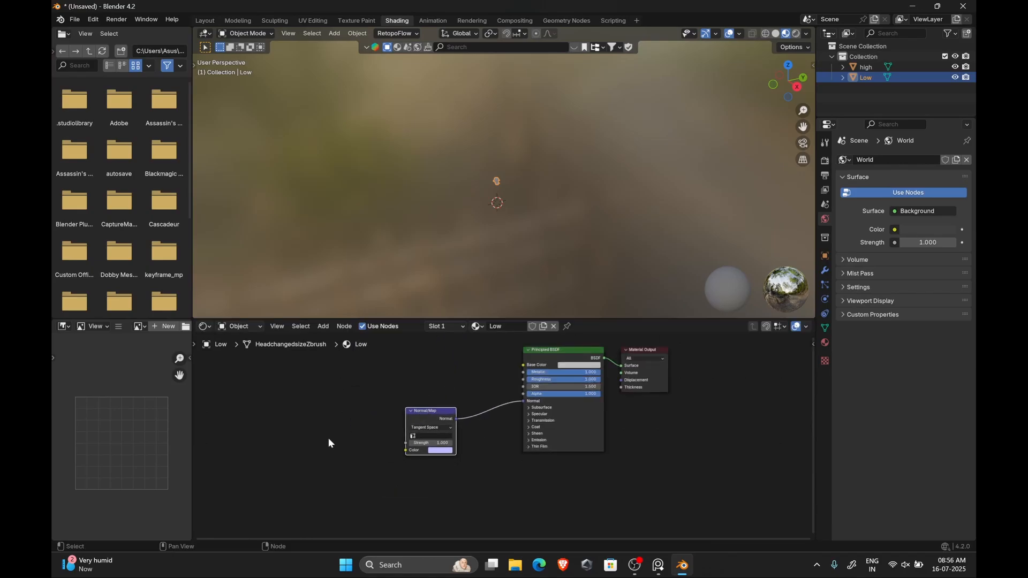
{"action": "key", "text": "shift+a"}
{"action": "type", "text": "image"}
{"action": "key", "text": "Return"}
{"action": "left_click", "coordinate": [246, 395]}
{"action": "left_click", "coordinate": [284, 421]}
{"action": "left_click", "coordinate": [307, 423]}
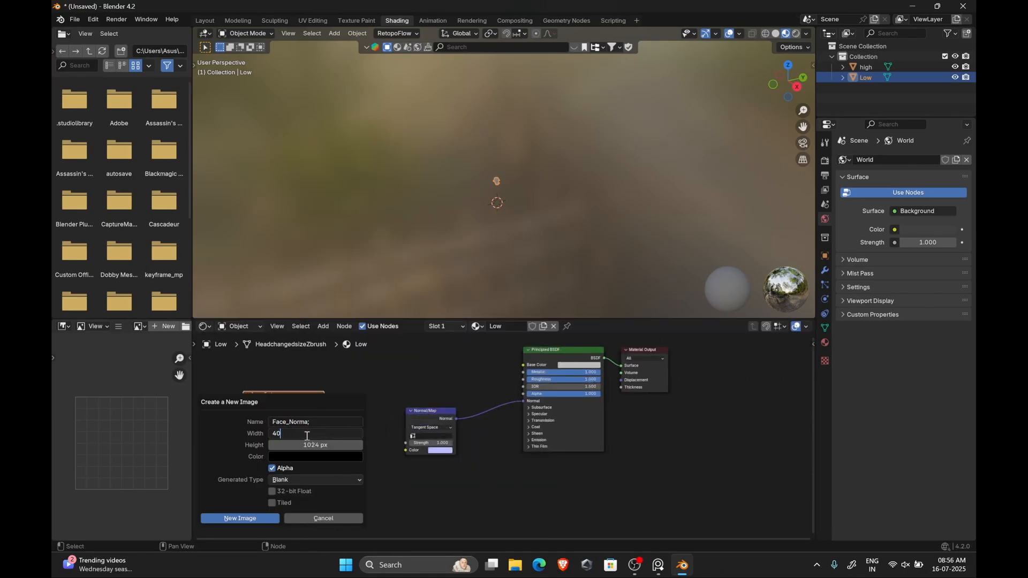
{"action": "left_click", "coordinate": [314, 450]}
{"action": "type", "text": "2048"}
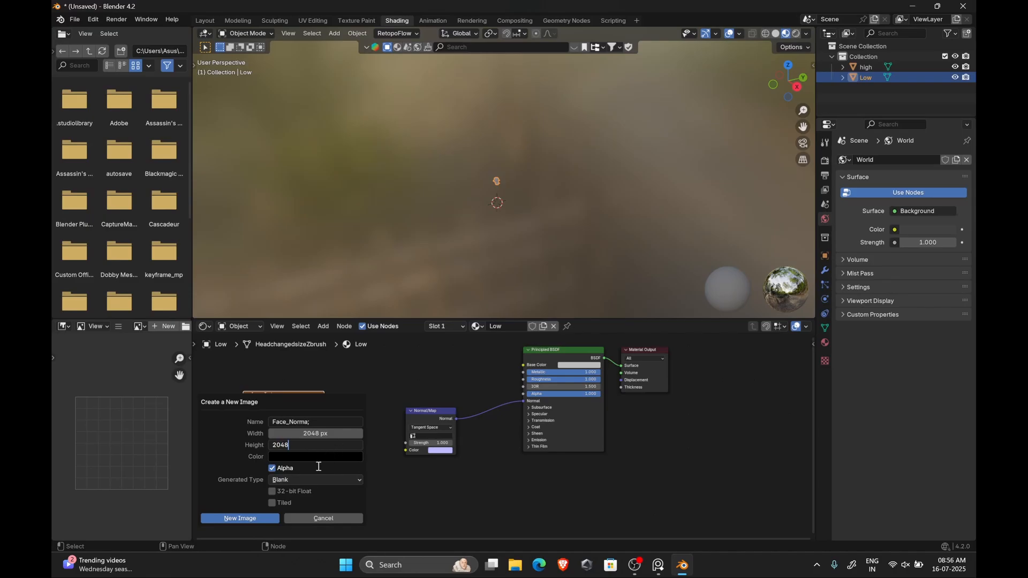
{"action": "left_click", "coordinate": [263, 518]}
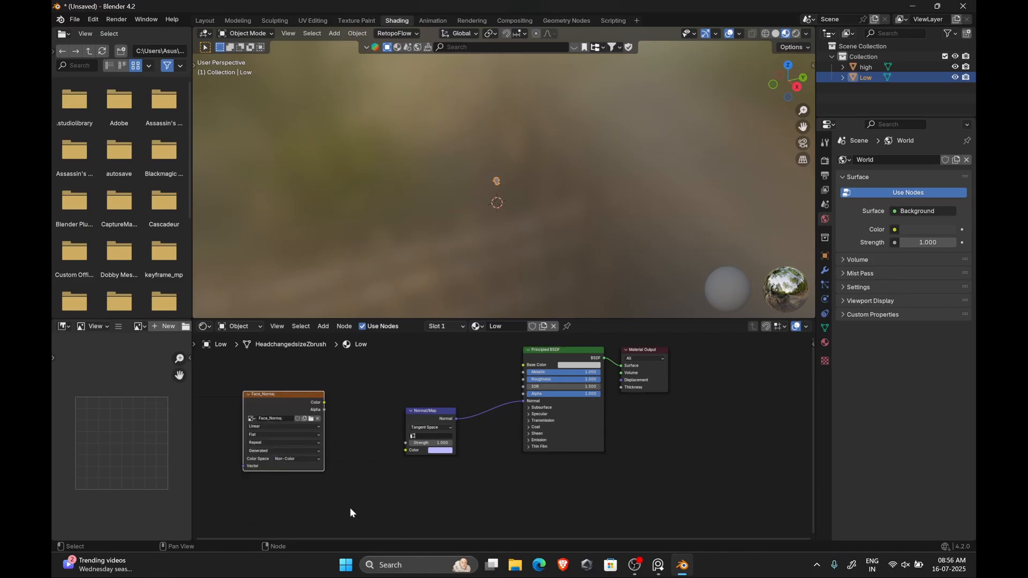
Set the render engine to Cycles and the bake type to Normal
{"action": "key", "text": "KP_Decimal"}
{"action": "left_click", "coordinate": [825, 161]}
{"action": "left_click", "coordinate": [910, 159]}
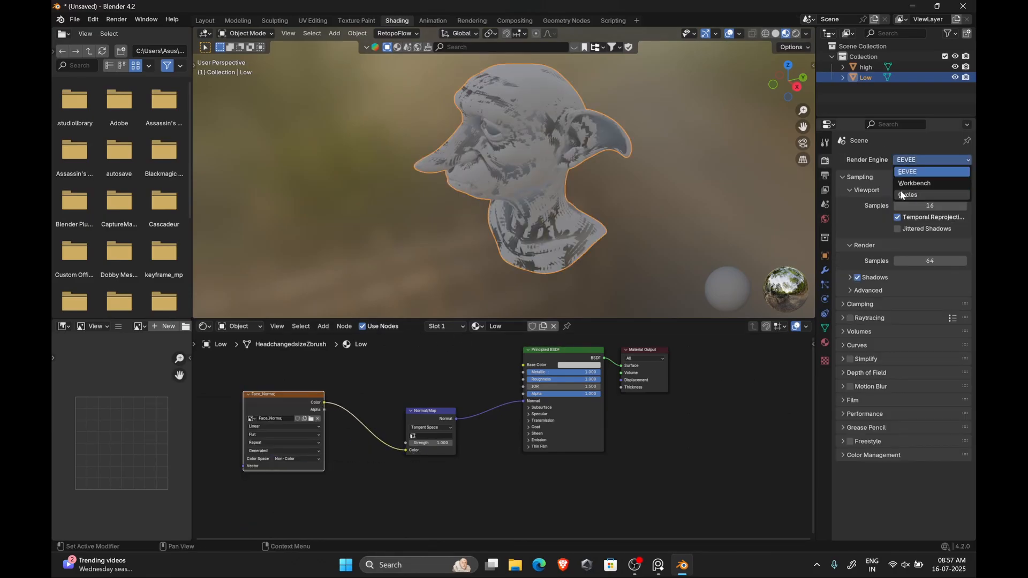
{"action": "left_click", "coordinate": [903, 195]}
{"action": "left_click", "coordinate": [910, 186]}
{"action": "left_click", "coordinate": [910, 210]}
{"action": "left_click", "coordinate": [855, 498]}
{"action": "scroll", "coordinate": [855, 498], "scroll_direction": "down", "scroll_amount": 10}
{"action": "left_click", "coordinate": [931, 321]}
{"action": "left_click", "coordinate": [932, 368]}
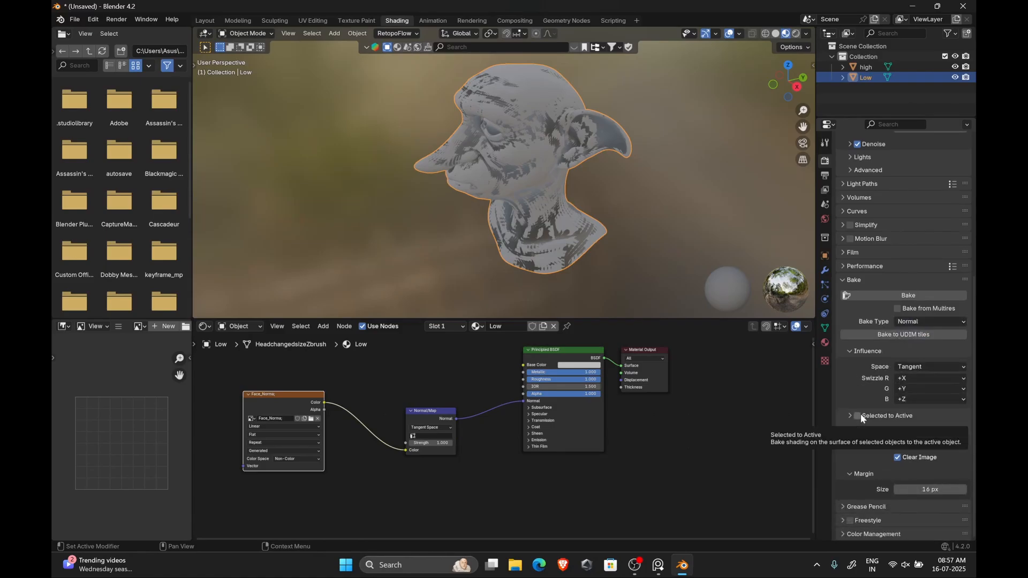
Select the high-poly then the low-poly head, enable Selected to Active, and bake the normal map
{"action": "left_click", "coordinate": [920, 66], "text": "ctrl"}
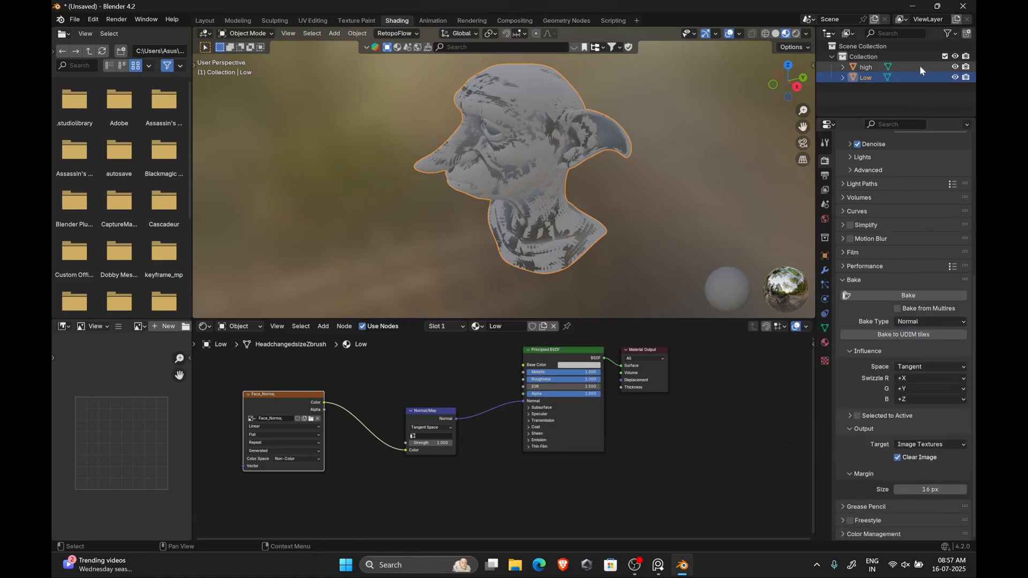
{"action": "left_click", "coordinate": [866, 78], "text": "ctrl"}
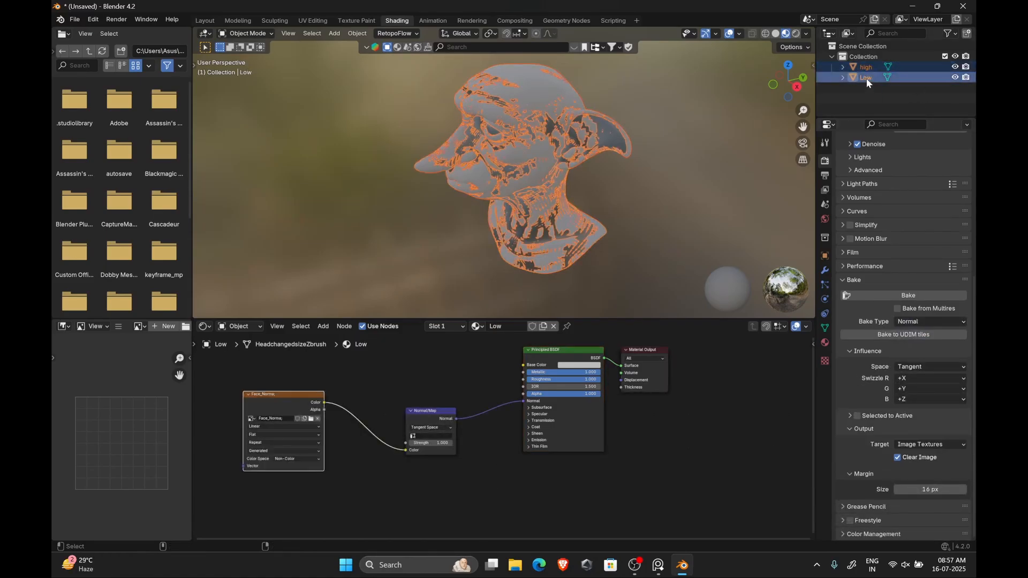
{"action": "left_click", "coordinate": [857, 416]}
{"action": "left_click", "coordinate": [849, 416]}
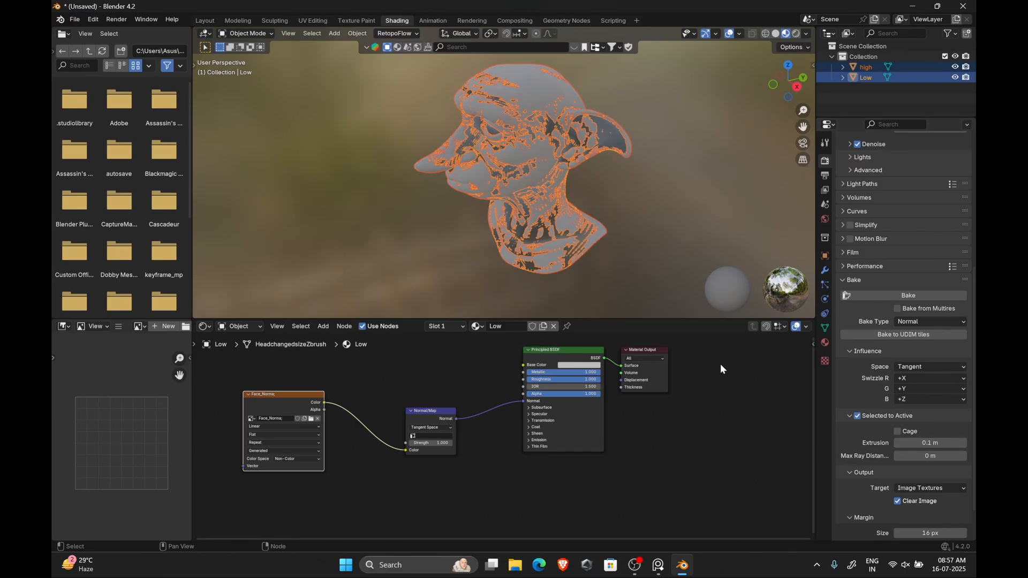
{"action": "left_click", "coordinate": [906, 297]}
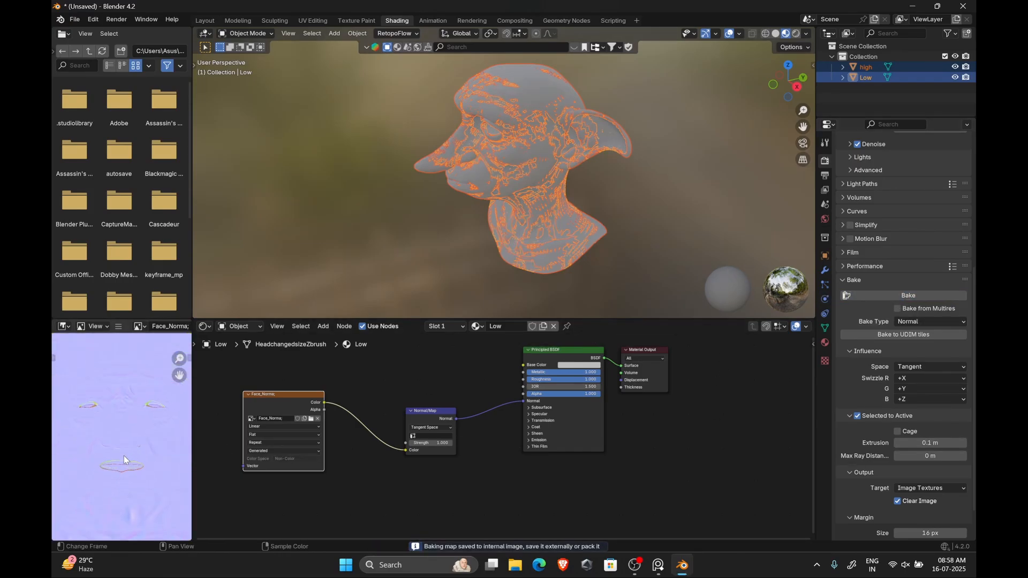
Hide the high-poly head and preview the baked normal map on the low-poly head in material shading
{"action": "key", "text": "Home"}
{"action": "key", "text": "KP_1"}
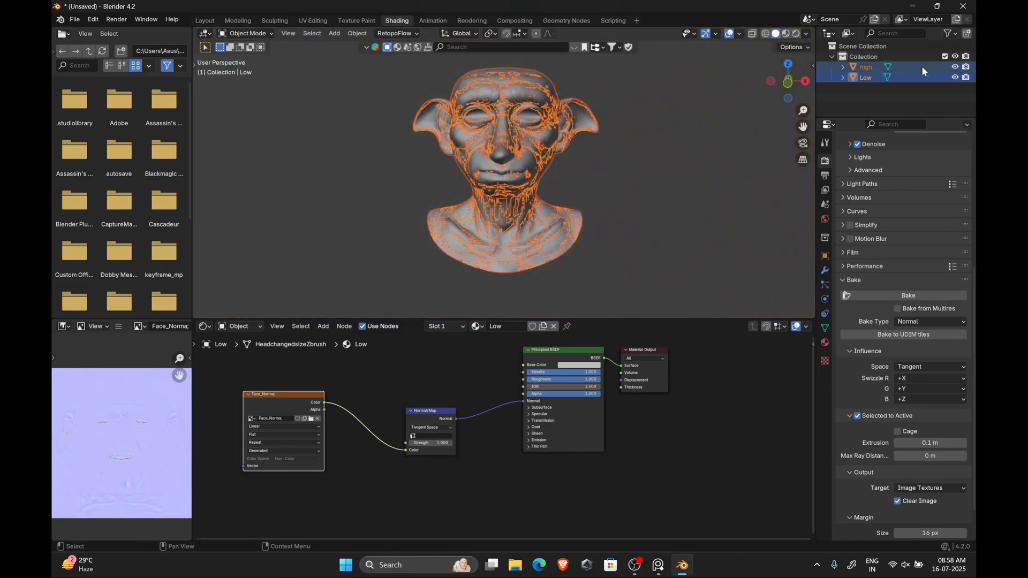
{"action": "left_click", "coordinate": [919, 99]}
{"action": "left_click", "coordinate": [955, 67]}
{"action": "left_click", "coordinate": [785, 34]}
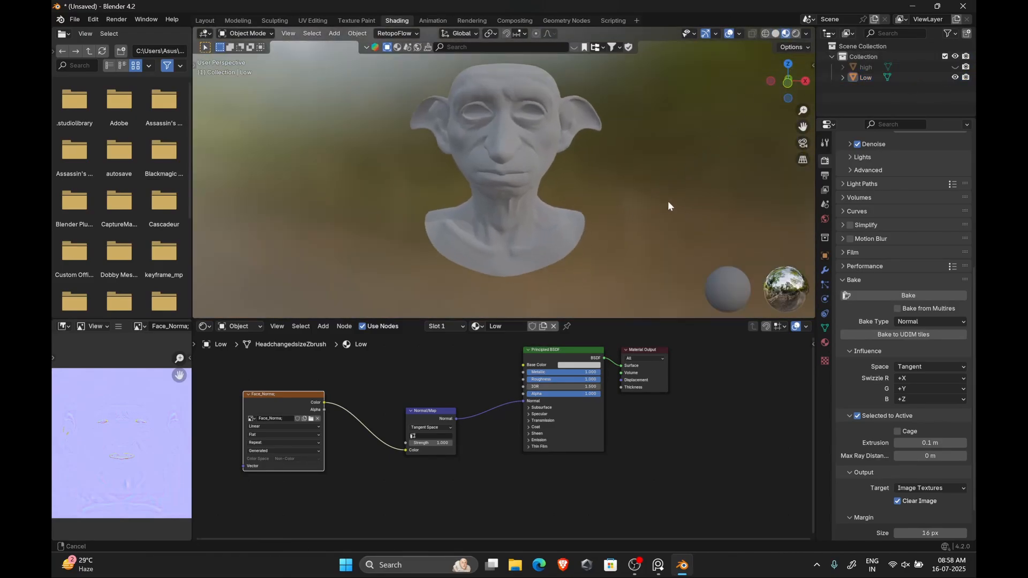
{"action": "middle_click_drag", "start_coordinate": [637, 192], "coordinate": [551, 210]}
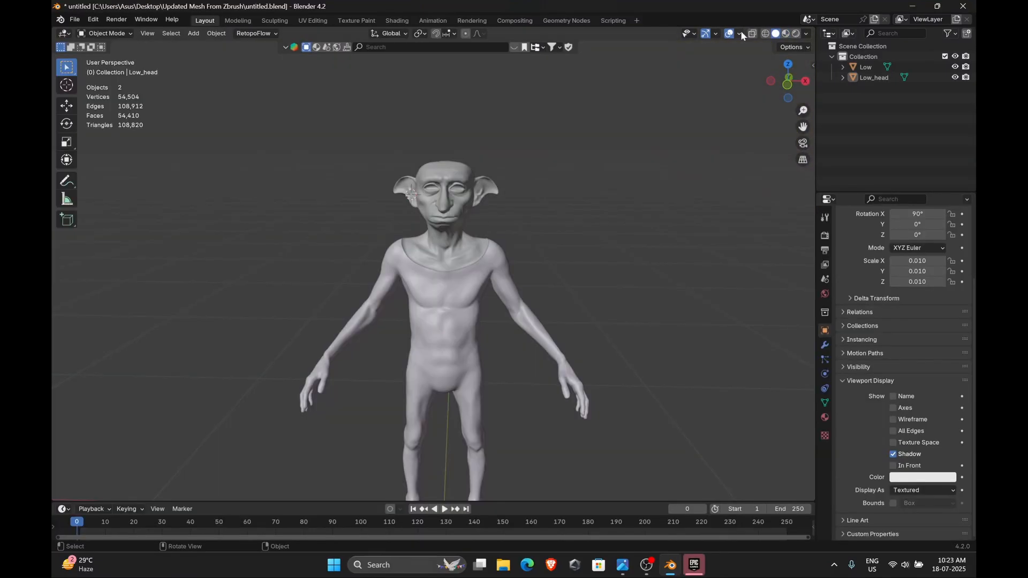
Turn on the Face Orientation overlay to inspect the normals of the body and head
{"action": "left_click", "coordinate": [739, 33]}
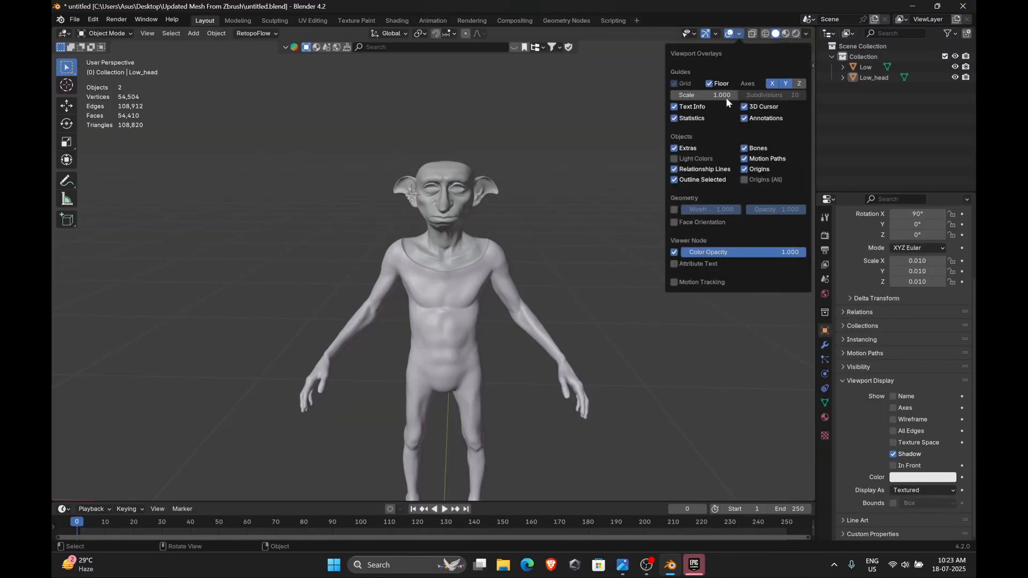
{"action": "left_click", "coordinate": [684, 221]}
{"action": "middle_click_drag", "start_coordinate": [515, 230], "coordinate": [550, 236]}
{"action": "scroll", "coordinate": [429, 181], "scroll_direction": "up", "scroll_amount": 3}
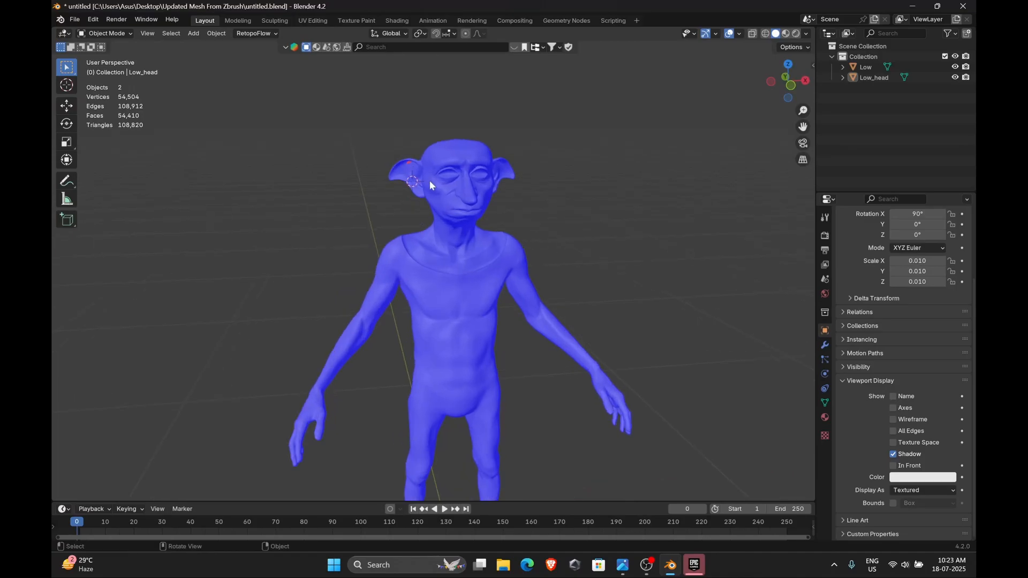
Switch the low-poly head to Sculpt Mode and sculpt over the red flipped-normal patch on its ear
{"action": "scroll", "coordinate": [397, 113], "scroll_direction": "up", "scroll_amount": 4}
{"action": "middle_click_drag", "start_coordinate": [398, 115], "coordinate": [422, 148]}
{"action": "scroll", "coordinate": [488, 149], "scroll_direction": "down", "scroll_amount": 2}
{"action": "middle_click_drag", "start_coordinate": [489, 139], "coordinate": [508, 191], "text": "shift"}
{"action": "scroll", "coordinate": [478, 127], "scroll_direction": "down", "scroll_amount": 2}
{"action": "scroll", "coordinate": [496, 217], "scroll_direction": "up", "scroll_amount": 4}
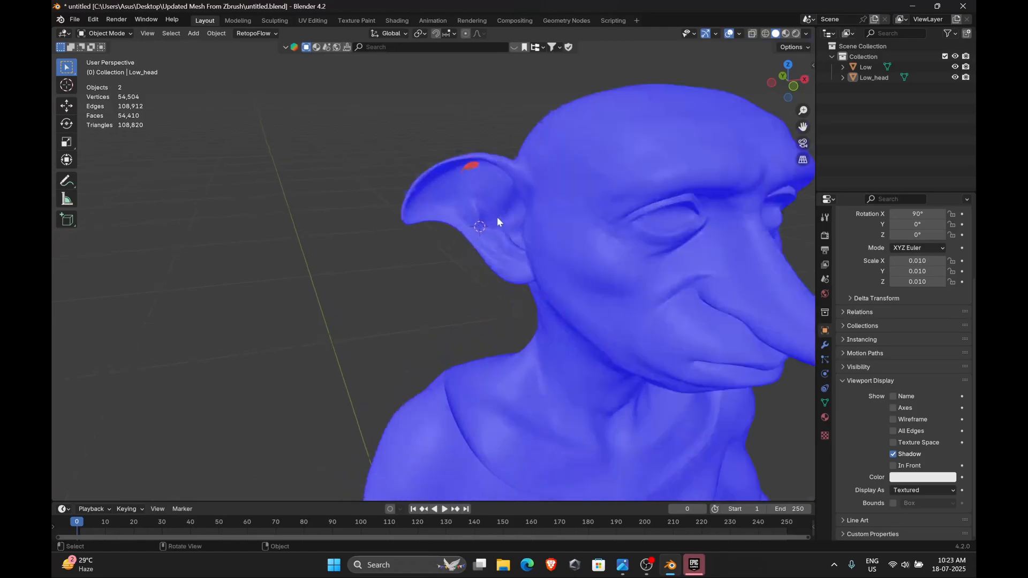
{"action": "left_click", "coordinate": [480, 172]}
{"action": "key", "text": "ctrl+Tab"}
{"action": "left_click", "coordinate": [480, 234]}
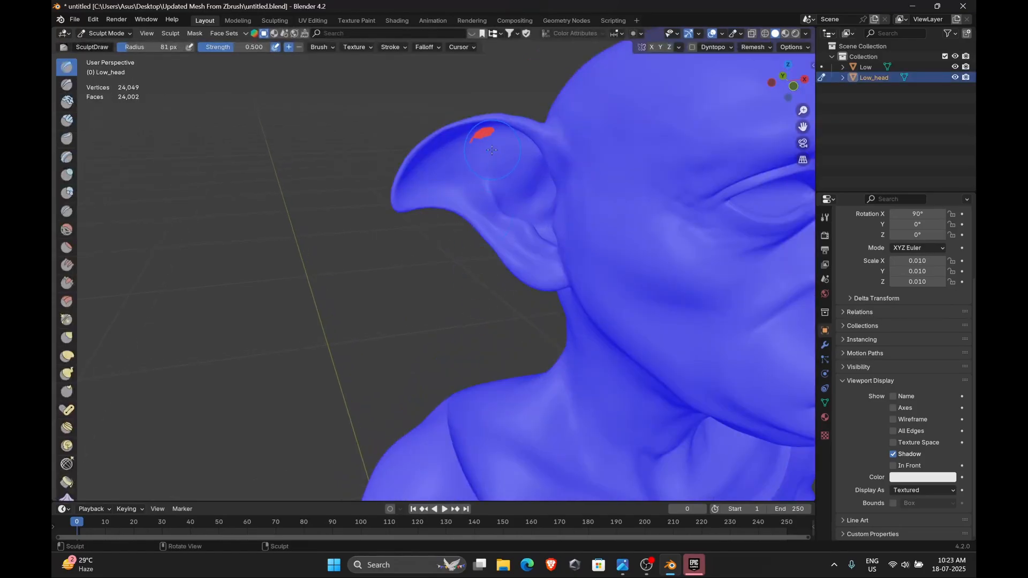
{"action": "middle_click_drag", "start_coordinate": [484, 184], "coordinate": [484, 167]}
{"action": "scroll", "coordinate": [488, 123], "scroll_direction": "up", "scroll_amount": 2}
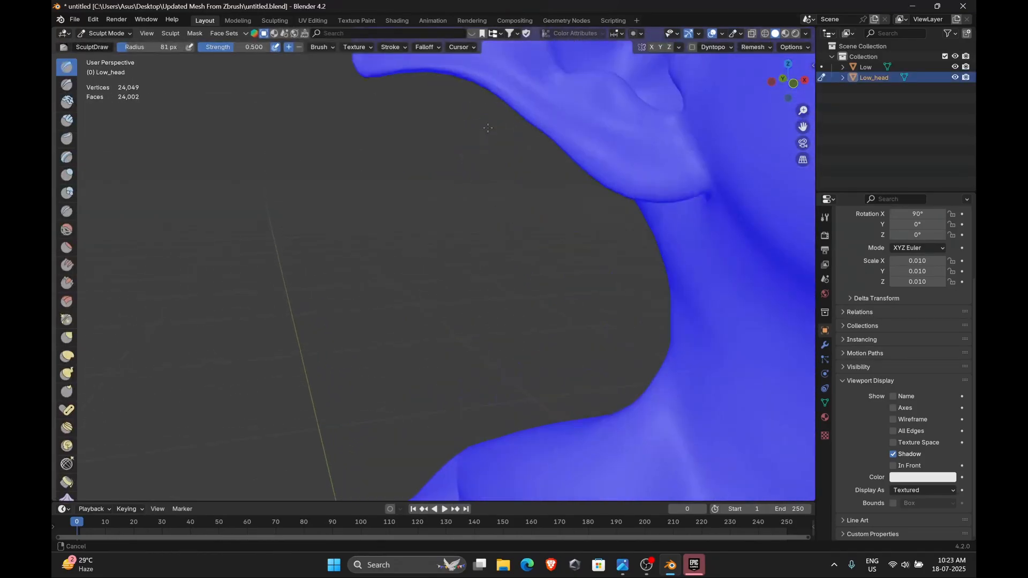
{"action": "middle_click_drag", "start_coordinate": [489, 107], "coordinate": [517, 157], "text": "shift"}
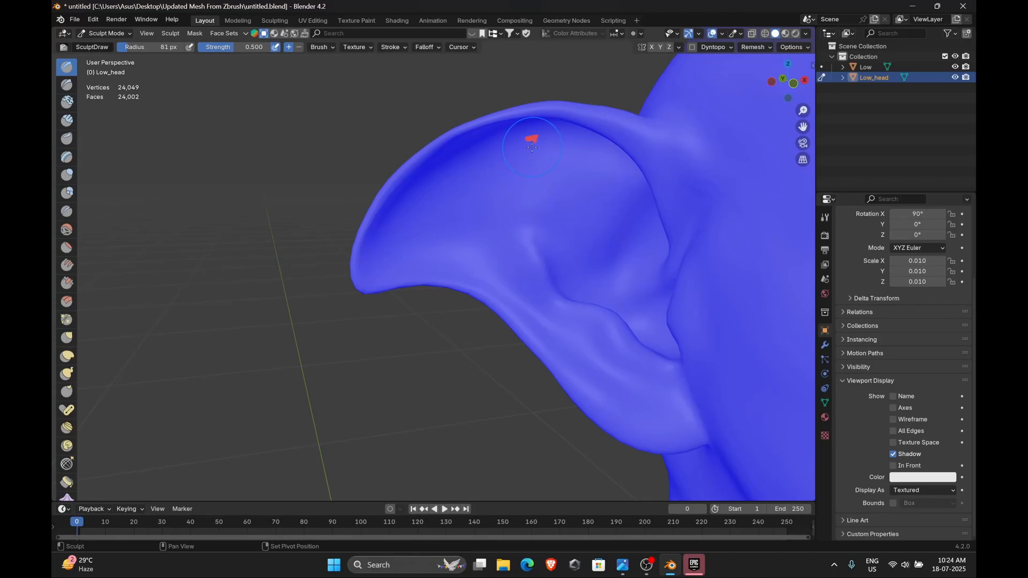
Return the low-poly head to Object Mode
{"action": "scroll", "coordinate": [550, 219], "scroll_direction": "down", "scroll_amount": 7}
{"action": "middle_click_drag", "start_coordinate": [364, 235], "coordinate": [516, 284]}
{"action": "scroll", "coordinate": [540, 270], "scroll_direction": "up", "scroll_amount": 4}
{"action": "middle_click_drag", "start_coordinate": [511, 287], "coordinate": [482, 299]}
{"action": "key", "text": "ctrl+Tab"}
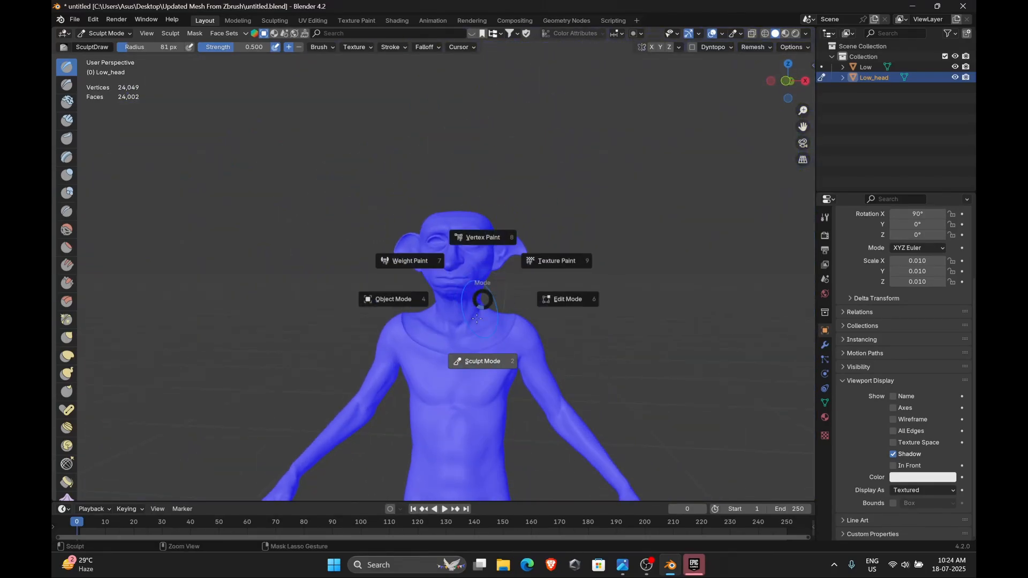
{"action": "left_click", "coordinate": [482, 349]}
{"action": "key", "text": "ctrl+Tab"}
{"action": "left_click", "coordinate": [434, 349]}
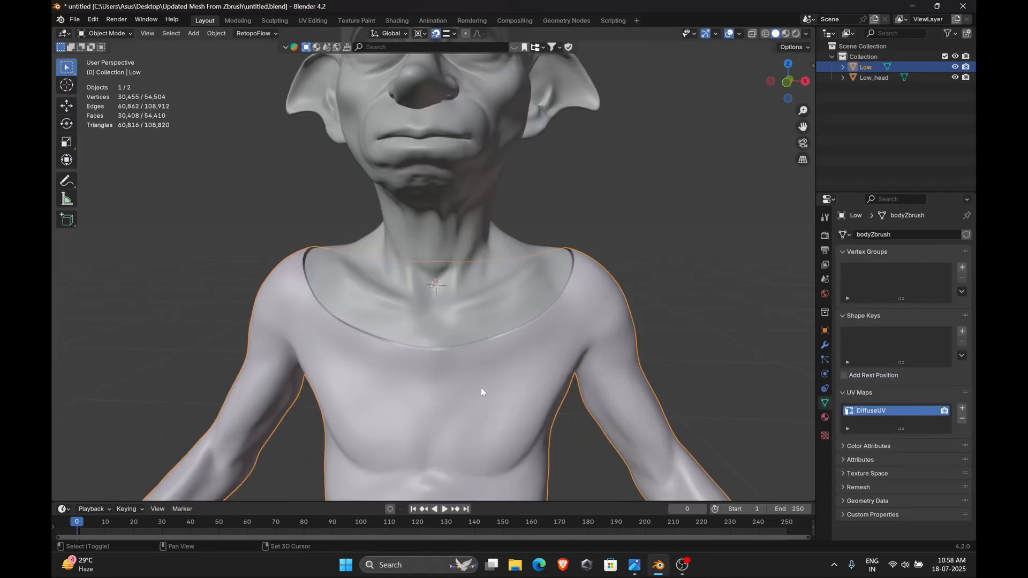
Duplicate the body's neckline face loop, separate it into its own object, and hide the body
{"action": "scroll", "coordinate": [487, 375], "scroll_direction": "up", "scroll_amount": 3}
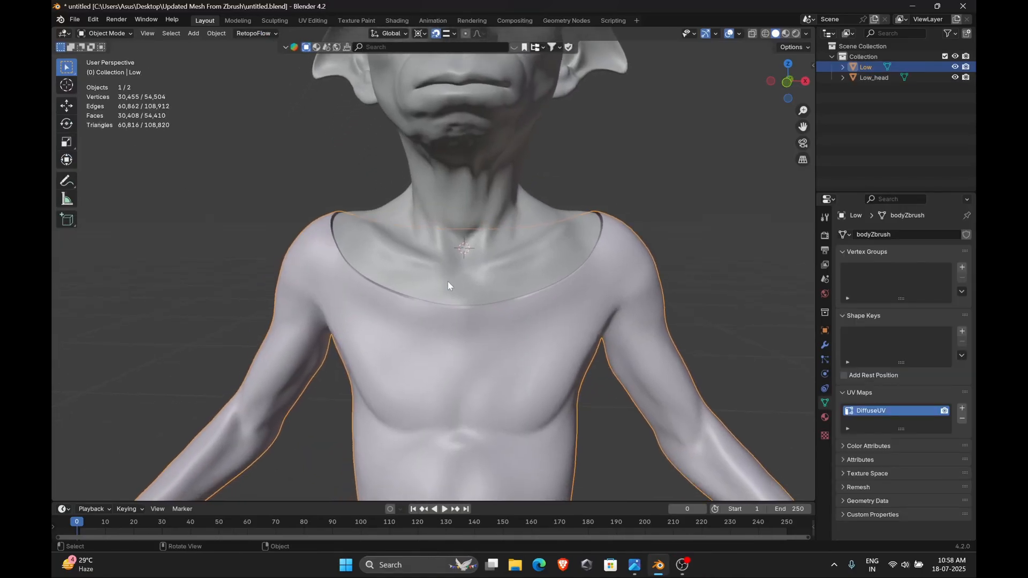
{"action": "scroll", "coordinate": [428, 293], "scroll_direction": "up", "scroll_amount": 1}
{"action": "key", "text": "Tab"}
{"action": "scroll", "coordinate": [420, 316], "scroll_direction": "up", "scroll_amount": 2}
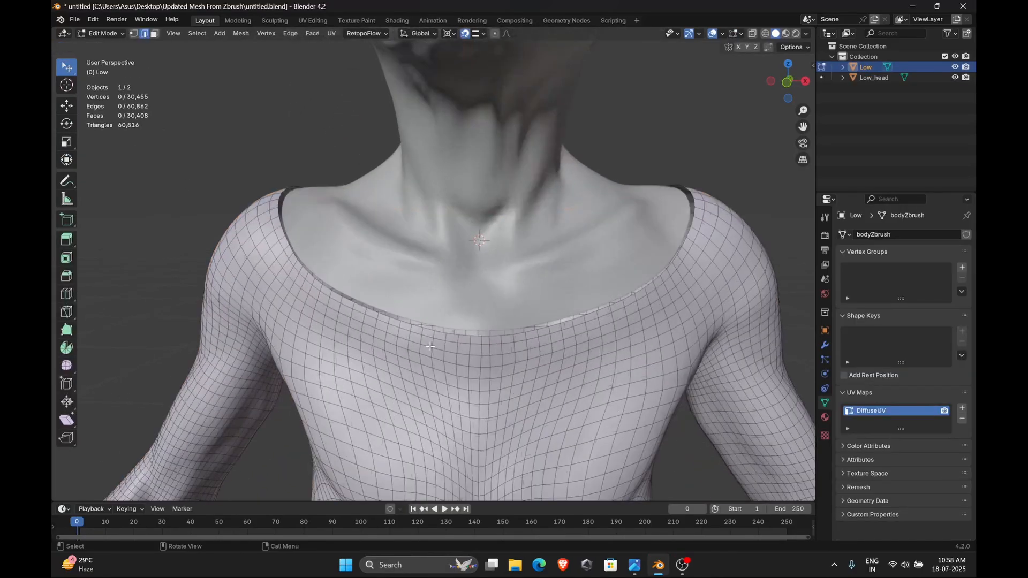
{"action": "key", "text": "3"}
{"action": "left_click", "coordinate": [408, 326], "text": "alt"}
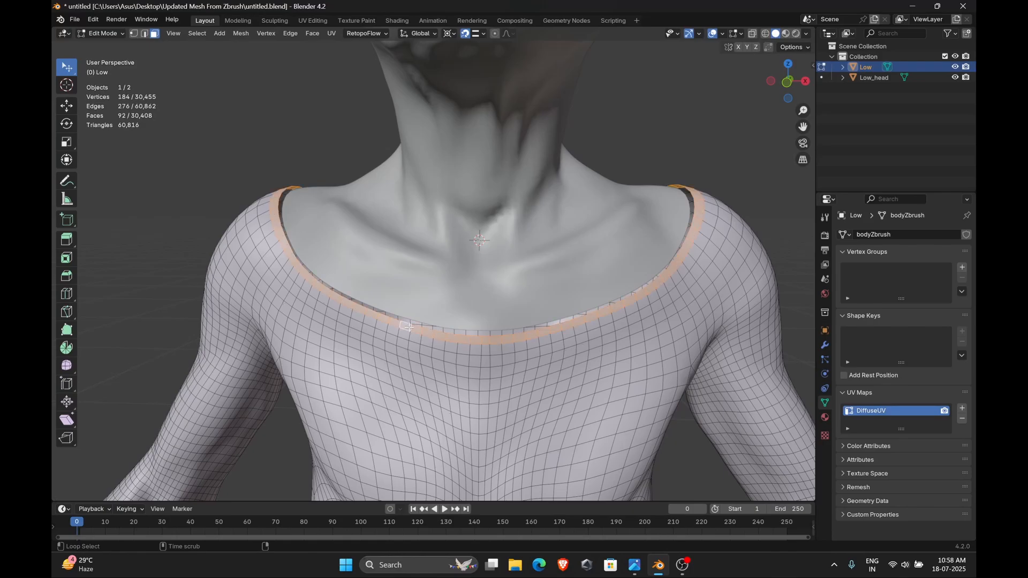
{"action": "key", "text": "shift+d"}
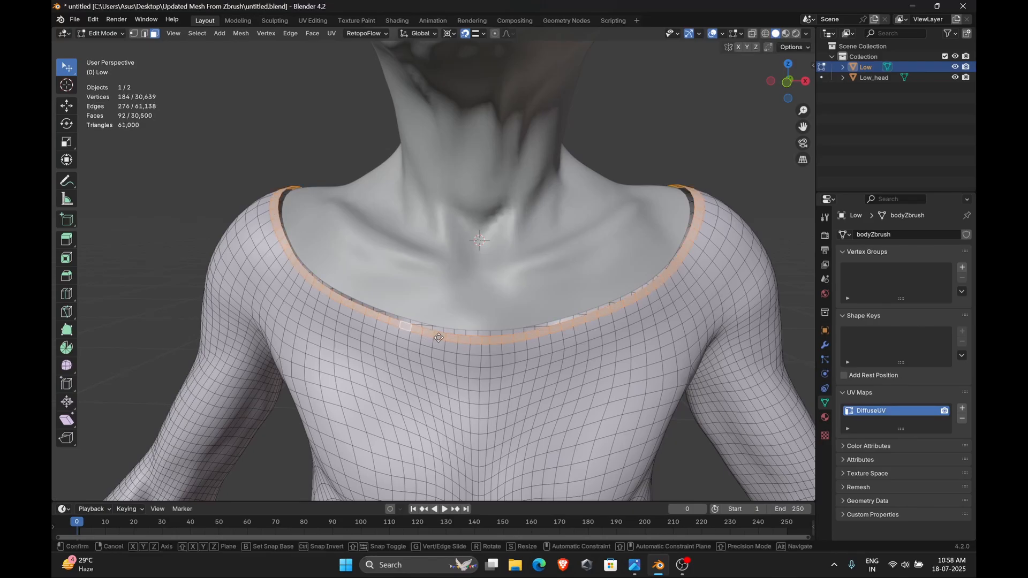
{"action": "right_click", "coordinate": [434, 337]}
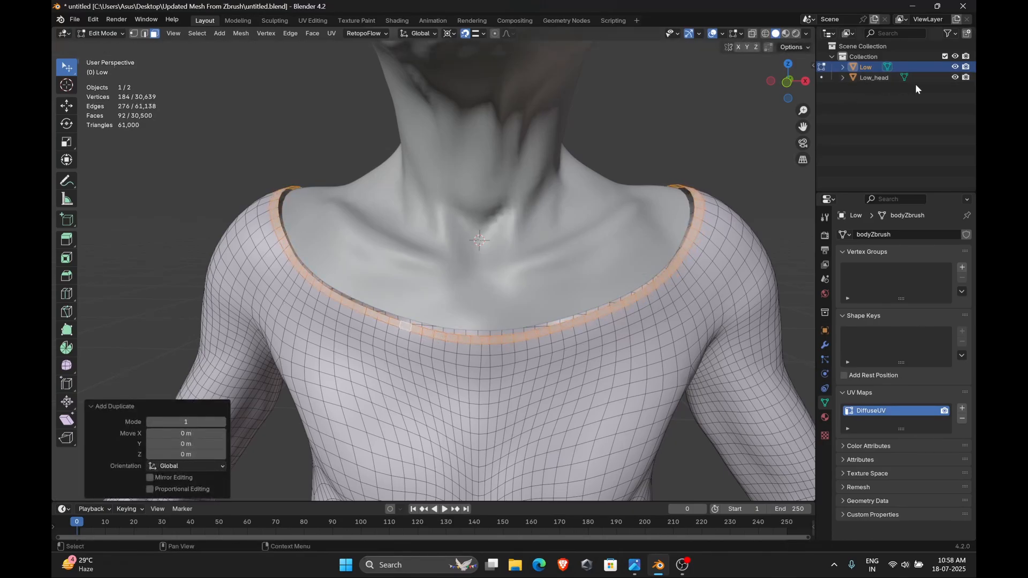
{"action": "key", "text": "p"}
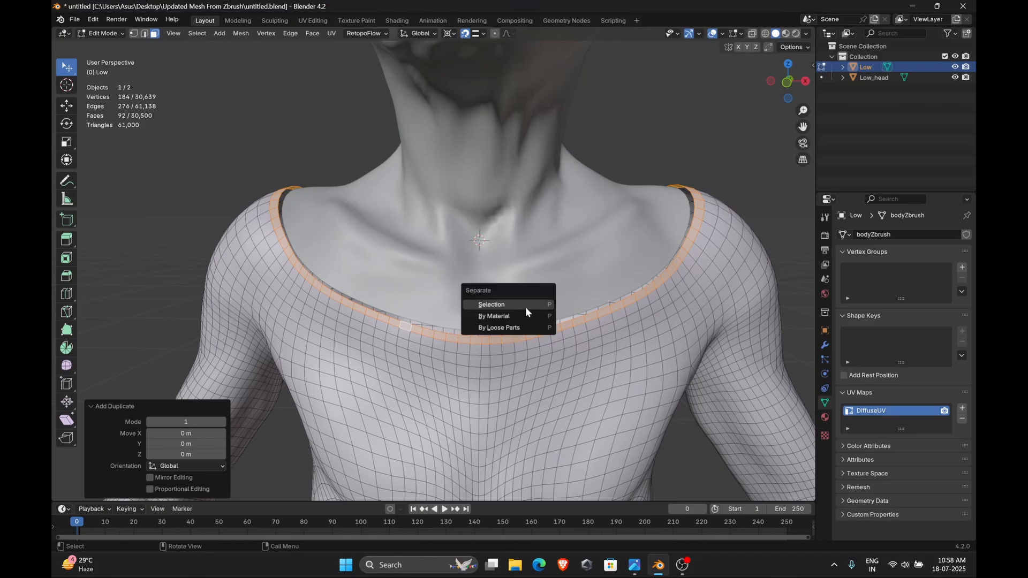
{"action": "left_click", "coordinate": [505, 329]}
{"action": "left_click", "coordinate": [955, 67]}
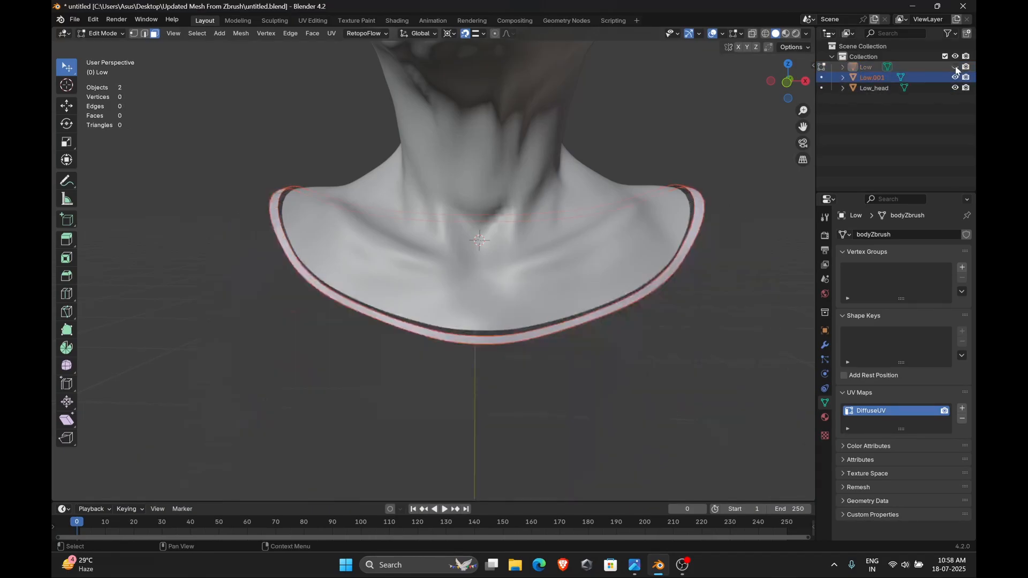
Try to move the low-poly head's neck-edge loop with proportional editing enabled
{"action": "key", "text": "Tab"}
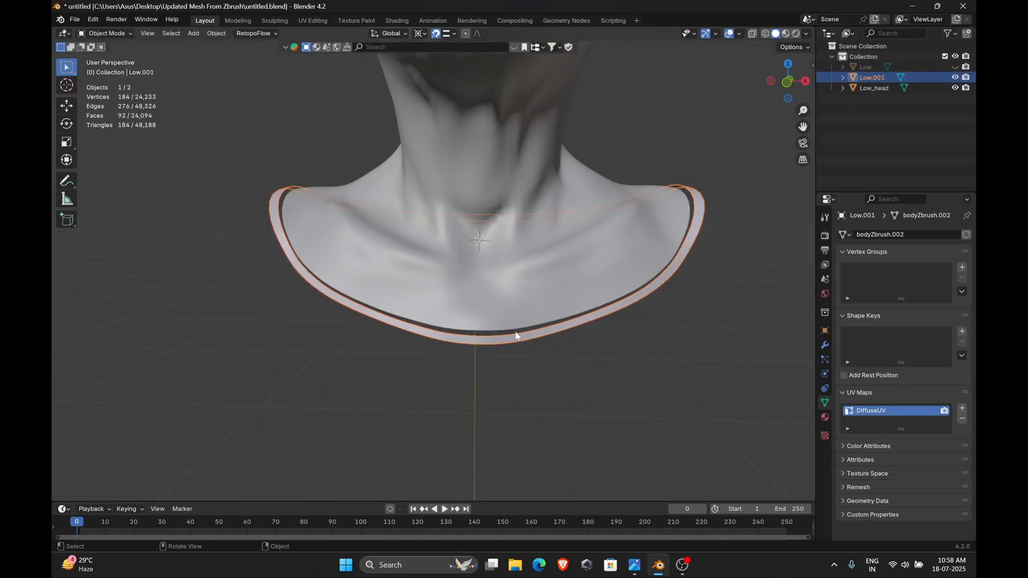
{"action": "scroll", "coordinate": [517, 335], "scroll_direction": "up", "scroll_amount": 3}
{"action": "left_click", "coordinate": [515, 332]}
{"action": "key", "text": "Tab"}
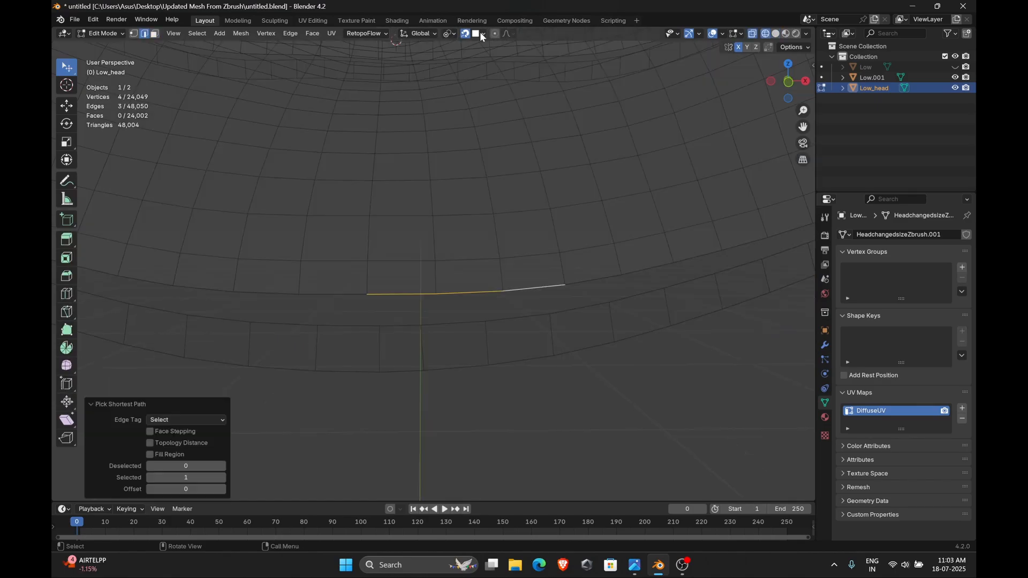
{"action": "left_click", "coordinate": [483, 33]}
{"action": "left_click", "coordinate": [464, 196]}
{"action": "key", "text": "g"}
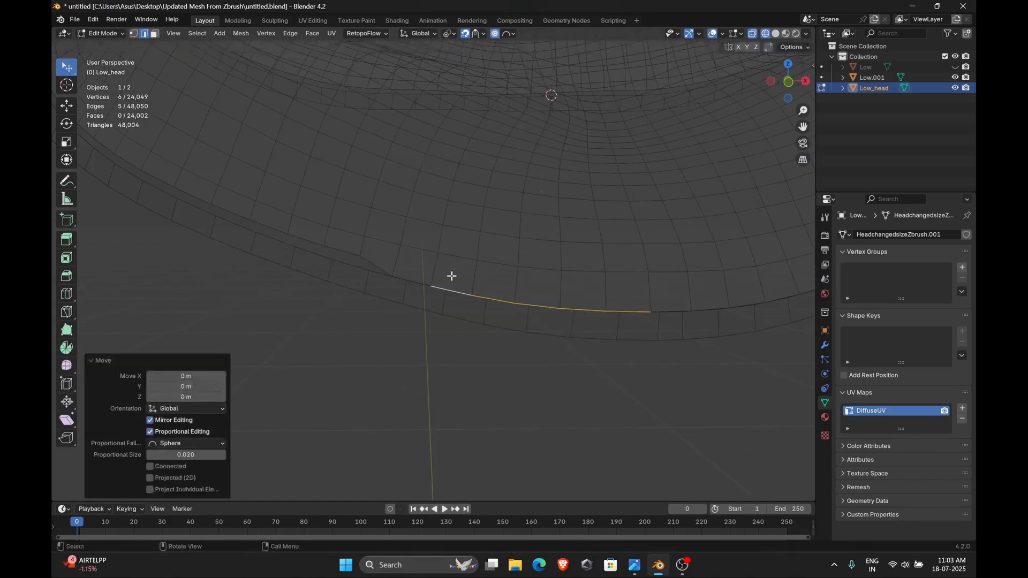
{"action": "left_click", "coordinate": [412, 279]}
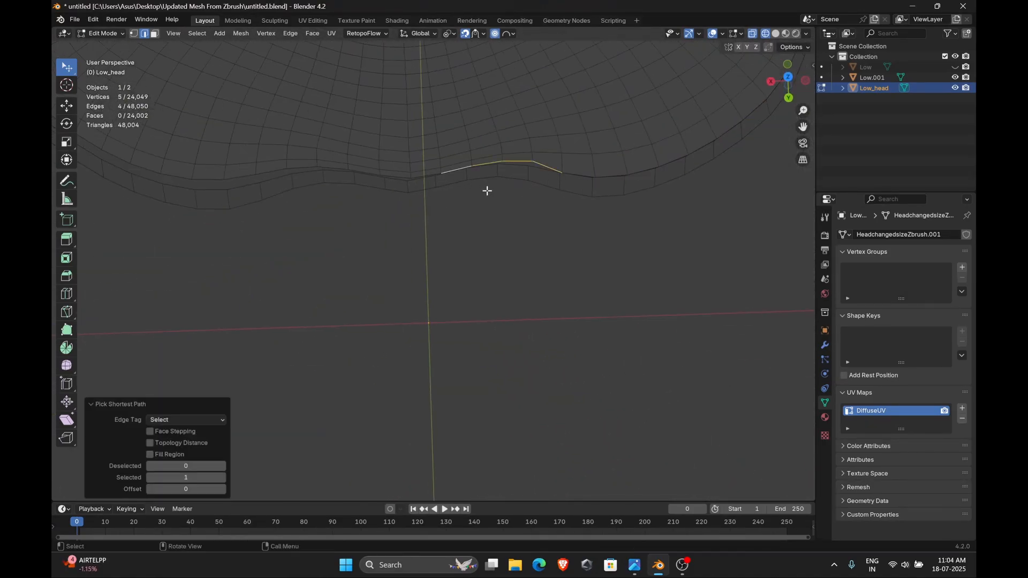
{"action": "left_click", "coordinate": [328, 168], "text": "ctrl"}
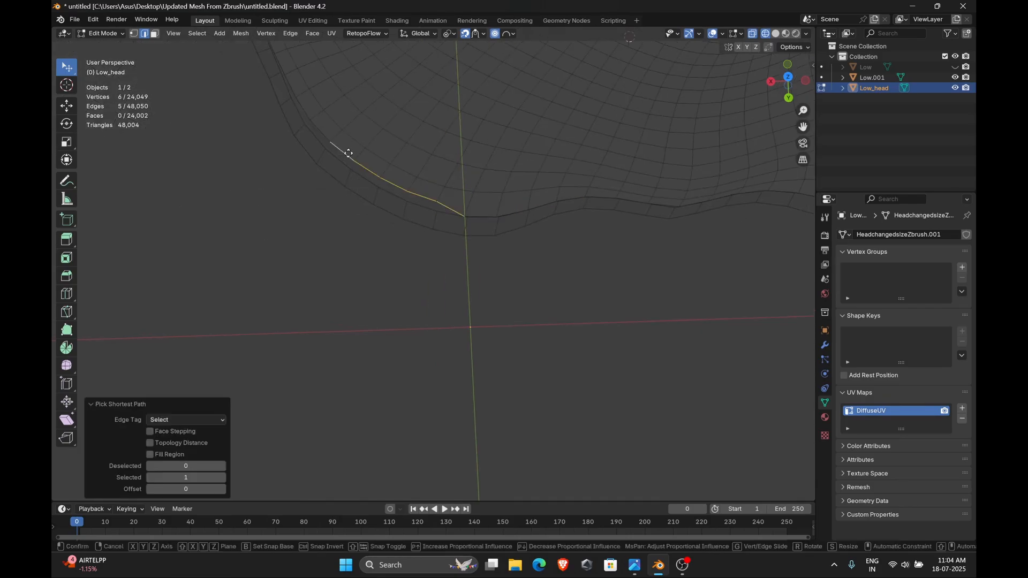
{"action": "left_click", "coordinate": [525, 255], "text": "ctrl"}
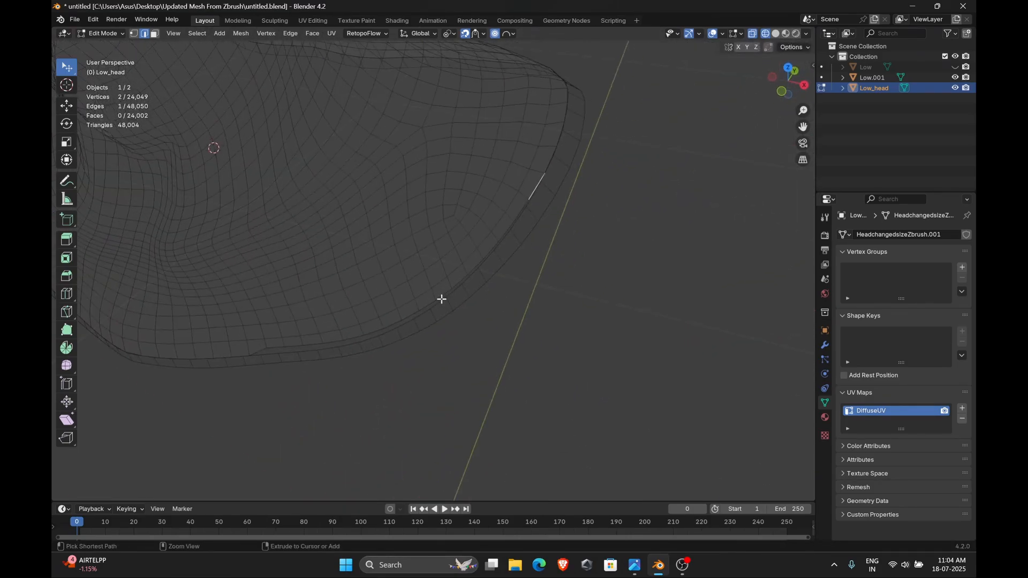
{"action": "left_click", "coordinate": [429, 300]}
{"action": "left_click", "coordinate": [273, 351], "text": "ctrl"}
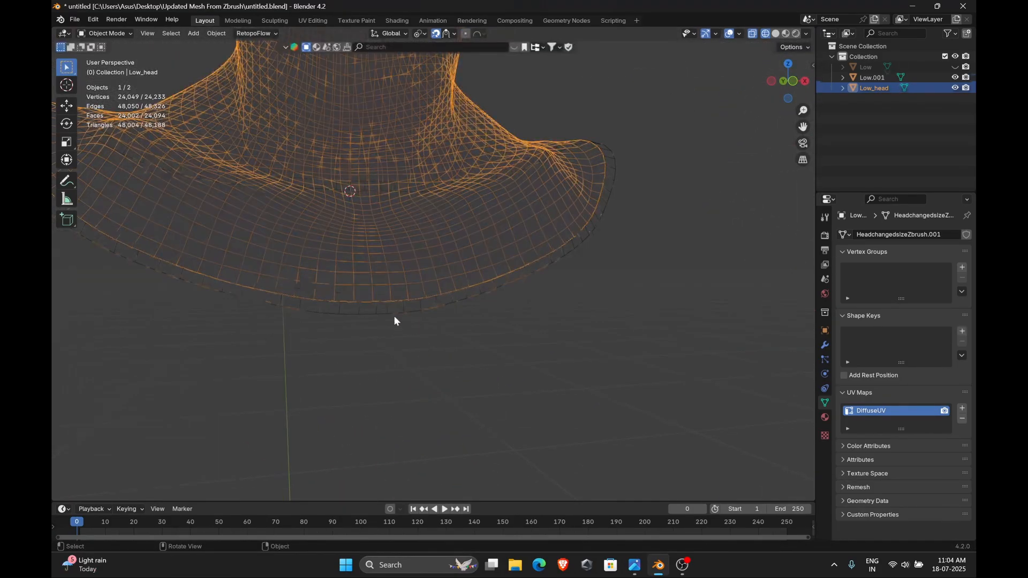
{"action": "left_click", "coordinate": [395, 317]}
Delete the separated neckline ring object and toggle wireframe shading
{"action": "key", "text": "Delete"}
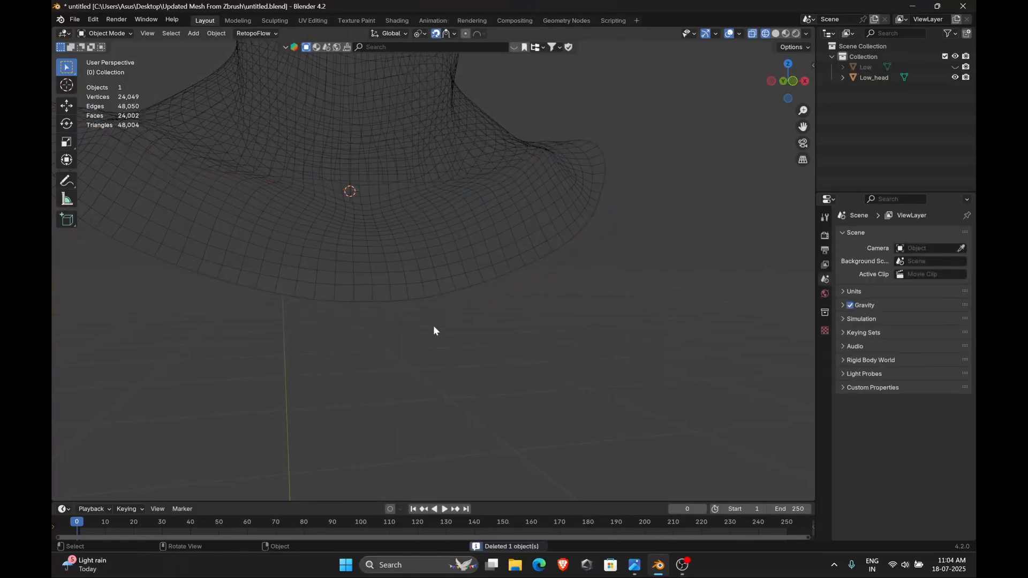
{"action": "scroll", "coordinate": [499, 304], "scroll_direction": "down", "scroll_amount": 2}
{"action": "scroll", "coordinate": [633, 204], "scroll_direction": "down", "scroll_amount": 2}
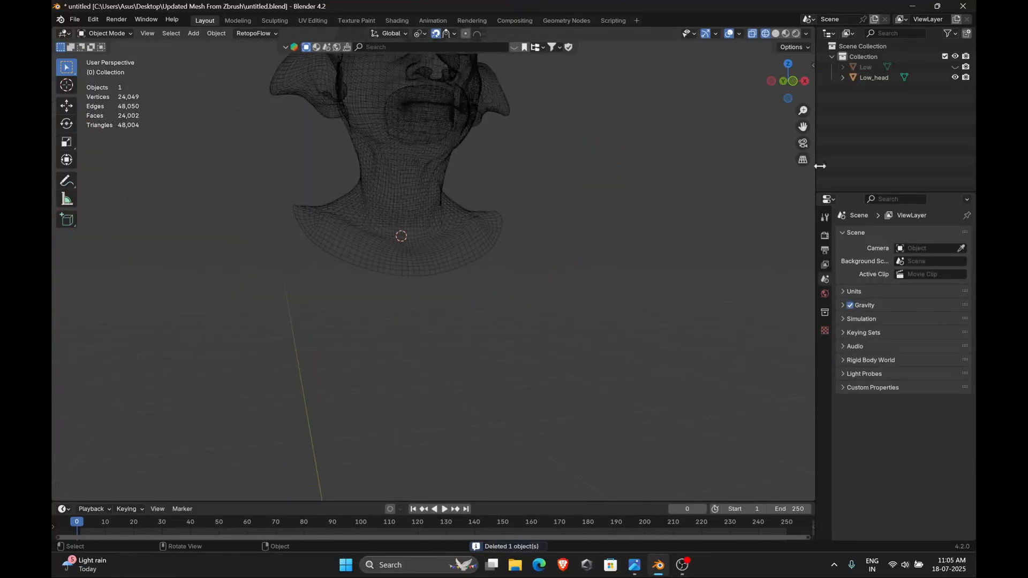
{"action": "key", "text": "shift+z"}
{"action": "middle_click_drag", "start_coordinate": [537, 299], "coordinate": [509, 307]}
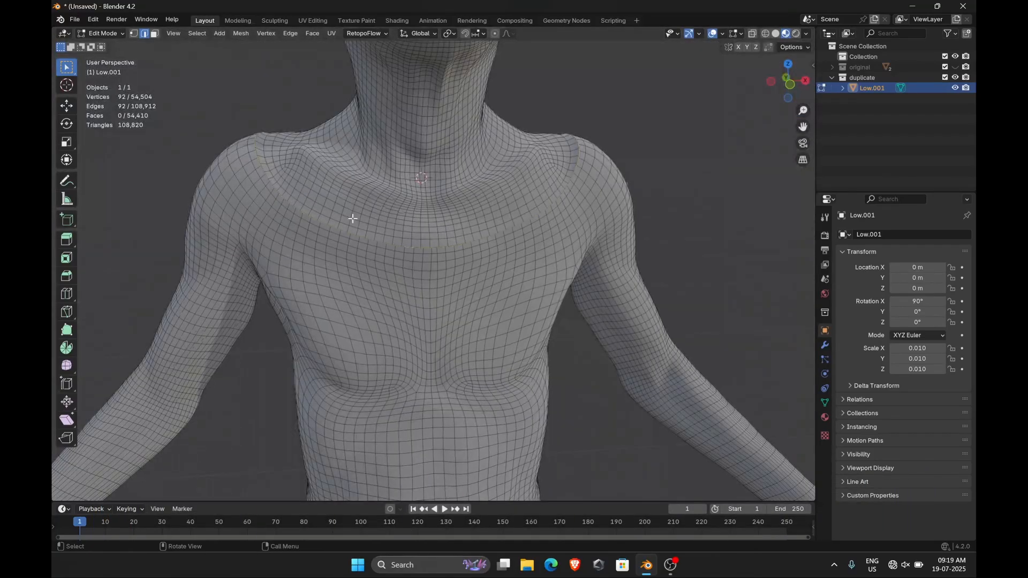
Edge-slide the selected neckline loop of the duplicate body about 0.16 and add the adjacent loop to the selection
{"action": "key", "text": "g"}
{"action": "key", "text": "g"}
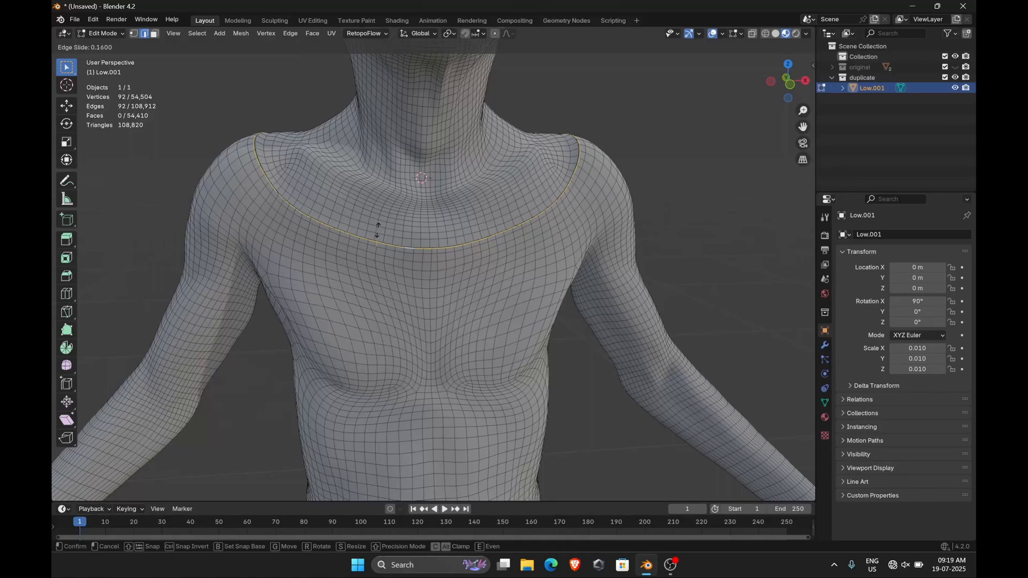
{"action": "left_click", "coordinate": [377, 229]}
{"action": "scroll", "coordinate": [377, 225], "scroll_direction": "up", "scroll_amount": 2}
{"action": "scroll", "coordinate": [377, 225], "scroll_direction": "up", "scroll_amount": 2}
{"action": "left_click", "coordinate": [362, 198], "text": "alt+shift"}
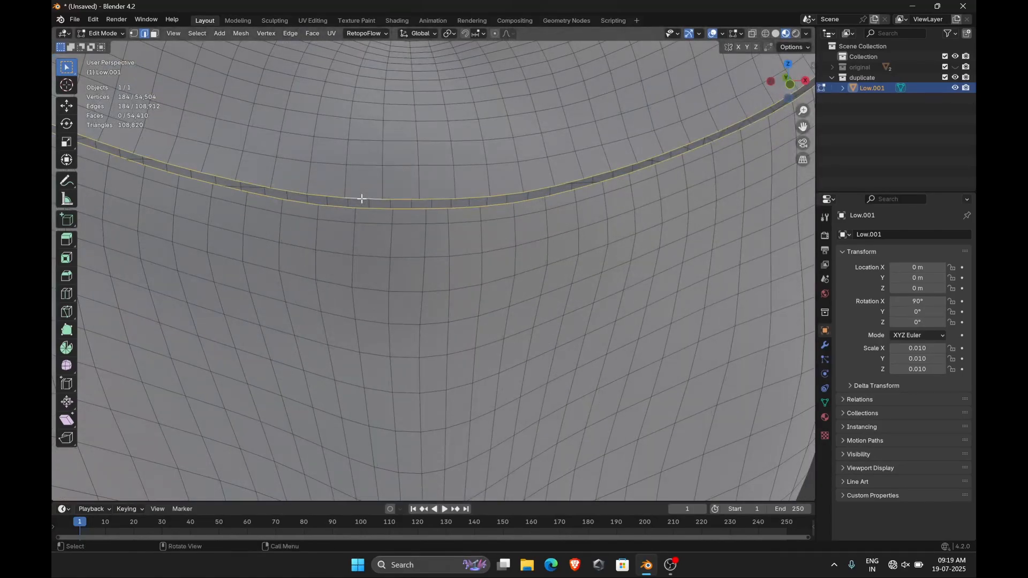
Bridge the two neckline edge loops as a Closed Loop with Merge enabled
{"action": "left_click", "coordinate": [290, 33]}
{"action": "left_click", "coordinate": [301, 67]}
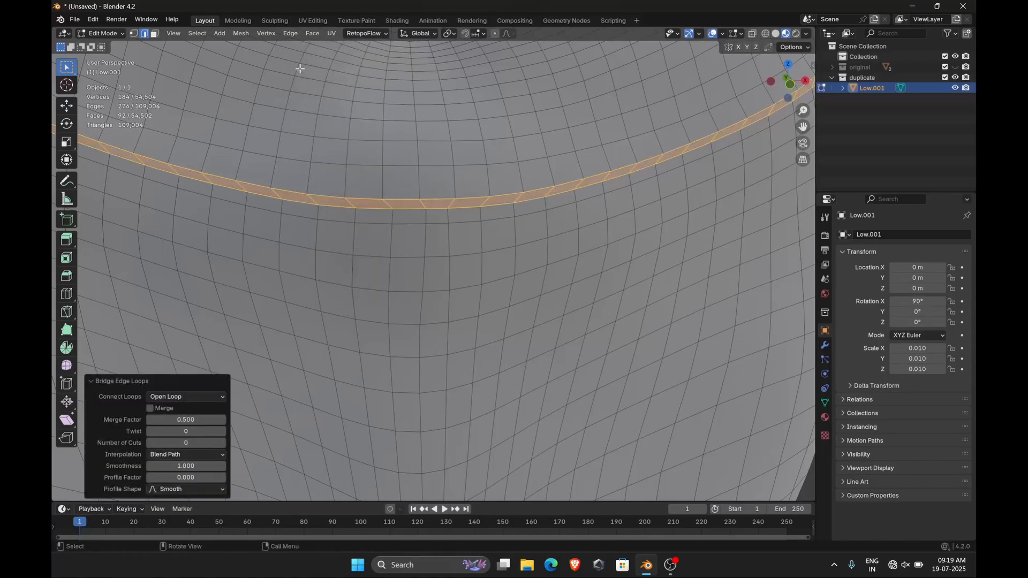
{"action": "scroll", "coordinate": [300, 69], "scroll_direction": "down", "scroll_amount": 5}
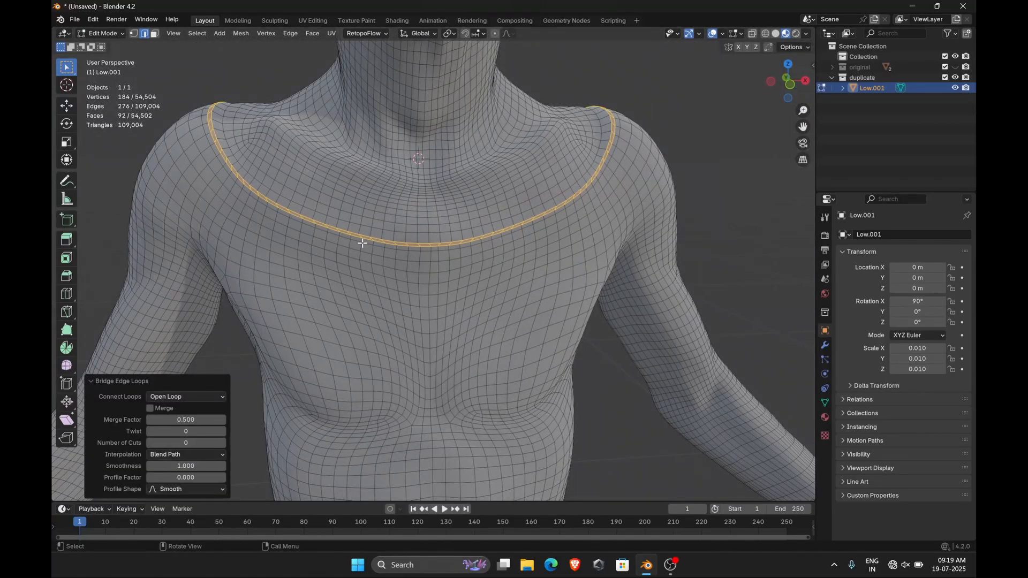
{"action": "left_click", "coordinate": [182, 397]}
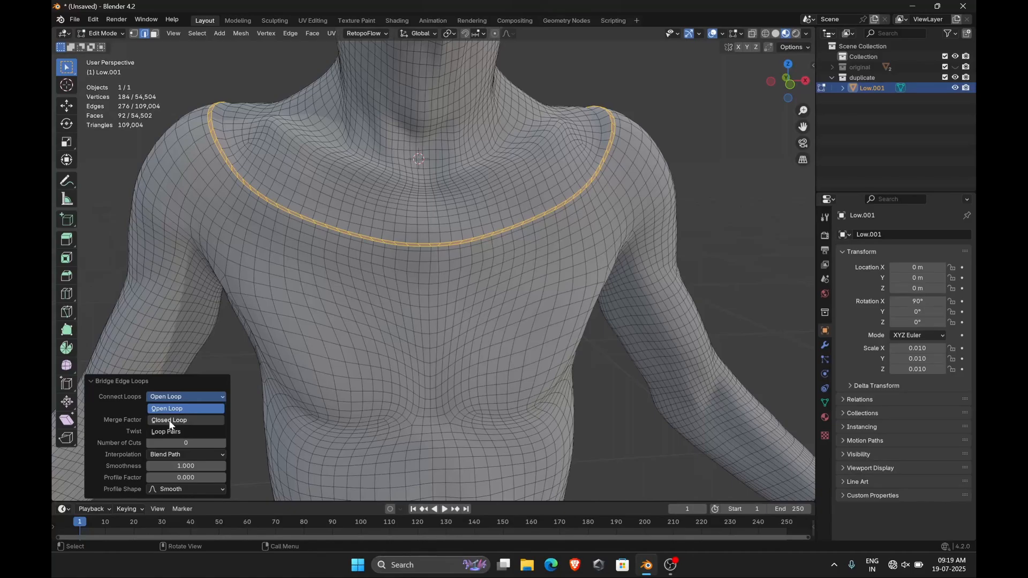
{"action": "left_click", "coordinate": [170, 421]}
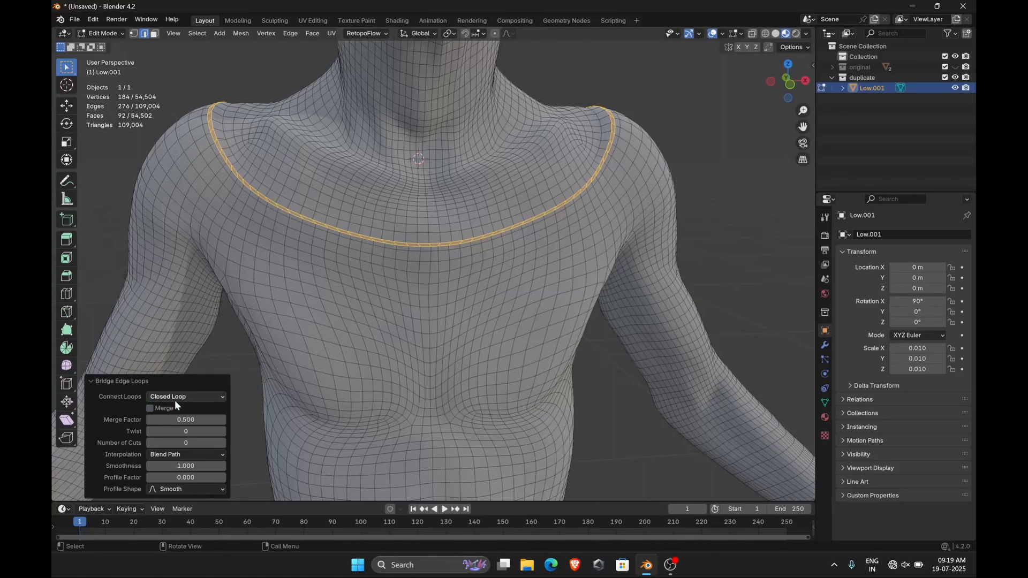
{"action": "left_click", "coordinate": [150, 406]}
{"action": "left_click", "coordinate": [149, 406]}
{"action": "left_click", "coordinate": [150, 407]}
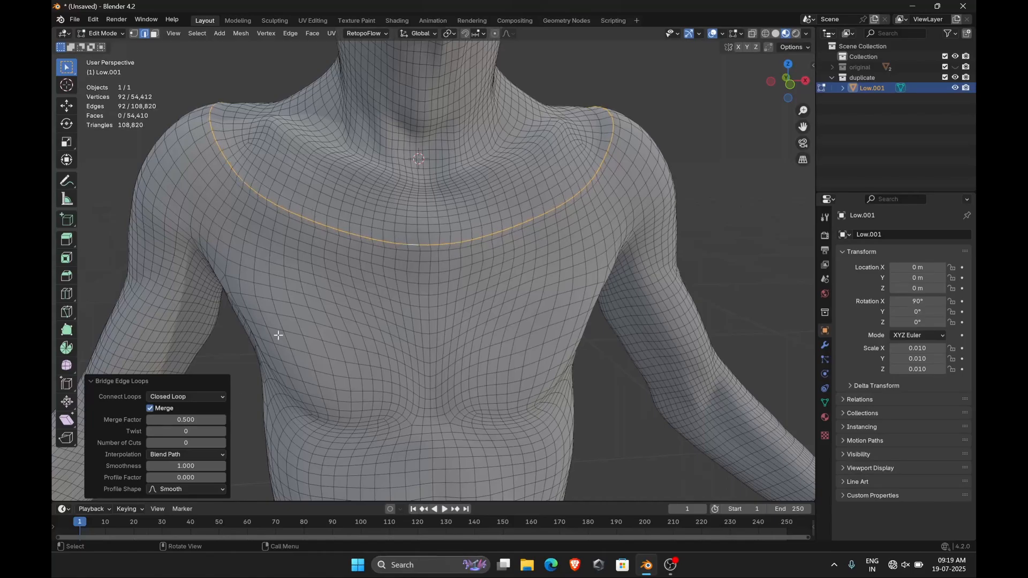
Apply an edge bevel weight of 1.000 to the merged neckline loop
{"action": "scroll", "coordinate": [409, 250], "scroll_direction": "up", "scroll_amount": 4}
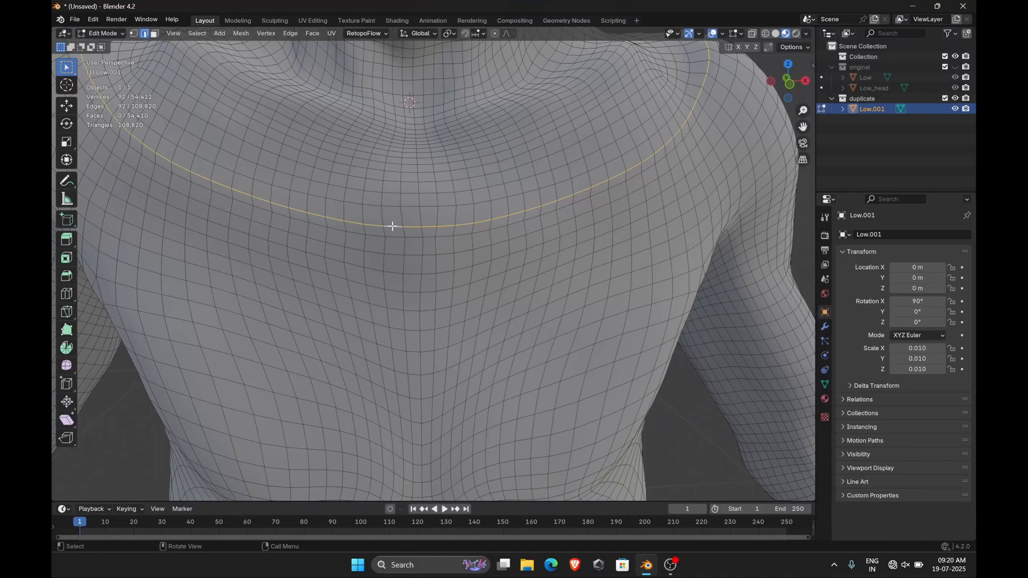
{"action": "left_click", "coordinate": [291, 34]}
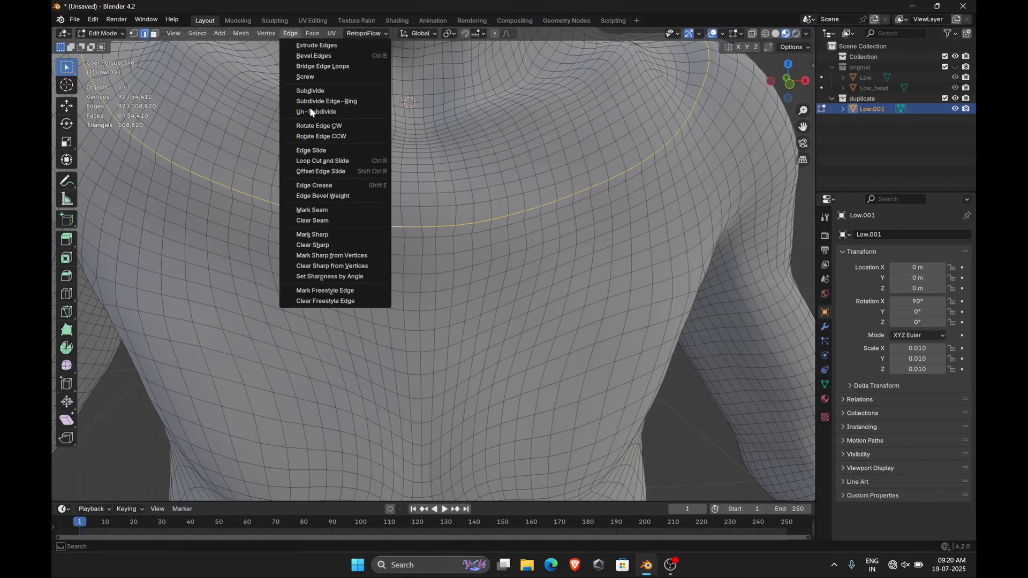
{"action": "left_click", "coordinate": [329, 196]}
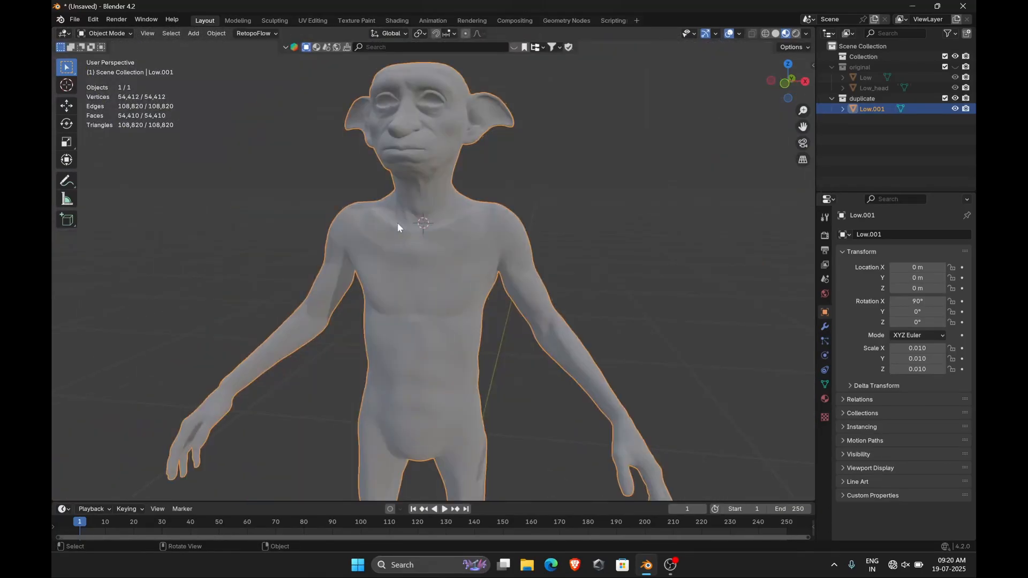
Switch the duplicate body to Sculpt Mode
{"action": "key", "text": "ctrl+Tab"}
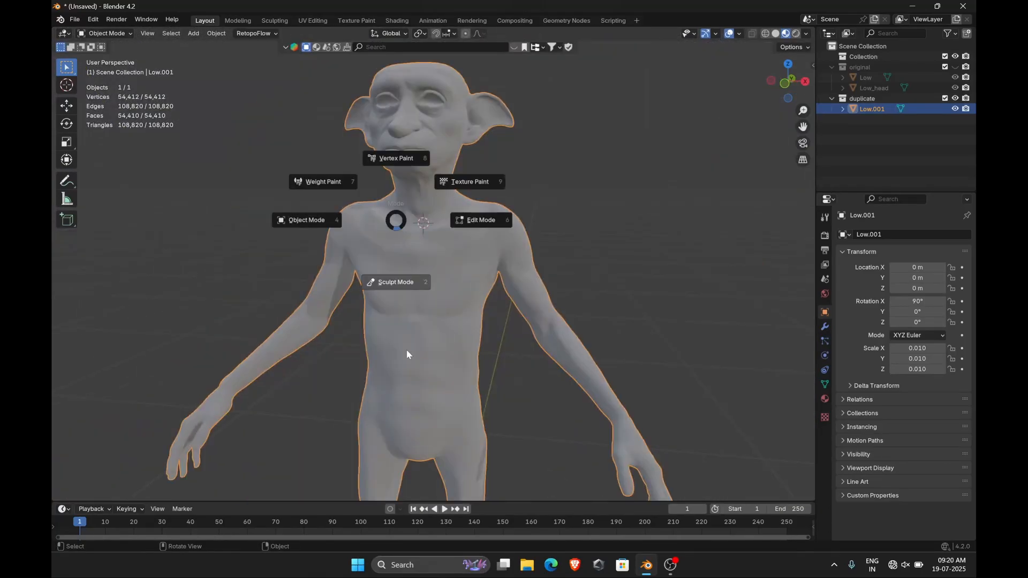
{"action": "left_click", "coordinate": [397, 280]}
{"action": "scroll", "coordinate": [453, 247], "scroll_direction": "up", "scroll_amount": 2}
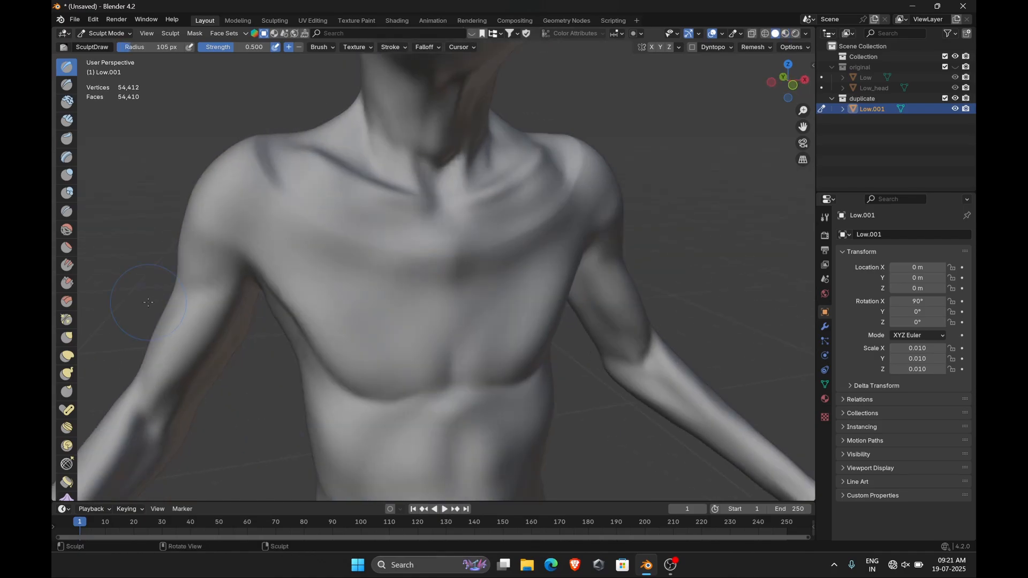
Smooth the chest, collarbones and shoulder of the duplicate body with the Smooth brush
{"action": "key", "text": "s"}
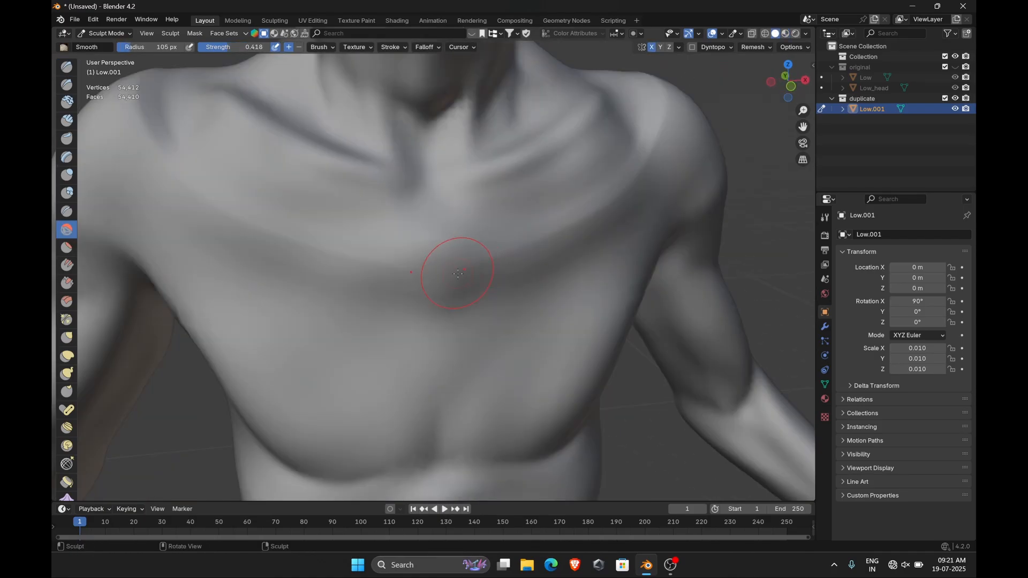
{"action": "mouse_move", "coordinate": [450, 274]}
{"action": "left_mouse_down"}
{"action": "mouse_move", "coordinate": [506, 268]}
{"action": "mouse_move", "coordinate": [607, 210]}
{"action": "left_mouse_up"}
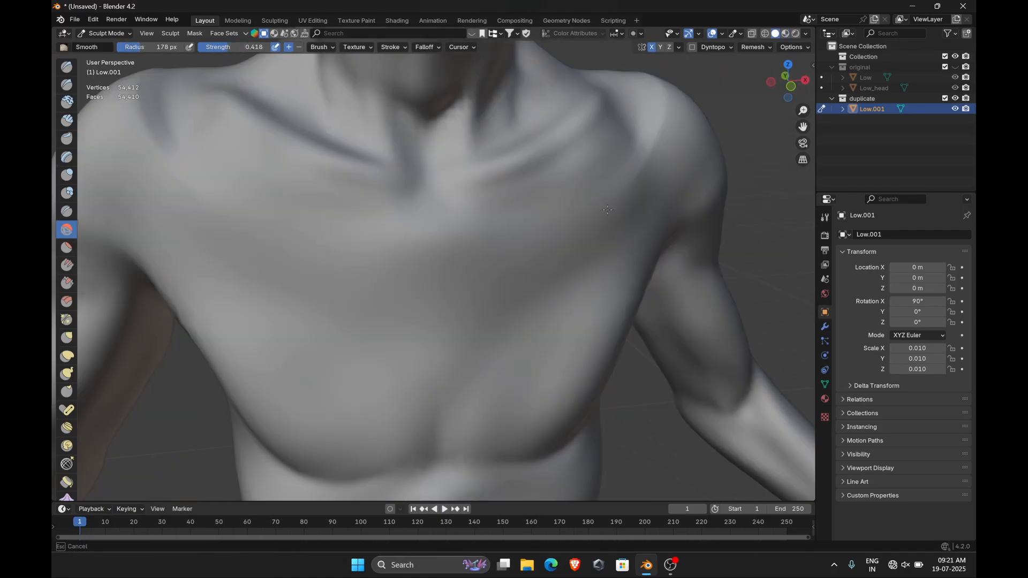
{"action": "middle_click_drag", "start_coordinate": [607, 210], "coordinate": [542, 306]}
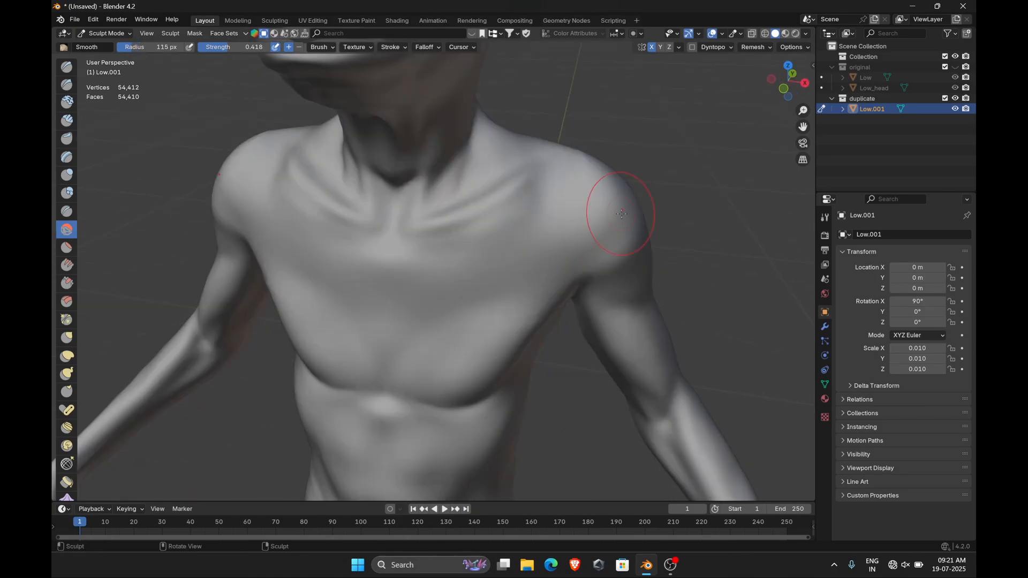
{"action": "middle_click_drag", "start_coordinate": [621, 214], "coordinate": [464, 216]}
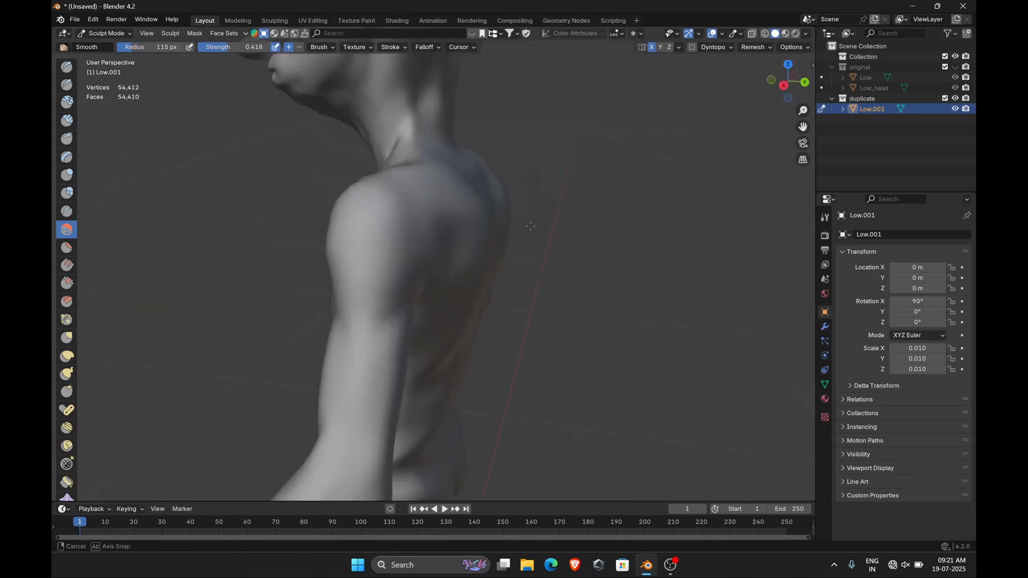
Switch to Edit Mode and select all body faces below the neckline, growing the selection up to the neck seam
{"action": "key", "text": "ctrl+Tab"}
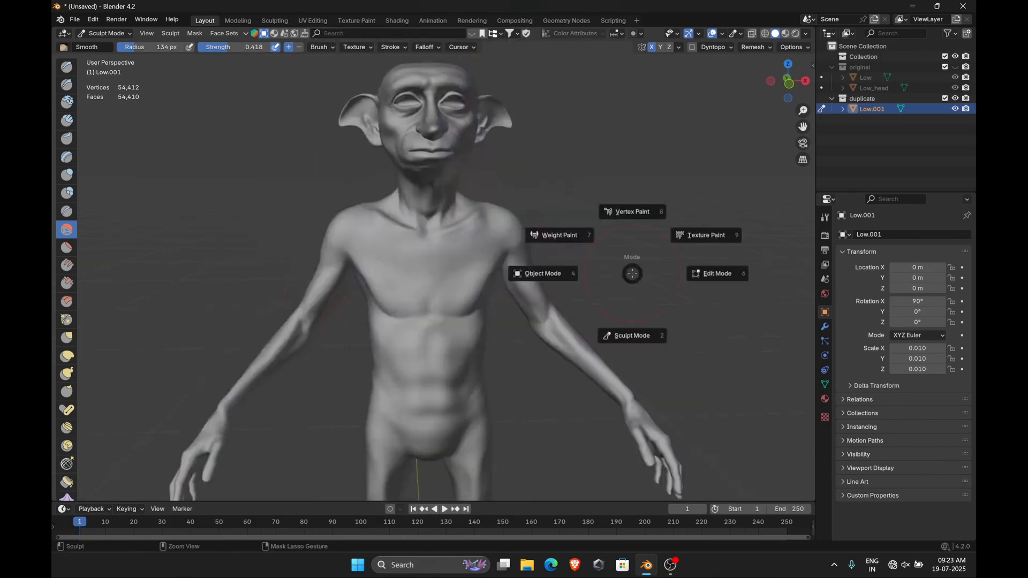
{"action": "left_click", "coordinate": [541, 273]}
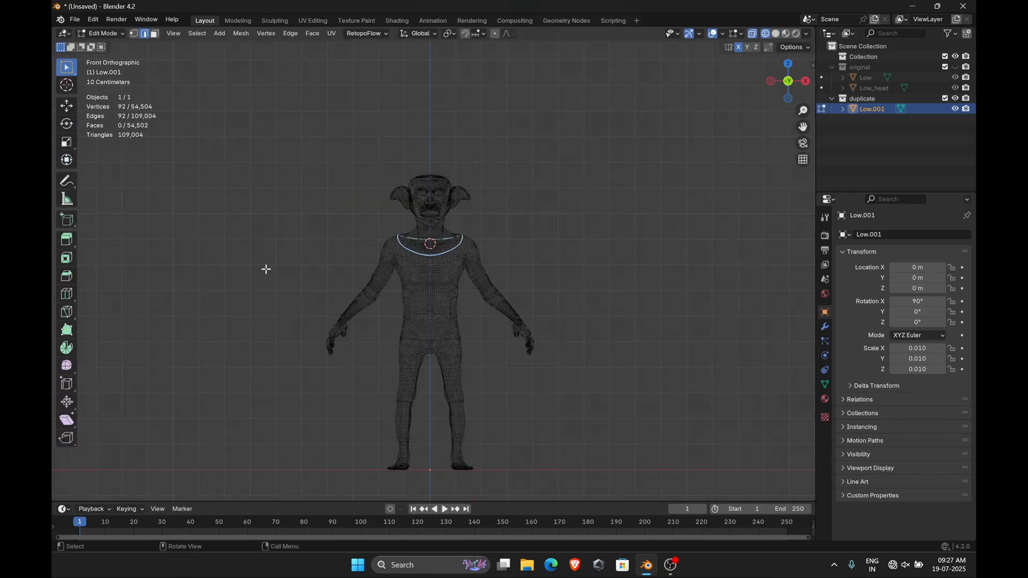
{"action": "left_click_drag", "start_coordinate": [266, 270], "coordinate": [611, 428]}
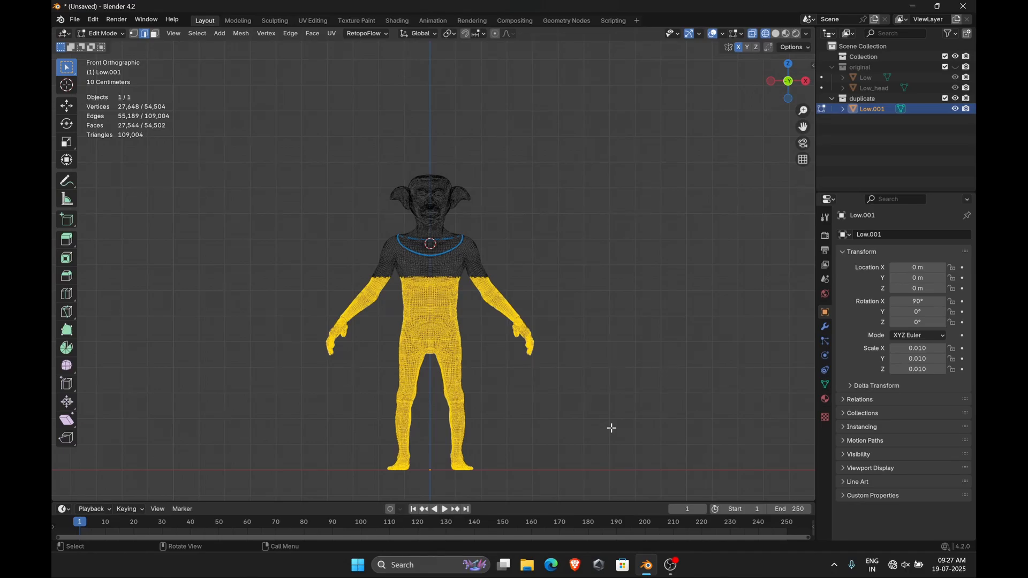
{"action": "key", "text": "ctrl+KP_Add"}
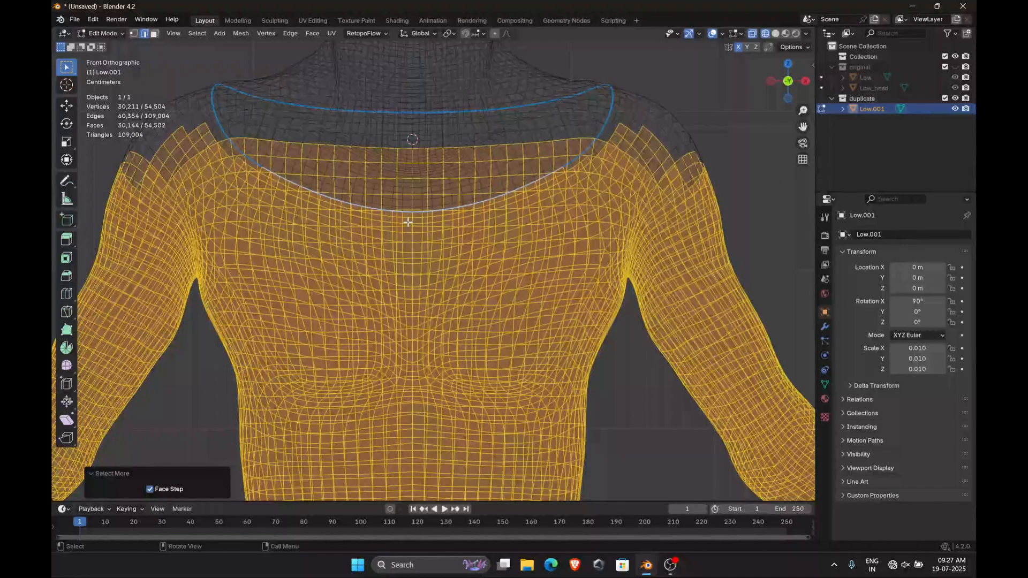
{"action": "key", "text": "shift+z"}
{"action": "mouse_move", "coordinate": [535, 313]}
{"action": "middle_mouse_down"}
{"action": "mouse_move", "coordinate": [512, 335]}
{"action": "mouse_move", "coordinate": [456, 319]}
{"action": "middle_mouse_up"}
{"action": "scroll", "coordinate": [512, 334], "scroll_direction": "down", "scroll_amount": 4}
{"action": "key", "text": "c"}
{"action": "left_click", "coordinate": [455, 320]}
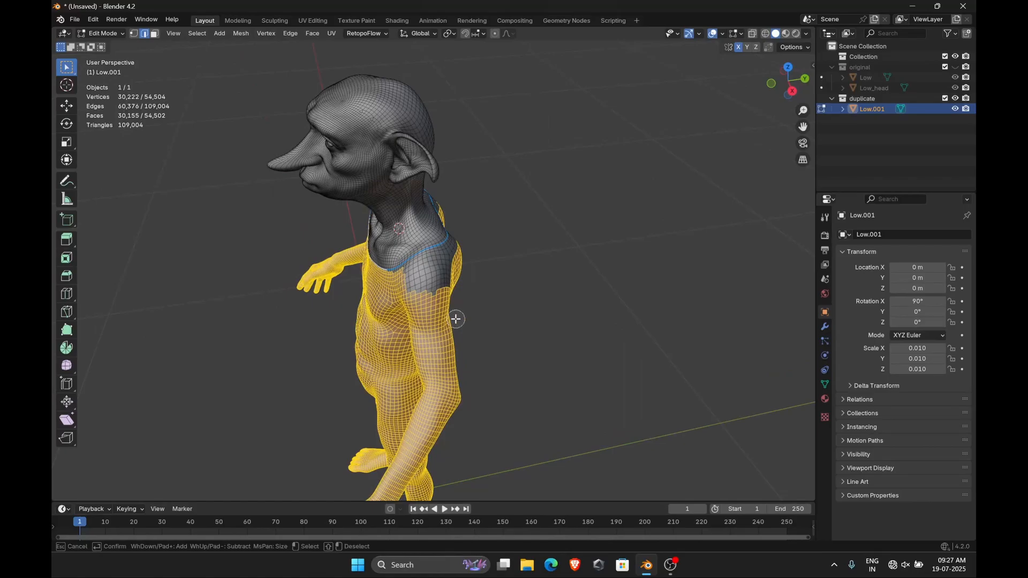
{"action": "mouse_move", "coordinate": [446, 284]}
{"action": "left_mouse_down"}
{"action": "mouse_move", "coordinate": [407, 264]}
{"action": "mouse_move", "coordinate": [447, 256]}
{"action": "left_mouse_up"}
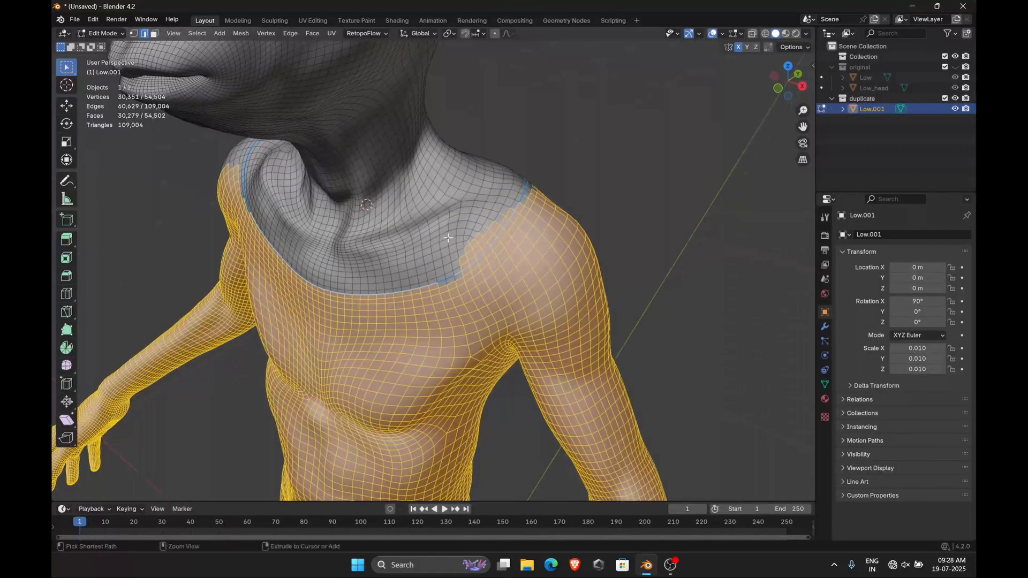
{"action": "left_click_drag", "start_coordinate": [448, 238], "coordinate": [479, 270], "text": "ctrl"}
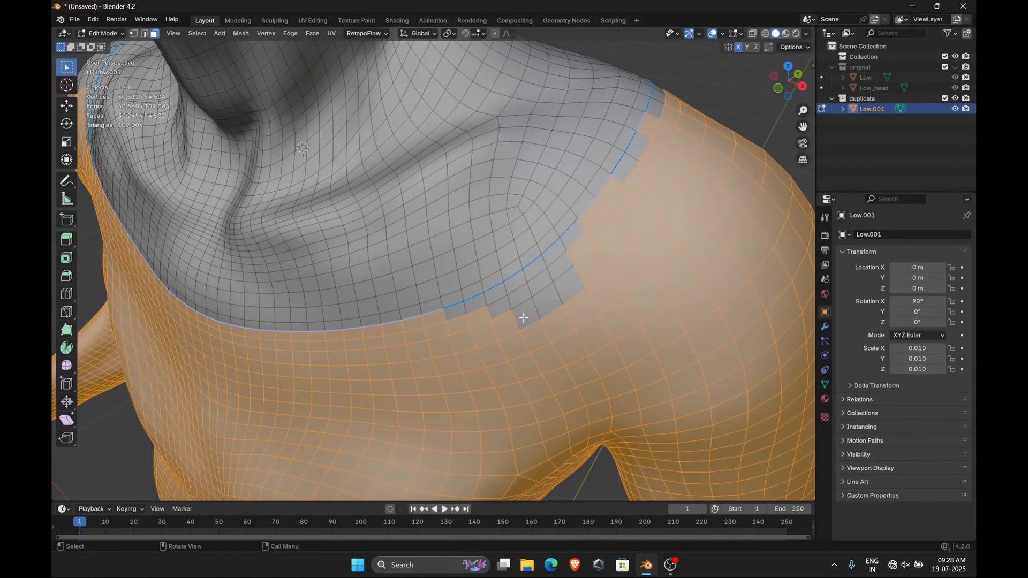
{"action": "left_click", "coordinate": [524, 318], "text": "ctrl"}
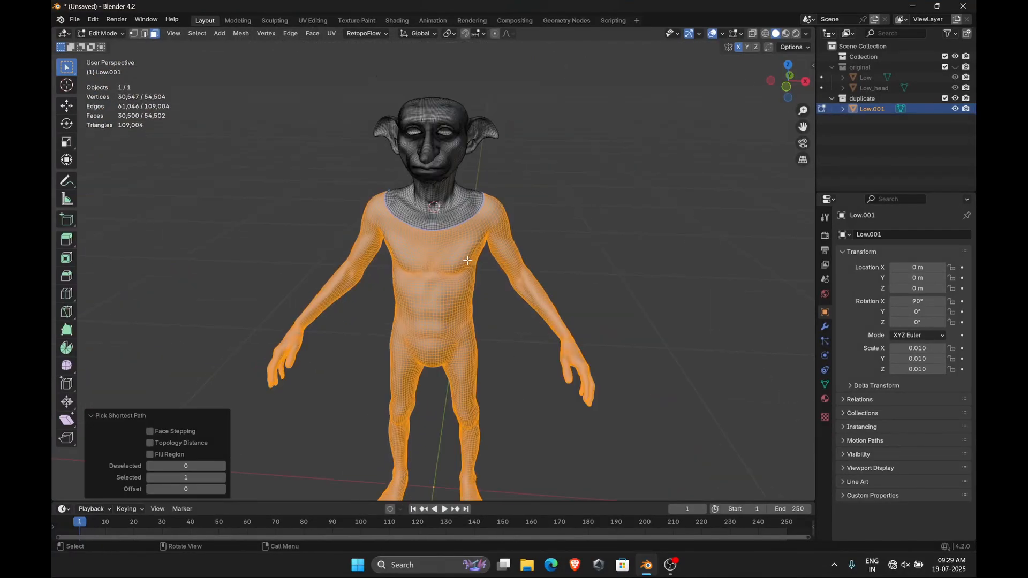
Separate the selected body faces into their own object and return to Object Mode
{"action": "key", "text": "p"}
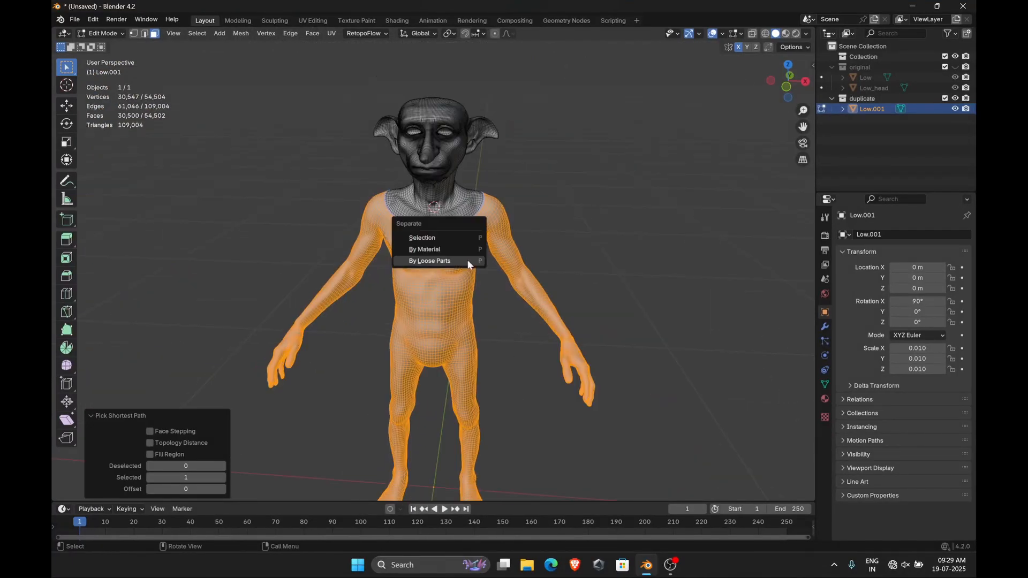
{"action": "left_click", "coordinate": [468, 261]}
{"action": "key", "text": "Tab"}
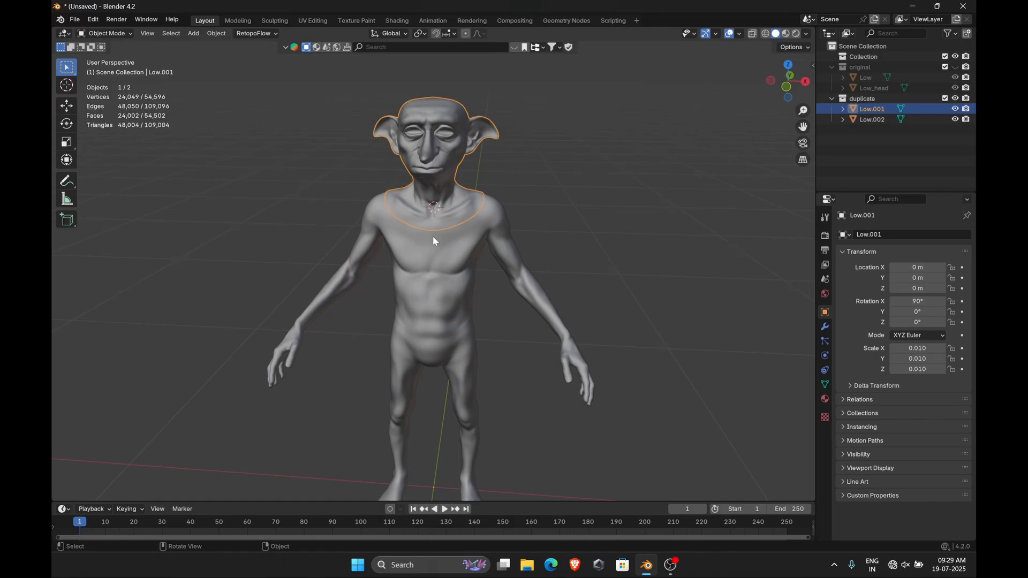
Save the file as join test.blend in the Updated Mesh From Zbrush folder
{"action": "scroll", "coordinate": [433, 236], "scroll_direction": "up", "scroll_amount": 5}
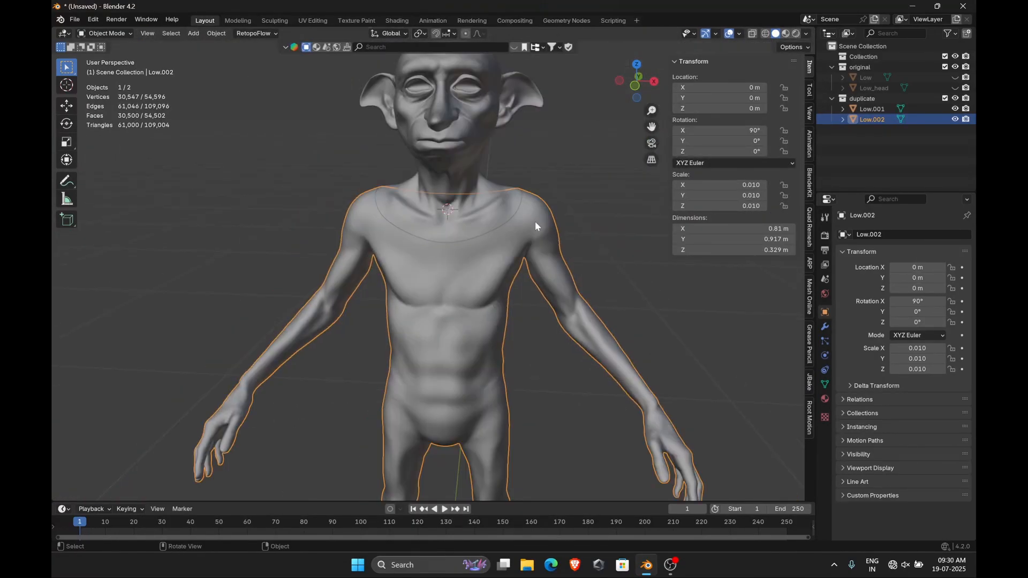
{"action": "key", "text": "n"}
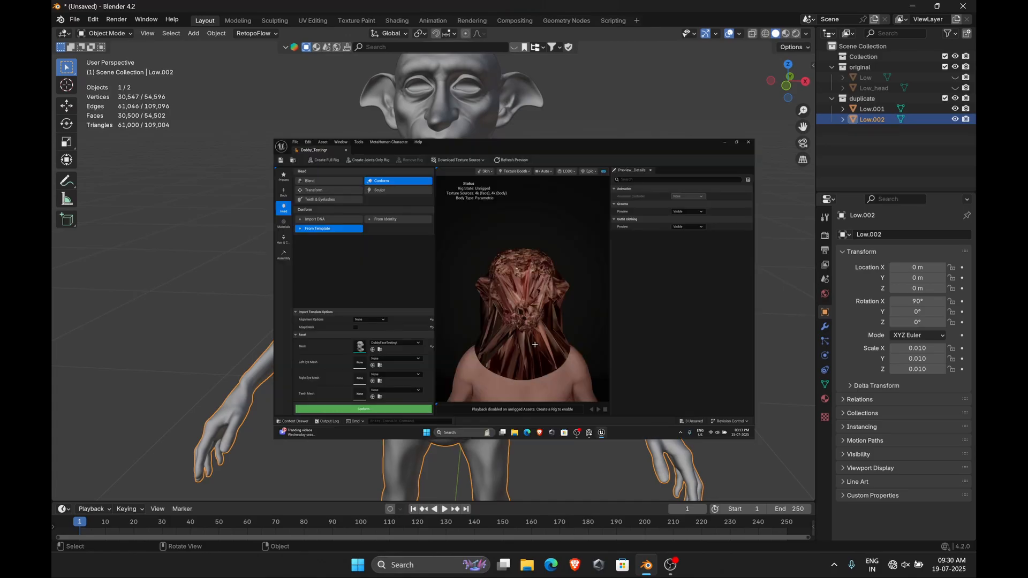
{"action": "left_click", "coordinate": [75, 19]}
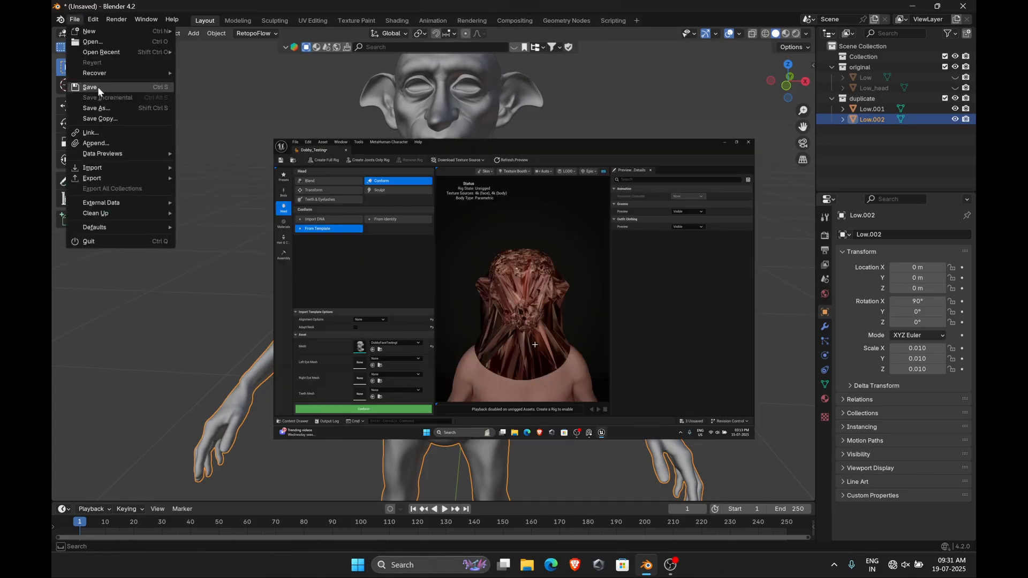
{"action": "left_click", "coordinate": [98, 87]}
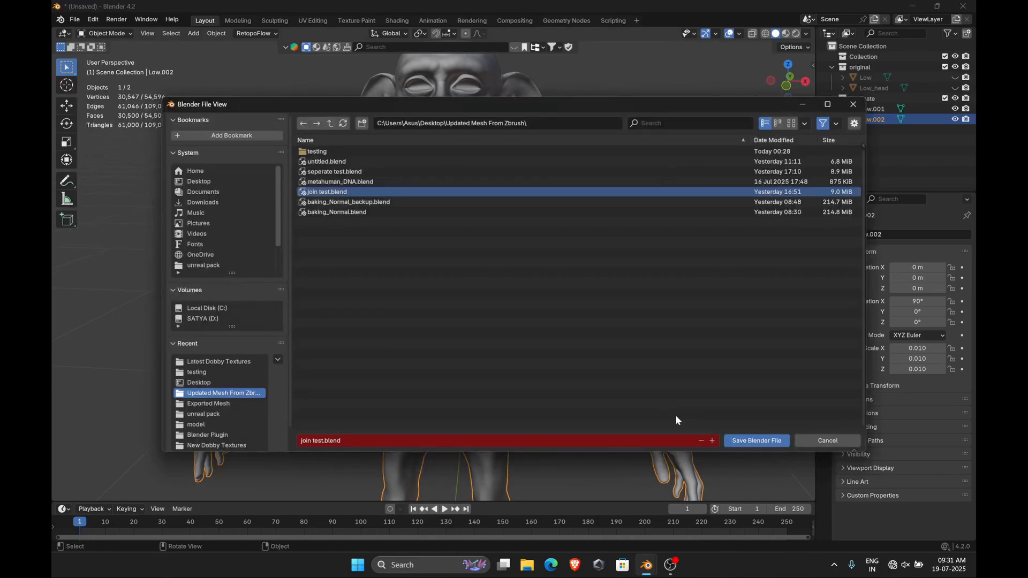
{"action": "key", "text": "Return"}
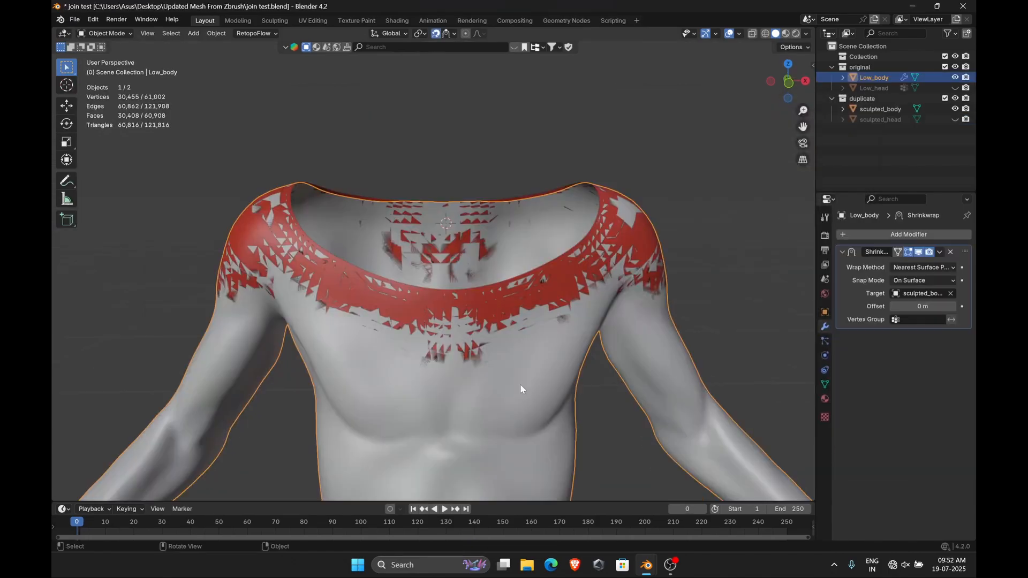
Enter Edit Mode on the Low_body mesh and adjust the snapping options for editing the neckline
{"action": "key", "text": "Tab"}
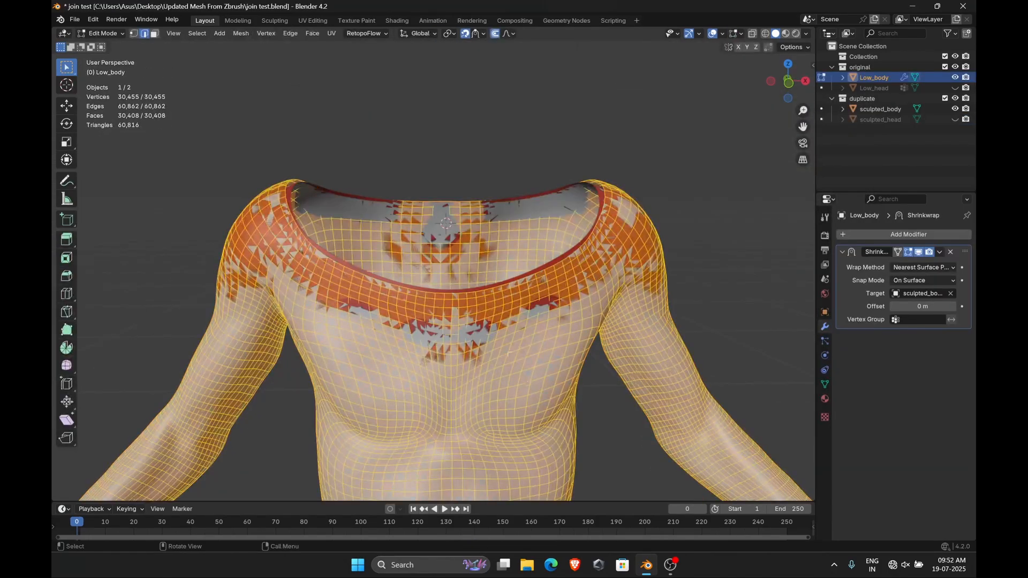
{"action": "mouse_move", "coordinate": [483, 293]}
{"action": "middle_mouse_down"}
{"action": "mouse_move", "coordinate": [355, 308]}
{"action": "mouse_move", "coordinate": [498, 303]}
{"action": "middle_mouse_up"}
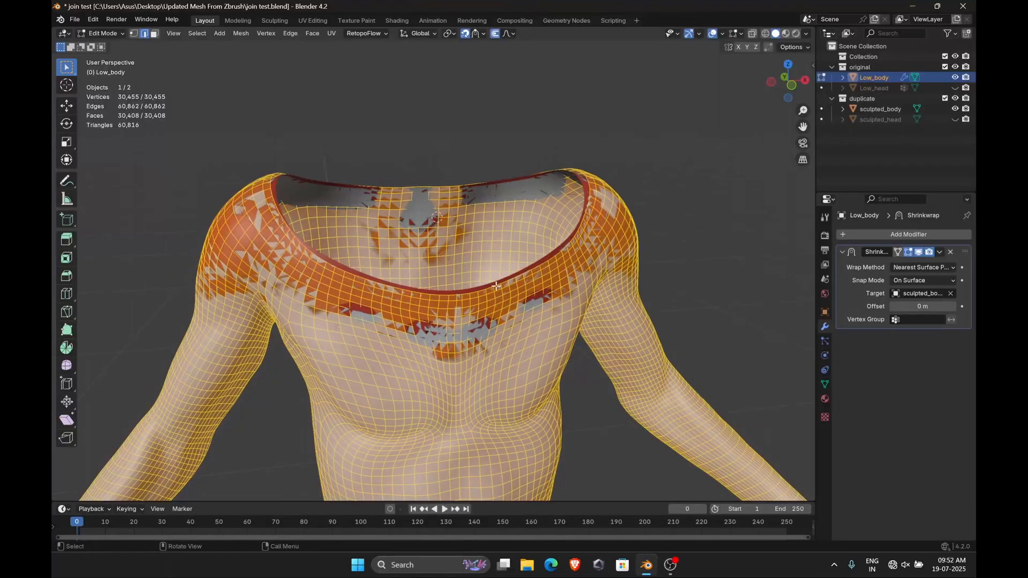
{"action": "left_click", "coordinate": [479, 33]}
{"action": "left_click", "coordinate": [507, 36]}
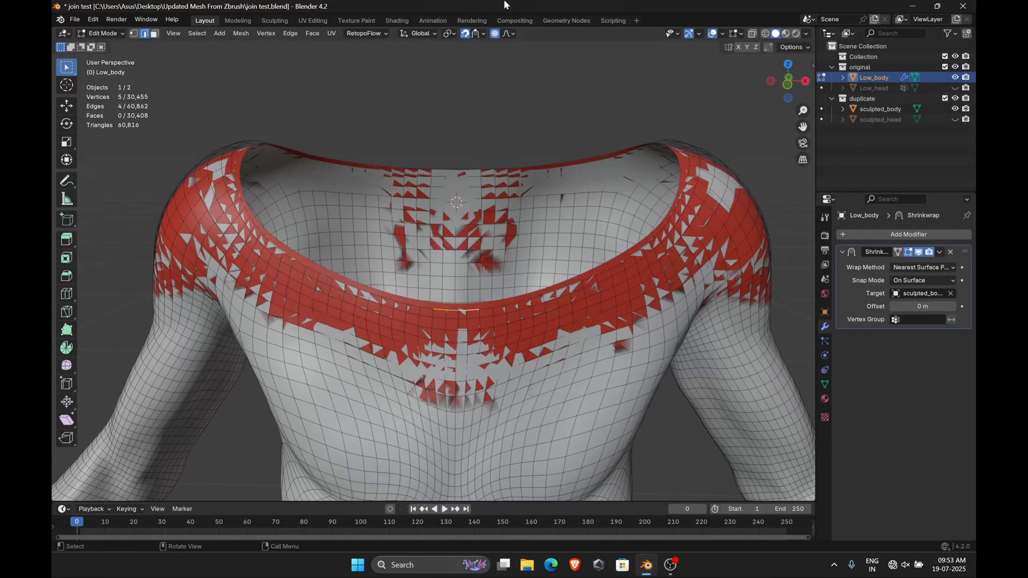
{"action": "left_click", "coordinate": [494, 33]}
Move the selected neckline vertices of the body and select a new shortest path of neckline edges
{"action": "key", "text": "g"}
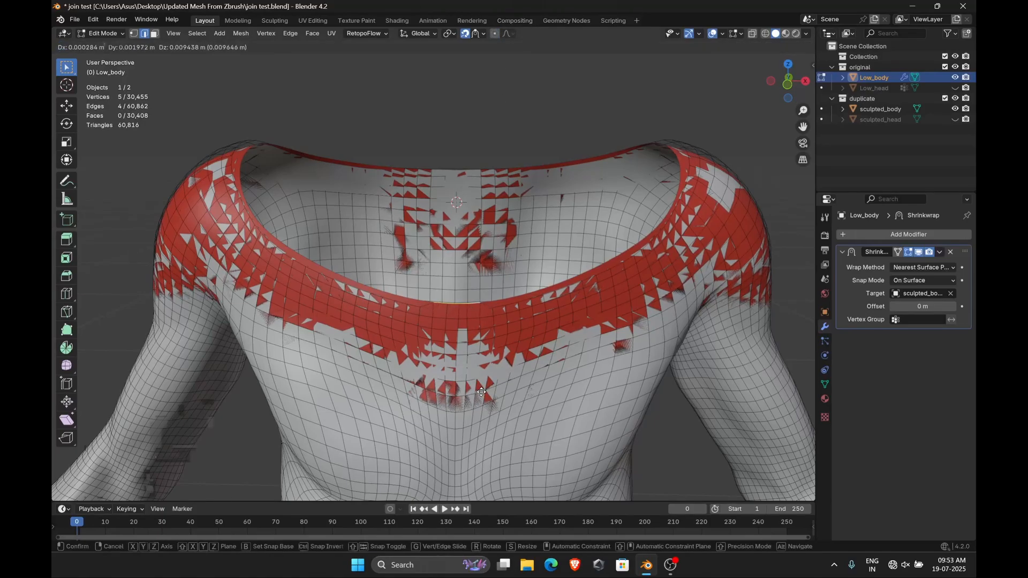
{"action": "left_click", "coordinate": [481, 392]}
{"action": "left_click", "coordinate": [412, 307]}
{"action": "left_click", "coordinate": [379, 296], "text": "ctrl"}
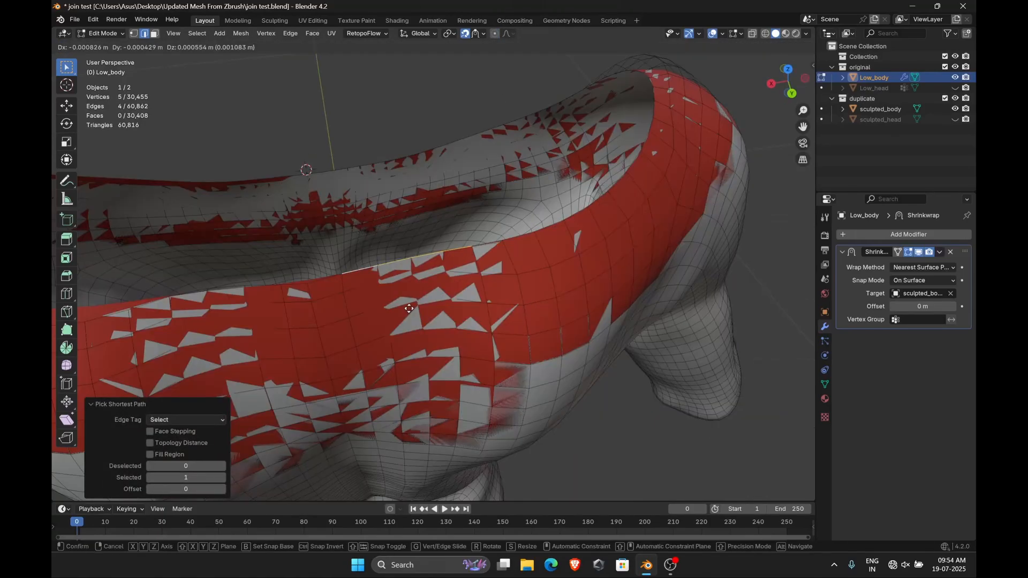
{"action": "left_click", "coordinate": [411, 307]}
{"action": "left_click", "coordinate": [500, 262]}
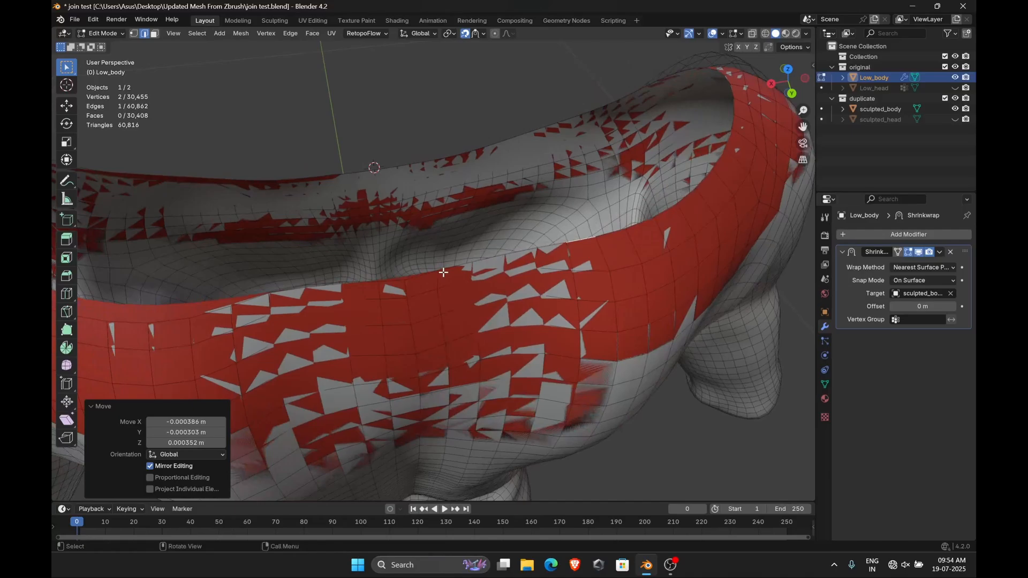
{"action": "left_click", "coordinate": [412, 289]}
Select another run of neckline vertices on the body and move them
{"action": "left_click", "coordinate": [311, 298], "text": "ctrl"}
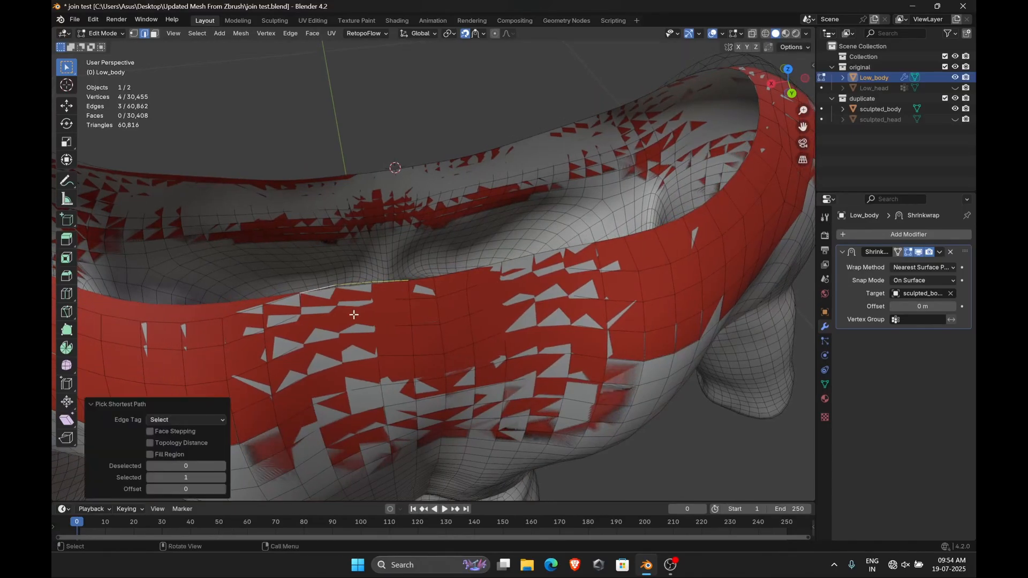
{"action": "key", "text": "g"}
{"action": "left_click", "coordinate": [354, 316]}
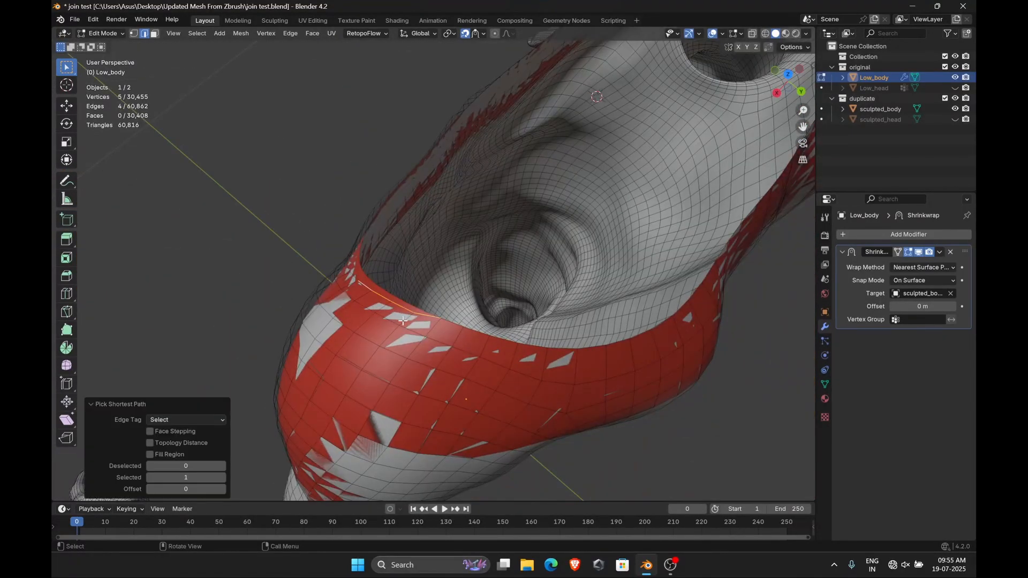
Select edges along the bottom rim of the Low_head mesh and move them
{"action": "middle_click_drag", "start_coordinate": [465, 355], "coordinate": [588, 391]}
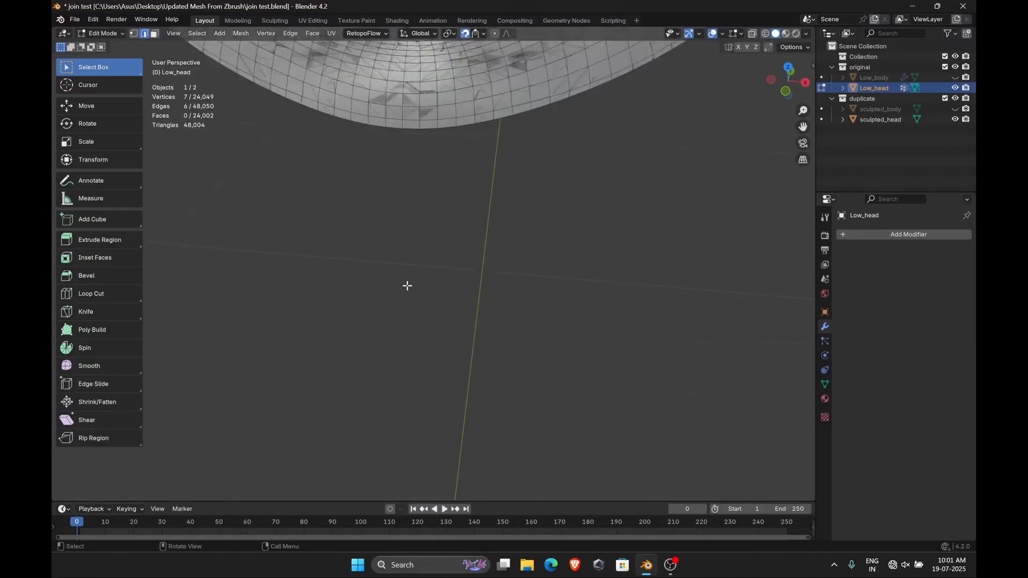
{"action": "middle_click_drag", "start_coordinate": [406, 284], "coordinate": [448, 221]}
{"action": "left_click", "coordinate": [508, 216], "text": "ctrl"}
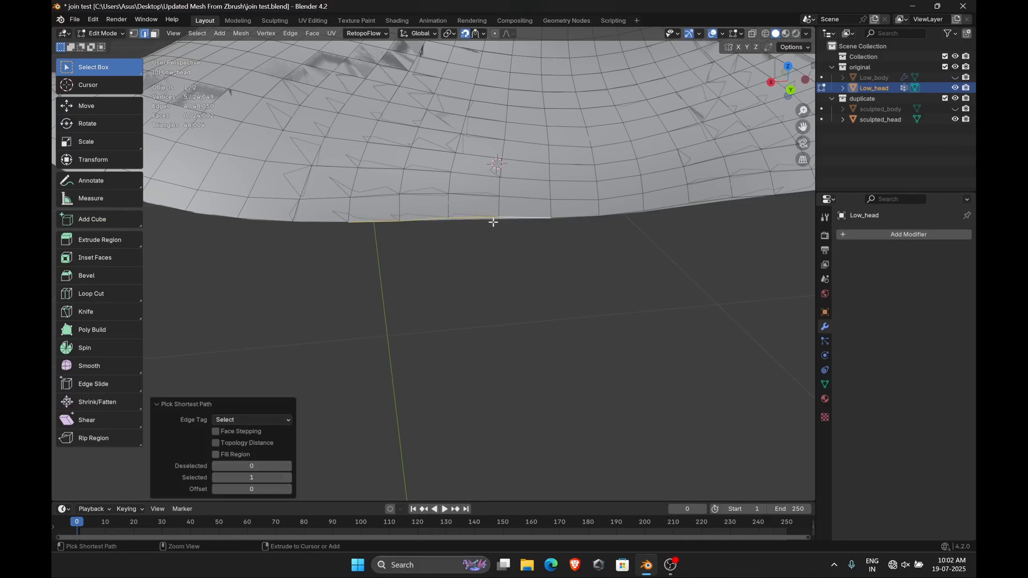
{"action": "key", "text": "g"}
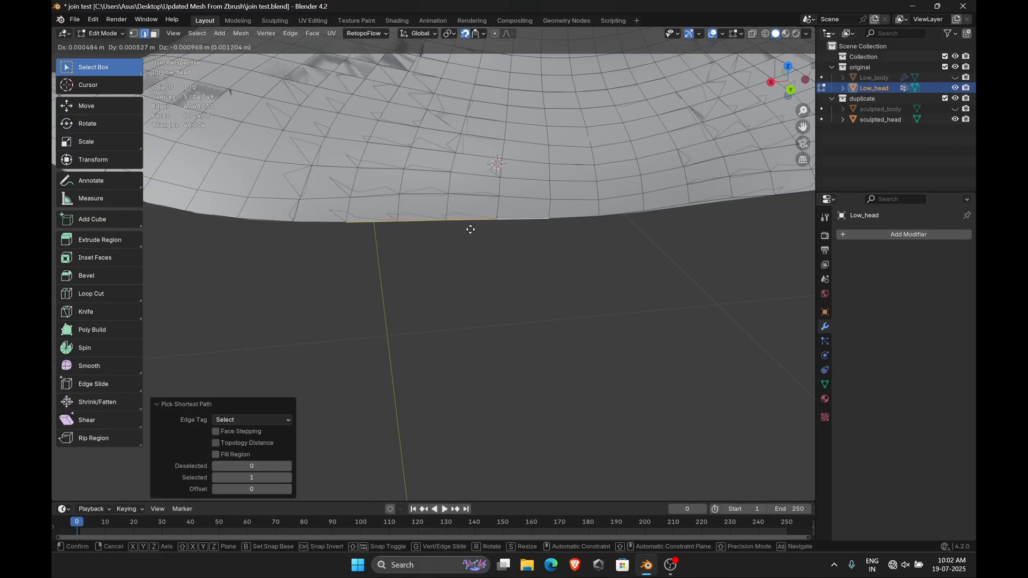
{"action": "left_click", "coordinate": [509, 232]}
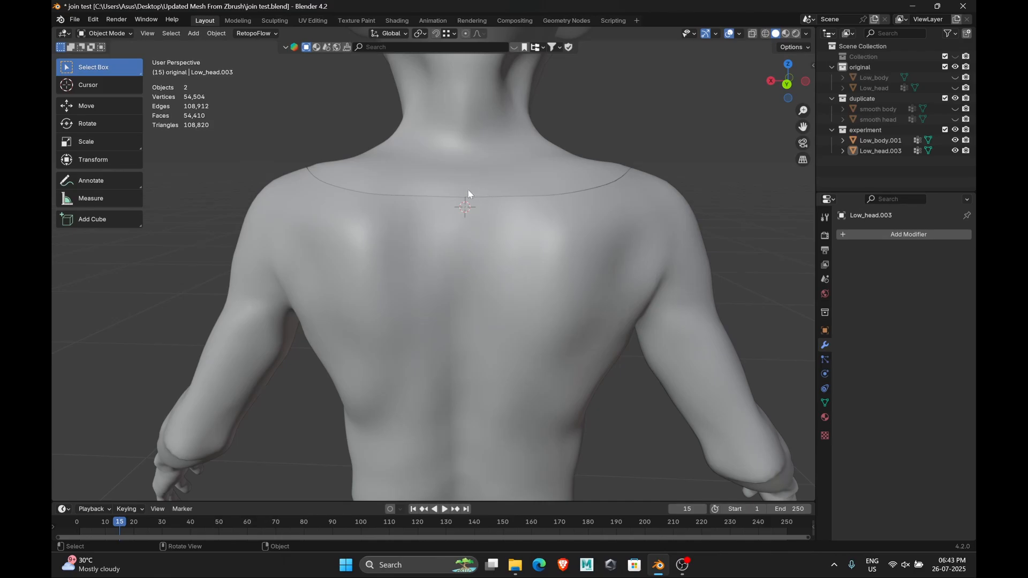
Select the Low_head.003 object and toggle X-ray view
{"action": "left_click", "coordinate": [457, 171]}
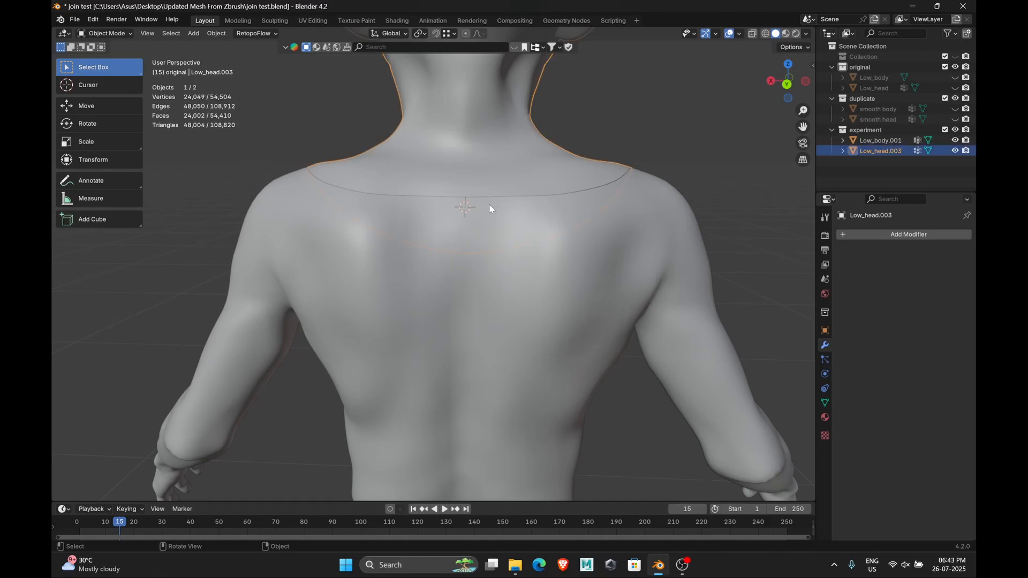
{"action": "left_click", "coordinate": [752, 34]}
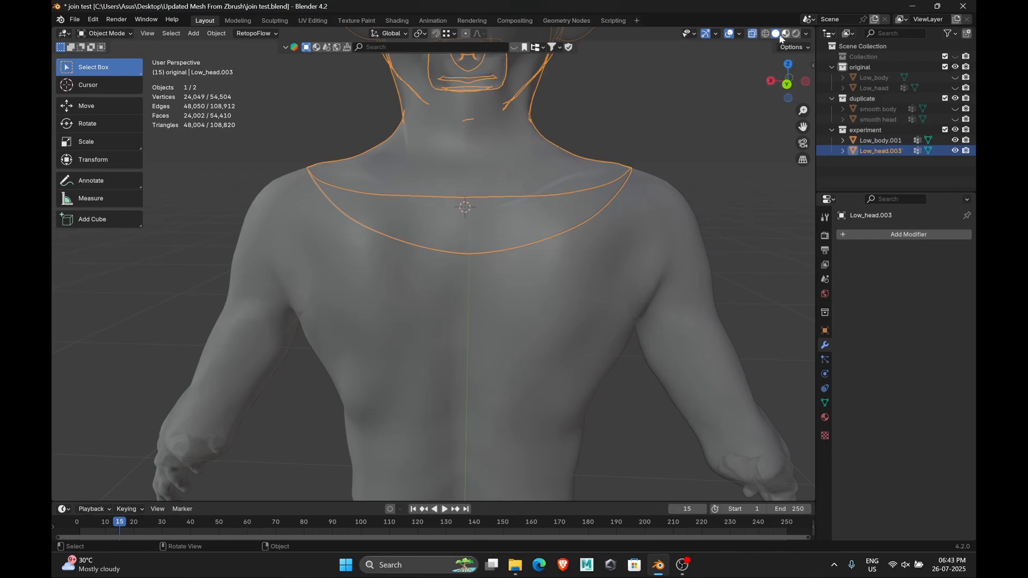
{"action": "left_click", "coordinate": [752, 34]}
In Edit Mode, box-select vertices along the head mesh's back neckline and set the snap base to Closest
{"action": "scroll", "coordinate": [468, 244], "scroll_direction": "up", "scroll_amount": 2}
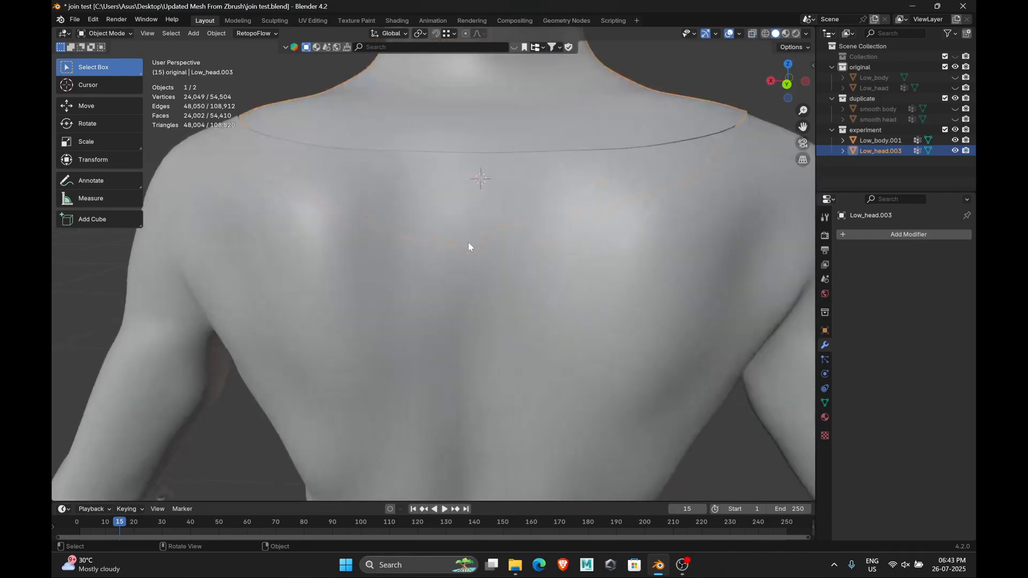
{"action": "key", "text": "shift+z"}
{"action": "middle_click_drag", "start_coordinate": [482, 230], "coordinate": [480, 243]}
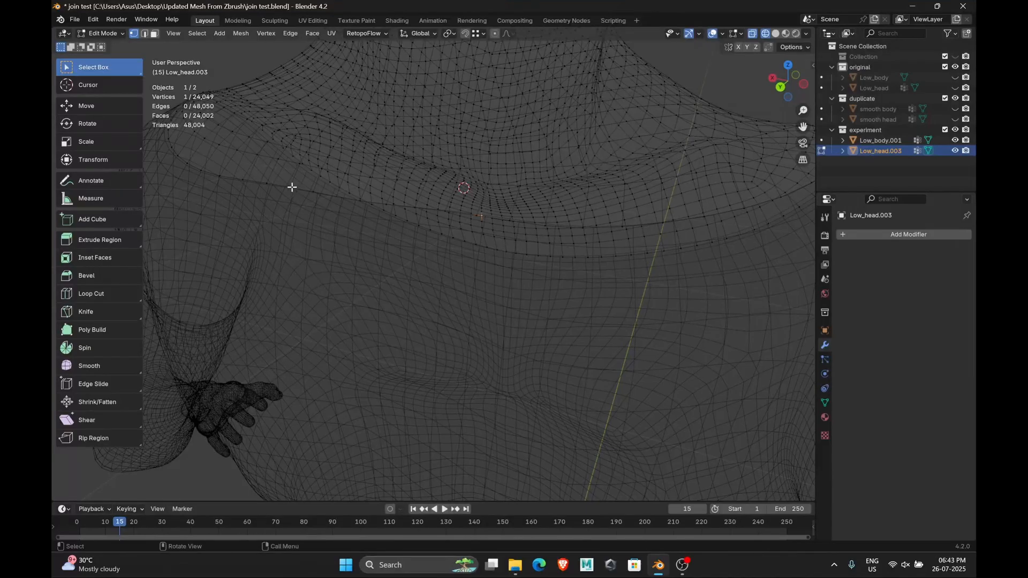
{"action": "middle_click_drag", "start_coordinate": [292, 187], "coordinate": [388, 271]}
{"action": "left_click", "coordinate": [474, 34]}
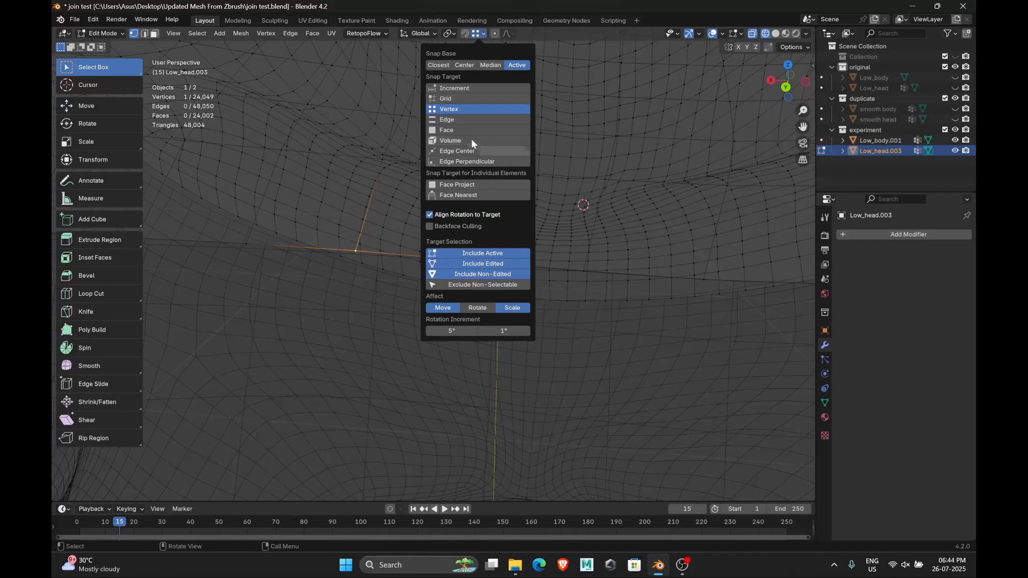
{"action": "left_click", "coordinate": [447, 65]}
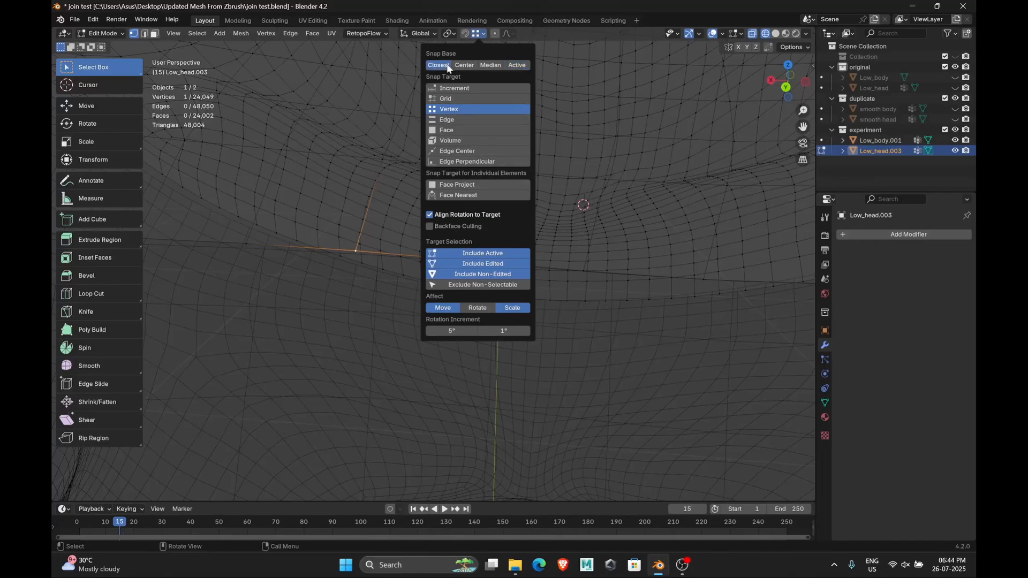
Turn on snapping and snap neckline vertices of the head mesh onto the matching body vertices
{"action": "left_click", "coordinate": [465, 34]}
{"action": "middle_click_drag", "start_coordinate": [436, 230], "coordinate": [399, 319], "text": "shift"}
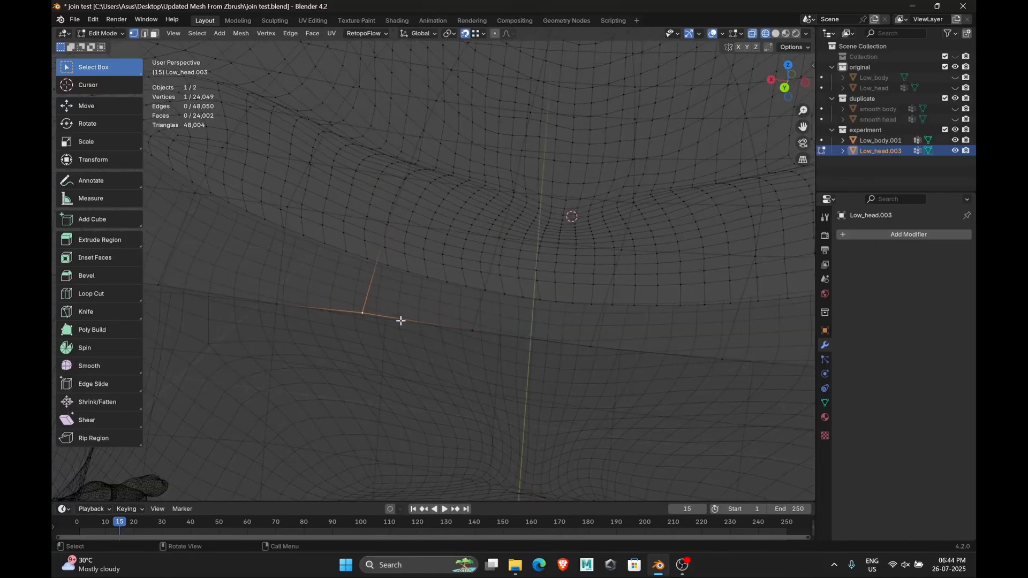
{"action": "key", "text": "g"}
{"action": "left_click", "coordinate": [387, 320]}
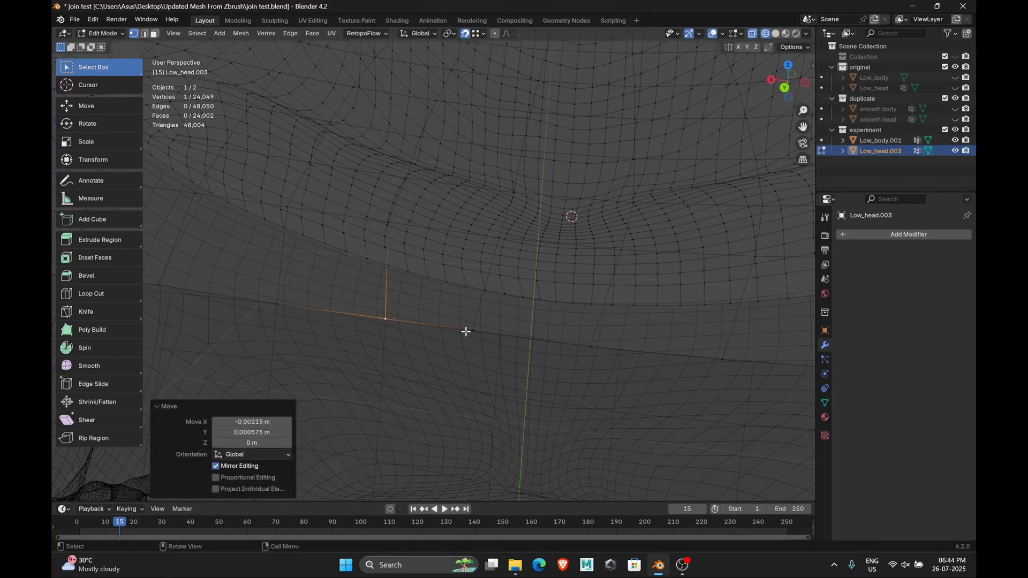
{"action": "key", "text": "g"}
{"action": "left_click", "coordinate": [475, 332]}
{"action": "middle_click_drag", "start_coordinate": [507, 355], "coordinate": [458, 325]}
{"action": "key", "text": "g"}
{"action": "left_click", "coordinate": [456, 331]}
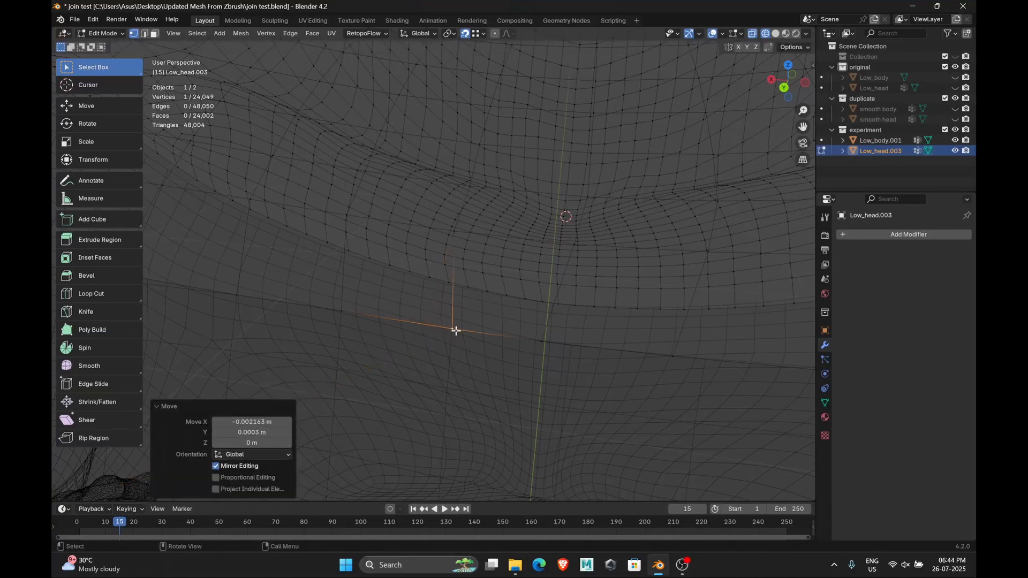
Snap more vertices along the head's back neckline onto the body's neckline vertices
{"action": "left_click", "coordinate": [544, 343]}
{"action": "key", "text": "g"}
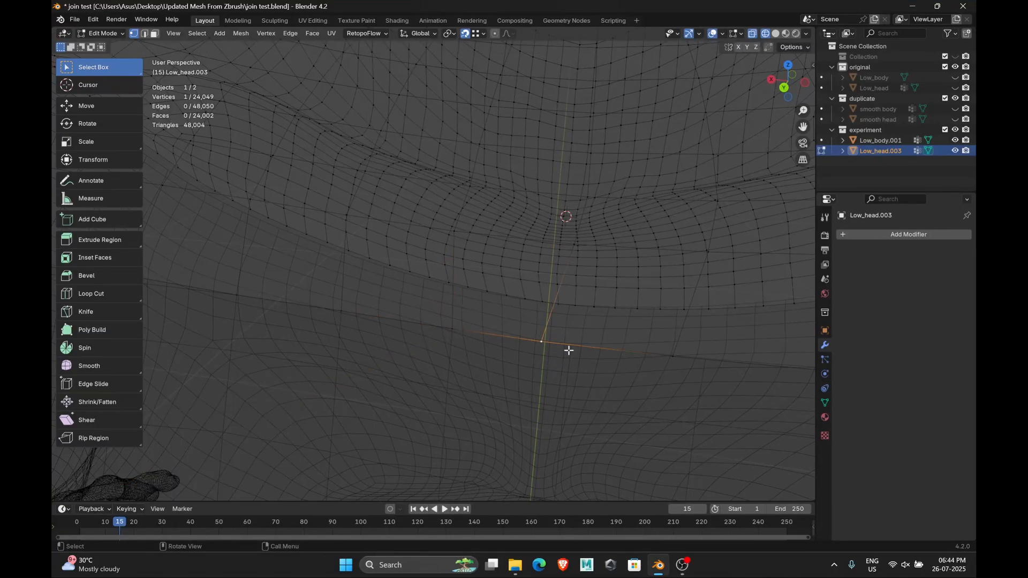
{"action": "left_click", "coordinate": [570, 351]}
{"action": "middle_click_drag", "start_coordinate": [562, 350], "coordinate": [535, 348]}
{"action": "left_click", "coordinate": [697, 368]}
{"action": "key", "text": "g"}
{"action": "left_click", "coordinate": [723, 373]}
{"action": "middle_click_drag", "start_coordinate": [379, 199], "coordinate": [391, 190]}
{"action": "left_click", "coordinate": [400, 196]}
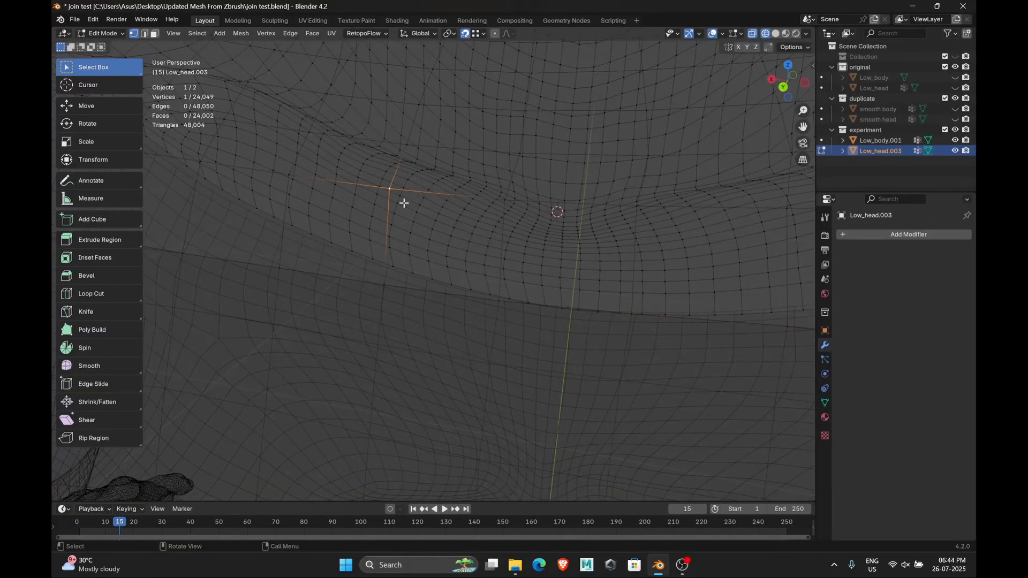
Turn snapping off and vertex-slide a neckline vertex of the head mesh along its edge
{"action": "key", "text": "shift+v"}
{"action": "left_click", "coordinate": [403, 200]}
{"action": "left_click", "coordinate": [464, 34]}
{"action": "key", "text": "shift+v"}
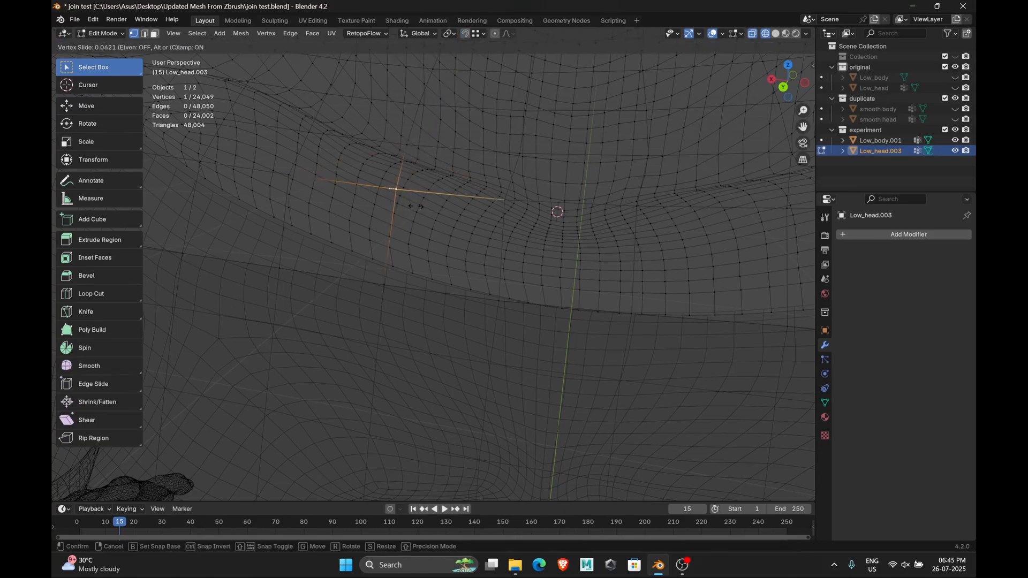
{"action": "left_click", "coordinate": [415, 205]}
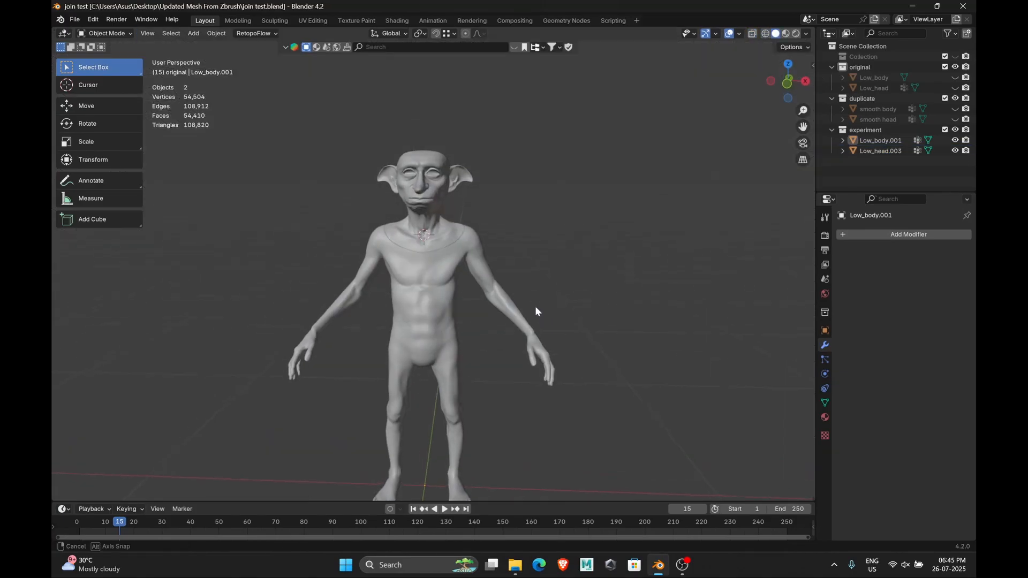
Inspect the neck seam between head and body in wireframe and solid shading from several angles
{"action": "scroll", "coordinate": [482, 319], "scroll_direction": "up", "scroll_amount": 5}
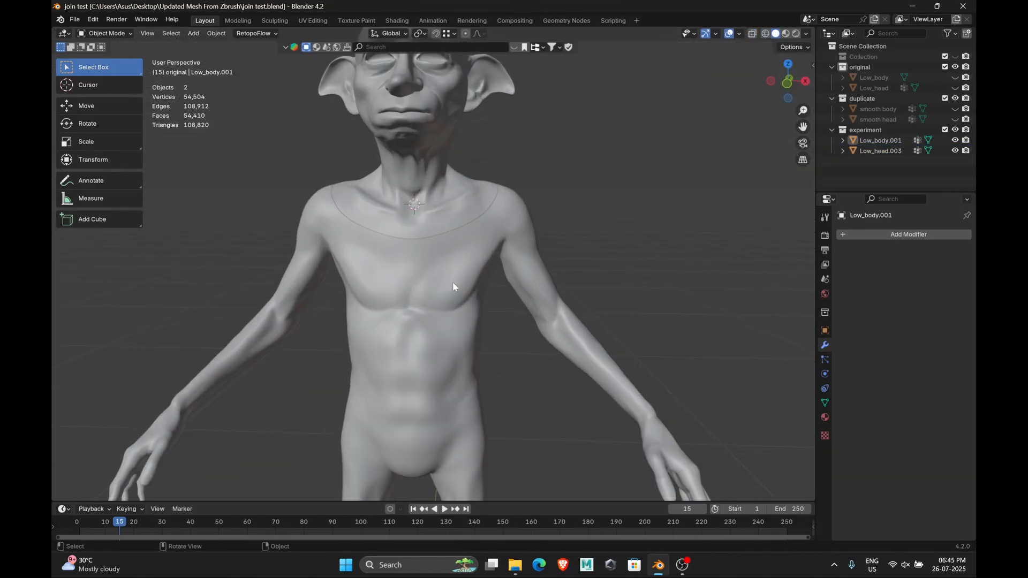
{"action": "key", "text": "shift+z"}
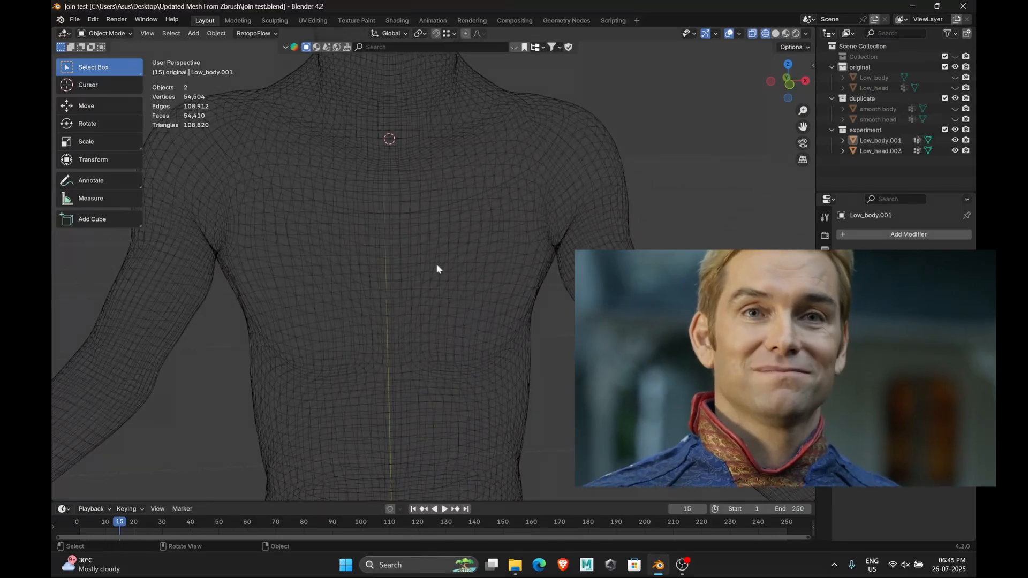
{"action": "middle_click_drag", "start_coordinate": [436, 263], "coordinate": [375, 196]}
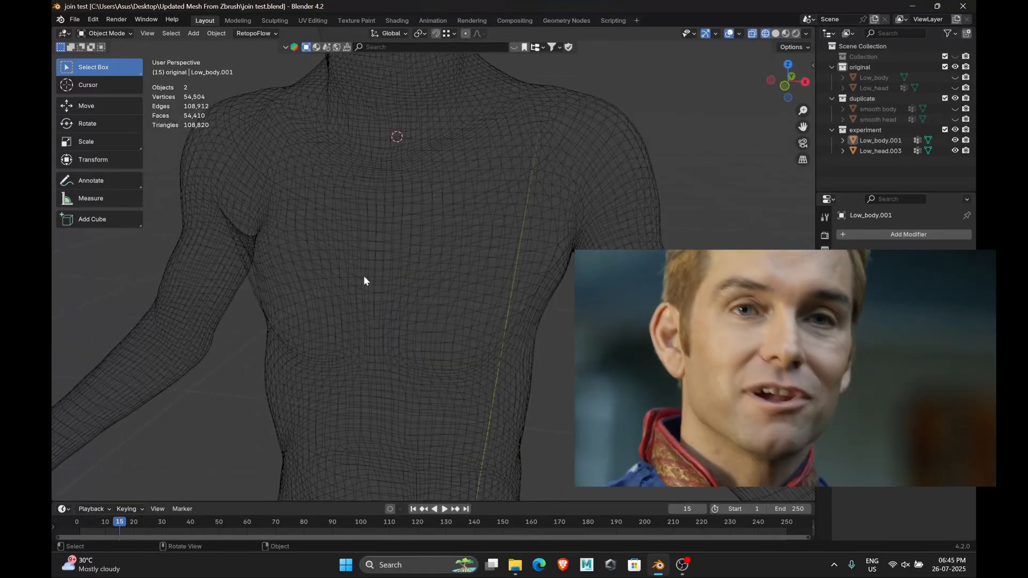
{"action": "scroll", "coordinate": [364, 275], "scroll_direction": "up", "scroll_amount": 6}
{"action": "middle_click_drag", "start_coordinate": [364, 274], "coordinate": [395, 274]}
{"action": "scroll", "coordinate": [390, 201], "scroll_direction": "down", "scroll_amount": 2}
{"action": "key", "text": "shift+z"}
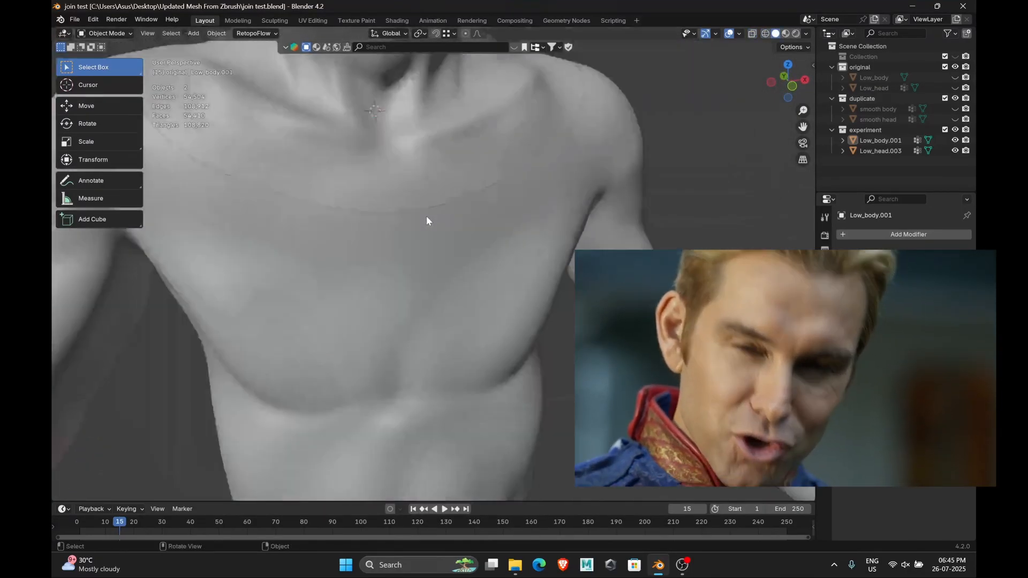
{"action": "scroll", "coordinate": [483, 270], "scroll_direction": "down", "scroll_amount": 5}
{"action": "middle_click_drag", "start_coordinate": [483, 270], "coordinate": [463, 266]}
Replace the body mesh's duplicate material with the existing Body_1002 material and delete its leftover node
{"action": "left_click", "coordinate": [435, 230]}
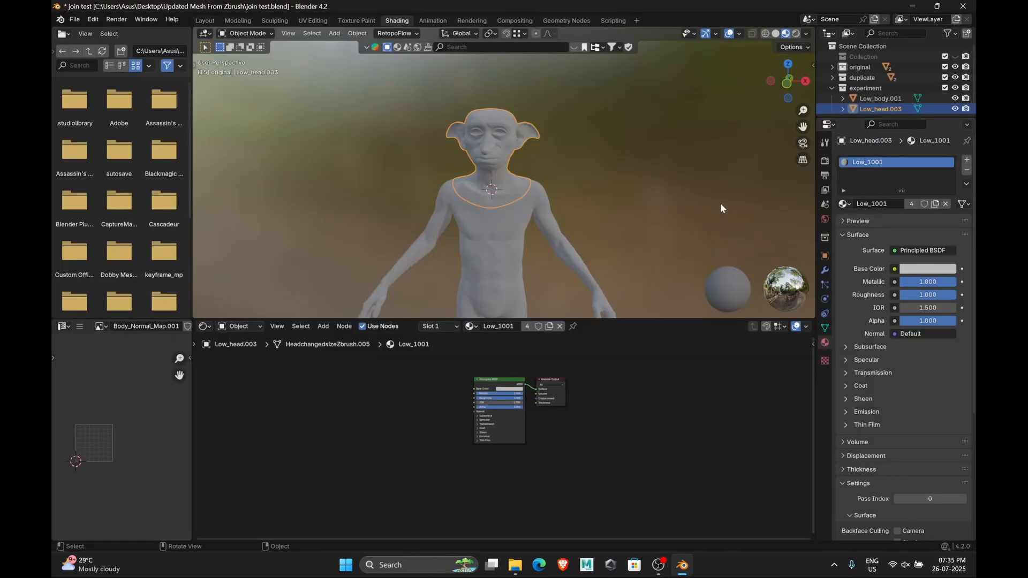
{"action": "left_click", "coordinate": [497, 234]}
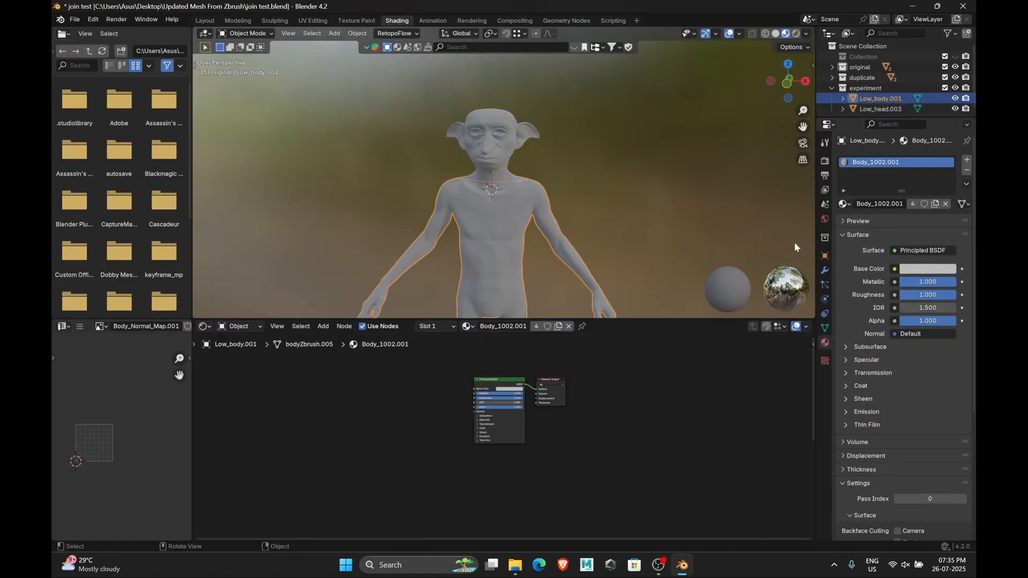
{"action": "double_click", "coordinate": [890, 204]}
{"action": "key", "text": "BackSpace"}
{"action": "key", "text": "BackSpace"}
{"action": "key", "text": "Return"}
{"action": "left_click", "coordinate": [845, 204]}
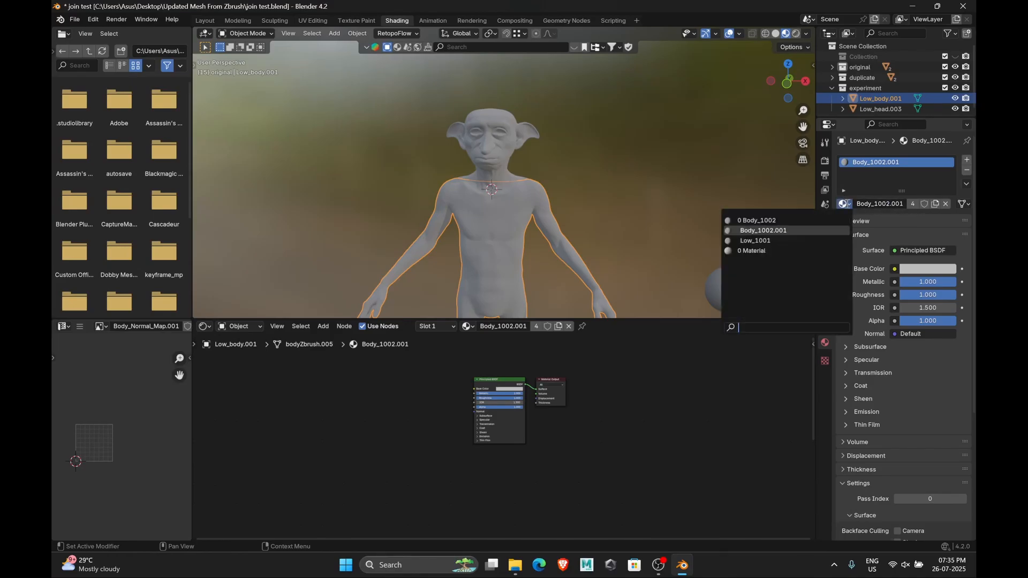
{"action": "left_click", "coordinate": [805, 220]}
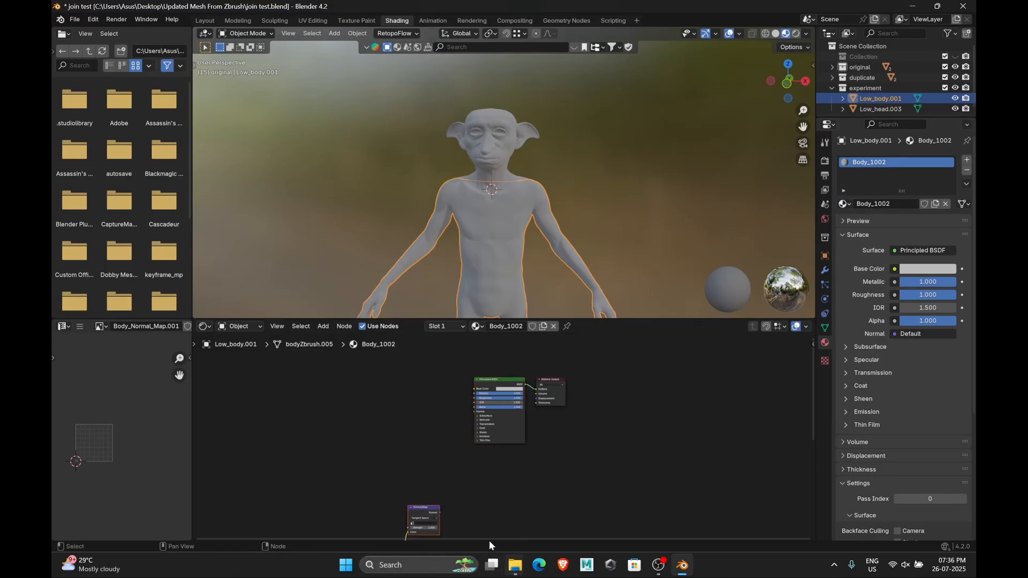
{"action": "key", "text": "x"}
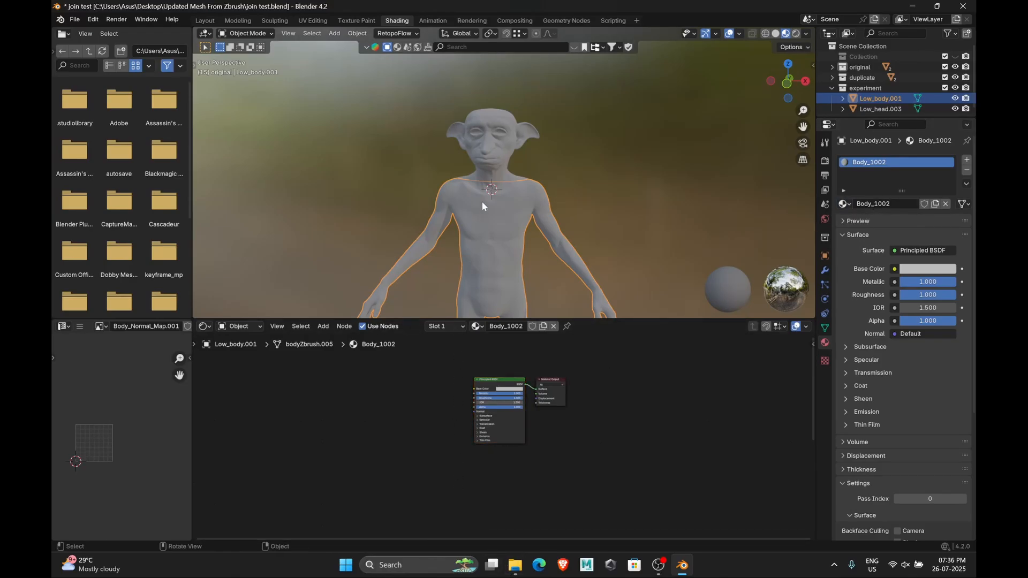
Enter Edit Mode on the head mesh and examine its UV layout in the UV editor
{"action": "left_click", "coordinate": [484, 153], "text": "shift"}
{"action": "key", "text": "Tab"}
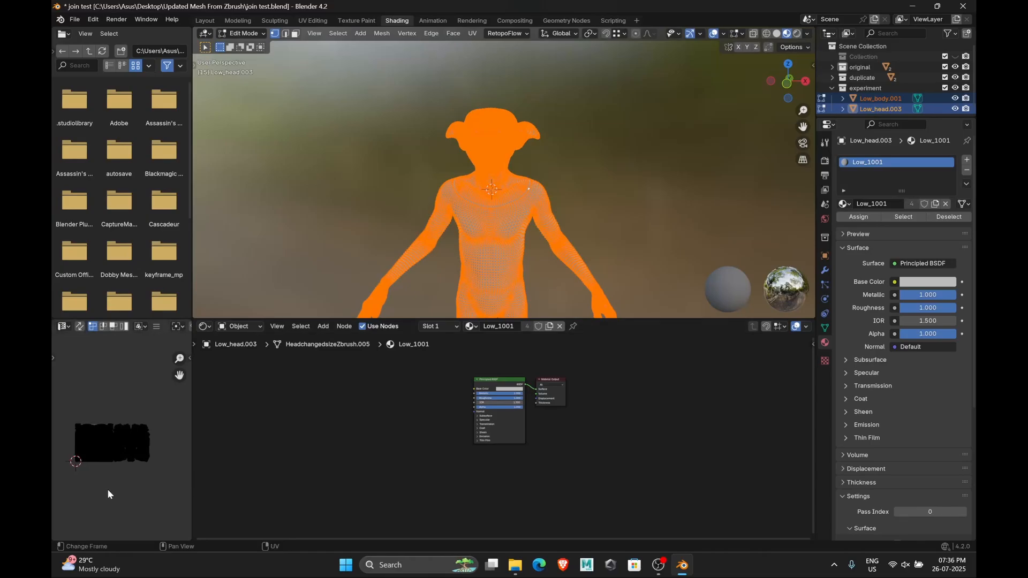
{"action": "scroll", "coordinate": [108, 489], "scroll_direction": "up", "scroll_amount": 4}
{"action": "right_click", "coordinate": [83, 505]}
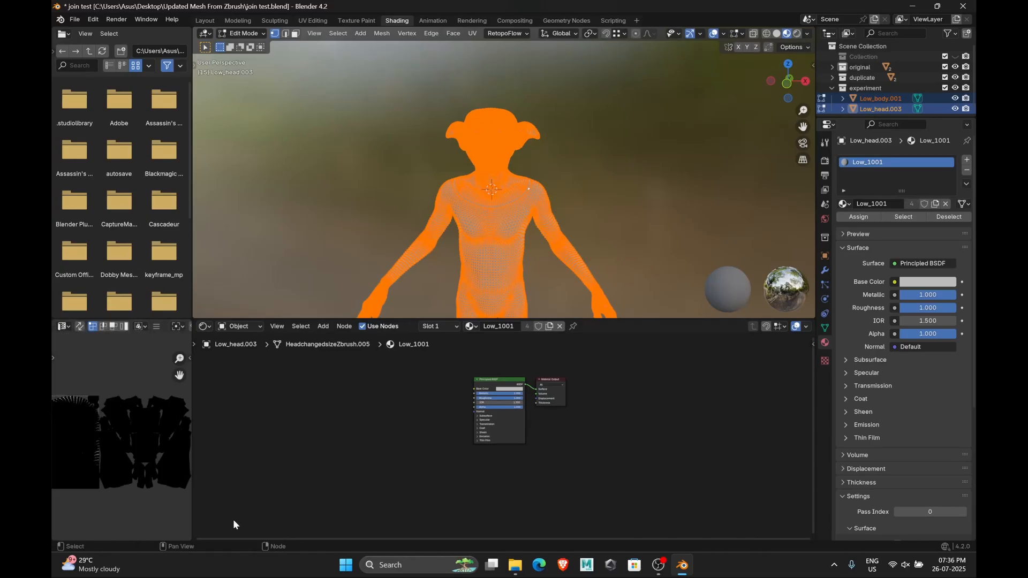
{"action": "middle_click_drag", "start_coordinate": [130, 500], "coordinate": [152, 491]}
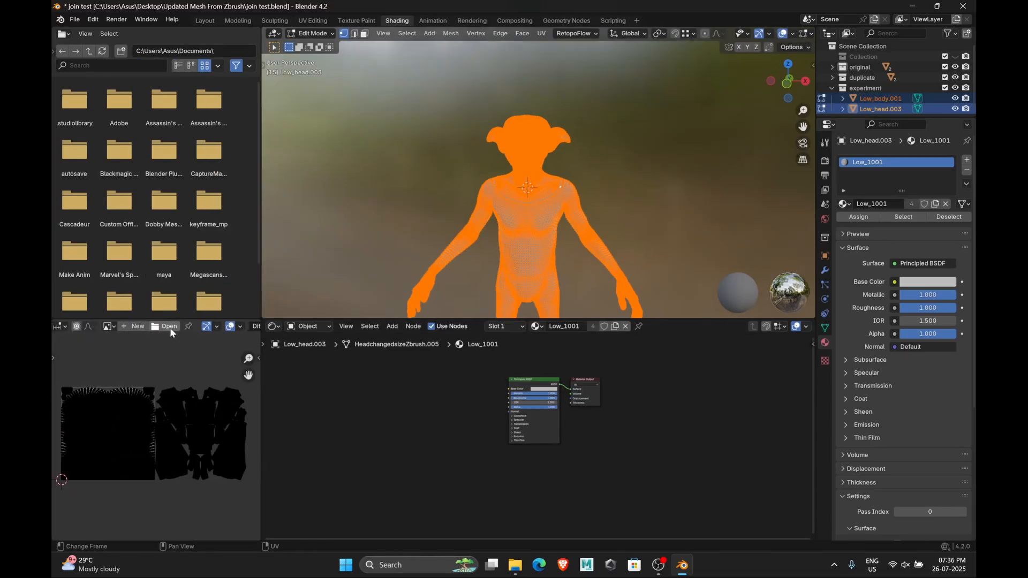
{"action": "scroll", "coordinate": [170, 329], "scroll_direction": "down", "scroll_amount": 3}
{"action": "left_click", "coordinate": [177, 326]}
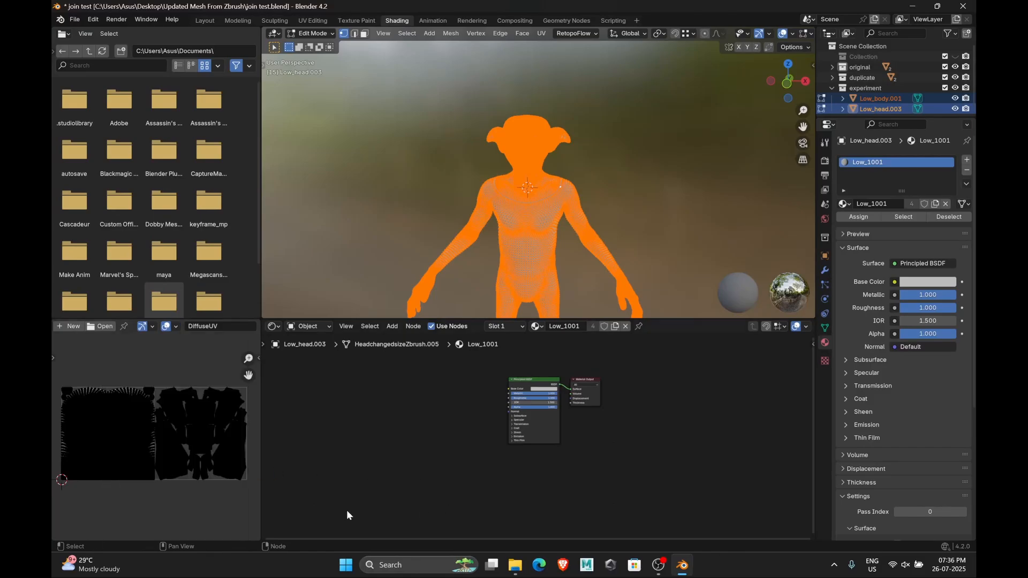
{"action": "key", "text": "Tab"}
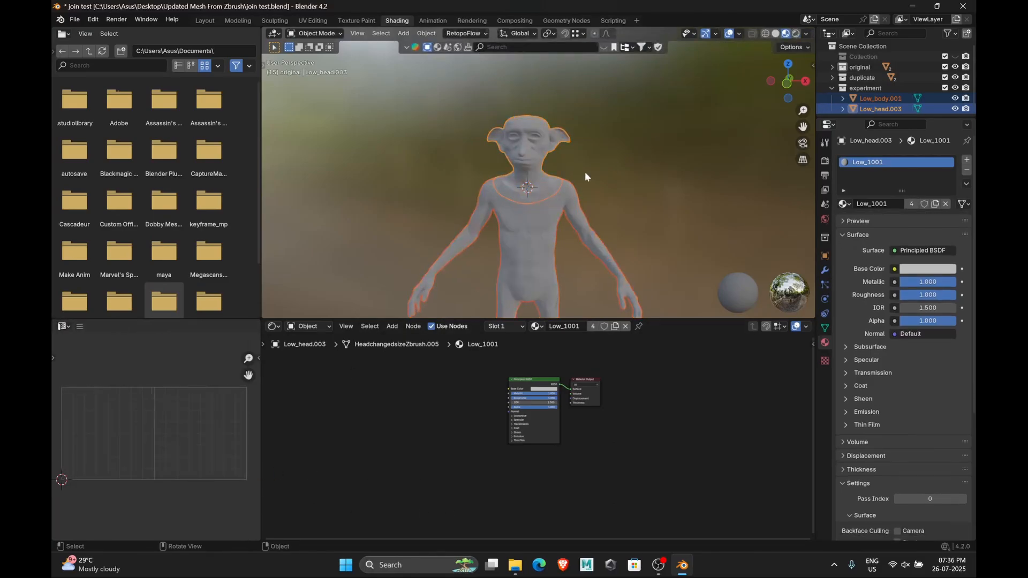
Select the head and body meshes and join them into one object
{"action": "left_click", "coordinate": [526, 161]}
{"action": "left_click", "coordinate": [529, 243], "text": "shift"}
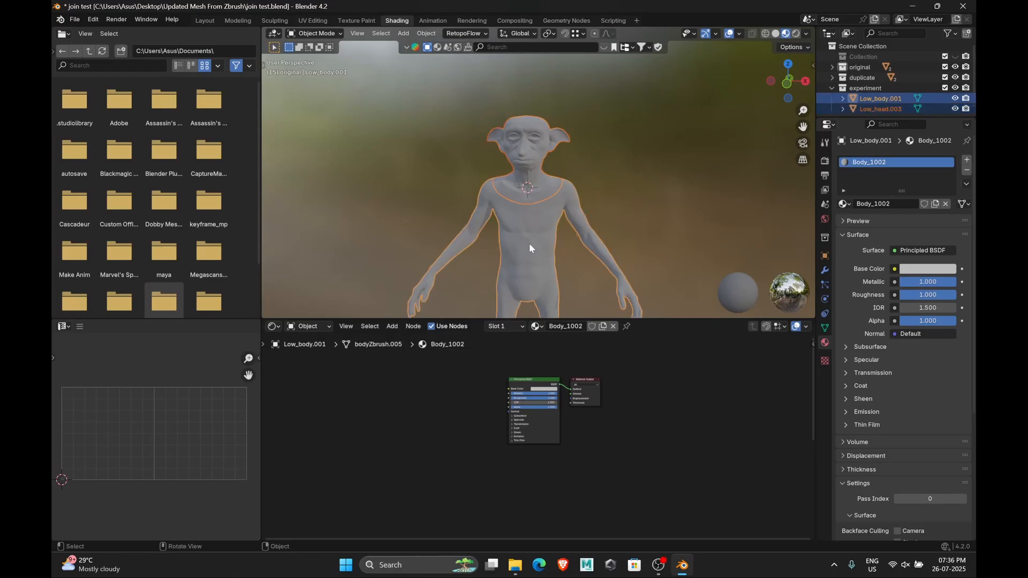
{"action": "key", "text": "ctrl+j"}
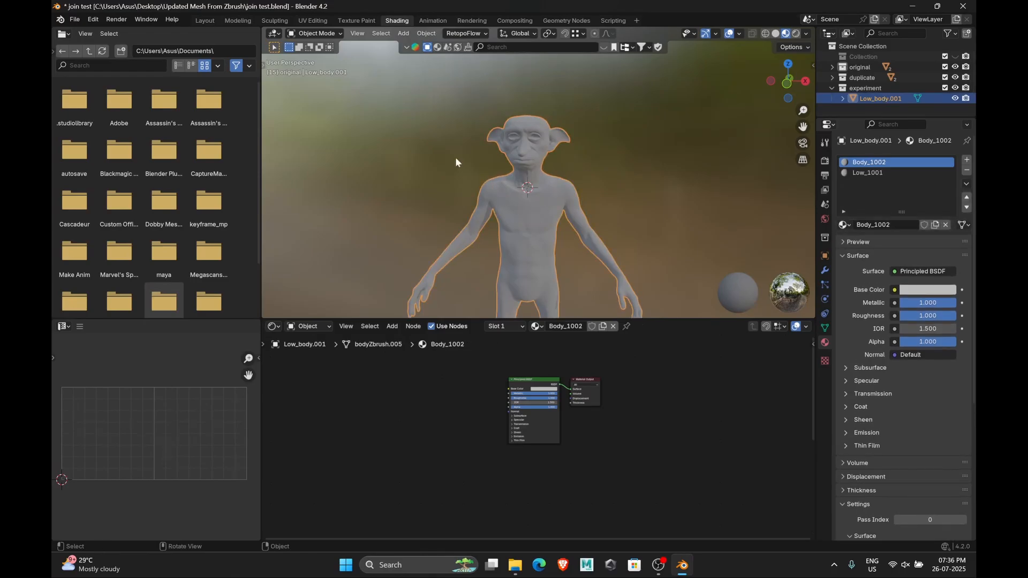
Export the joined mesh as an FBX file into the Updated Mesh From Zbrush folder
{"action": "left_click", "coordinate": [76, 21]}
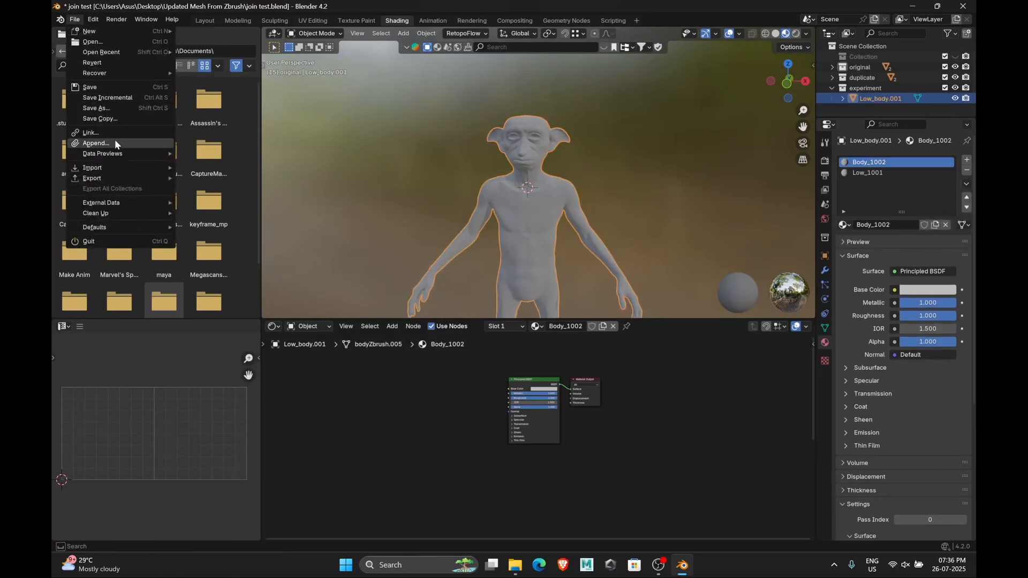
{"action": "mouse_move", "coordinate": [114, 176]}
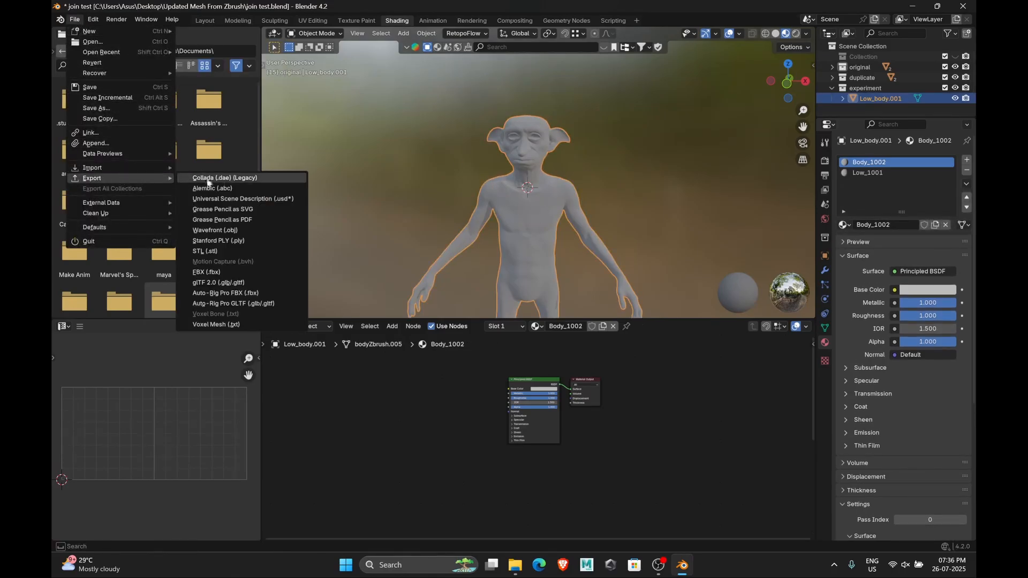
{"action": "left_click", "coordinate": [211, 272]}
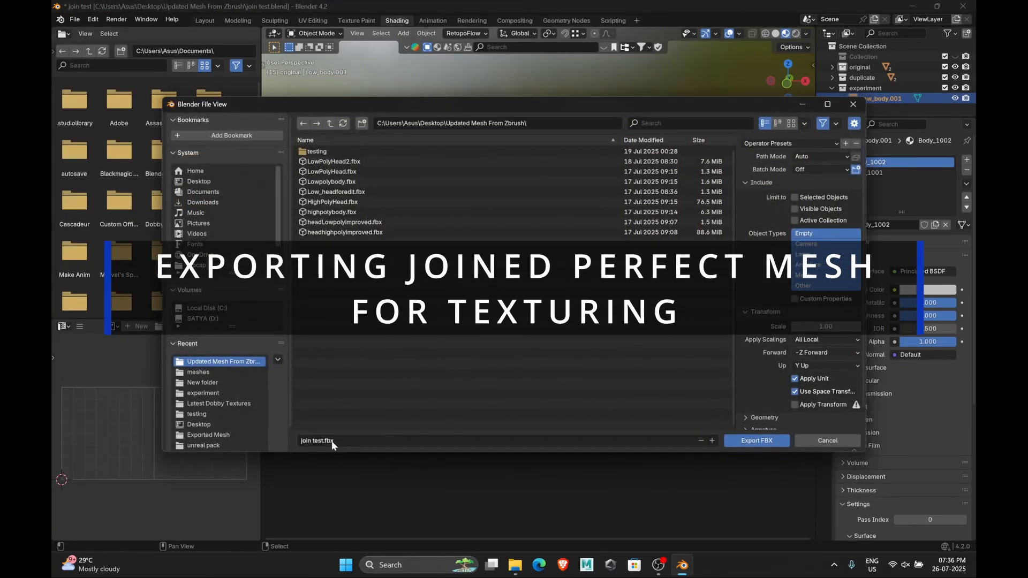
{"action": "left_click", "coordinate": [324, 440]}
{"action": "left_click", "coordinate": [323, 441]}
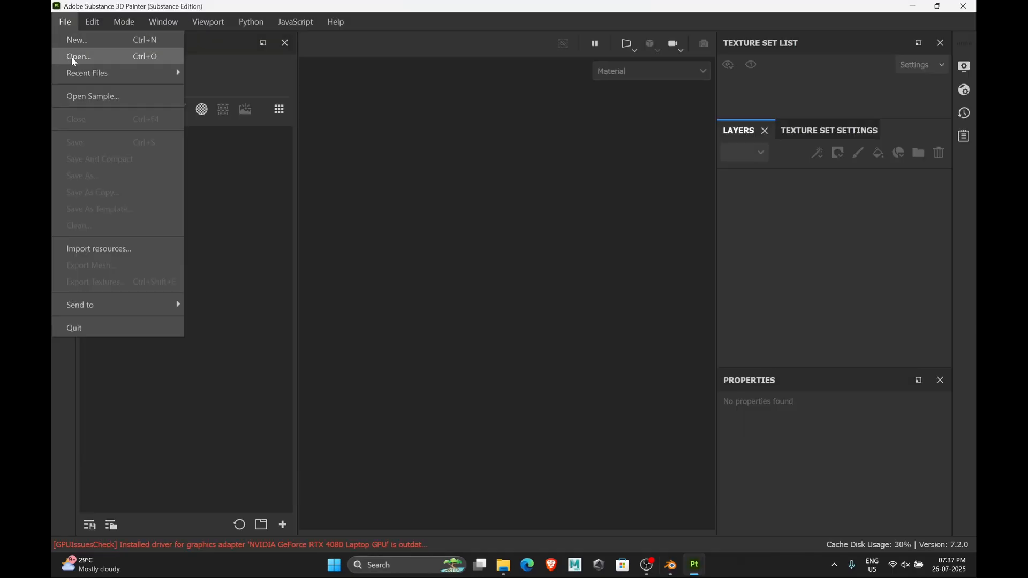
Switch to Substance 3D Painter and create a new Unreal Engine 4 project from meshjoinedforsubstance.fbx
{"action": "left_click", "coordinate": [69, 40]}
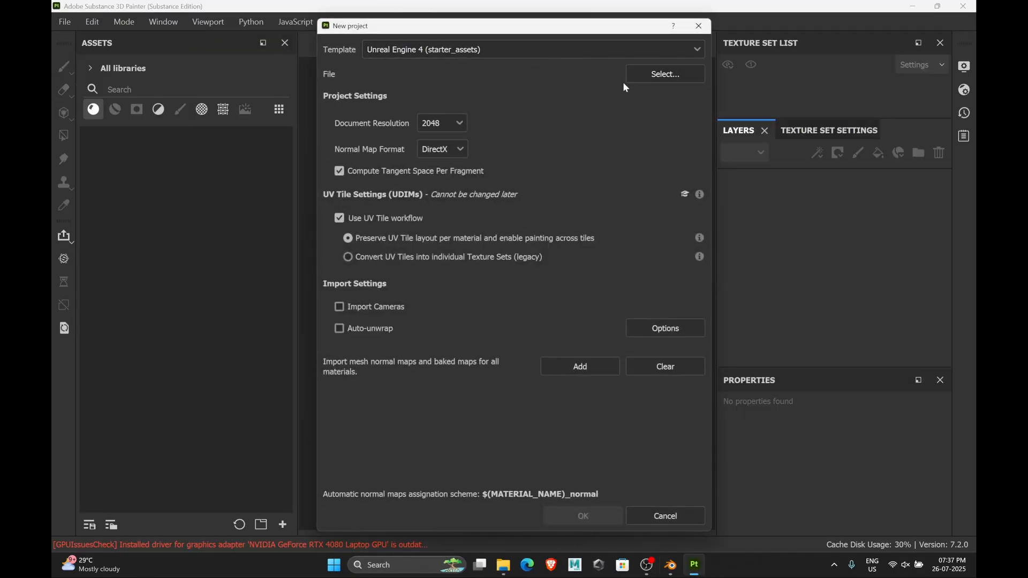
{"action": "left_click", "coordinate": [665, 74]}
{"action": "scroll", "coordinate": [589, 214], "scroll_direction": "down", "scroll_amount": 3}
{"action": "left_click", "coordinate": [568, 228]}
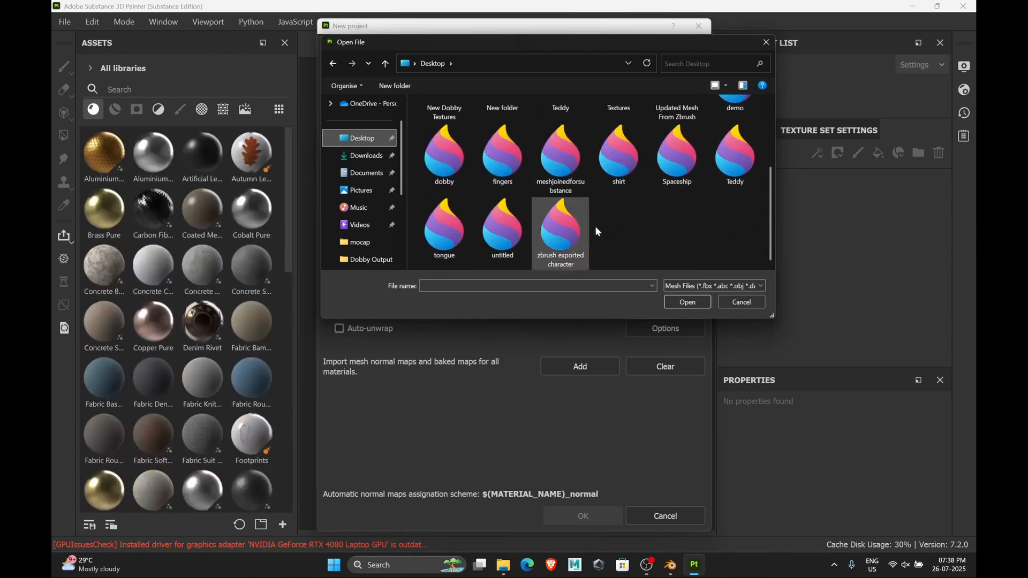
{"action": "scroll", "coordinate": [657, 259], "scroll_direction": "down", "scroll_amount": 2}
{"action": "key", "text": "Return"}
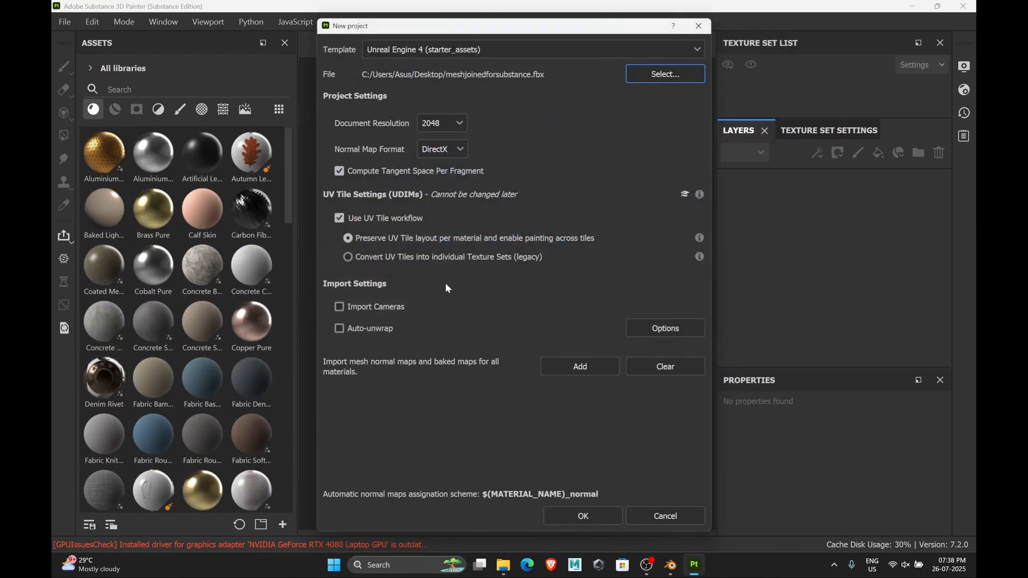
{"action": "left_click", "coordinate": [583, 516]}
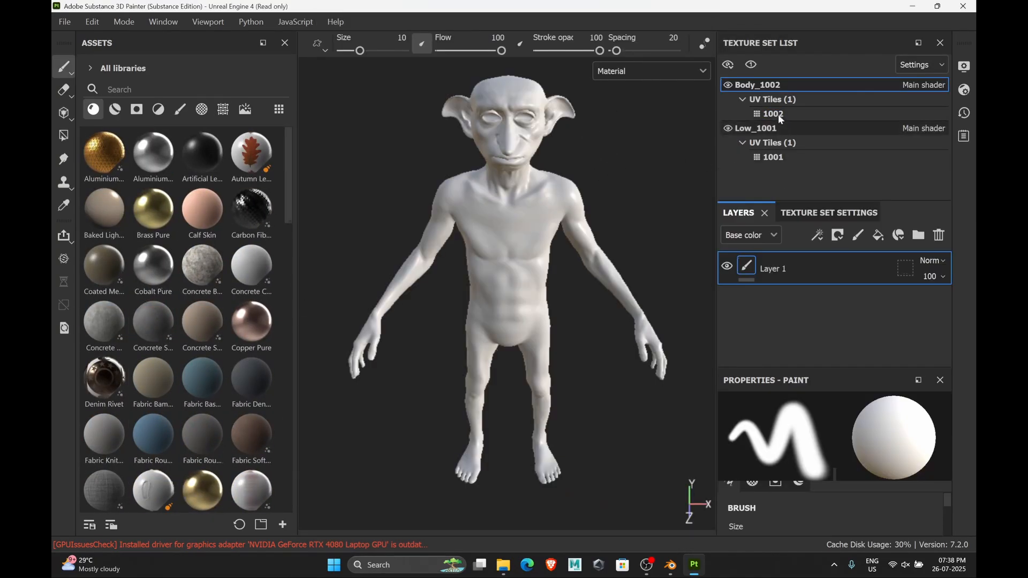
Inspect the Low_1001 and Body_1002 texture sets in the texture set list
{"action": "left_click", "coordinate": [775, 127]}
{"action": "left_click", "coordinate": [769, 88]}
{"action": "left_click", "coordinate": [783, 127]}
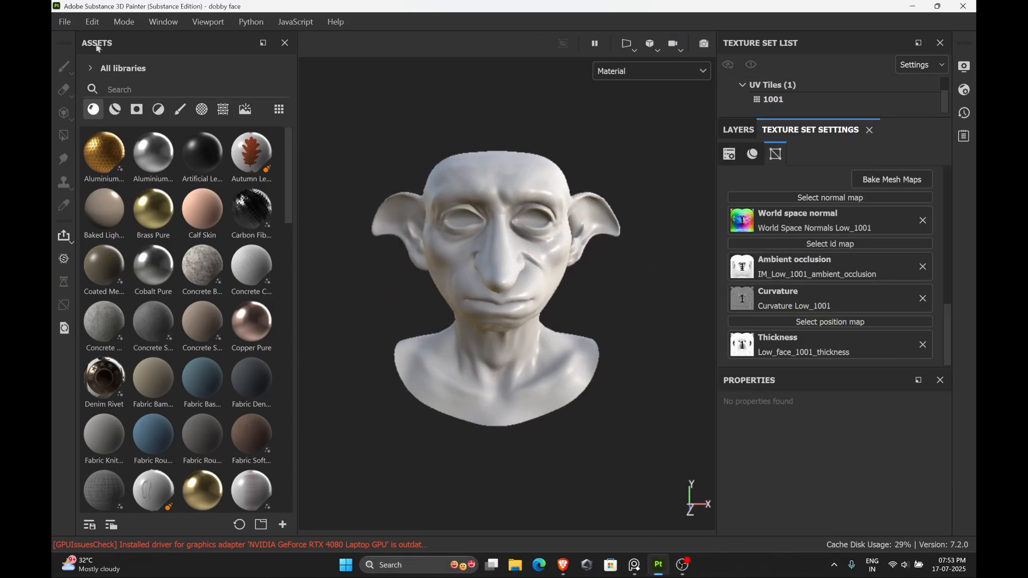
Import Face4kNormalMapImrpoved.png as a texture resource into the current project
{"action": "left_click", "coordinate": [64, 21]}
{"action": "left_click", "coordinate": [106, 248]}
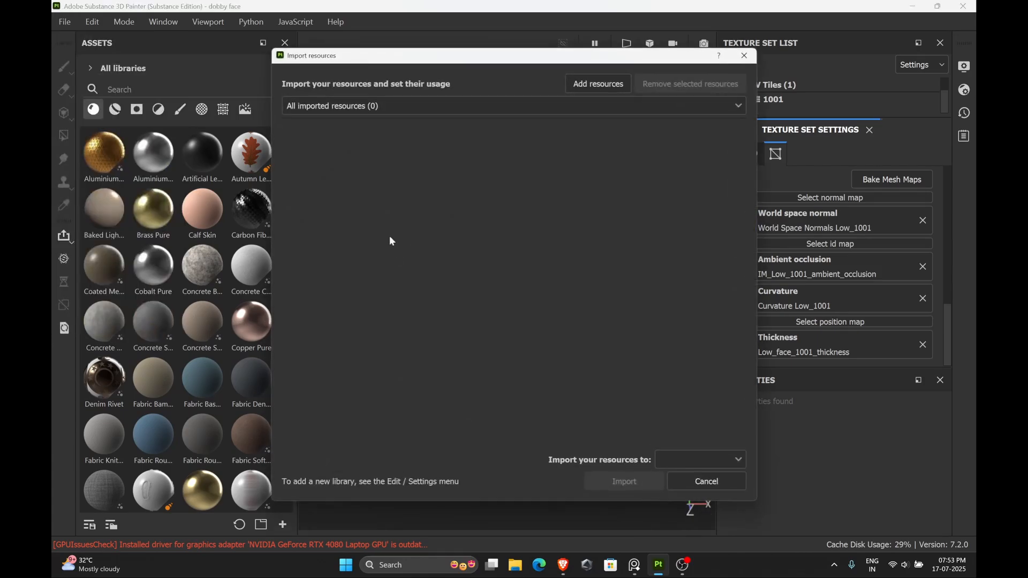
{"action": "left_click", "coordinate": [596, 83]}
{"action": "left_click", "coordinate": [426, 269]}
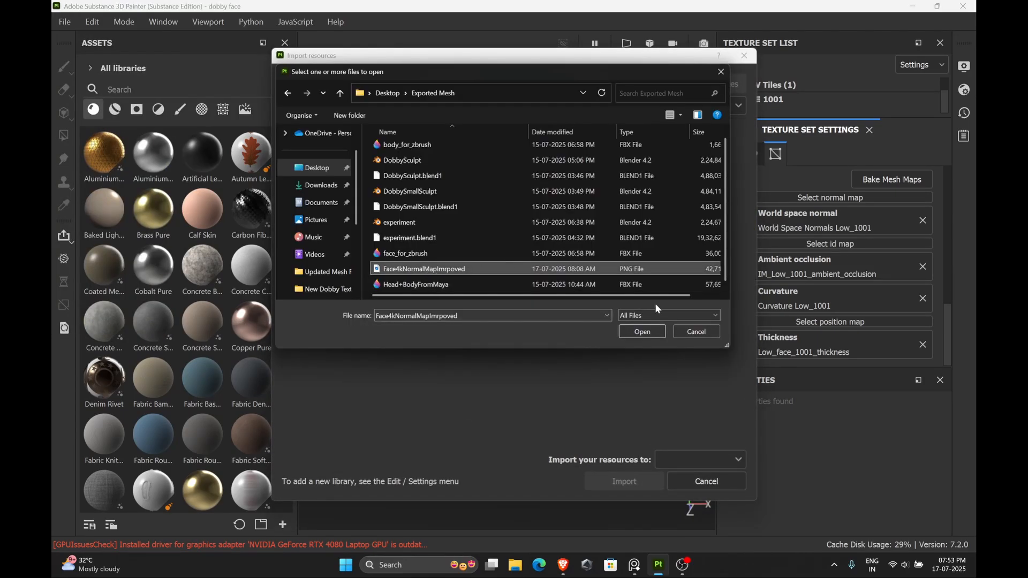
{"action": "left_click", "coordinate": [650, 331]}
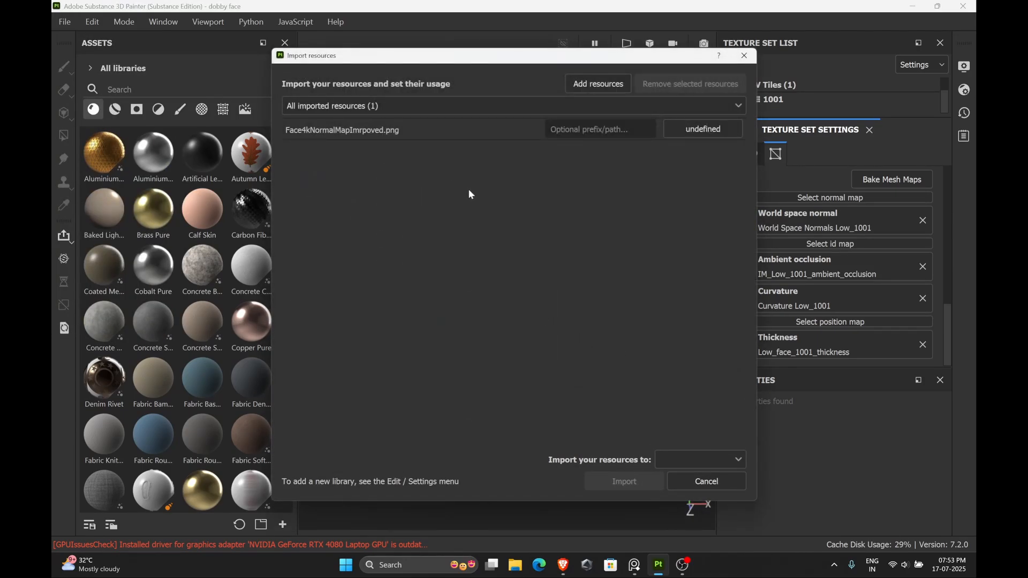
{"action": "left_click", "coordinate": [723, 130]}
{"action": "left_click", "coordinate": [734, 196]}
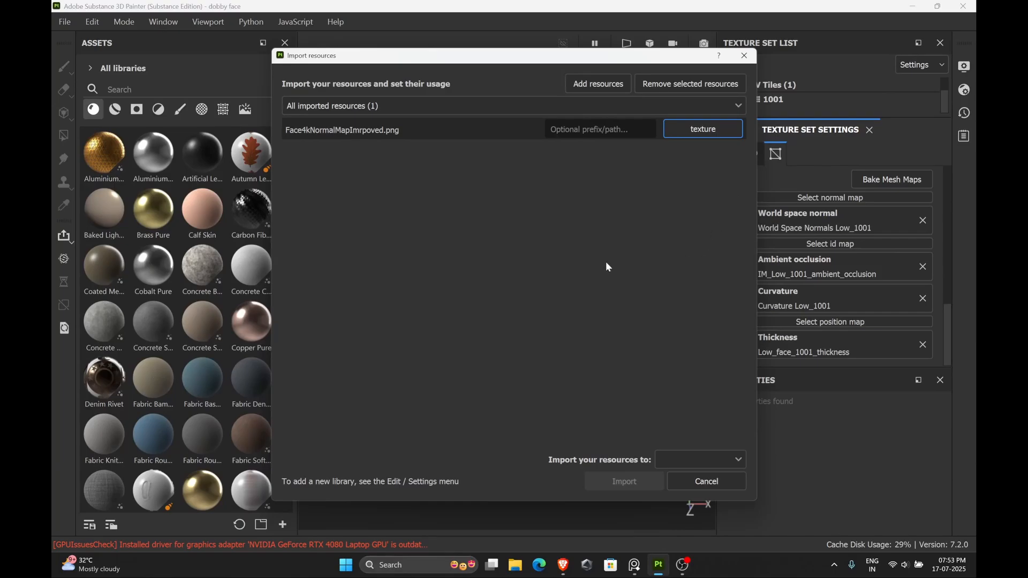
{"action": "left_click", "coordinate": [701, 459]}
{"action": "left_click", "coordinate": [696, 495]}
{"action": "left_click", "coordinate": [625, 481]}
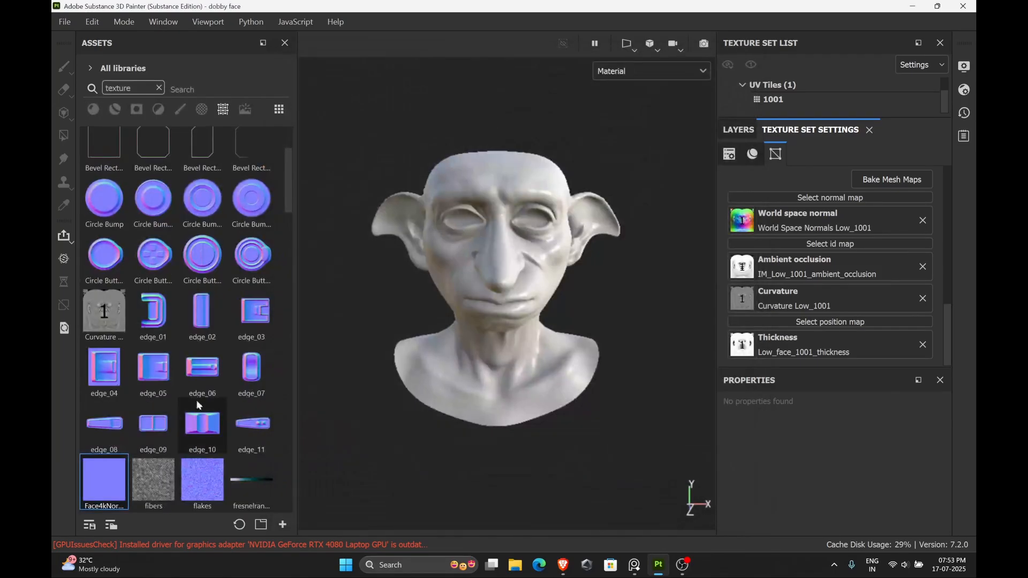
Assign the imported Face4kNormalMapImrpoved texture as the texture set's normal map
{"action": "left_click_drag", "start_coordinate": [90, 309], "coordinate": [820, 203]}
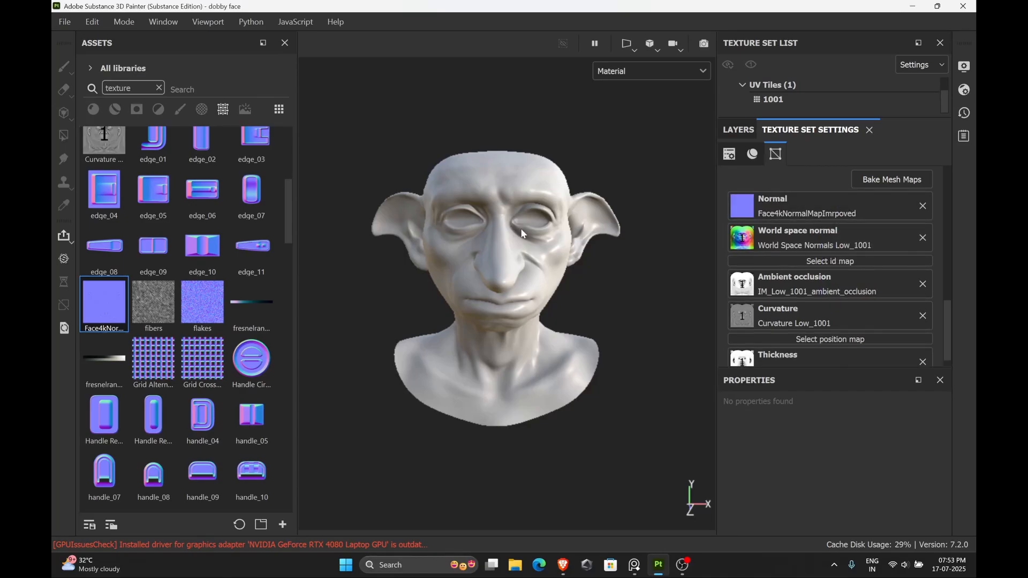
{"action": "scroll", "coordinate": [546, 226], "scroll_direction": "up", "scroll_amount": 3}
{"action": "scroll", "coordinate": [546, 227], "scroll_direction": "up", "scroll_amount": 2}
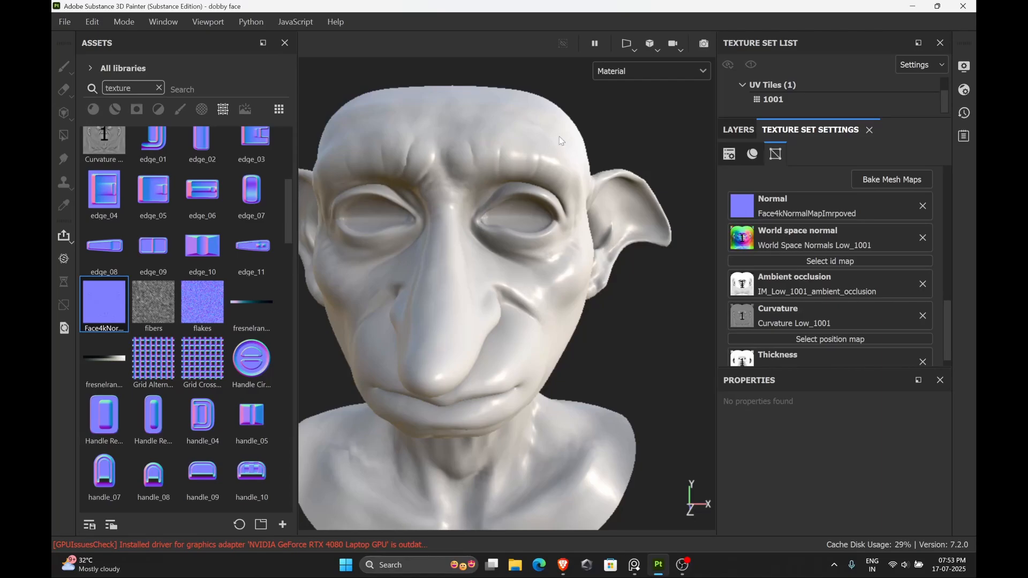
{"action": "right_click_drag", "start_coordinate": [495, 198], "coordinate": [456, 221], "text": "alt"}
Add a new fill layer to the head's layer stack and clear the asset search
{"action": "left_click", "coordinate": [738, 130]}
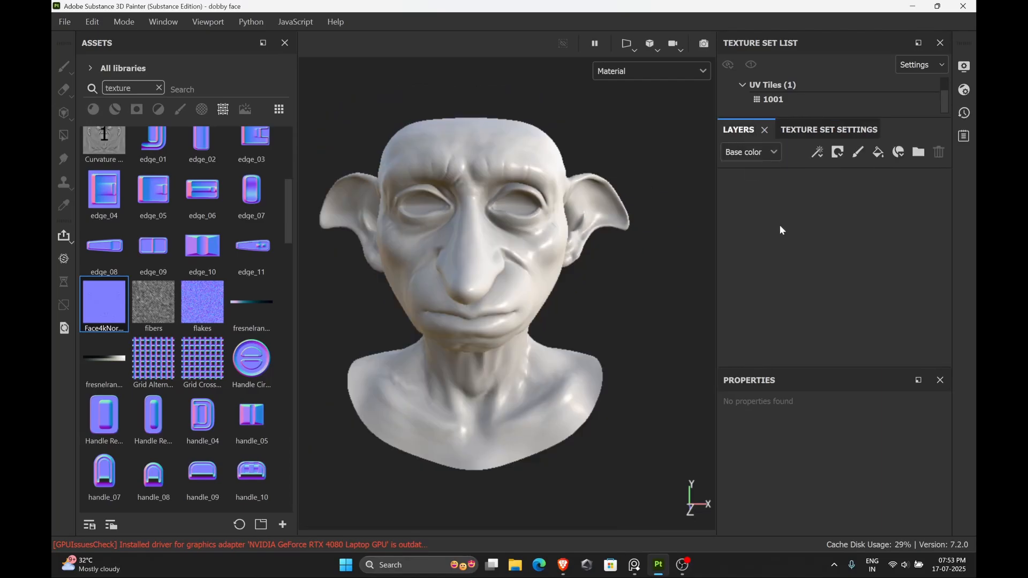
{"action": "left_click", "coordinate": [878, 153]}
{"action": "left_click", "coordinate": [159, 88]}
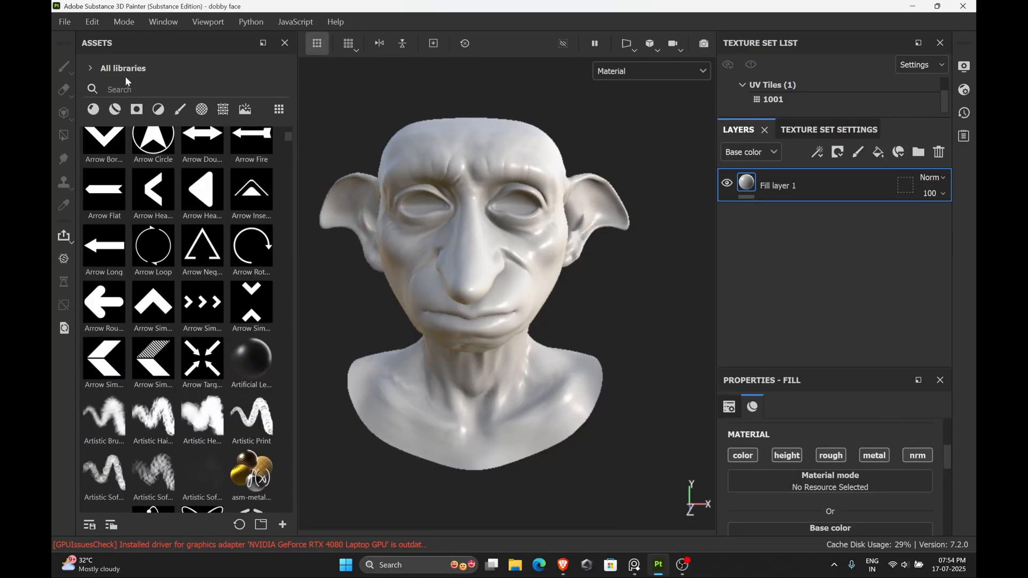
Import Head_Basecolor.png and Head_Normal.png from the Dobby_begin2 folder as texture resources into the project
{"action": "left_click", "coordinate": [64, 21]}
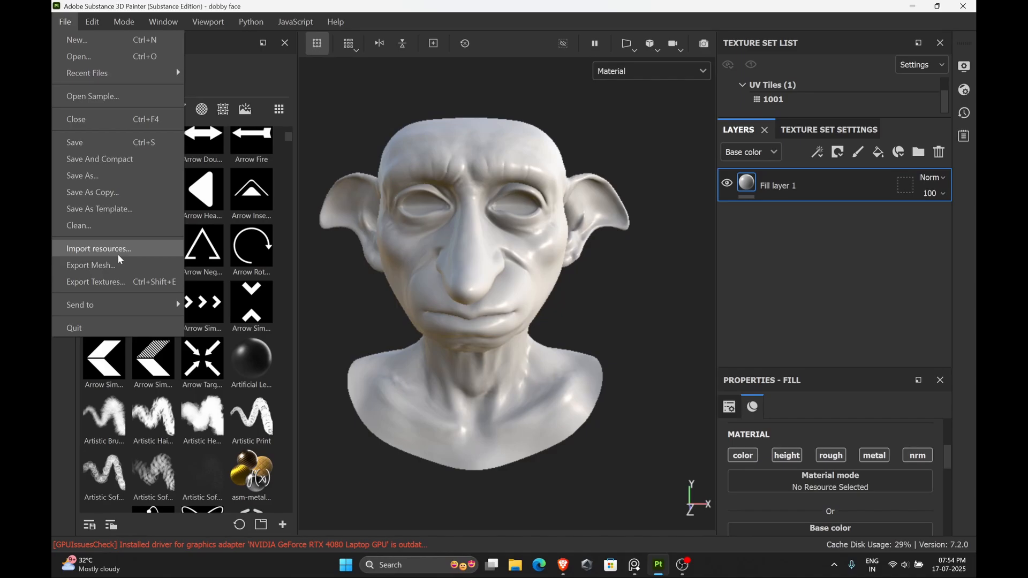
{"action": "left_click", "coordinate": [99, 249]}
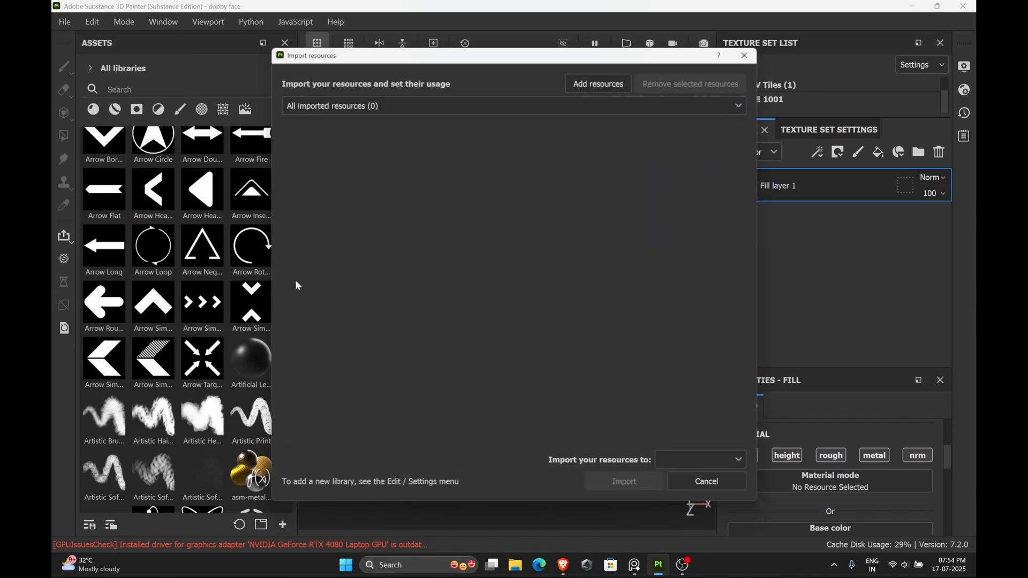
{"action": "left_click", "coordinate": [588, 84]}
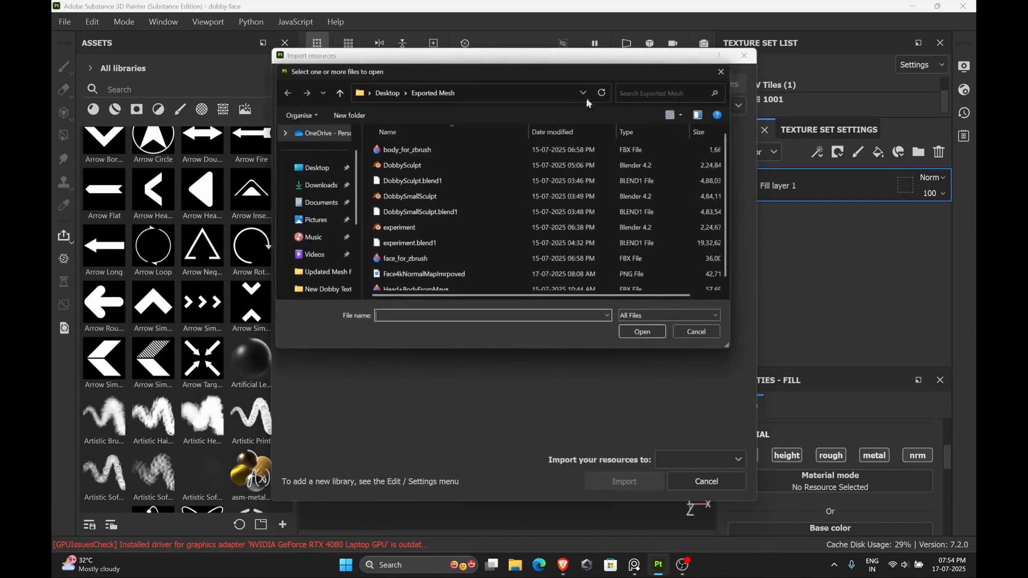
{"action": "left_click", "coordinate": [323, 272]}
{"action": "left_click", "coordinate": [323, 289]}
{"action": "scroll", "coordinate": [316, 275], "scroll_direction": "down", "scroll_amount": 3}
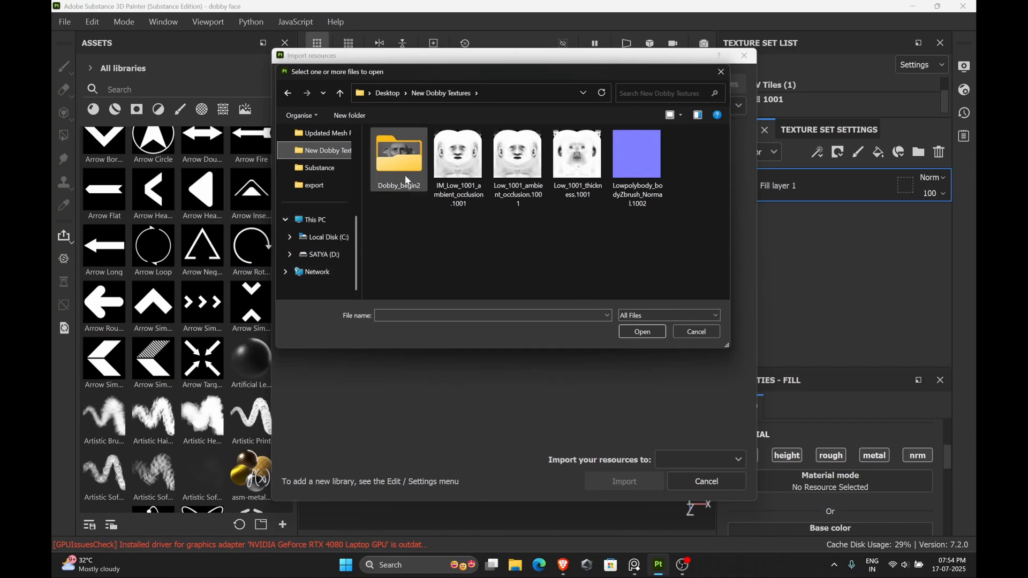
{"action": "double_click", "coordinate": [408, 158]}
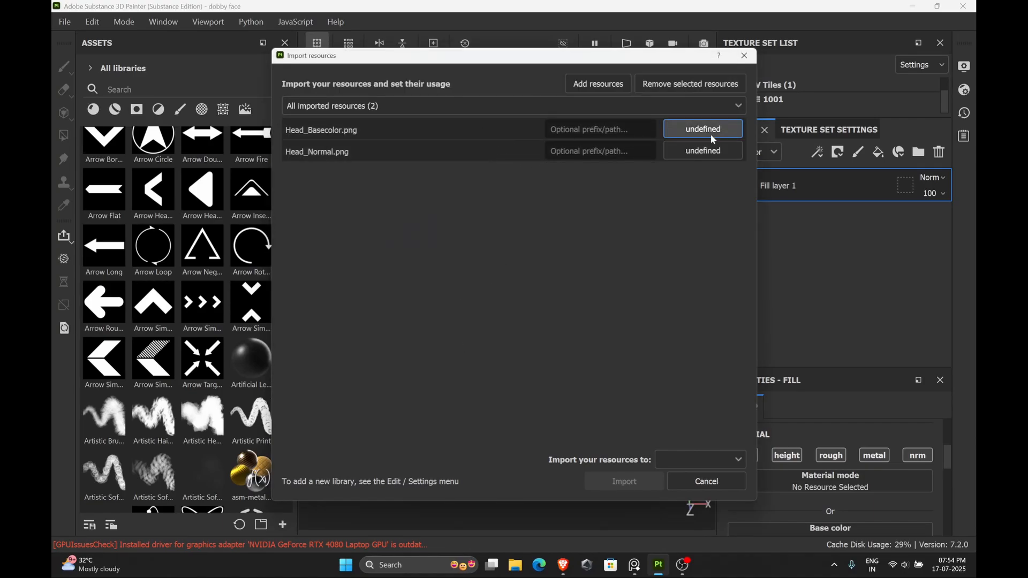
{"action": "left_click", "coordinate": [703, 129]}
{"action": "left_click", "coordinate": [706, 161]}
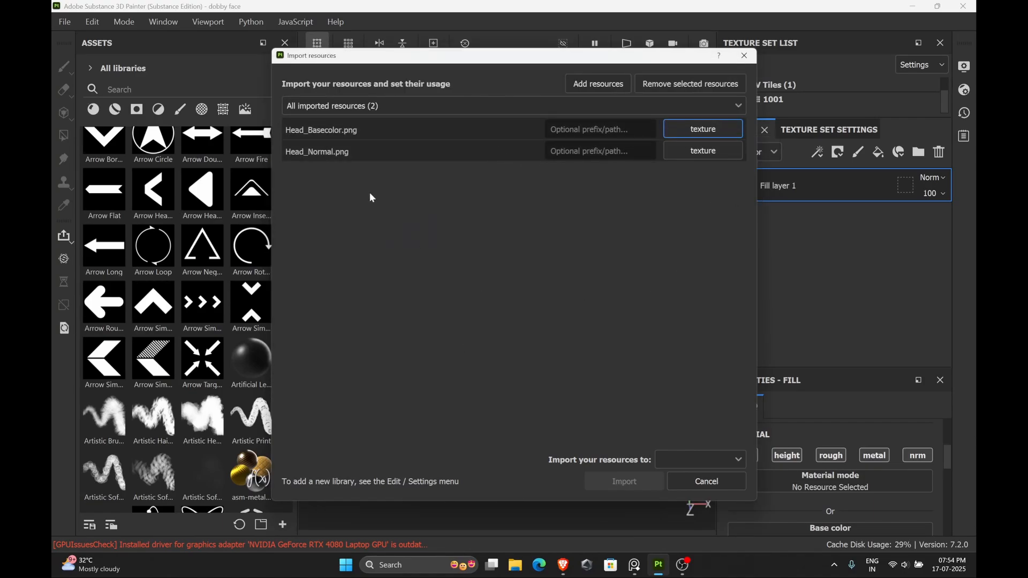
{"action": "left_click", "coordinate": [695, 465]}
{"action": "left_click", "coordinate": [696, 478]}
{"action": "left_click", "coordinate": [624, 481]}
Plug Head_Basecolor into the fill layer's base color and Head_Normal into its normal channel
{"action": "left_click_drag", "start_coordinate": [811, 373], "coordinate": [811, 291]}
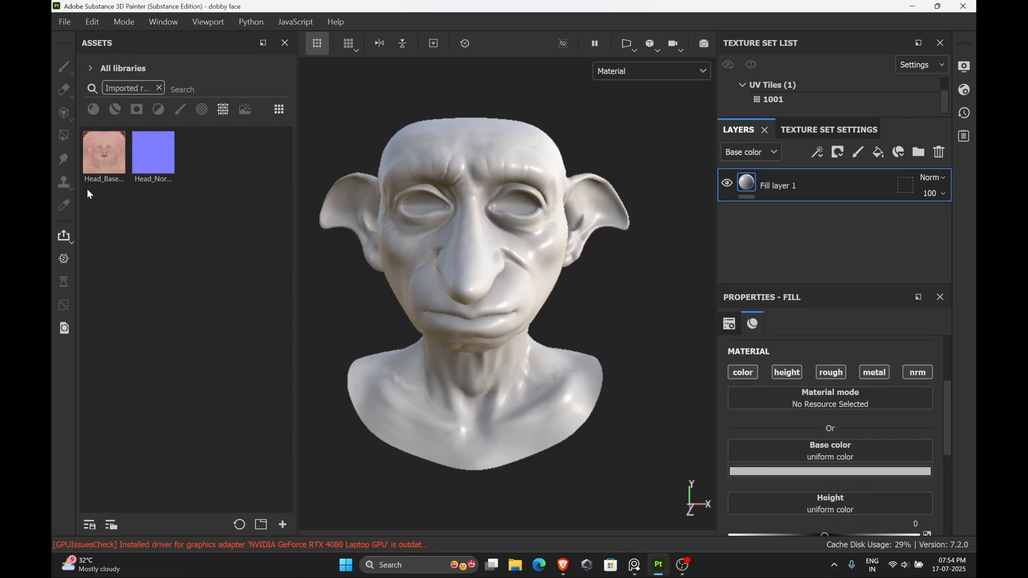
{"action": "left_click_drag", "start_coordinate": [101, 161], "coordinate": [777, 456]}
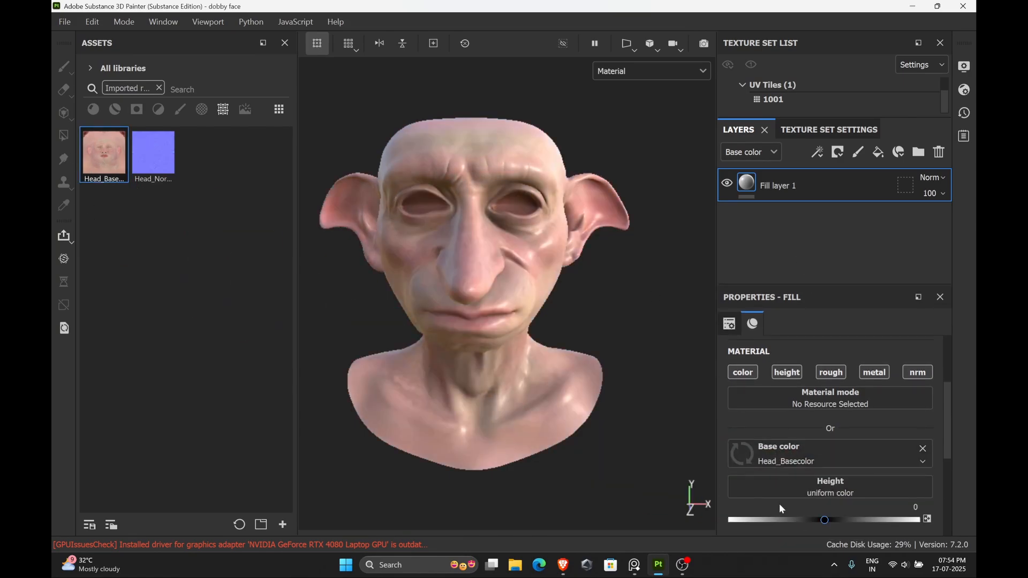
{"action": "scroll", "coordinate": [778, 498], "scroll_direction": "down", "scroll_amount": 5}
{"action": "left_click_drag", "start_coordinate": [158, 171], "coordinate": [796, 497]}
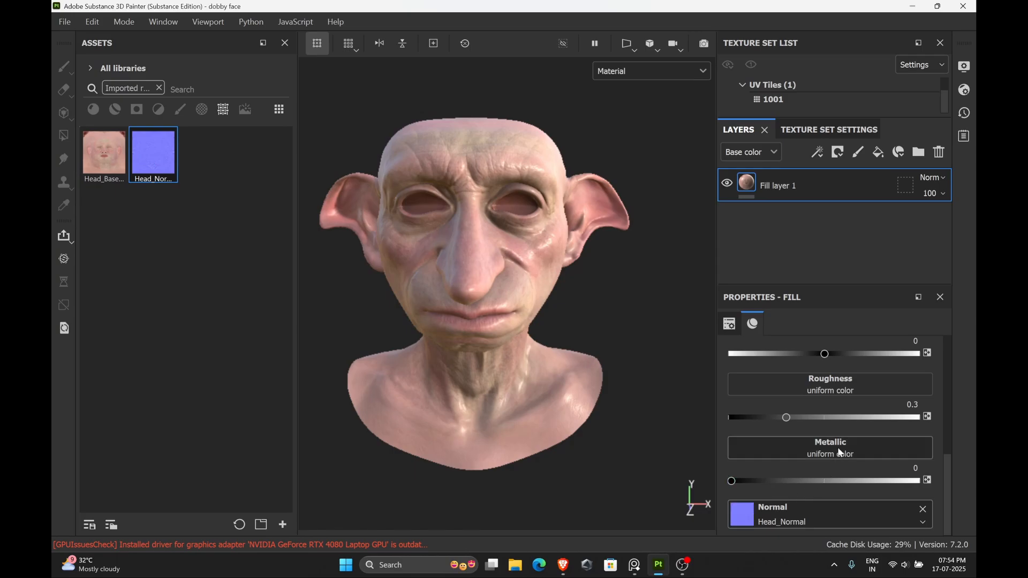
Raise the fill layer's roughness value
{"action": "left_click", "coordinate": [787, 417]}
{"action": "left_click_drag", "start_coordinate": [786, 416], "coordinate": [806, 416]}
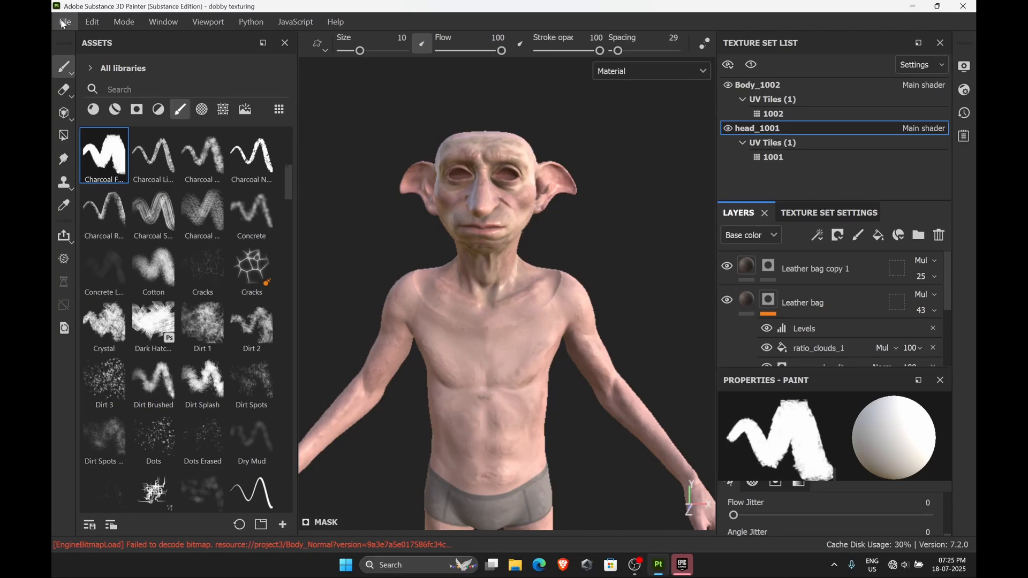
Open texture export and keep only the BaseColor and Normal output maps for Body_1002 and head_1001
{"action": "left_click", "coordinate": [65, 22]}
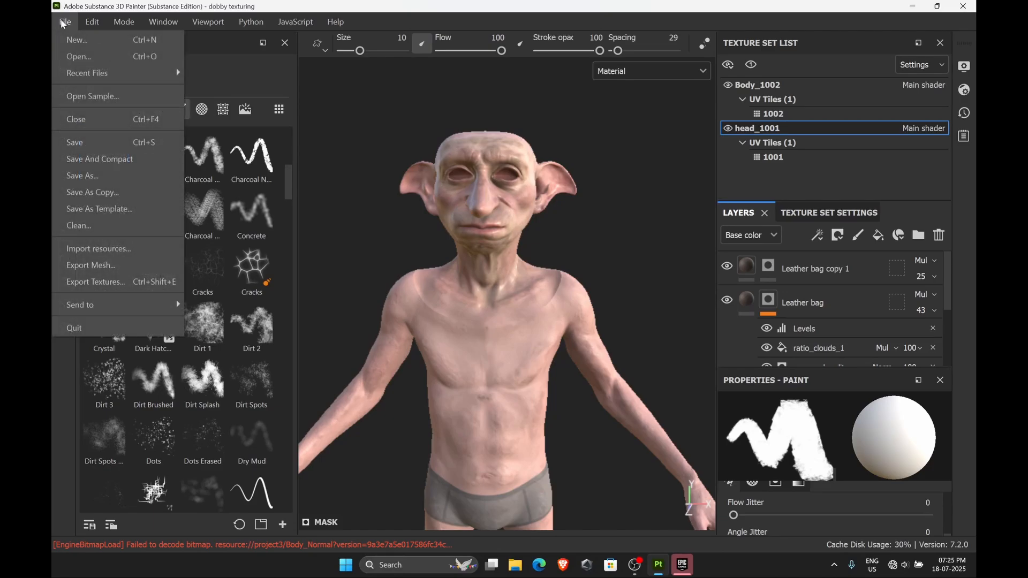
{"action": "left_click", "coordinate": [94, 282]}
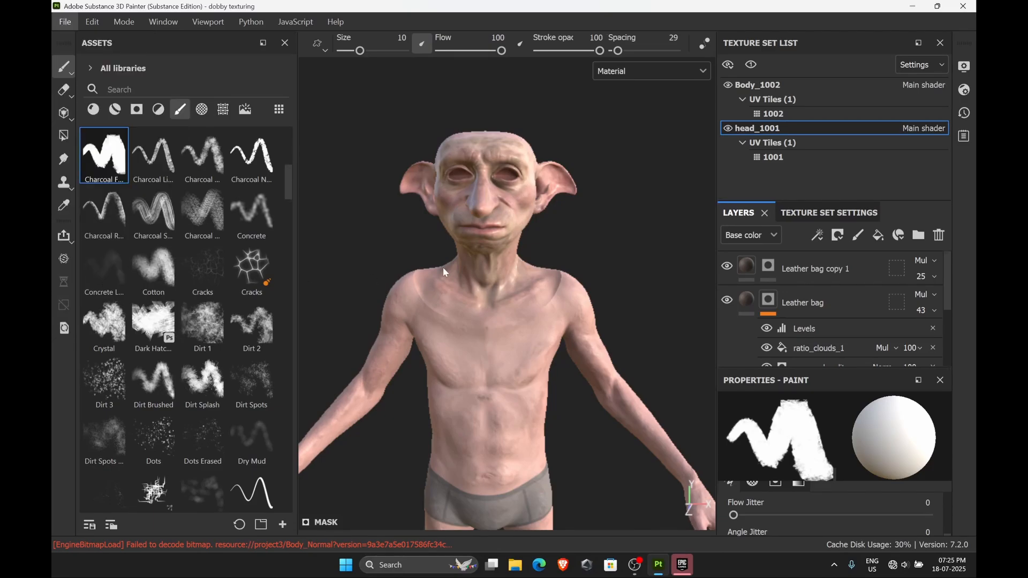
{"action": "left_click", "coordinate": [185, 95]}
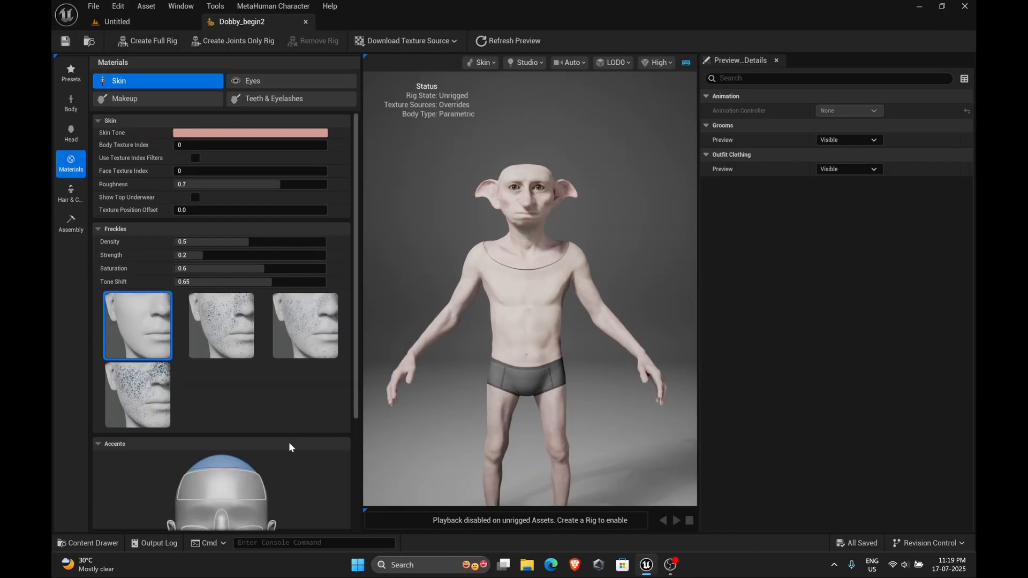
{"action": "scroll", "coordinate": [304, 416], "scroll_direction": "down", "scroll_amount": 5}
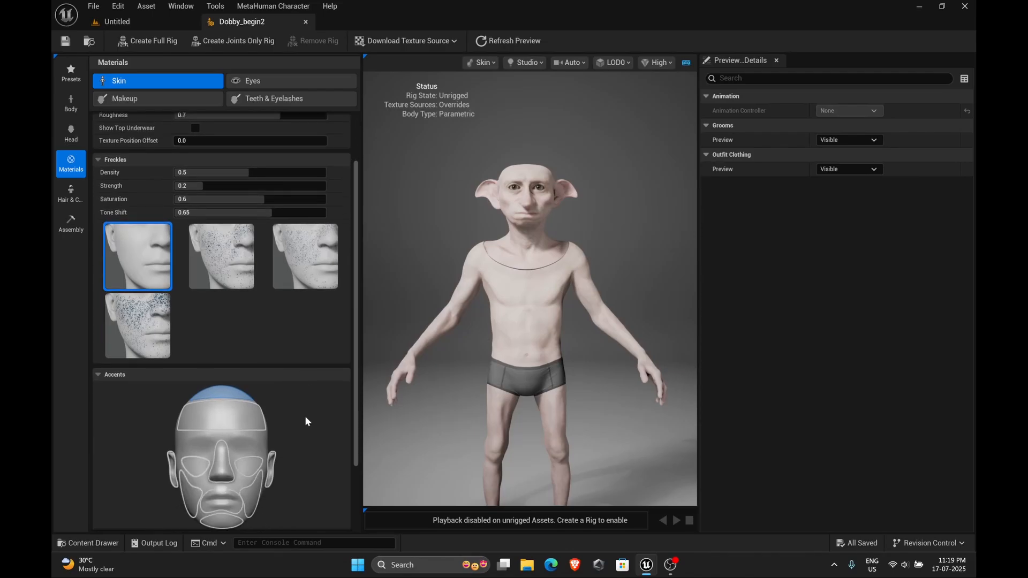
{"action": "scroll", "coordinate": [307, 420], "scroll_direction": "down", "scroll_amount": 3}
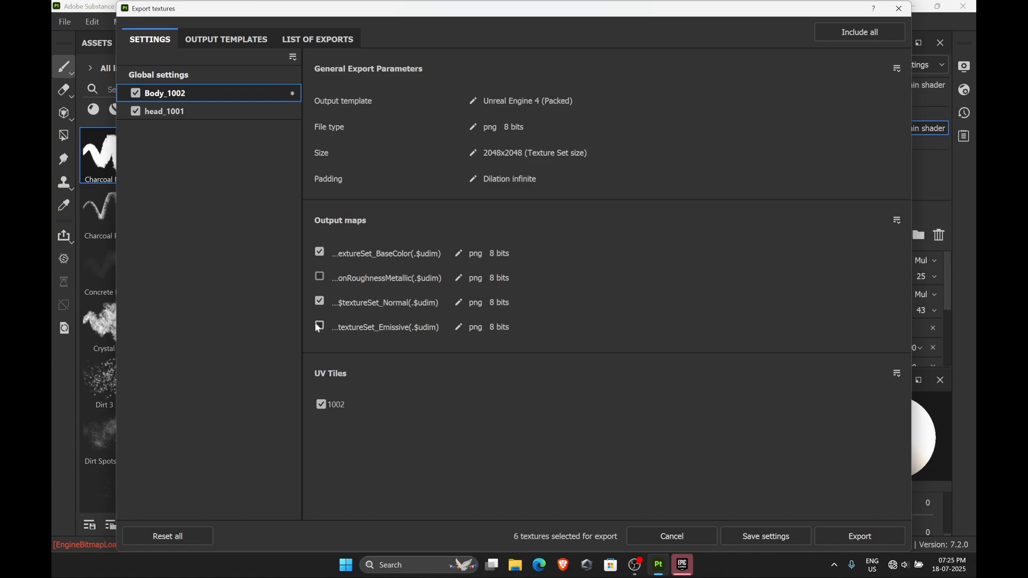
{"action": "left_click", "coordinate": [171, 109]}
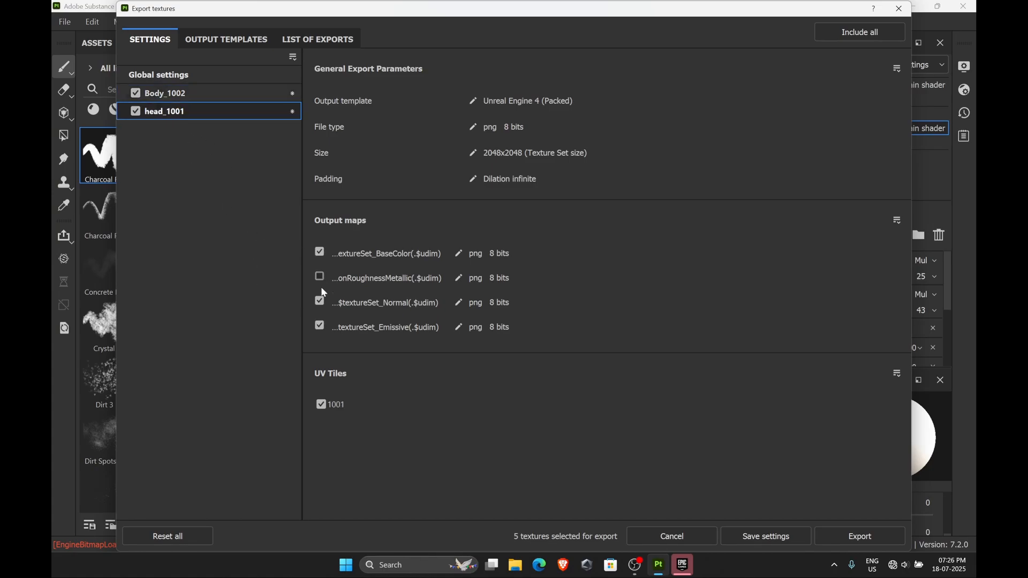
Set the global export file type to exr and the size to 2048
{"action": "left_click", "coordinate": [182, 76]}
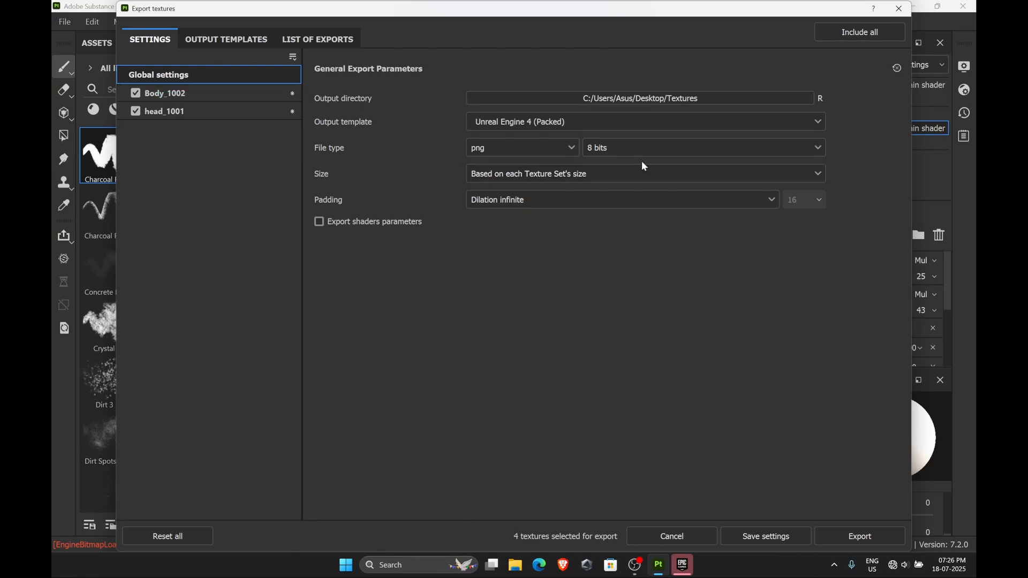
{"action": "left_click", "coordinate": [521, 145]}
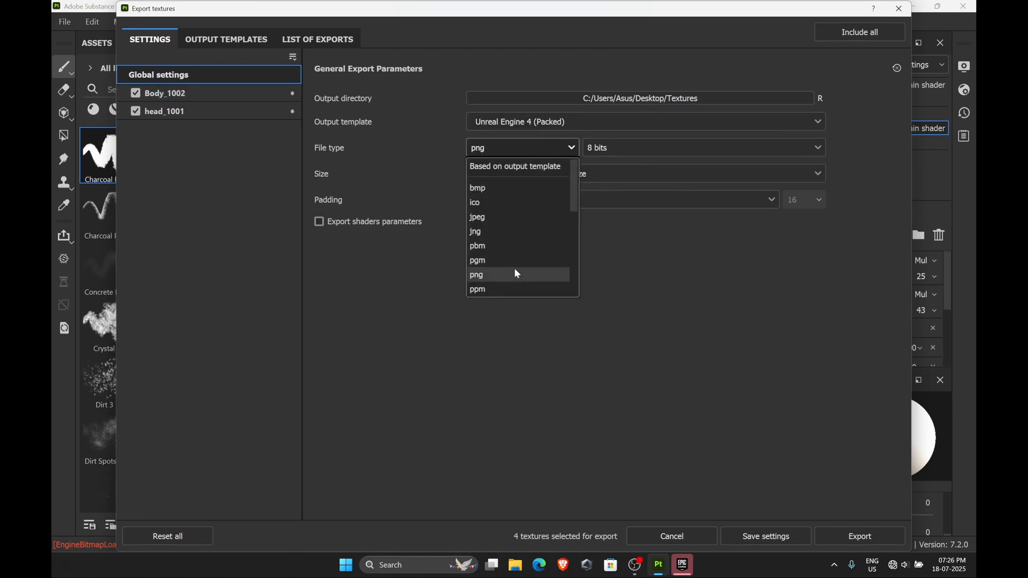
{"action": "scroll", "coordinate": [493, 269], "scroll_direction": "down", "scroll_amount": 1}
{"action": "scroll", "coordinate": [492, 271], "scroll_direction": "up", "scroll_amount": 3}
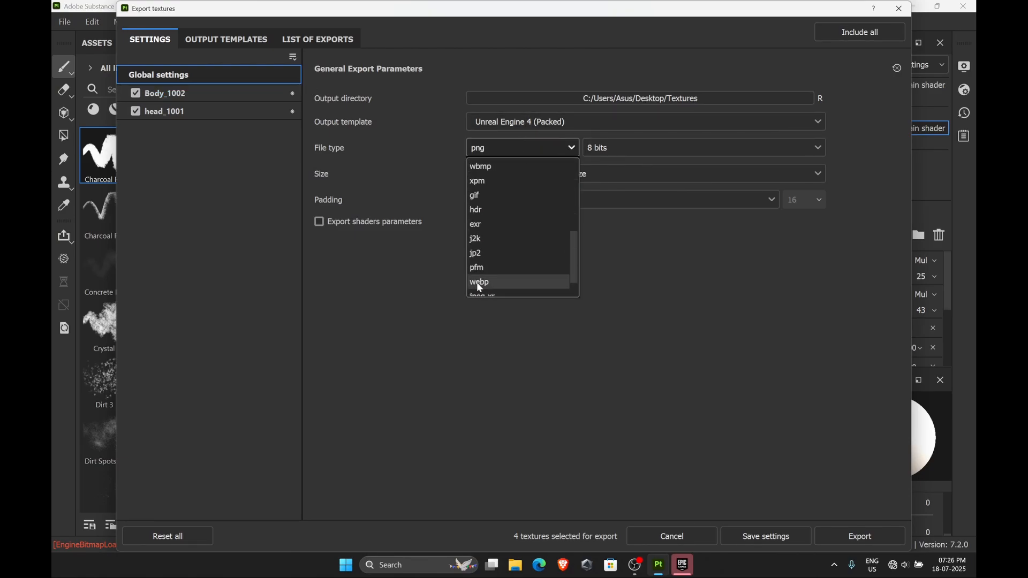
{"action": "left_click", "coordinate": [484, 226]}
{"action": "left_click", "coordinate": [538, 175]}
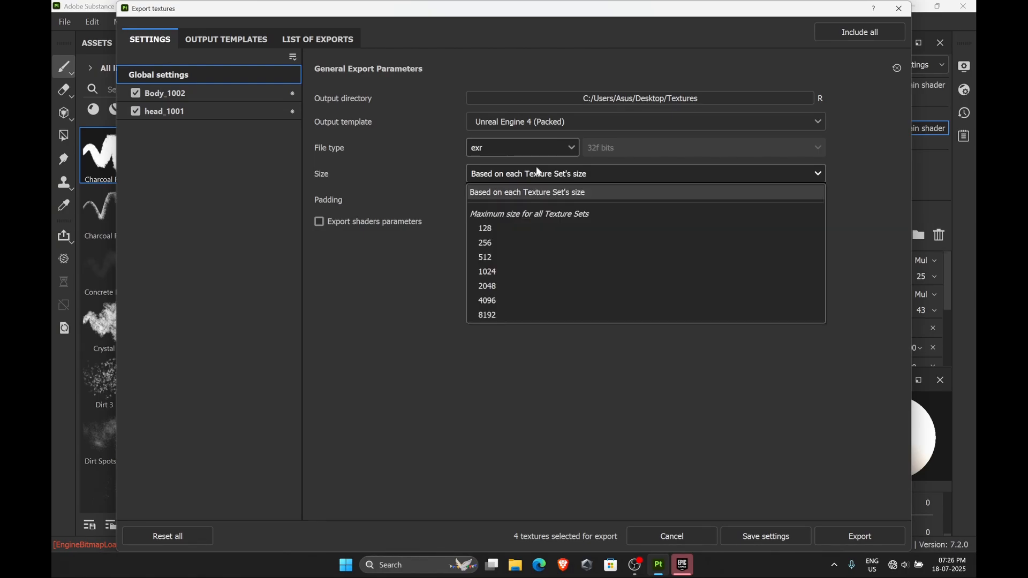
{"action": "left_click", "coordinate": [503, 288]}
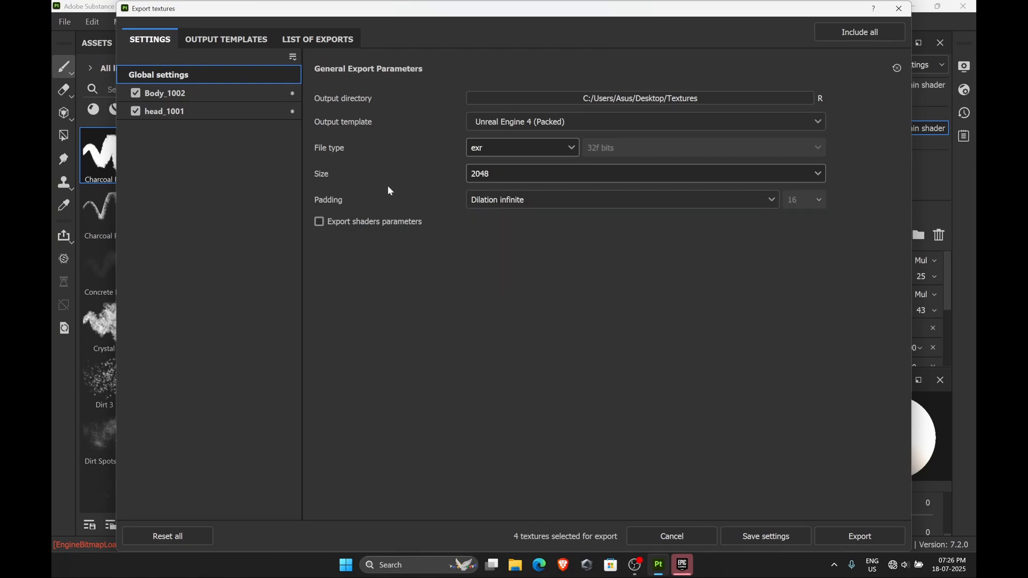
Export the textures for both texture sets and close the export dialog
{"action": "left_click", "coordinate": [197, 98]}
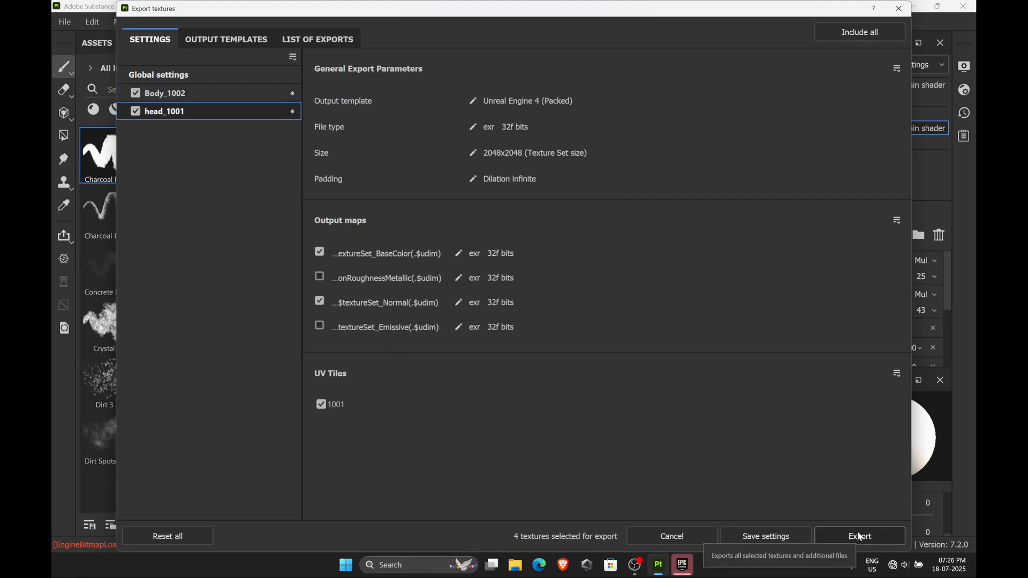
{"action": "left_click", "coordinate": [860, 537]}
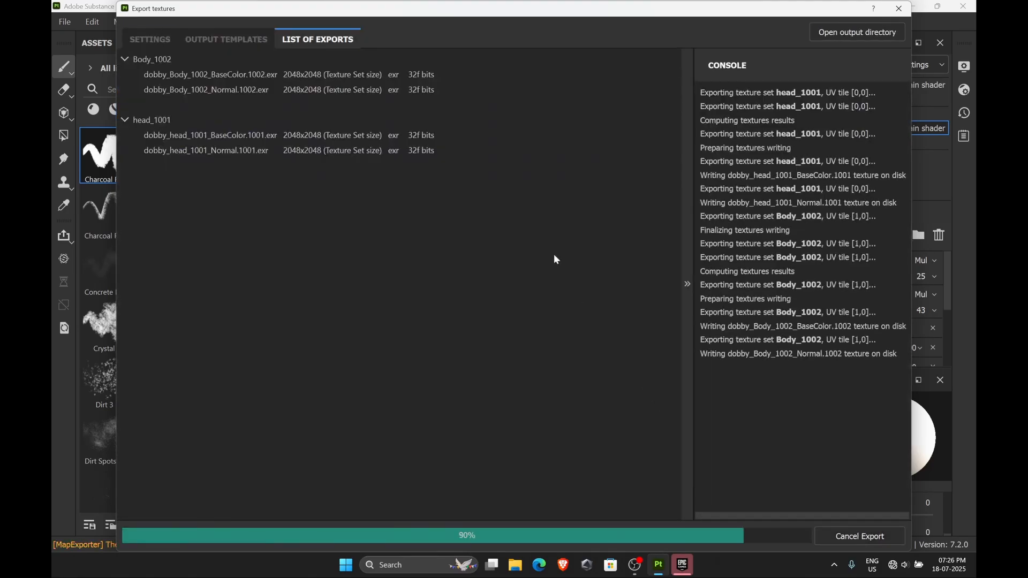
{"action": "left_click", "coordinate": [900, 9]}
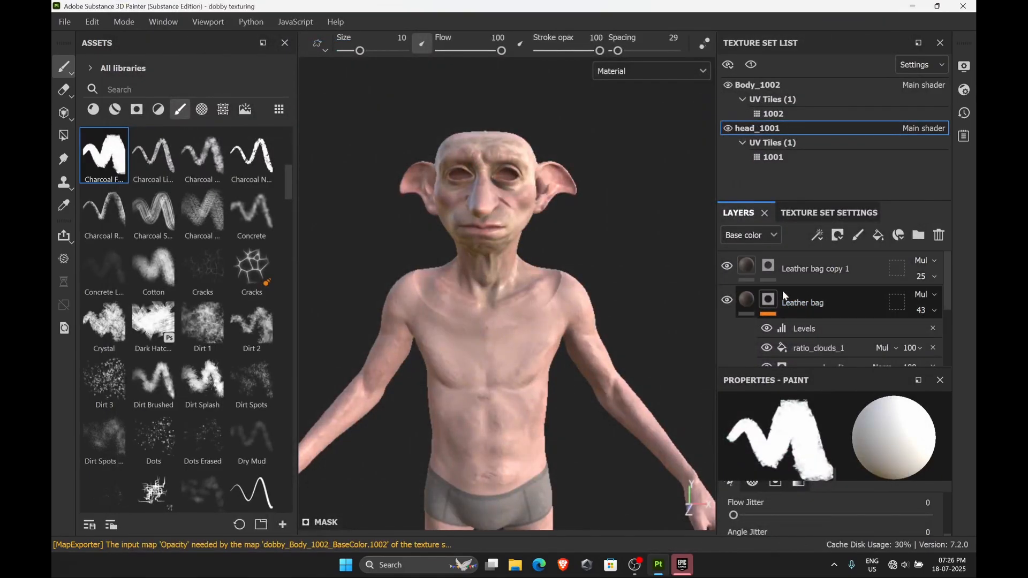
Select Fill layer 1 and import the three Head_Basecolor_Animated_CM textures into the project as texture resources
{"action": "scroll", "coordinate": [805, 353], "scroll_direction": "down", "scroll_amount": 4}
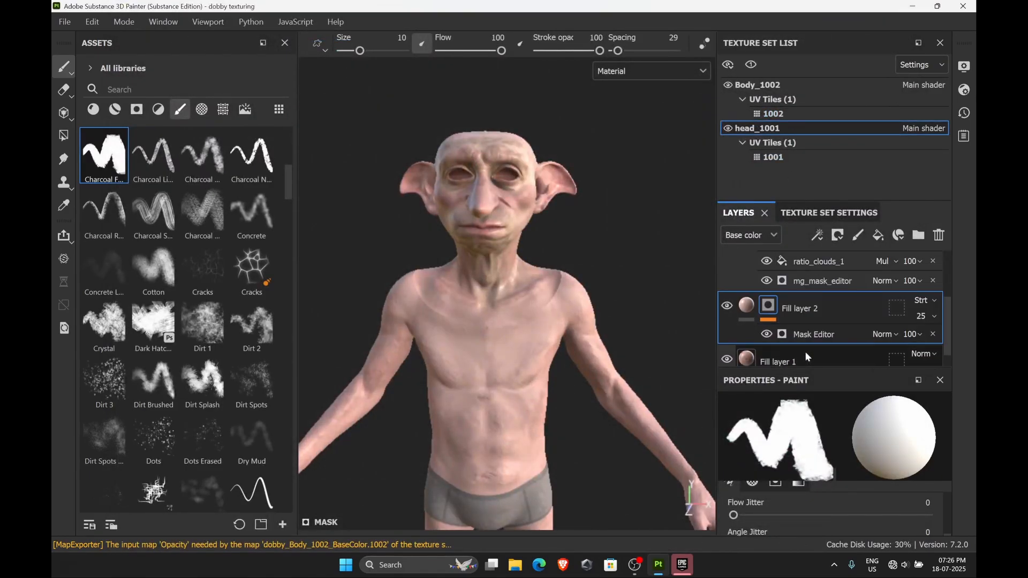
{"action": "left_click", "coordinate": [788, 342]}
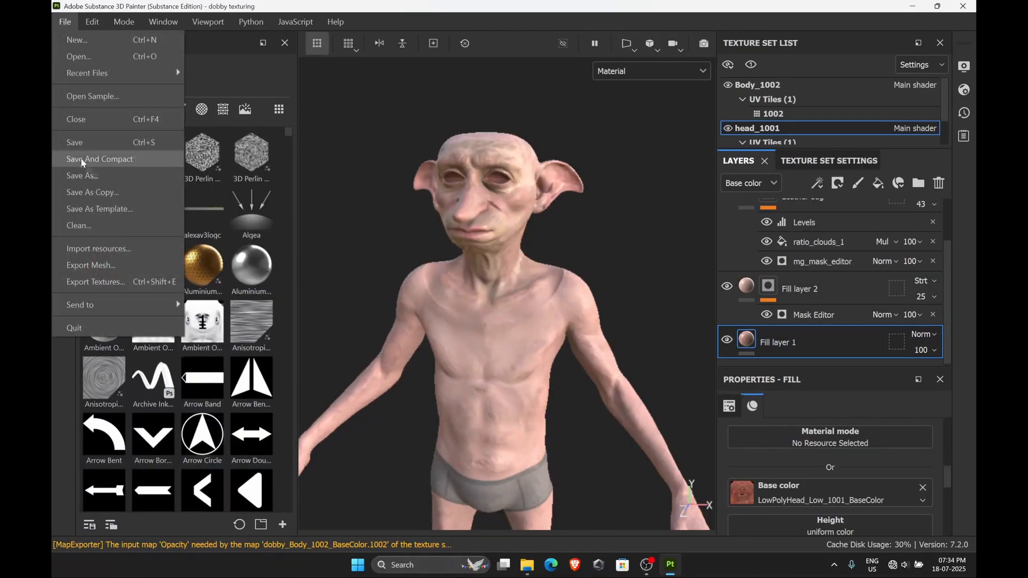
{"action": "left_click", "coordinate": [102, 222]}
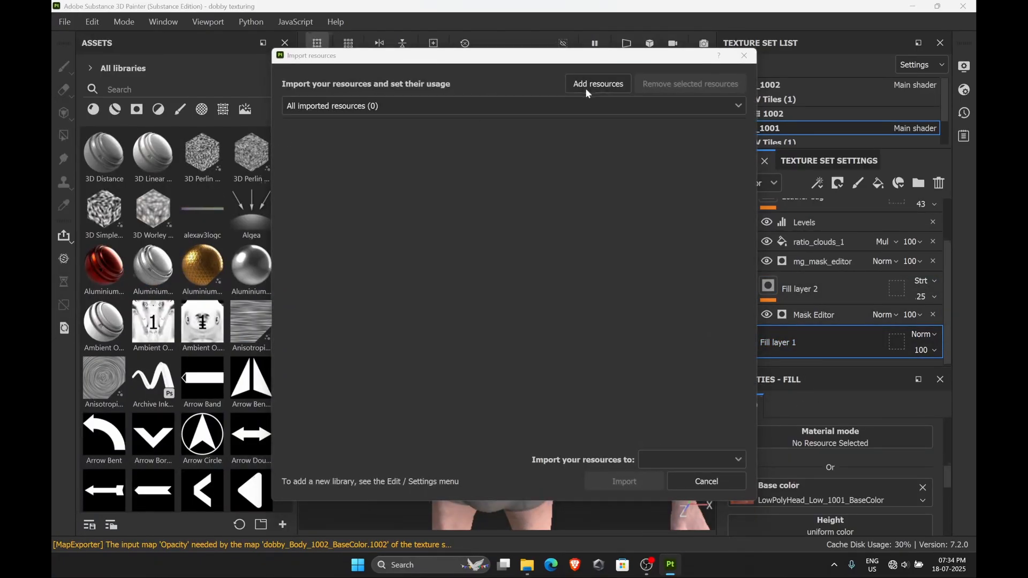
{"action": "left_click", "coordinate": [599, 82]}
{"action": "left_click", "coordinate": [689, 190]}
{"action": "left_click", "coordinate": [572, 190], "text": "shift"}
{"action": "left_click", "coordinate": [643, 332]}
{"action": "left_click", "coordinate": [498, 131]}
{"action": "left_click", "coordinate": [498, 173], "text": "shift"}
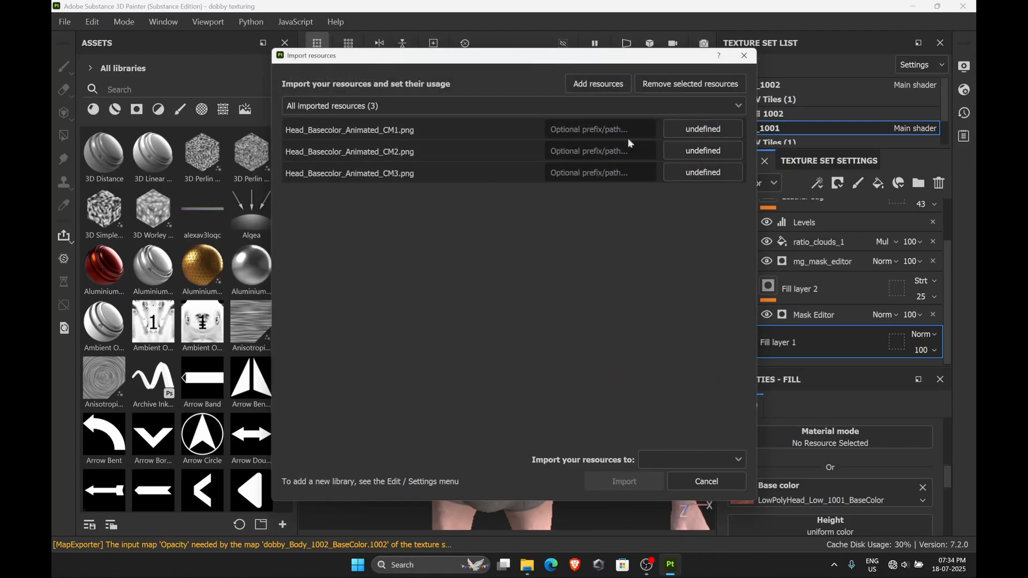
{"action": "left_click", "coordinate": [700, 132]}
{"action": "left_click", "coordinate": [696, 191]}
{"action": "left_click", "coordinate": [664, 460]}
{"action": "left_click", "coordinate": [664, 491]}
{"action": "left_click", "coordinate": [624, 481]}
Import the three Head_Normal_Animated_WM normal maps into the project as texture resources
{"action": "left_click", "coordinate": [65, 23]}
{"action": "left_click", "coordinate": [102, 223]}
{"action": "left_click", "coordinate": [600, 85]}
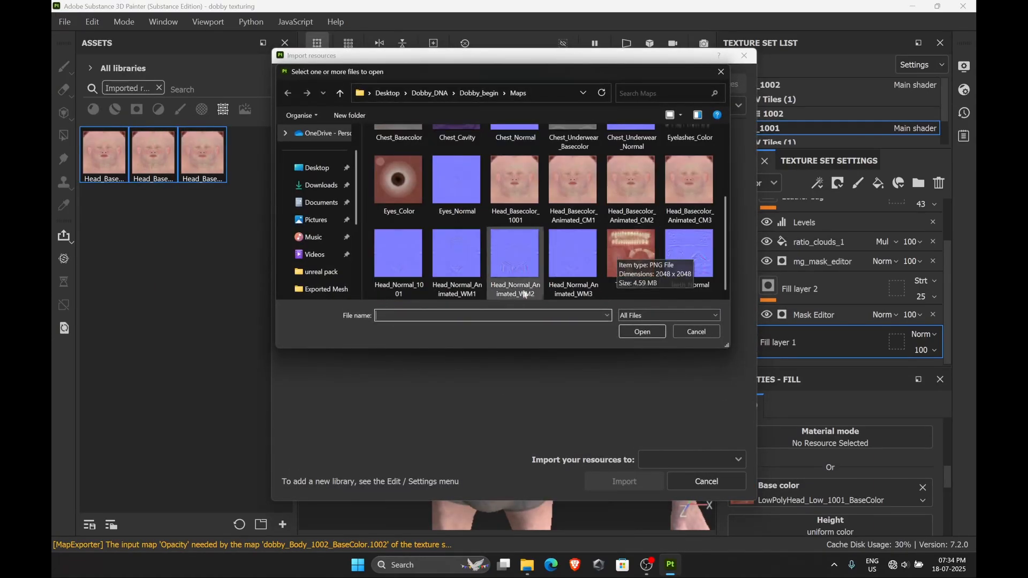
{"action": "left_click", "coordinate": [455, 257]}
{"action": "left_click", "coordinate": [573, 257], "text": "shift"}
{"action": "left_click", "coordinate": [643, 331]}
{"action": "left_click", "coordinate": [482, 172], "text": "shift"}
{"action": "left_click", "coordinate": [675, 132]}
{"action": "left_click", "coordinate": [681, 191]}
{"action": "left_click", "coordinate": [692, 460]}
{"action": "left_click", "coordinate": [663, 491]}
{"action": "left_click", "coordinate": [624, 481]}
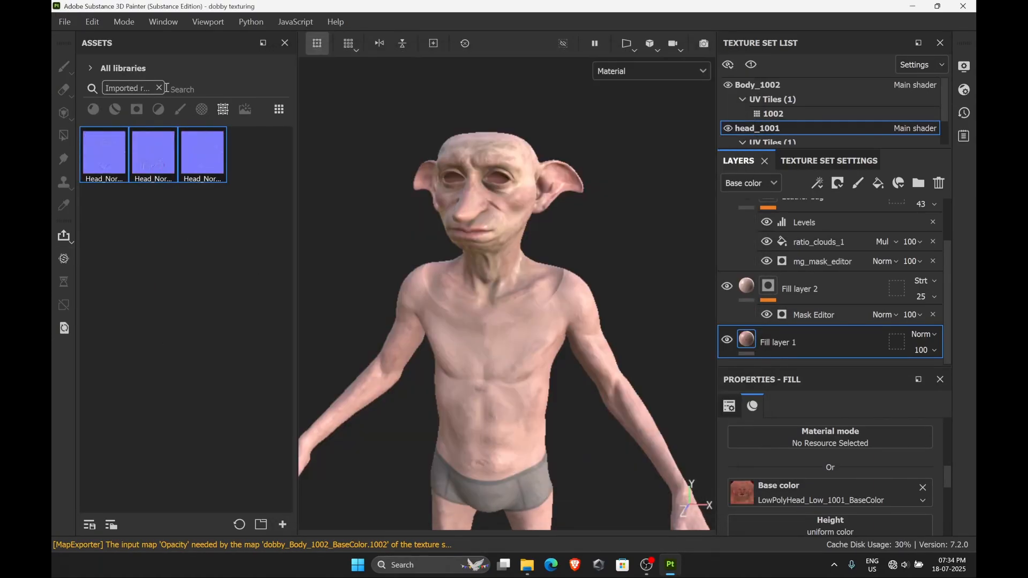
Search the assets for head and assign a head normal map to Fill layer 1's Normal channel
{"action": "left_click", "coordinate": [159, 88]}
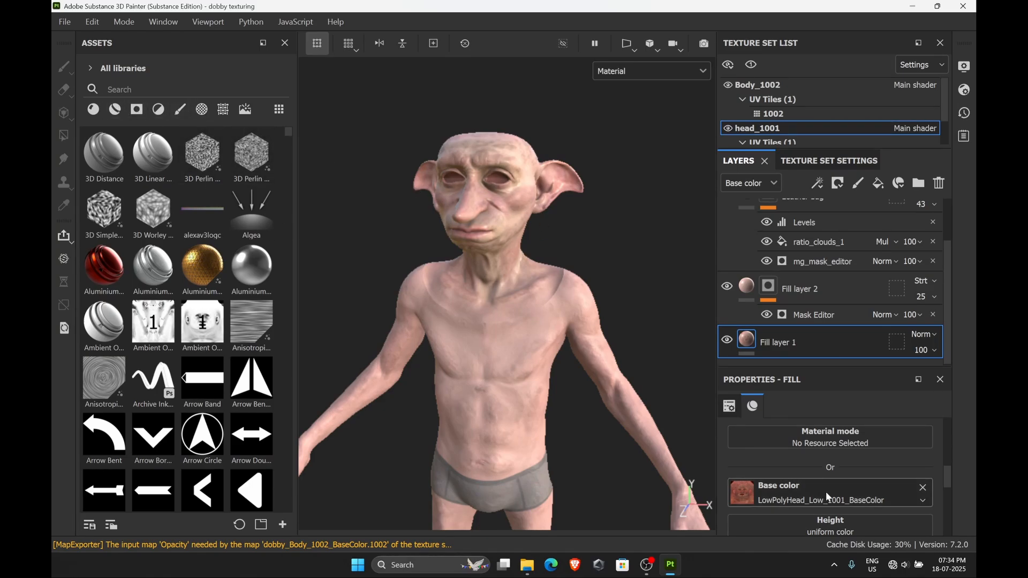
{"action": "scroll", "coordinate": [826, 491], "scroll_direction": "down", "scroll_amount": 6}
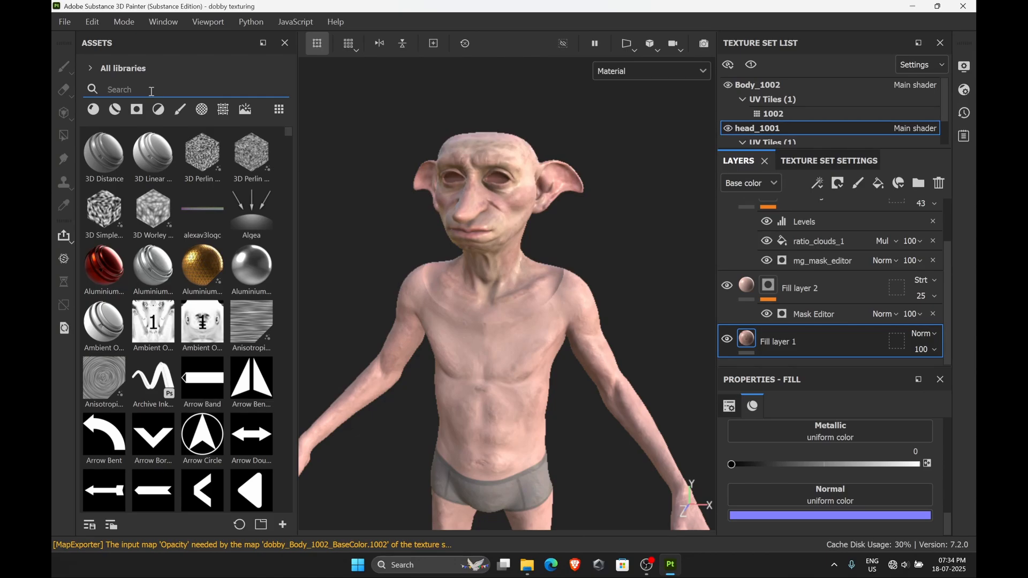
{"action": "type", "text": "normal"}
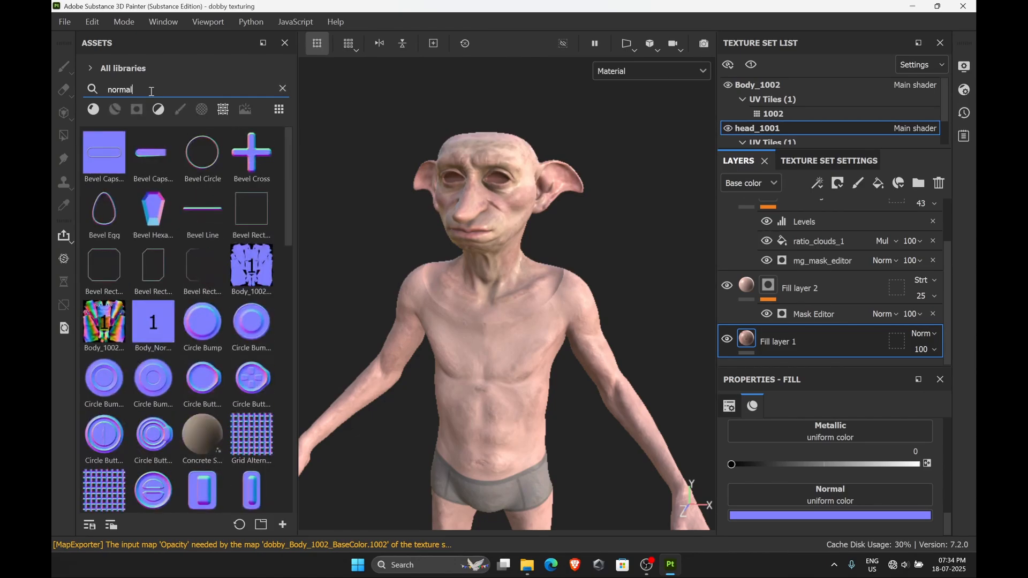
{"action": "key", "text": "BackSpace"}
{"action": "key", "text": "BackSpace"}
{"action": "key", "text": "BackSpace"}
{"action": "key", "text": "BackSpace"}
{"action": "key", "text": "BackSpace"}
{"action": "key", "text": "BackSpace"}
{"action": "type", "text": "head"}
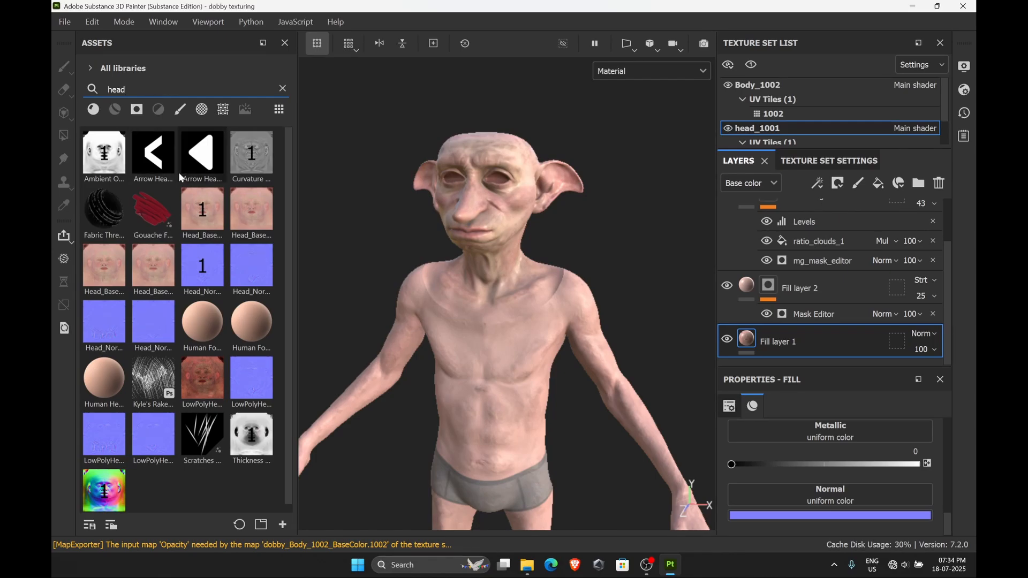
{"action": "left_click_drag", "start_coordinate": [249, 273], "coordinate": [803, 499]}
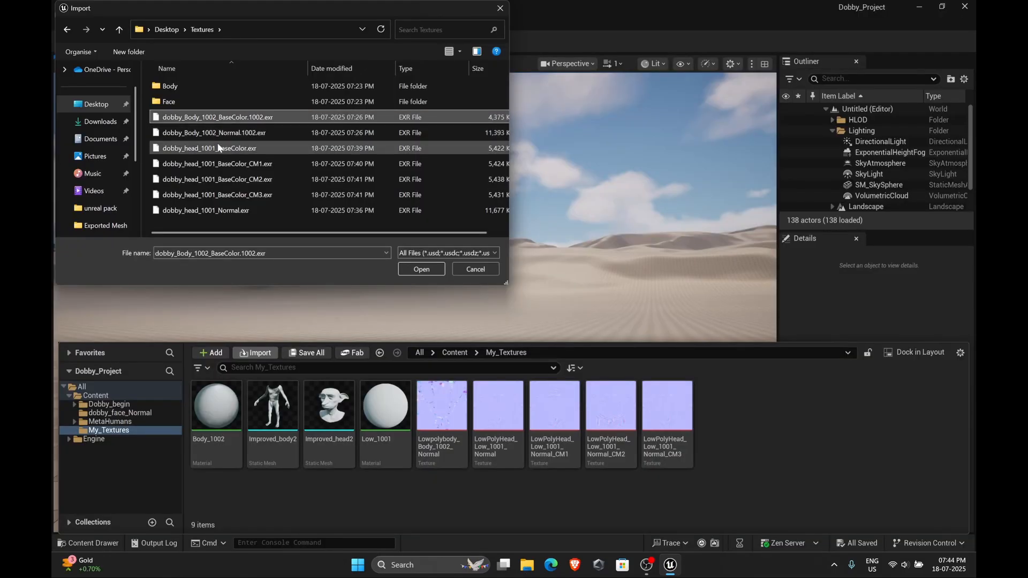
In Unreal Engine, import the four dobby_head_1001 BaseColor EXRs and dobby_Body_1002_BaseColor.1002.exr into My_Textures
{"action": "left_click", "coordinate": [208, 149]}
{"action": "left_click", "coordinate": [300, 195], "text": "shift"}
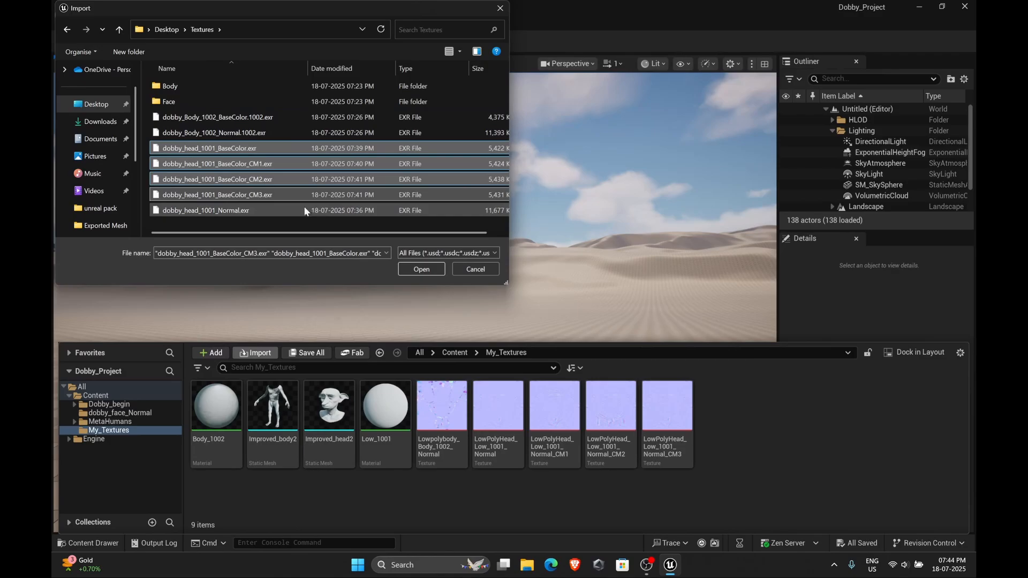
{"action": "left_click", "coordinate": [422, 268]}
{"action": "left_click", "coordinate": [255, 352]}
{"action": "left_click", "coordinate": [225, 116]}
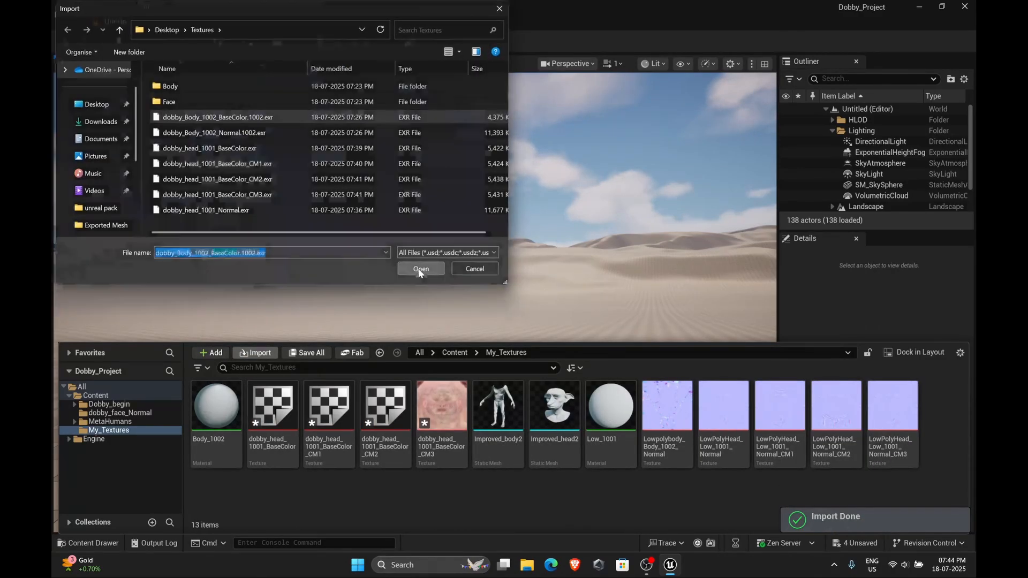
{"action": "left_click", "coordinate": [420, 268]}
Save all the imported texture assets and open the Dobby_begin MetaHuman character from the Content folder
{"action": "left_click", "coordinate": [305, 353]}
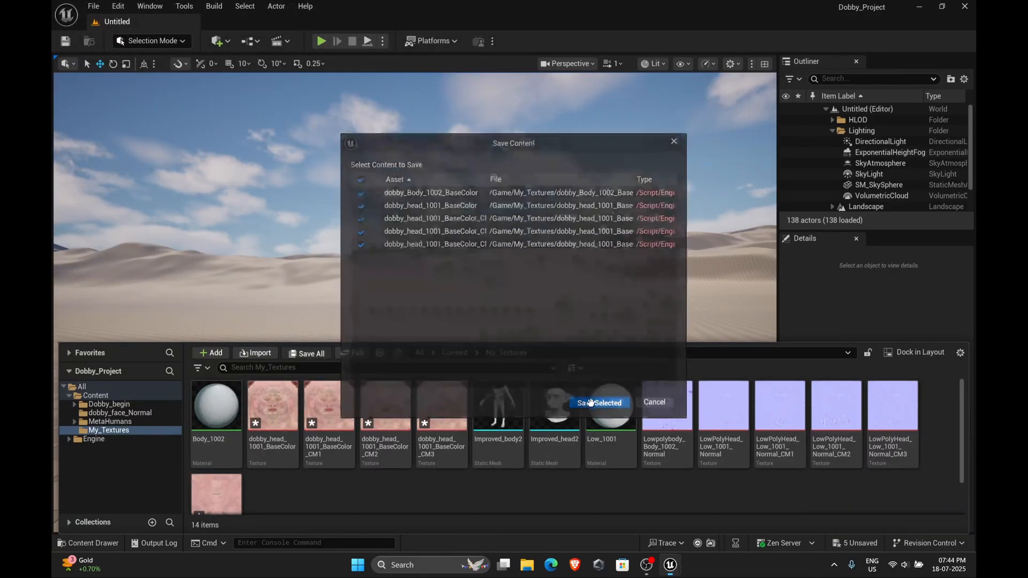
{"action": "left_click", "coordinate": [449, 352]}
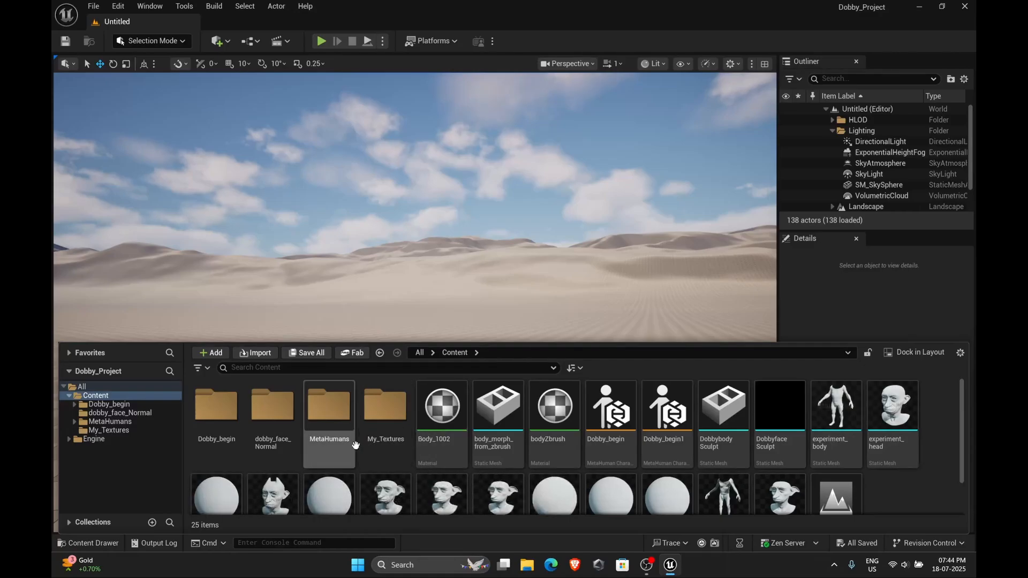
{"action": "mouse_move", "coordinate": [616, 409]}
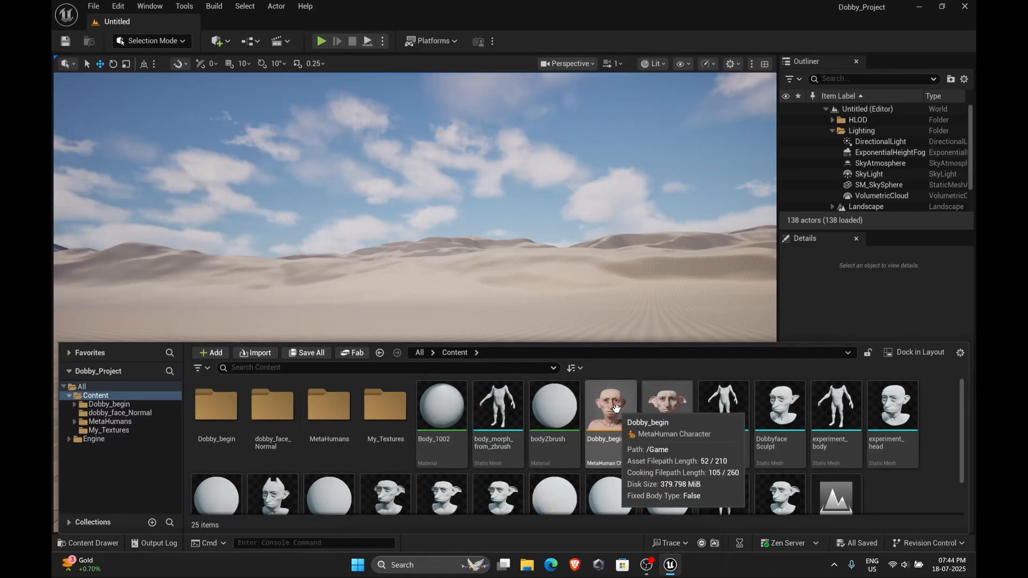
{"action": "double_click", "coordinate": [616, 408]}
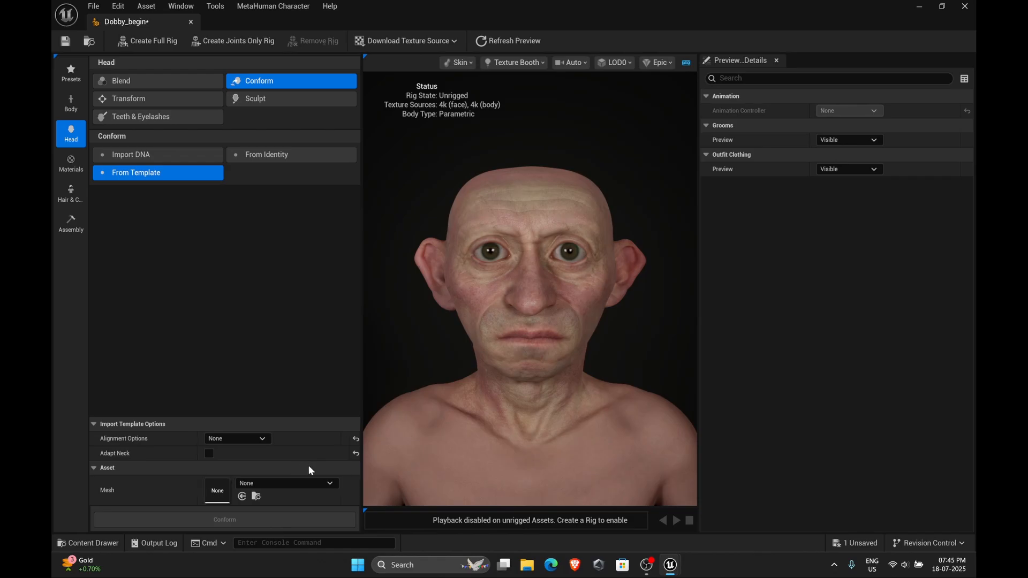
Set Improved_head2 as the template mesh for the head Conform From Template and run Conform
{"action": "key", "text": "ctrl+space"}
{"action": "left_click", "coordinate": [613, 429]}
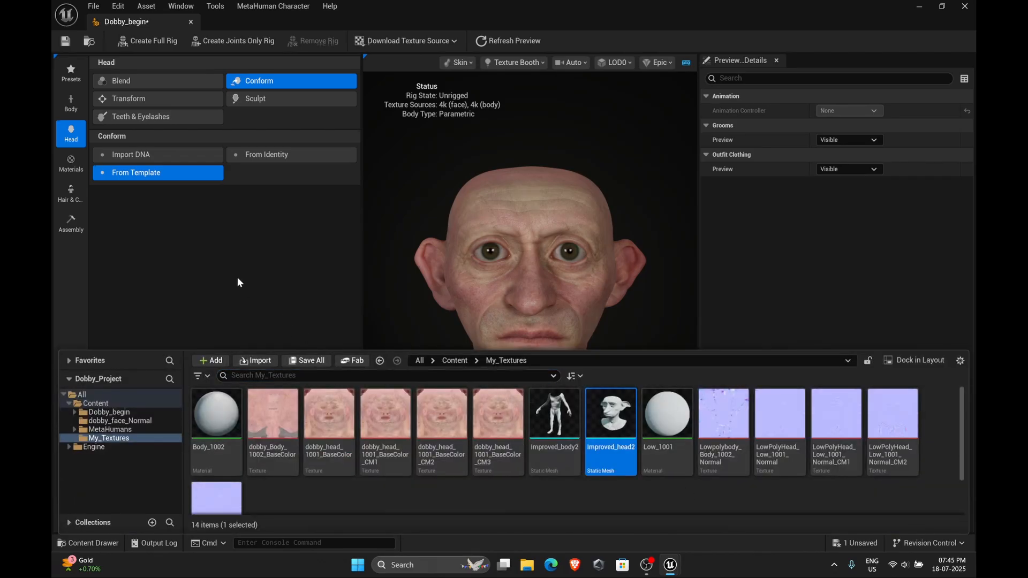
{"action": "left_click", "coordinate": [236, 277]}
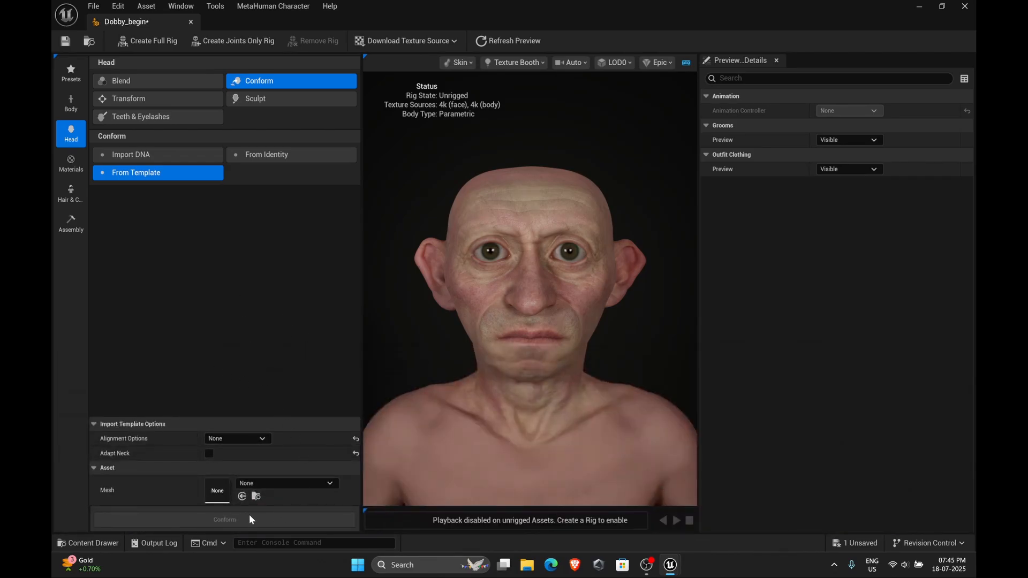
{"action": "left_click", "coordinate": [242, 497]}
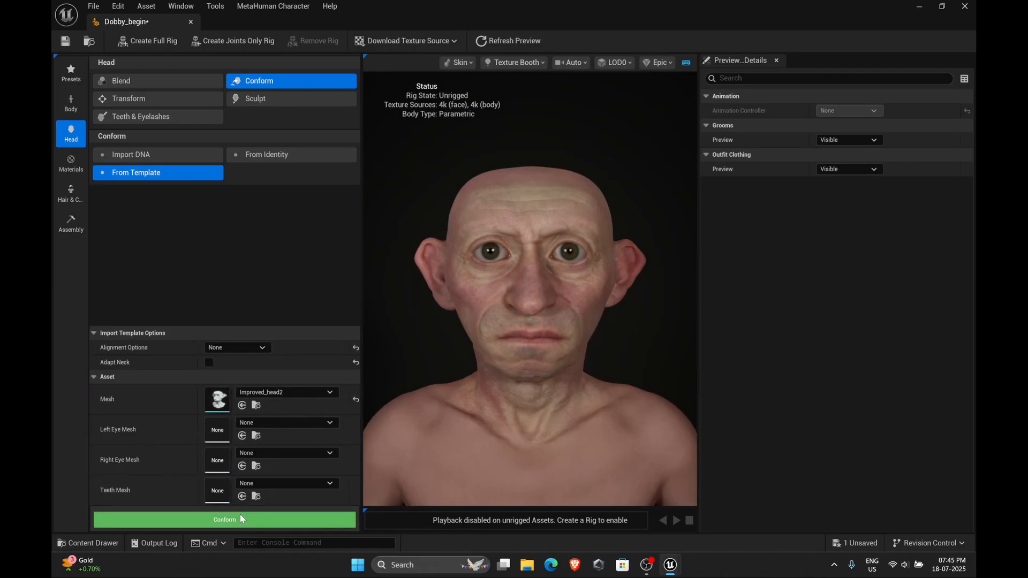
{"action": "left_click", "coordinate": [240, 517]}
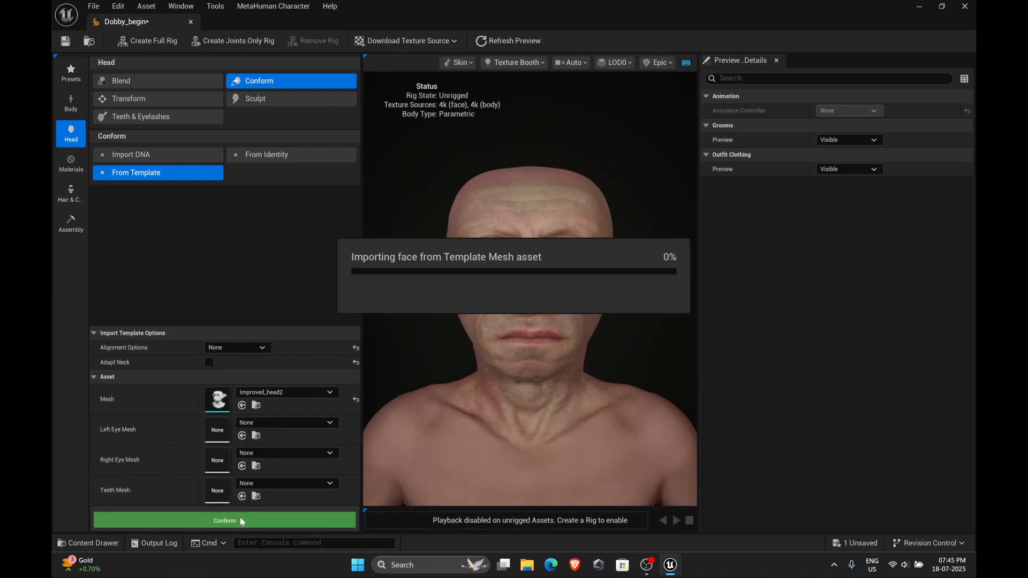
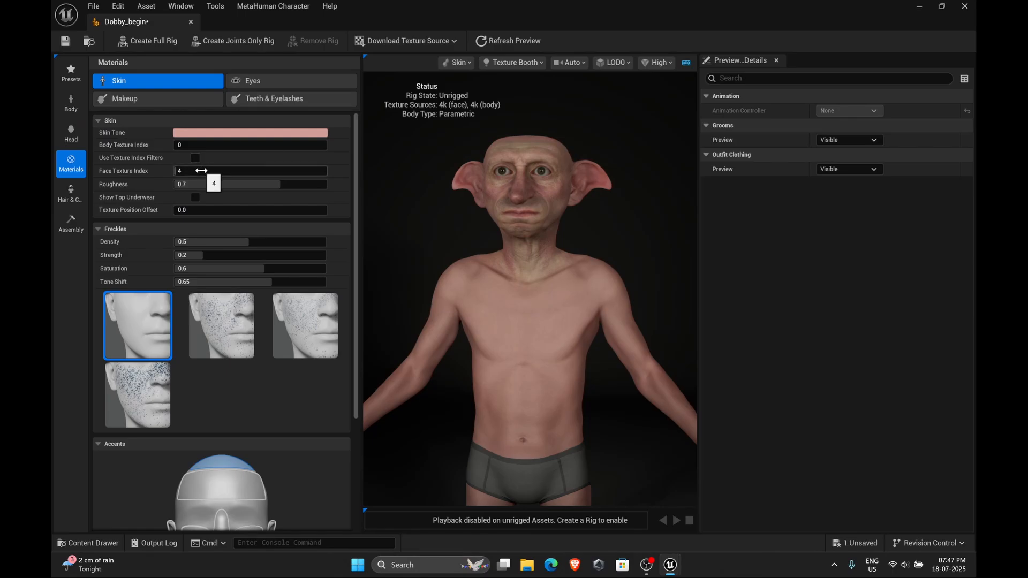
Enable texture overrides on the skin material and add eight map elements to the Face override
{"action": "left_click", "coordinate": [596, 305]}
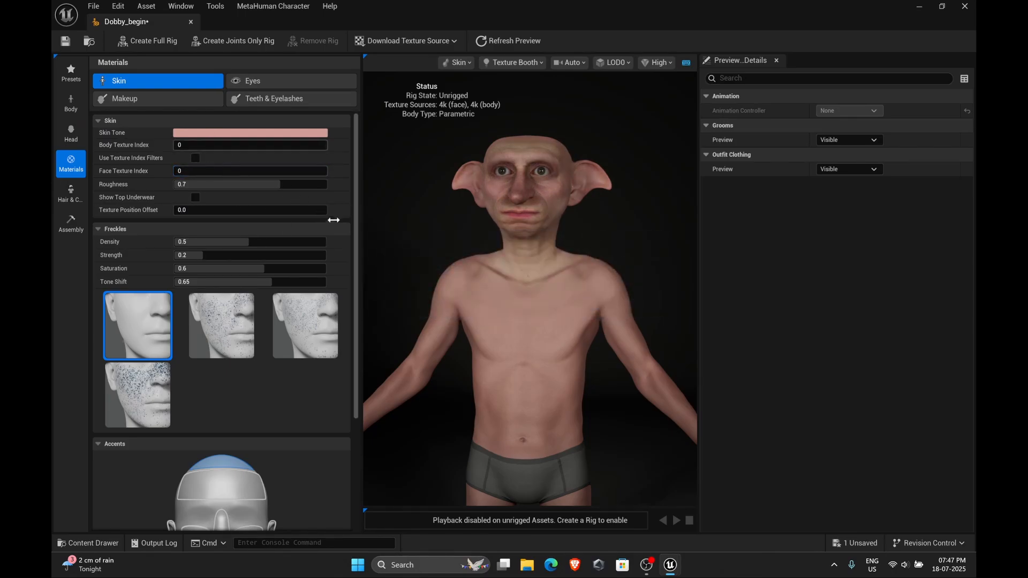
{"action": "scroll", "coordinate": [355, 377], "scroll_direction": "down", "scroll_amount": 4}
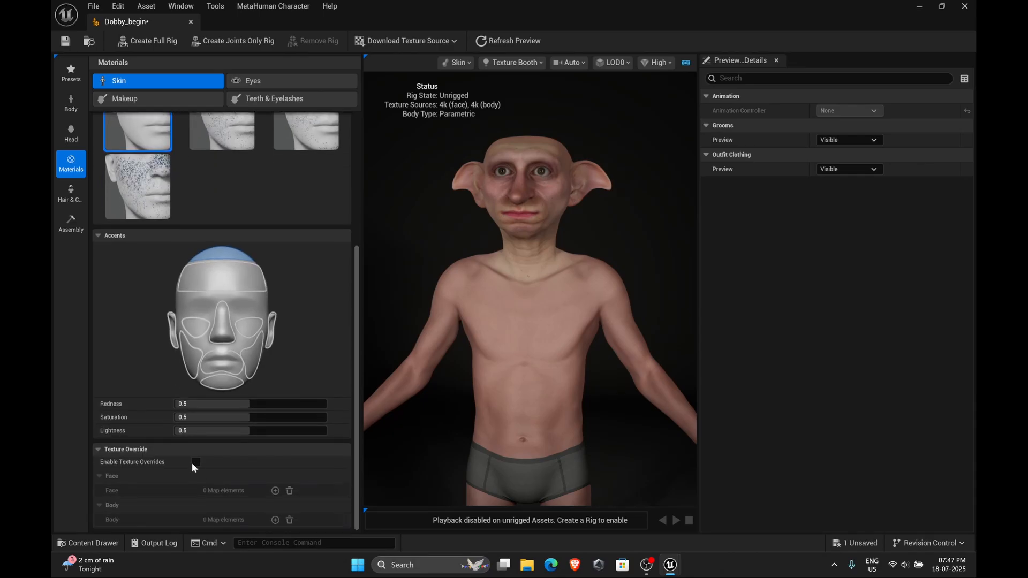
{"action": "left_click", "coordinate": [195, 463]}
{"action": "left_click", "coordinate": [275, 491]}
{"action": "left_click", "coordinate": [275, 491]}
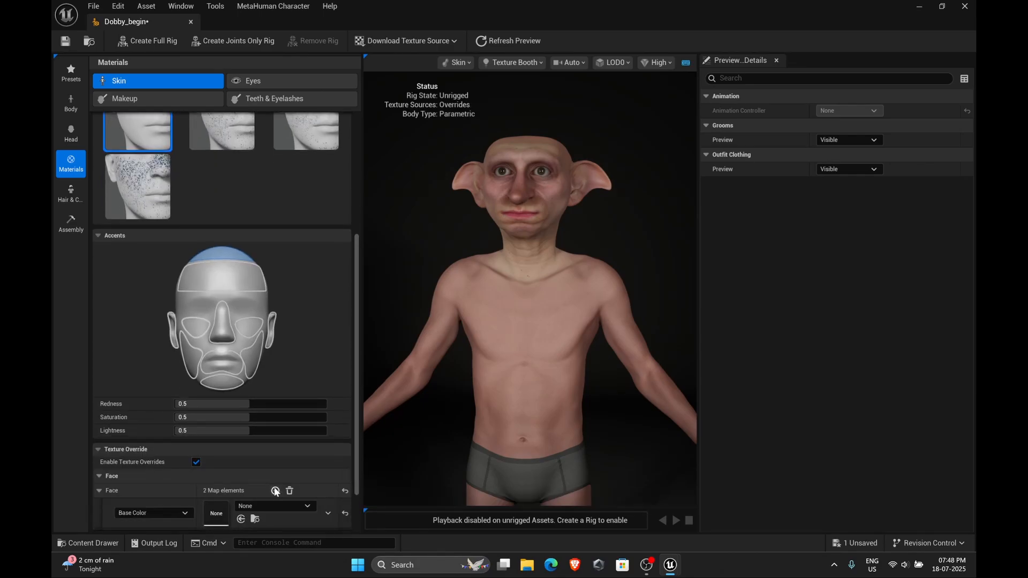
{"action": "left_click", "coordinate": [276, 491]}
{"action": "left_click", "coordinate": [275, 491]}
{"action": "left_click", "coordinate": [276, 491]}
{"action": "scroll", "coordinate": [355, 452], "scroll_direction": "down", "scroll_amount": 3}
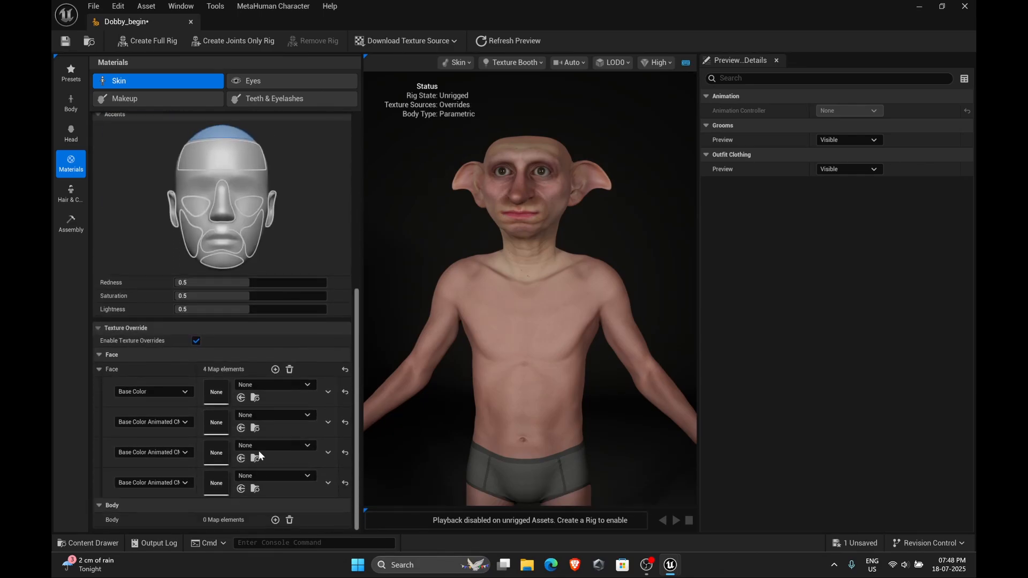
{"action": "left_click", "coordinate": [276, 369]}
{"action": "left_click", "coordinate": [275, 369]}
{"action": "left_click", "coordinate": [275, 369]}
{"action": "scroll", "coordinate": [352, 421], "scroll_direction": "down", "scroll_amount": 3}
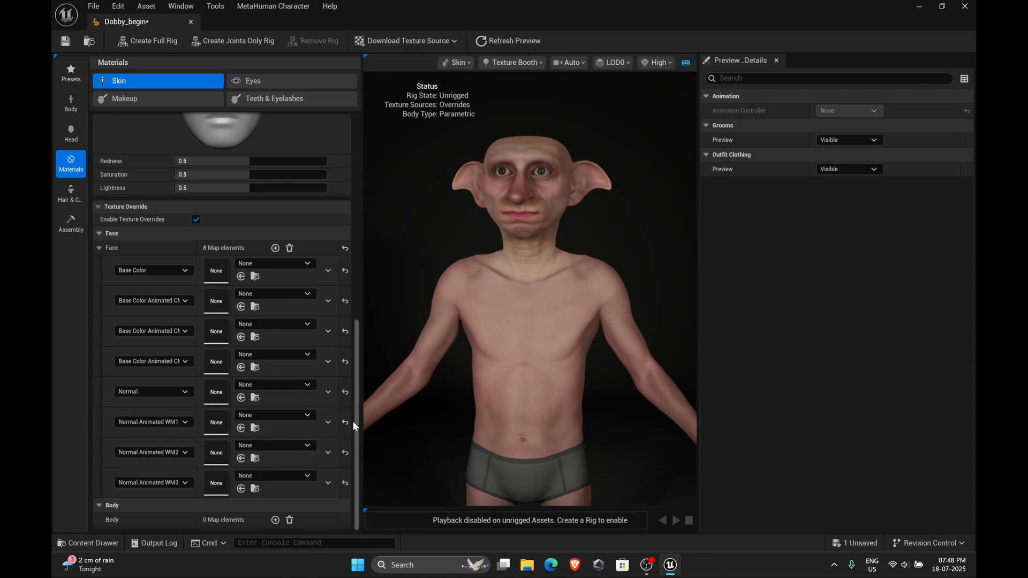
Assign dobby_head_1001_BaseColor and its CM1, CM2, CM3 variants to the Face Base Color and three Base Color Animated slots
{"action": "key", "text": "ctrl+space"}
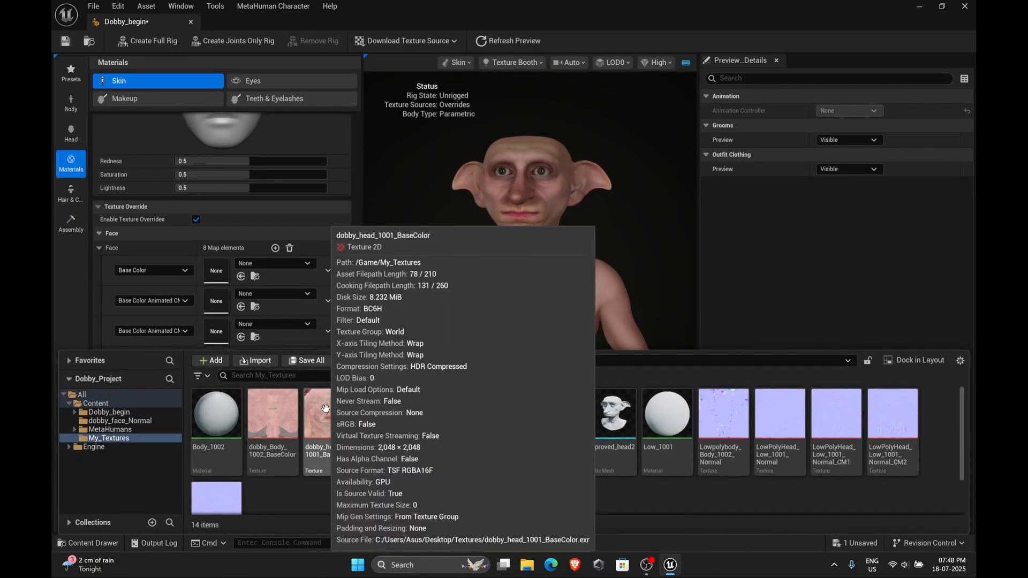
{"action": "left_click_drag", "start_coordinate": [323, 423], "coordinate": [216, 270]}
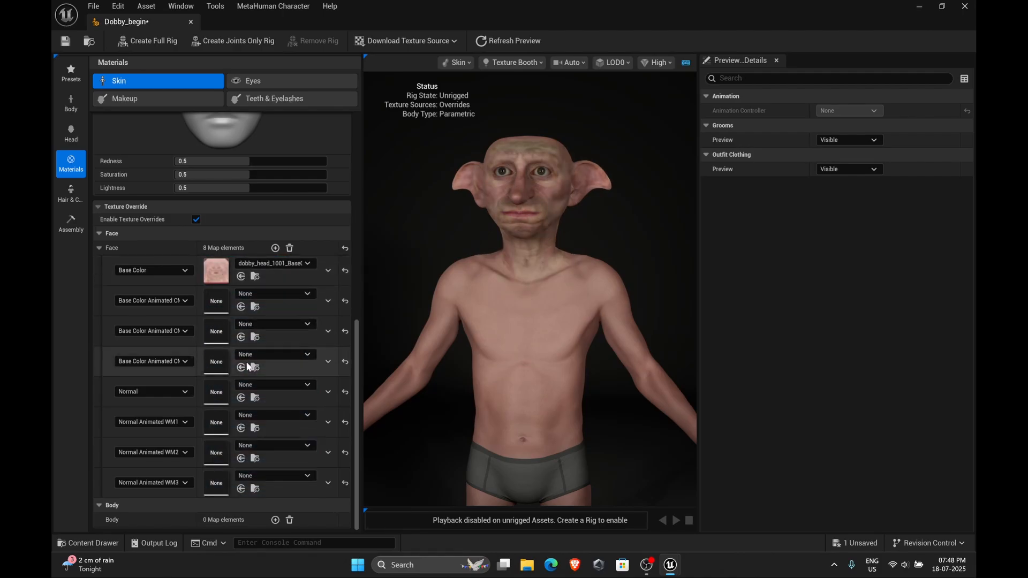
{"action": "key", "text": "ctrl+space"}
{"action": "left_click_drag", "start_coordinate": [369, 463], "coordinate": [217, 304]}
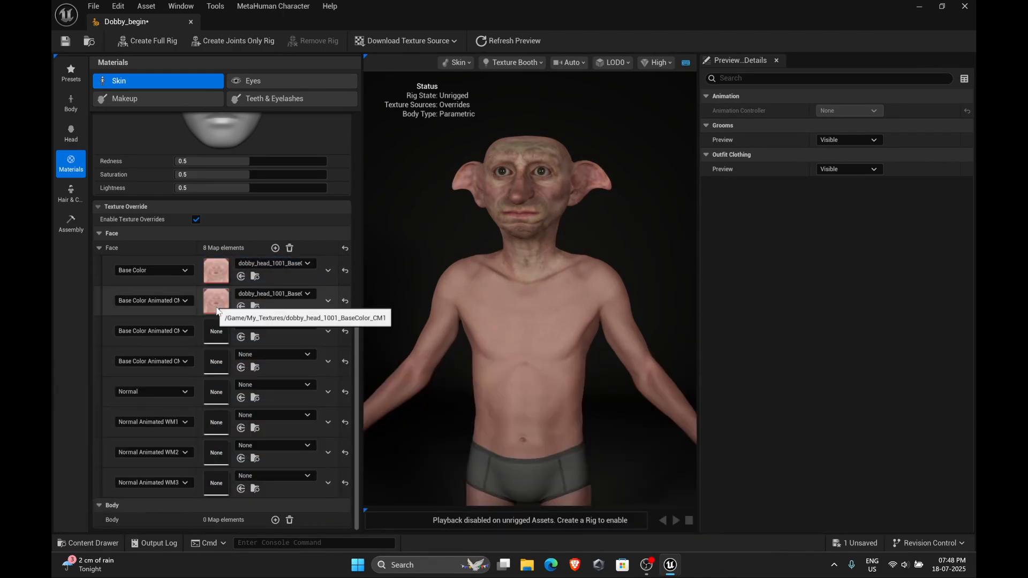
{"action": "key", "text": "ctrl+space"}
{"action": "left_click_drag", "start_coordinate": [439, 428], "coordinate": [215, 334]}
{"action": "key", "text": "ctrl+space"}
{"action": "left_click_drag", "start_coordinate": [498, 429], "coordinate": [216, 366]}
{"action": "key", "text": "ctrl+space"}
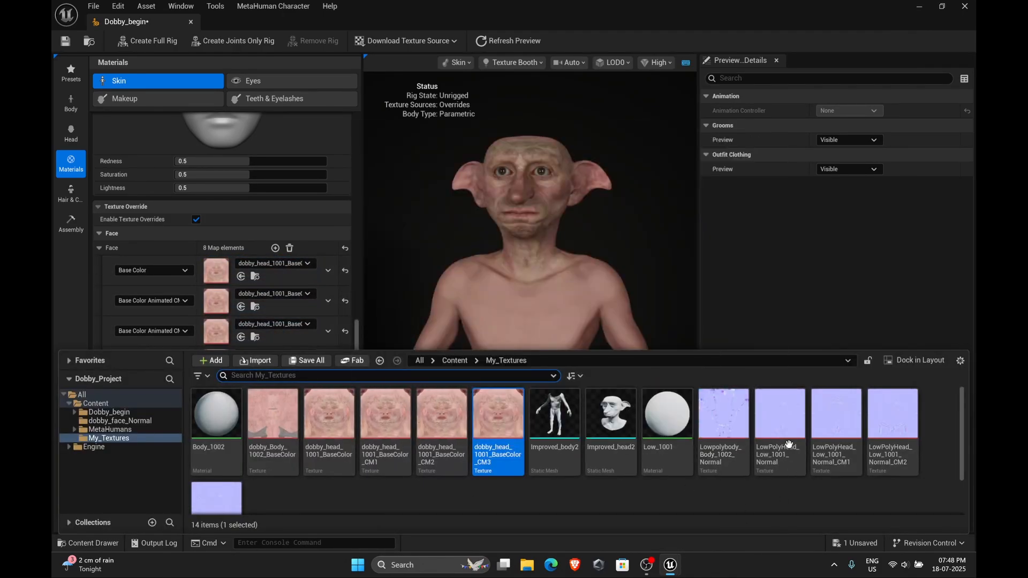
Assign the LowPolyHead_Low_1001 normal map and its CM variants to the Face Normal and three Normal Animated WM slots
{"action": "left_click_drag", "start_coordinate": [788, 444], "coordinate": [216, 394]}
{"action": "left_click_drag", "start_coordinate": [857, 446], "coordinate": [217, 424]}
{"action": "key", "text": "ctrl+space"}
{"action": "left_click_drag", "start_coordinate": [892, 433], "coordinate": [216, 453]}
{"action": "key", "text": "ctrl+space"}
{"action": "left_click_drag", "start_coordinate": [216, 499], "coordinate": [215, 482]}
{"action": "key", "text": "ctrl+space"}
Assign dobby_Body_1002_BaseColor to Body Base Color and Lowpolybody_Body_1002_Normal to Body Normal in the Body override
{"action": "key", "text": "ctrl+space"}
{"action": "scroll", "coordinate": [239, 497], "scroll_direction": "down", "scroll_amount": 2}
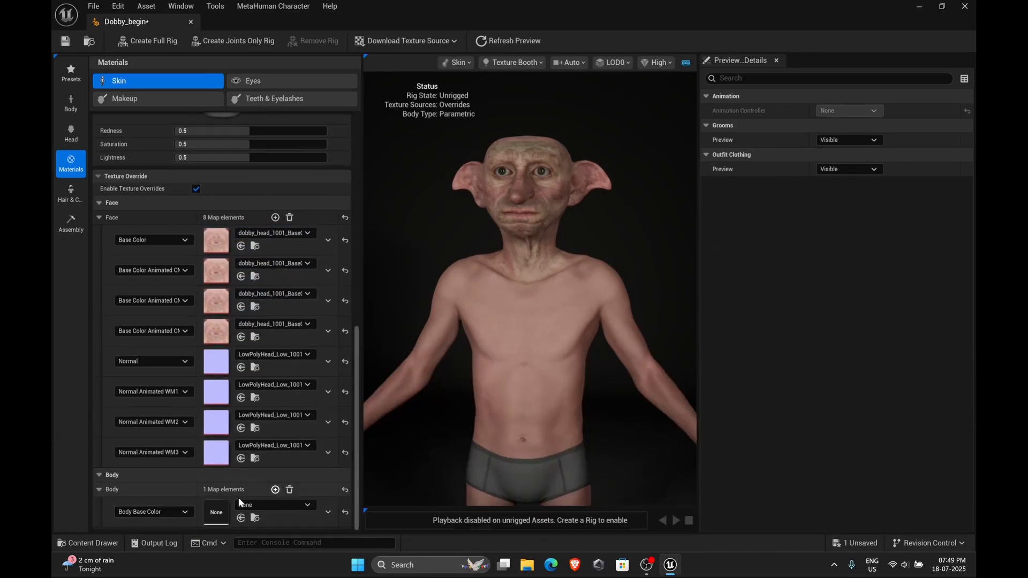
{"action": "key", "text": "ctrl+space"}
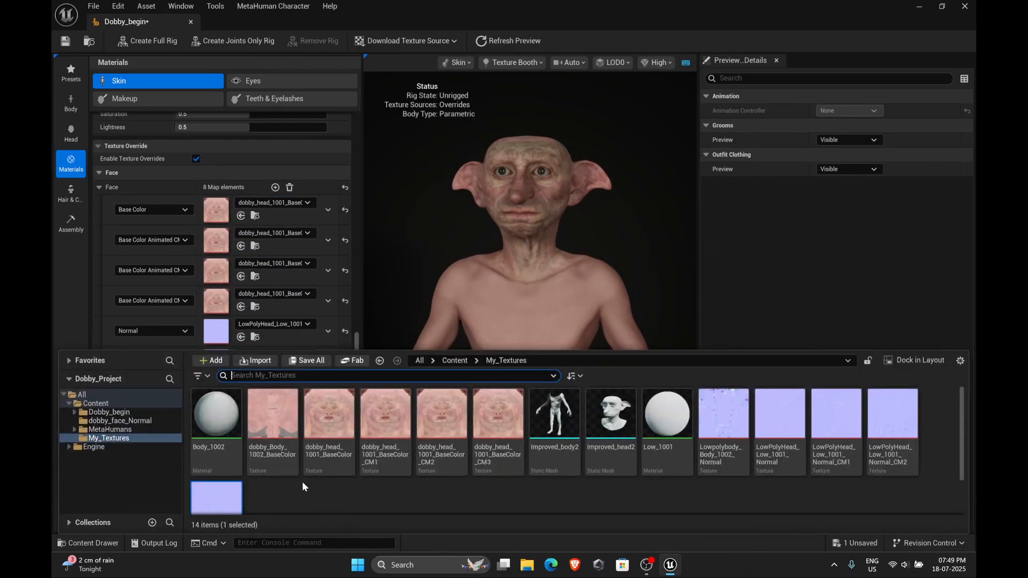
{"action": "left_click_drag", "start_coordinate": [273, 423], "coordinate": [208, 482]}
{"action": "key", "text": "ctrl+space"}
{"action": "left_click_drag", "start_coordinate": [724, 423], "coordinate": [216, 512]}
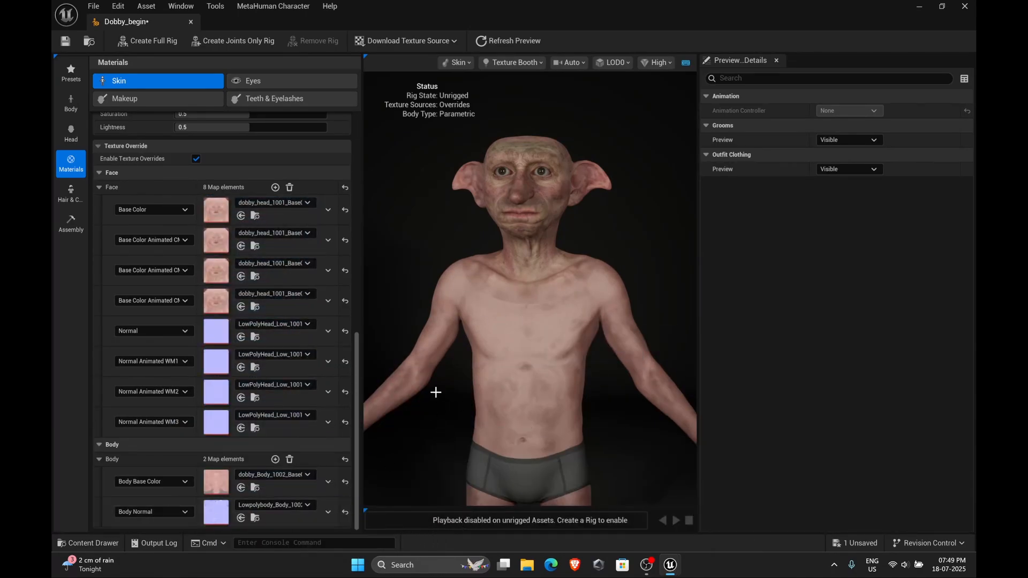
{"action": "left_click_drag", "start_coordinate": [530, 299], "coordinate": [562, 300]}
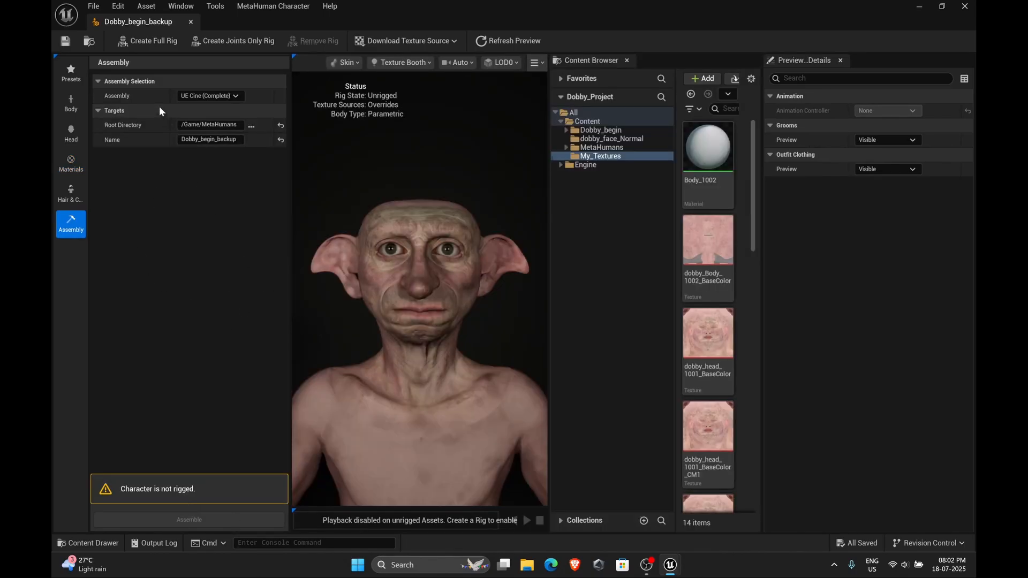
Create a full rig for the Dobby_begin_backup MetaHuman character
{"action": "left_click", "coordinate": [135, 42]}
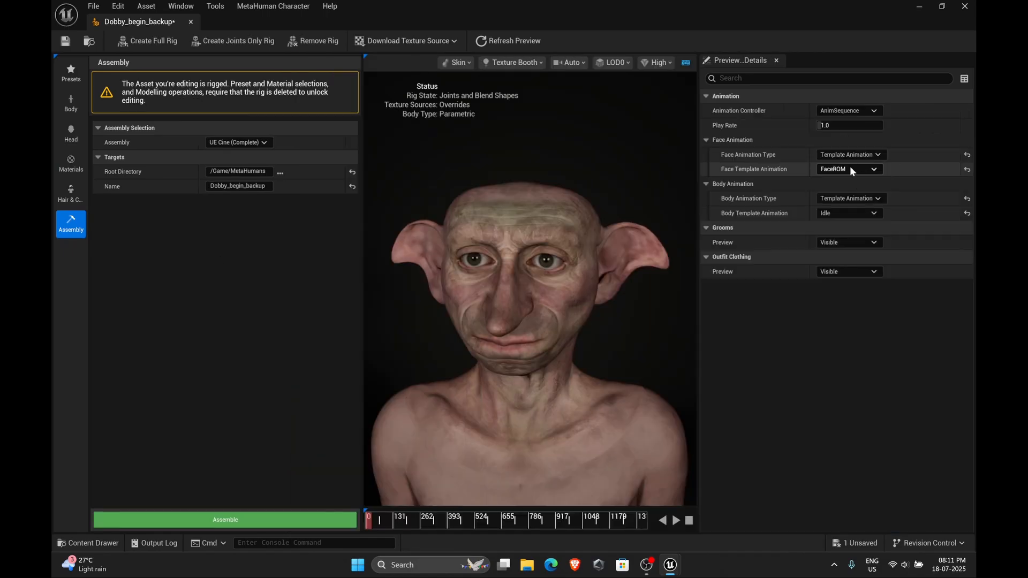
{"action": "left_click", "coordinate": [849, 169]}
{"action": "left_click", "coordinate": [835, 179]}
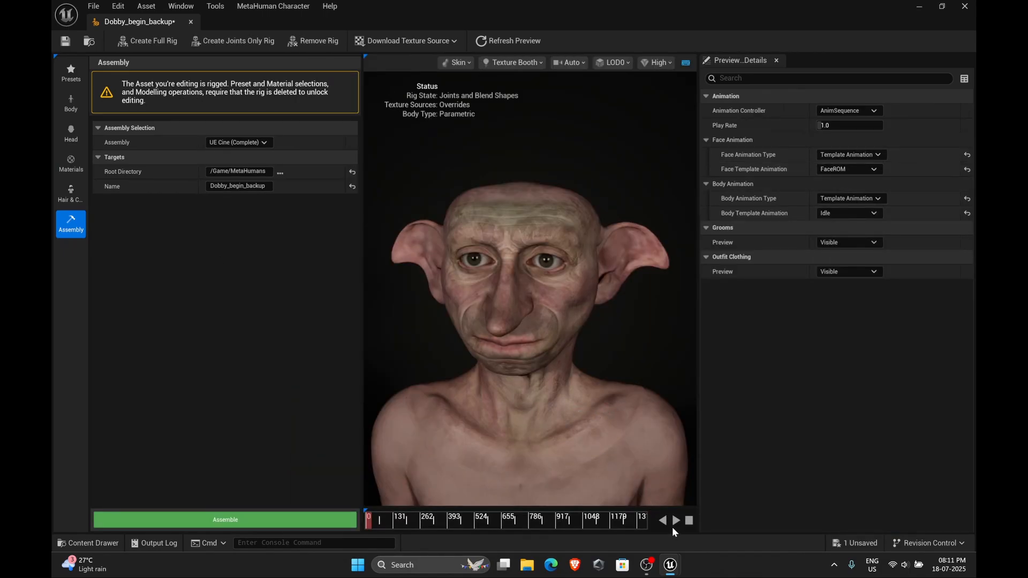
Play the rigged character's template animation preview at Medium viewport quality
{"action": "left_click", "coordinate": [675, 521]}
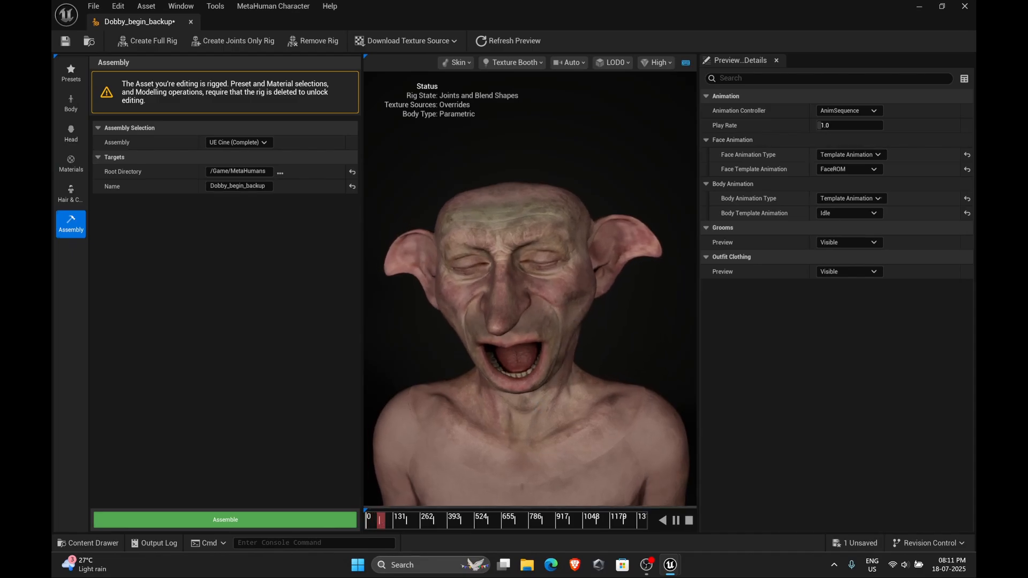
{"action": "left_click", "coordinate": [655, 62]}
{"action": "left_click", "coordinate": [664, 87]}
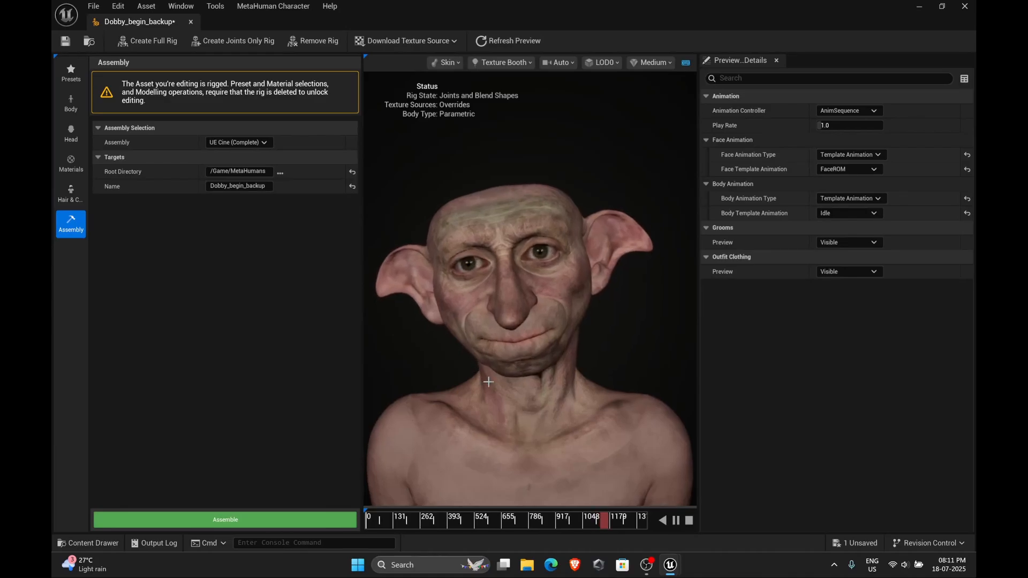
{"action": "scroll", "coordinate": [488, 382], "scroll_direction": "down", "scroll_amount": 5}
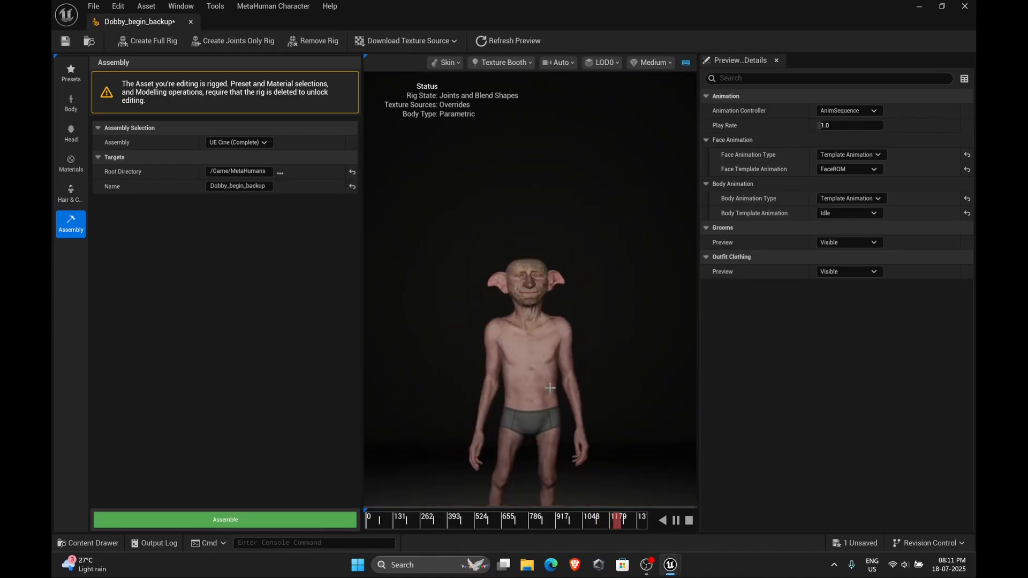
{"action": "scroll", "coordinate": [549, 388], "scroll_direction": "up", "scroll_amount": 2}
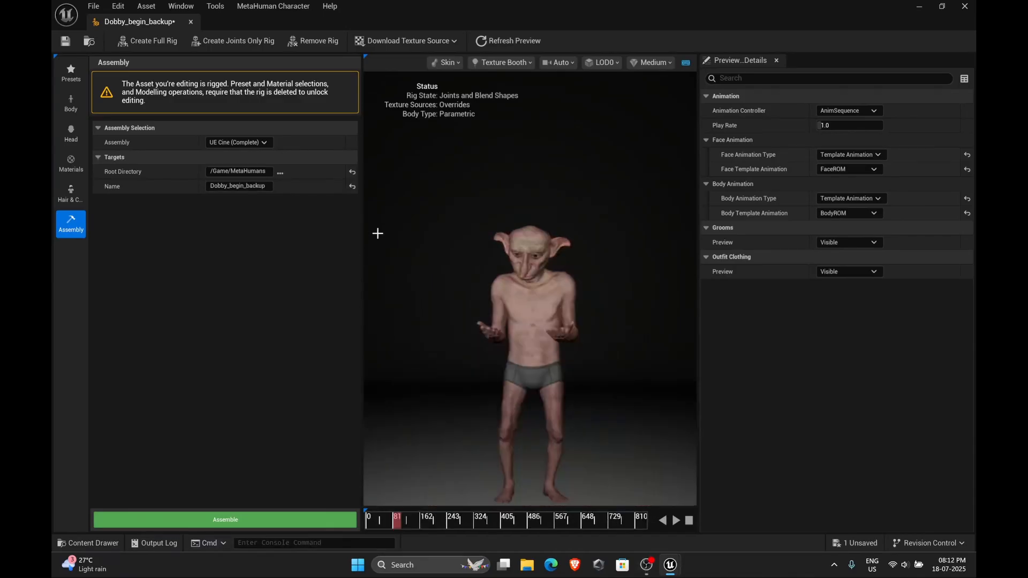
Switch the assembly to DCC Export into the Desktop New folder with Bake Makeup and assemble it
{"action": "left_click", "coordinate": [237, 143]}
{"action": "left_click", "coordinate": [241, 184]}
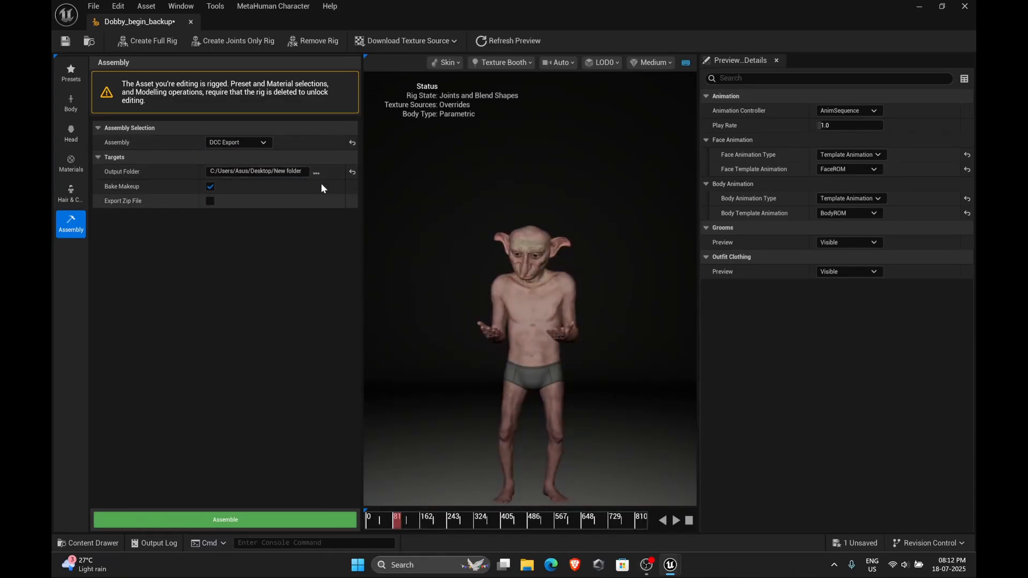
{"action": "left_click", "coordinate": [238, 520]}
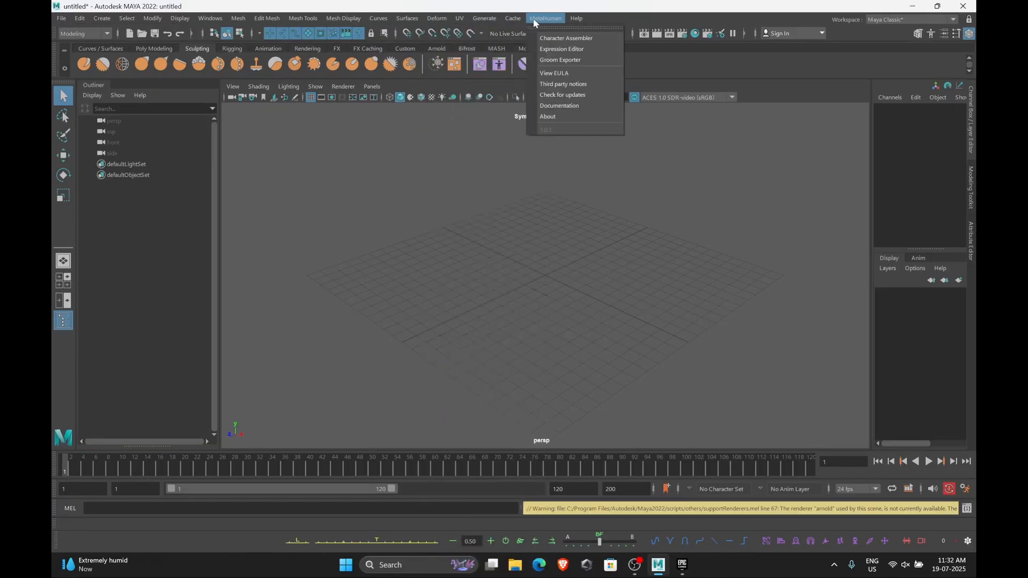
{"action": "left_click", "coordinate": [562, 37]}
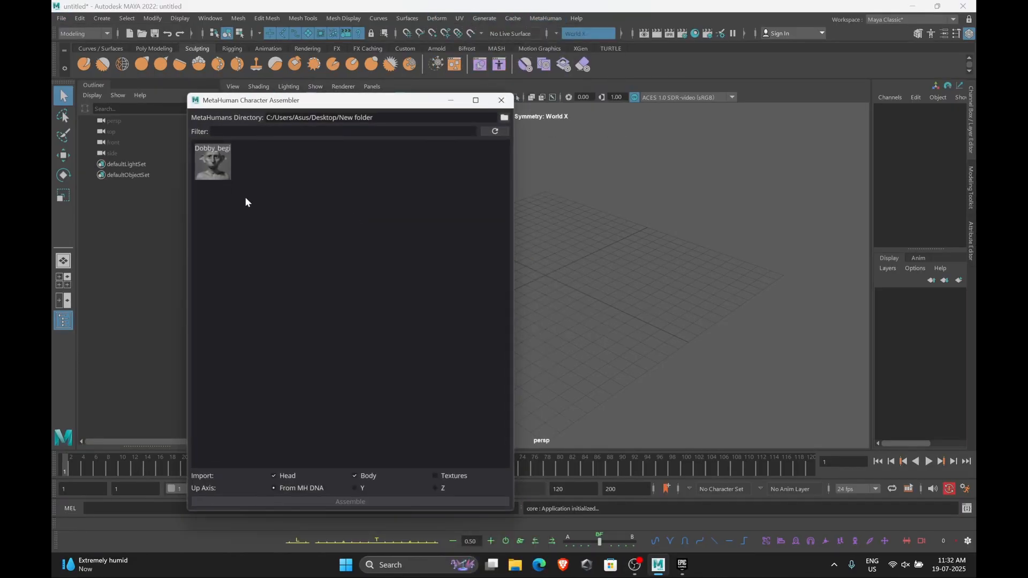
Point the Maya MetaHuman Character Assembler's directory at the Dobby_begin1 folder
{"action": "left_click", "coordinate": [503, 118]}
{"action": "double_click", "coordinate": [501, 386]}
{"action": "left_click", "coordinate": [508, 311]}
{"action": "left_click", "coordinate": [734, 479]}
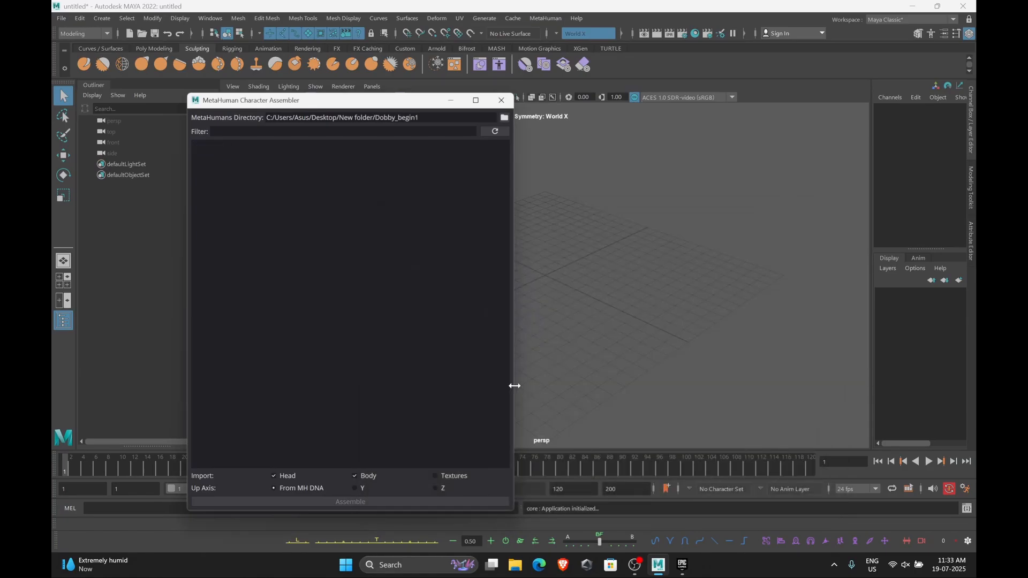
Set the assembler directory to New folder, select Dobby_begin and assemble its head and body
{"action": "left_click", "coordinate": [504, 117]}
{"action": "left_click", "coordinate": [484, 240]}
{"action": "left_click", "coordinate": [495, 380]}
{"action": "left_click", "coordinate": [734, 479]}
{"action": "left_click", "coordinate": [218, 174]}
{"action": "left_click", "coordinate": [350, 503]}
{"action": "left_click", "coordinate": [505, 290]}
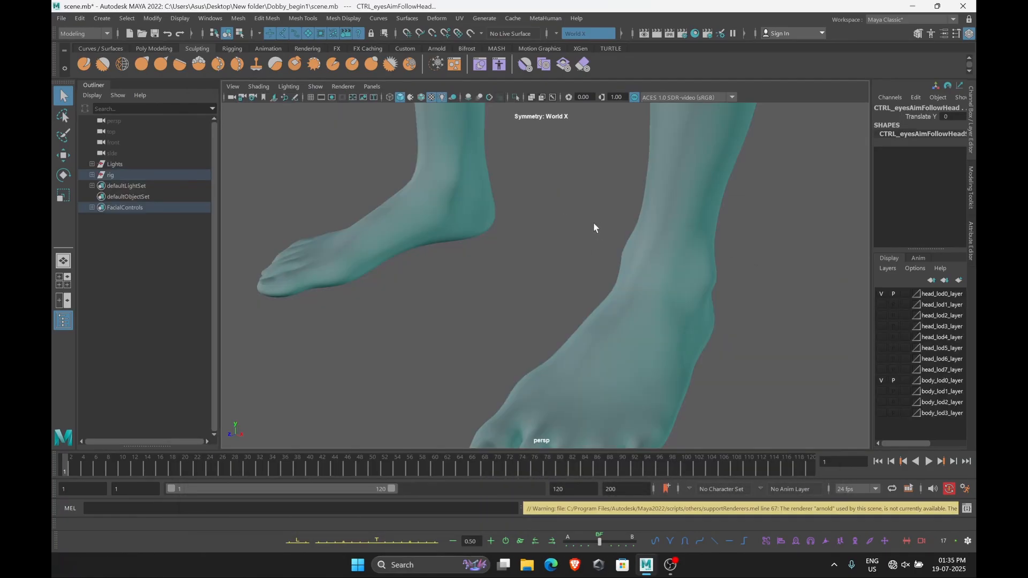
Try moving the mouth controller of the facial rig and undo the move
{"action": "scroll", "coordinate": [593, 223], "scroll_direction": "down", "scroll_amount": 5}
{"action": "scroll", "coordinate": [595, 189], "scroll_direction": "up", "scroll_amount": 3}
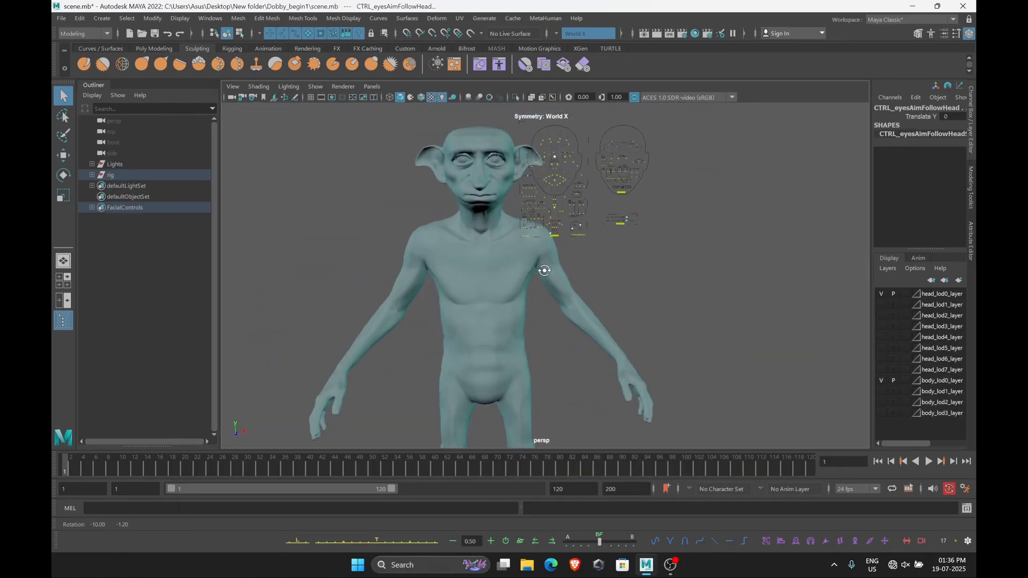
{"action": "left_click_drag", "start_coordinate": [573, 250], "coordinate": [576, 238], "text": "alt"}
{"action": "left_click_drag", "start_coordinate": [645, 207], "coordinate": [488, 249]}
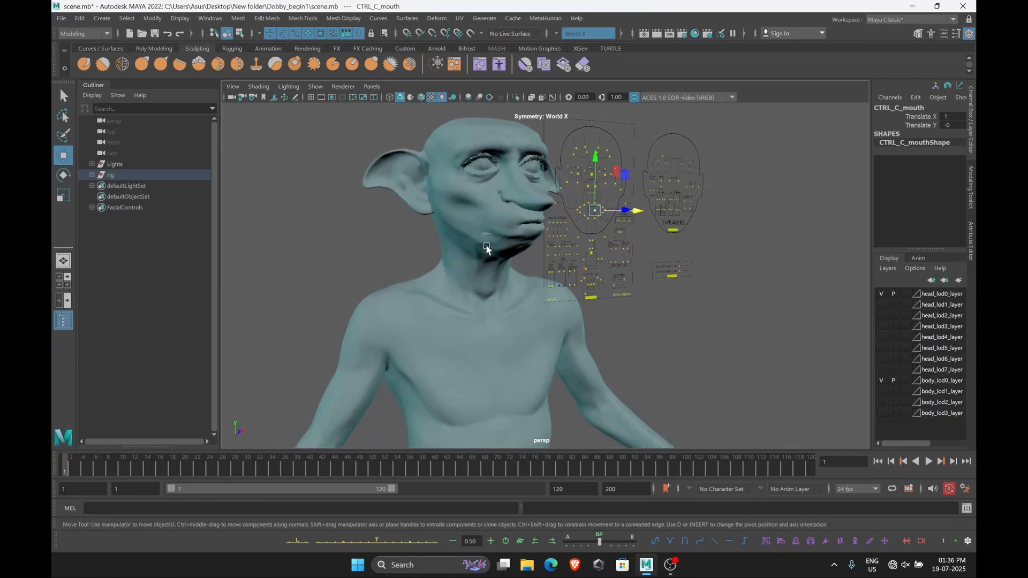
{"action": "key", "text": "ctrl+z"}
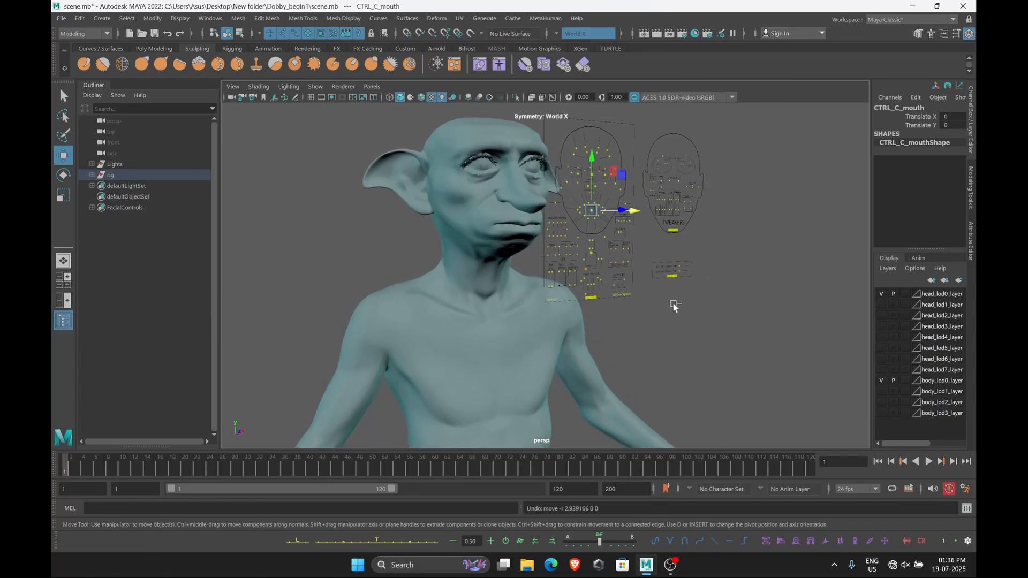
{"action": "left_click_drag", "start_coordinate": [676, 304], "coordinate": [658, 306], "text": "alt"}
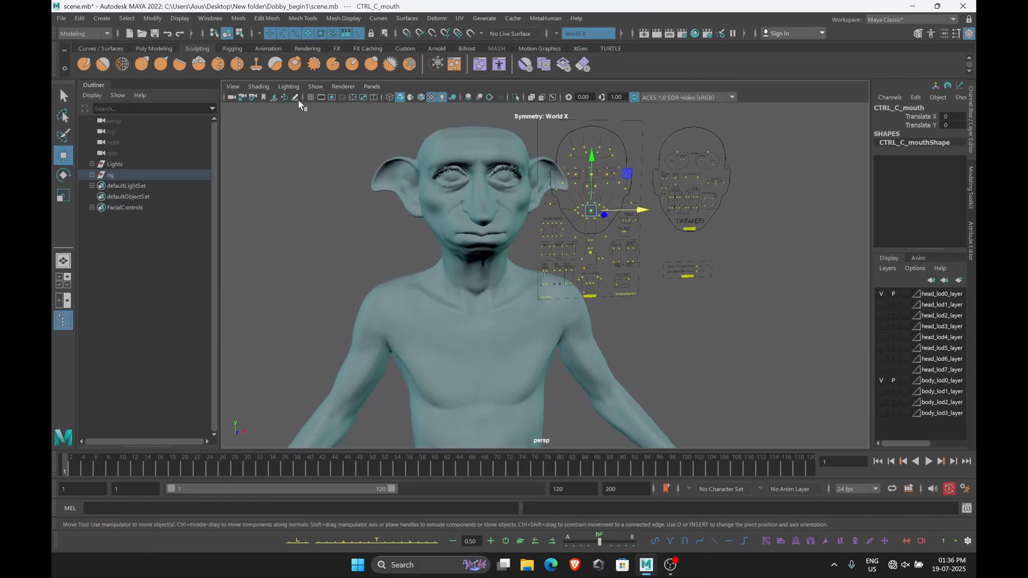
Open the MetaHuman Expression Editor and load head.dna from New folder/Dobby_begin1 as the MetaHuman DNA
{"action": "left_click", "coordinate": [545, 18]}
{"action": "left_click", "coordinate": [565, 60]}
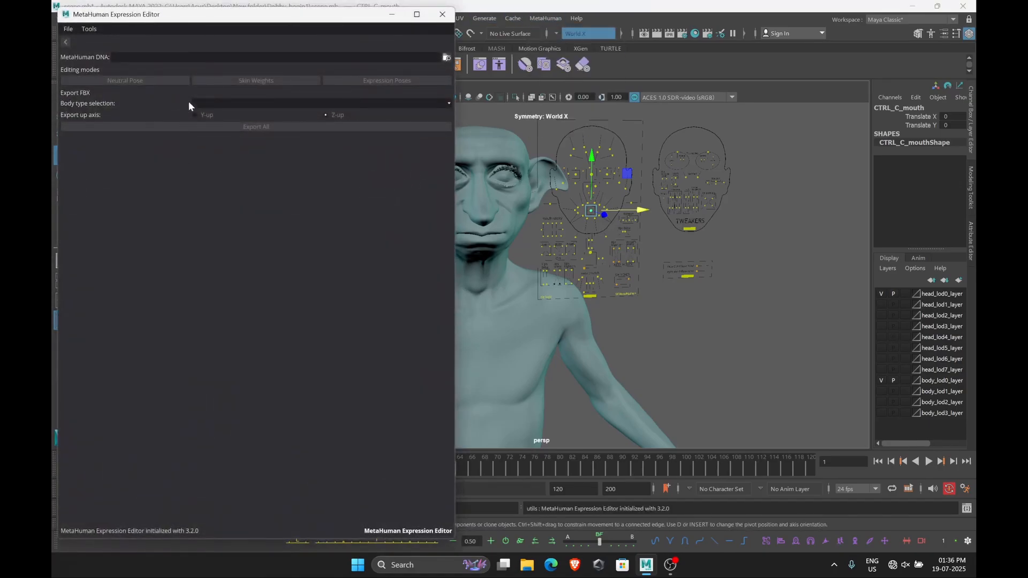
{"action": "left_click", "coordinate": [445, 58]}
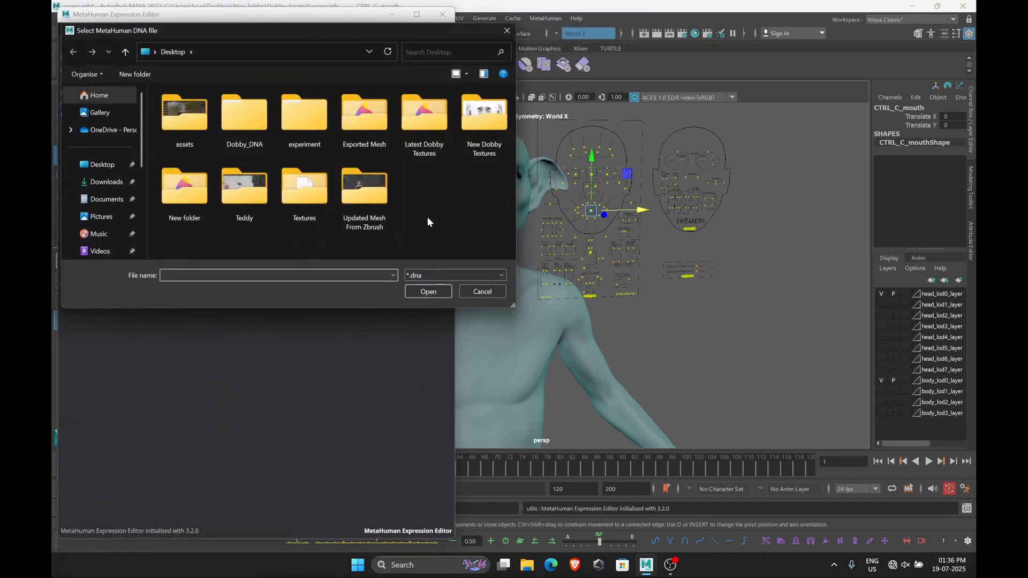
{"action": "double_click", "coordinate": [244, 115]}
{"action": "left_click", "coordinate": [172, 51]}
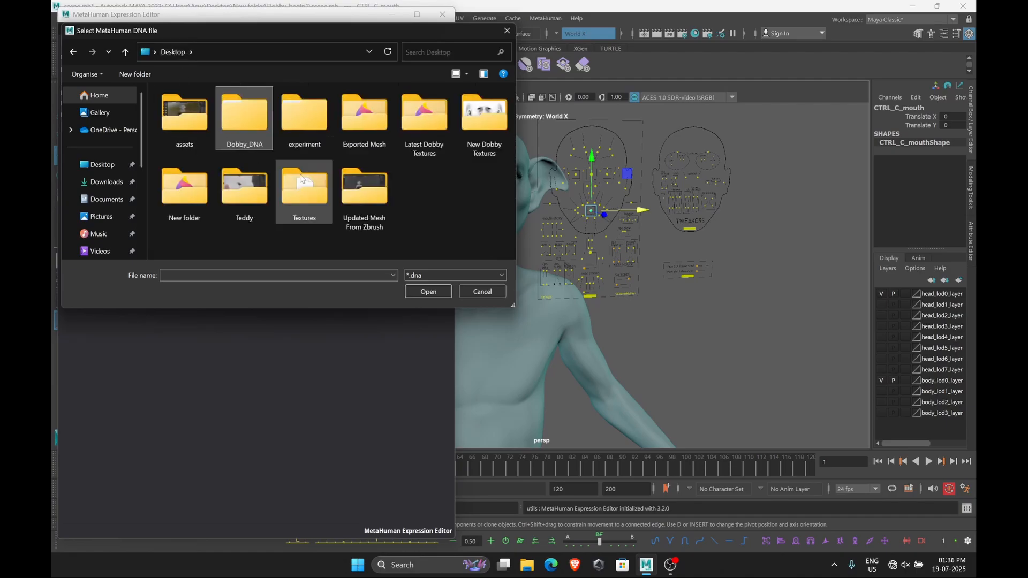
{"action": "double_click", "coordinate": [189, 221]}
{"action": "double_click", "coordinate": [181, 127]}
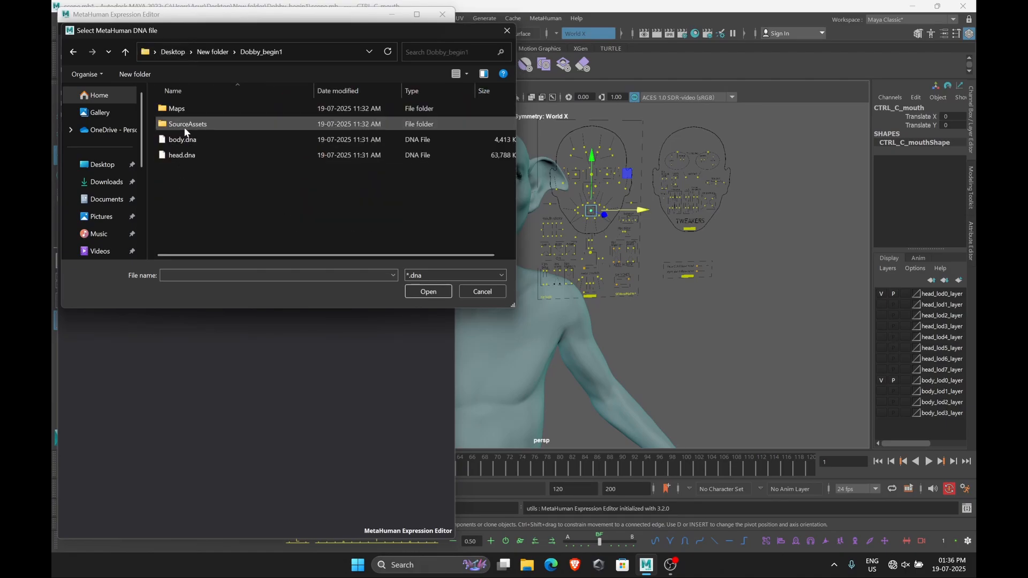
{"action": "left_click", "coordinate": [203, 153]}
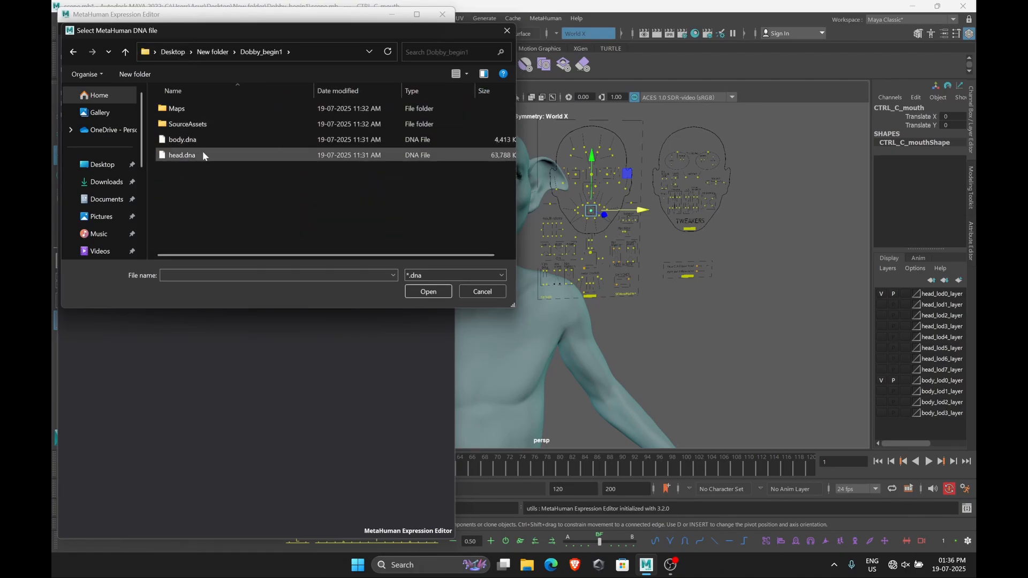
{"action": "left_click", "coordinate": [430, 292]}
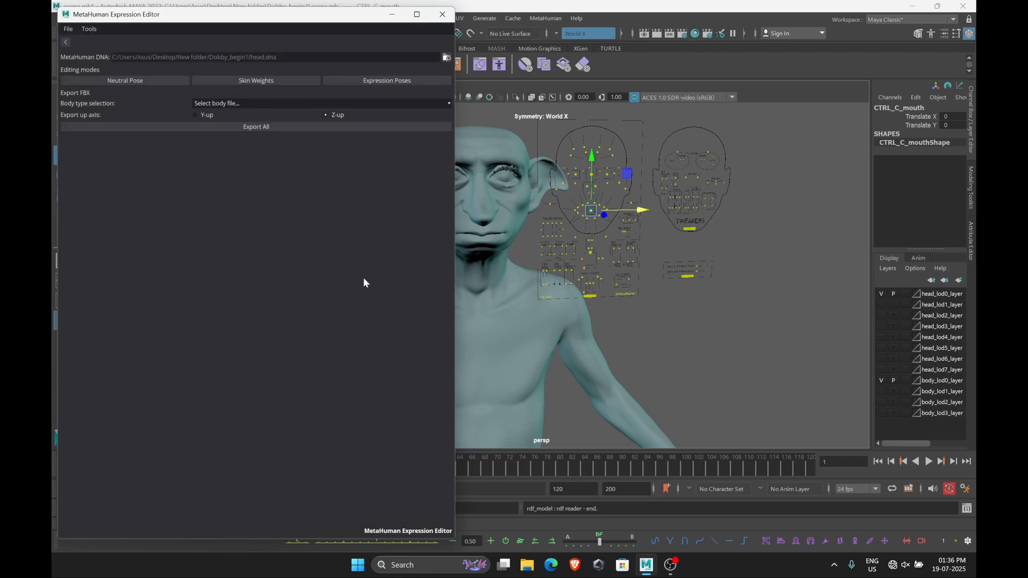
Switch the Expression Editor to Expression Poses editing mode
{"action": "left_click", "coordinate": [384, 80]}
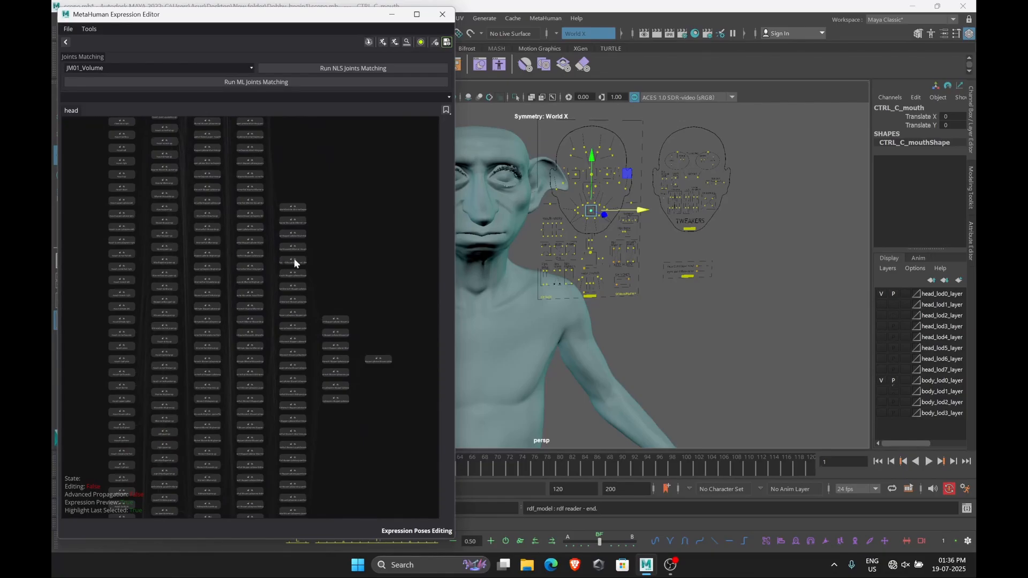
{"action": "middle_click_drag", "start_coordinate": [514, 249], "coordinate": [592, 252], "text": "alt"}
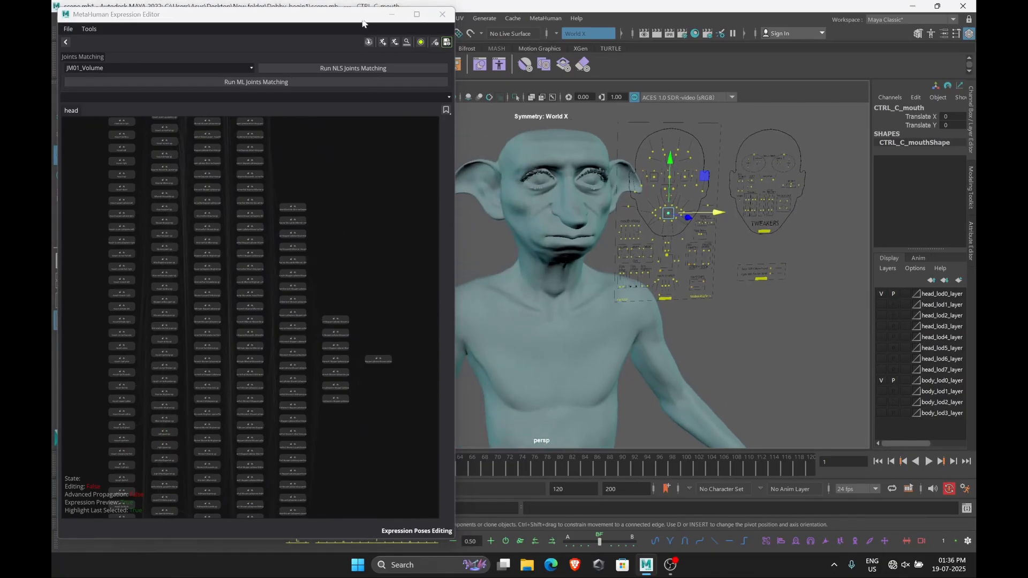
Create a new rig editing scene from the loaded DNA in the Expression Editor
{"action": "left_click", "coordinate": [369, 42]}
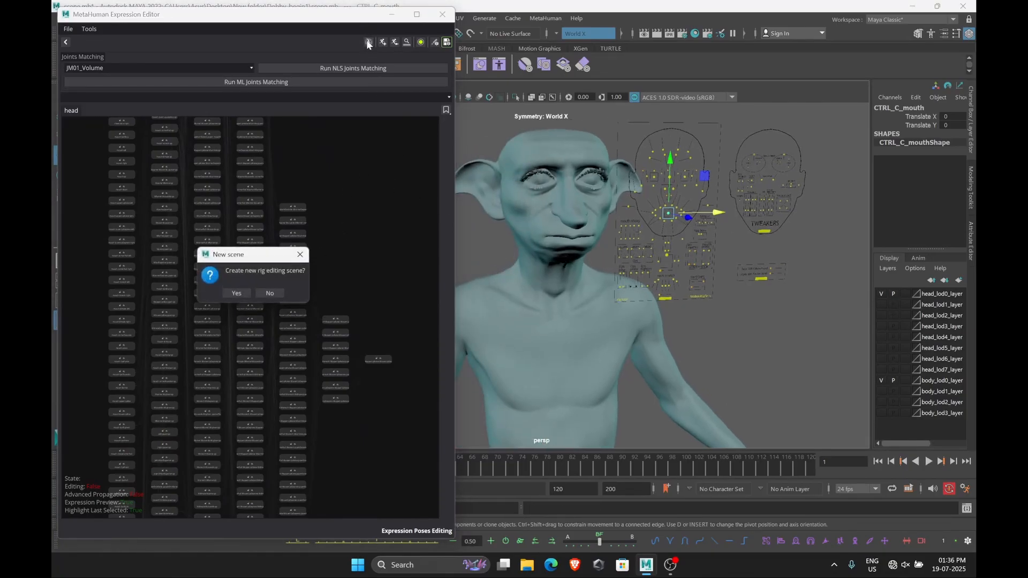
{"action": "left_click", "coordinate": [227, 296]}
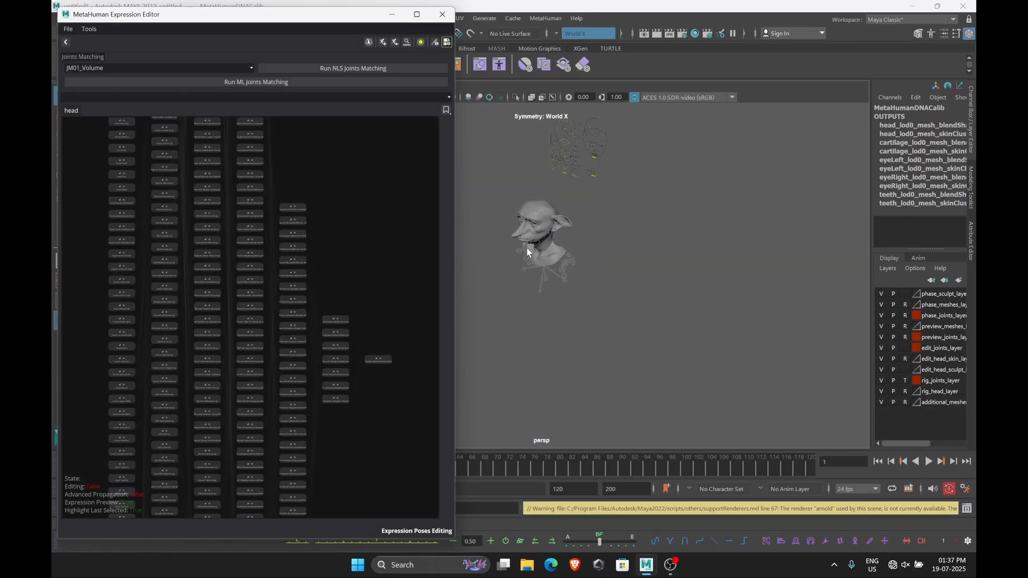
{"action": "left_click_drag", "start_coordinate": [534, 244], "coordinate": [573, 227], "text": "alt"}
{"action": "scroll", "coordinate": [527, 252], "scroll_direction": "up", "scroll_amount": 7}
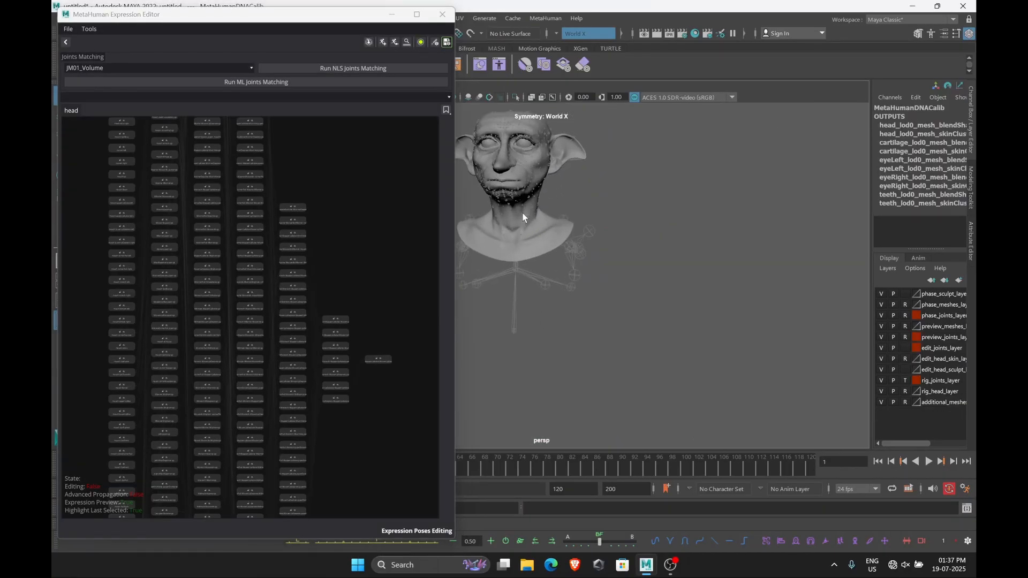
{"action": "middle_click_drag", "start_coordinate": [522, 212], "coordinate": [557, 294], "text": "alt"}
{"action": "scroll", "coordinate": [637, 269], "scroll_direction": "up", "scroll_amount": 3}
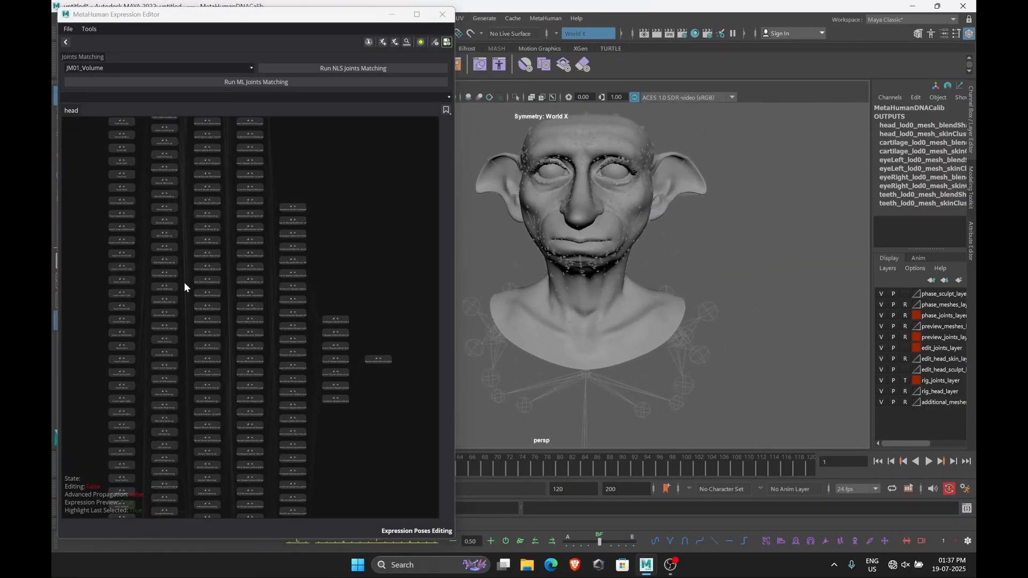
Search the expressions for mouth, choose mouth_right and start editing the mouth right expression pose
{"action": "left_click", "coordinate": [158, 96]}
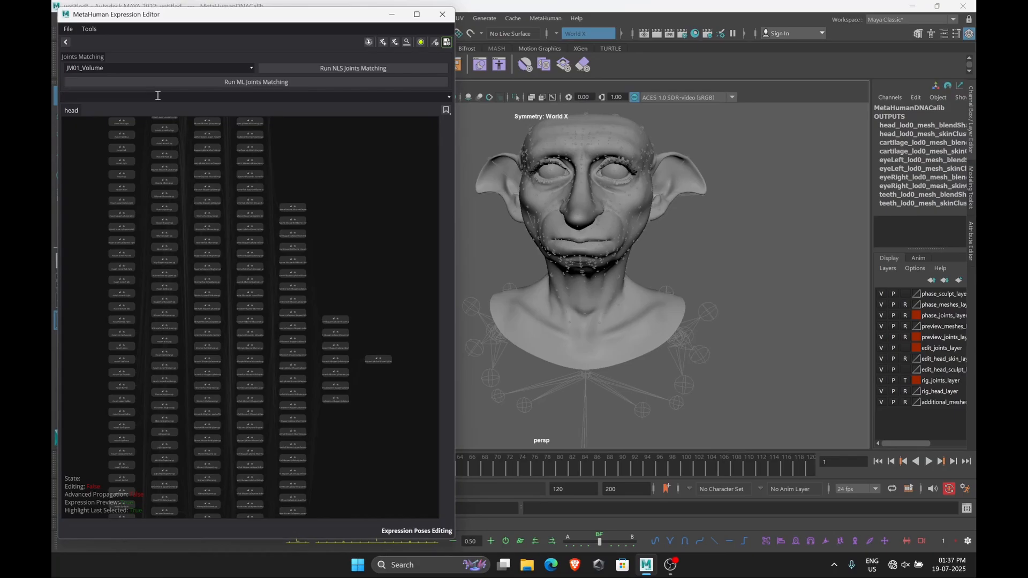
{"action": "type", "text": "mouth_right"}
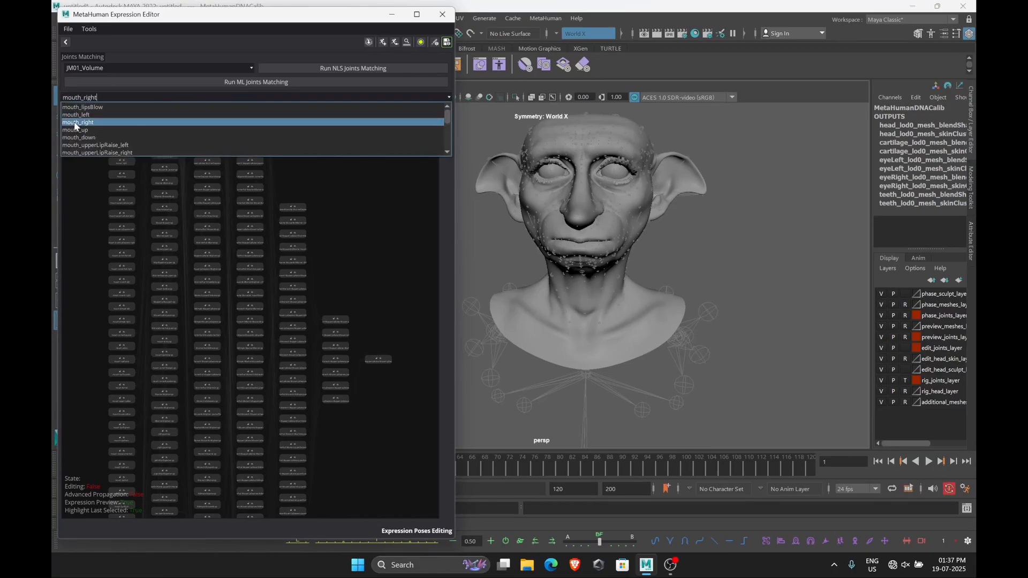
{"action": "left_click", "coordinate": [74, 121]}
{"action": "scroll", "coordinate": [112, 178], "scroll_direction": "up", "scroll_amount": 4}
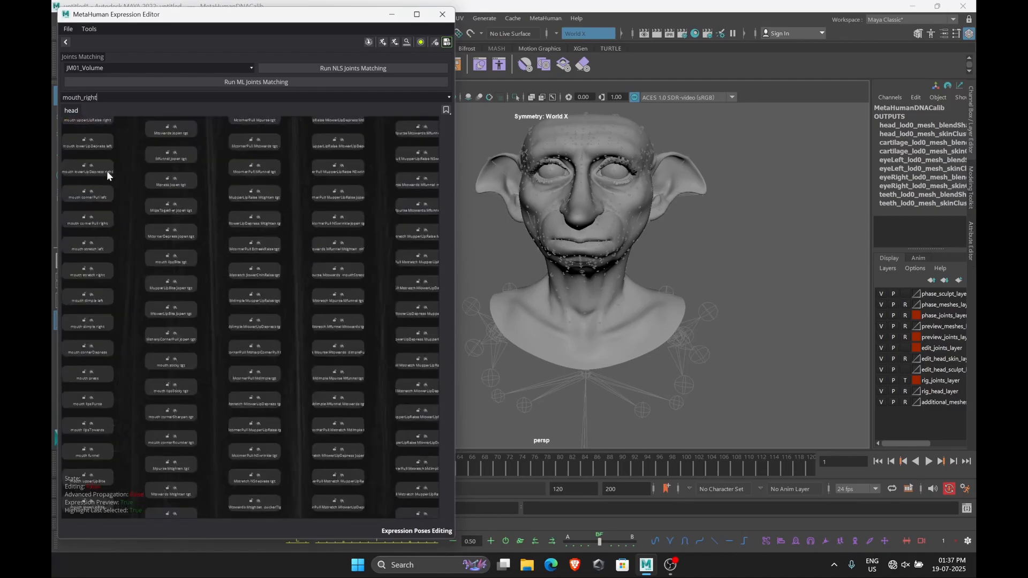
{"action": "scroll", "coordinate": [220, 320], "scroll_direction": "up", "scroll_amount": 4}
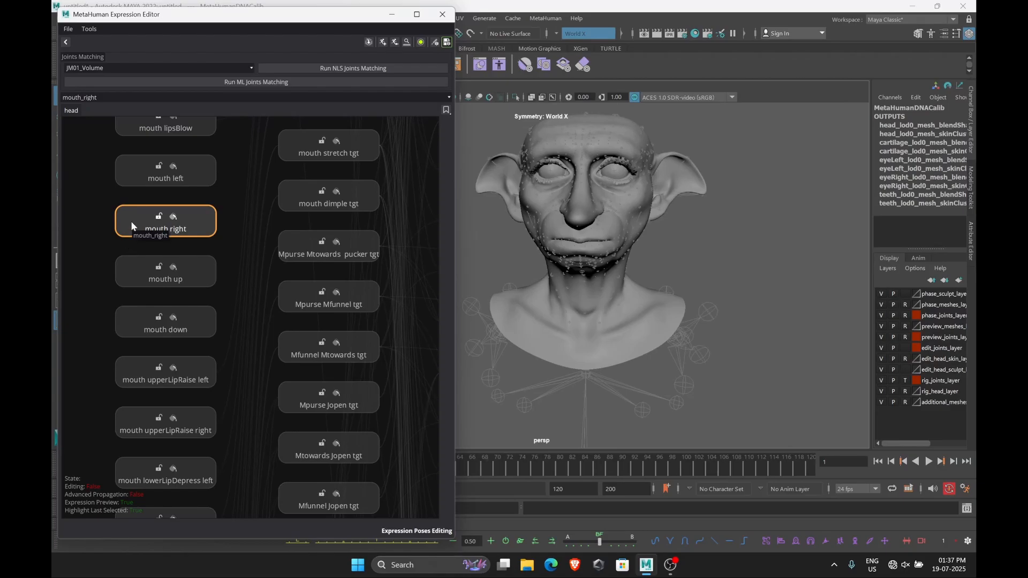
{"action": "left_click", "coordinate": [130, 221]}
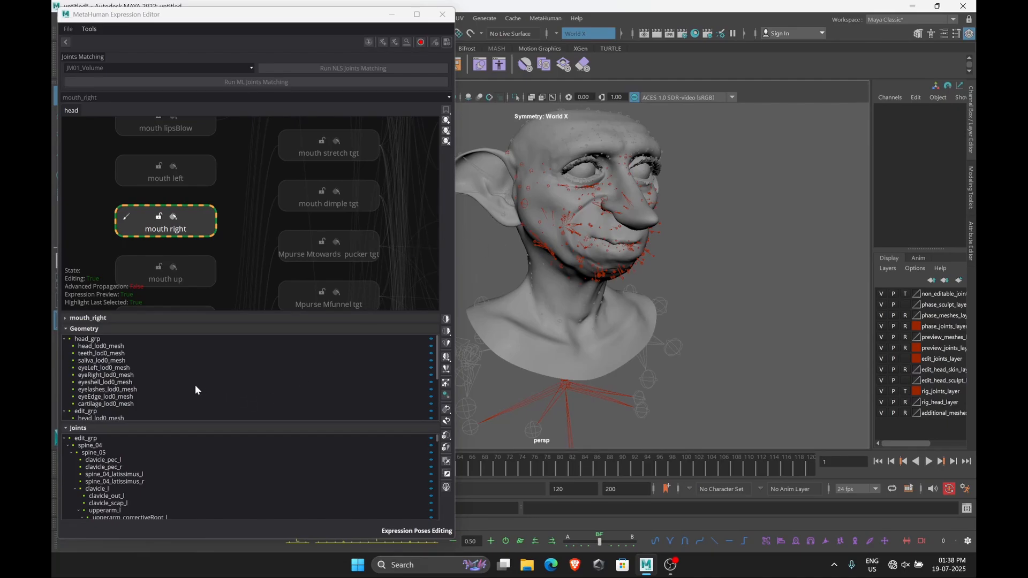
Select the head mesh in the expression's geometry list for sculpting
{"action": "left_click_drag", "start_coordinate": [631, 309], "coordinate": [610, 299], "text": "alt"}
{"action": "scroll", "coordinate": [592, 285], "scroll_direction": "up", "scroll_amount": 5}
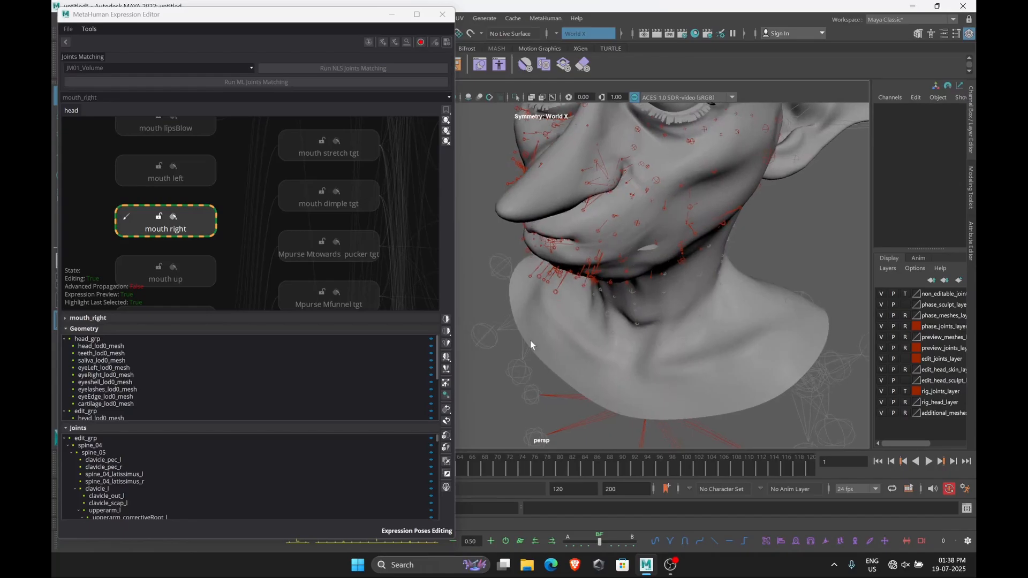
{"action": "scroll", "coordinate": [136, 400], "scroll_direction": "down", "scroll_amount": 4}
{"action": "left_click", "coordinate": [127, 409]}
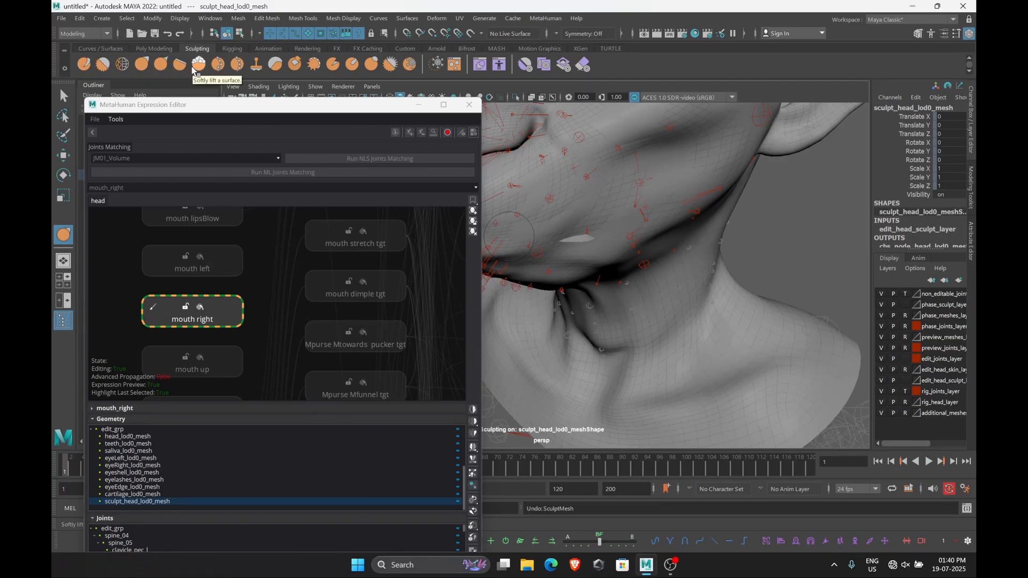
Try a sculpt stroke on the jaw with the Foamy tool and undo it
{"action": "left_click", "coordinate": [196, 67]}
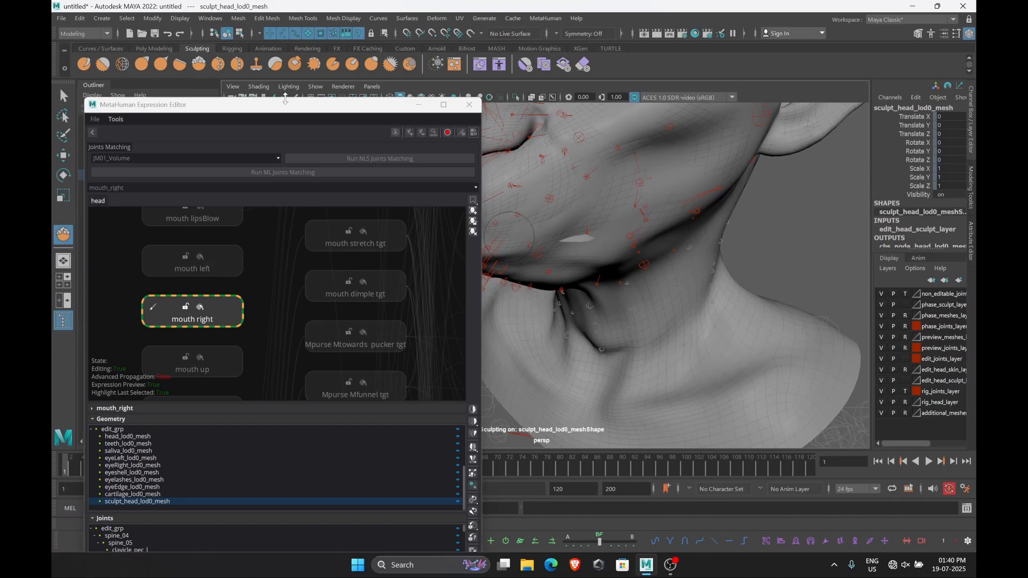
{"action": "left_click_drag", "start_coordinate": [577, 241], "coordinate": [616, 299]}
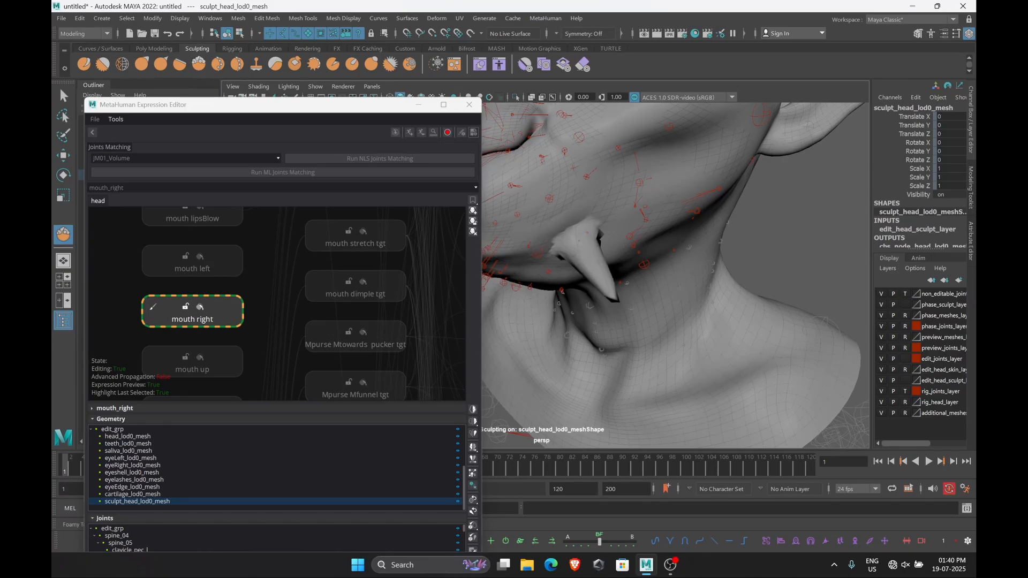
{"action": "key", "text": "ctrl+z"}
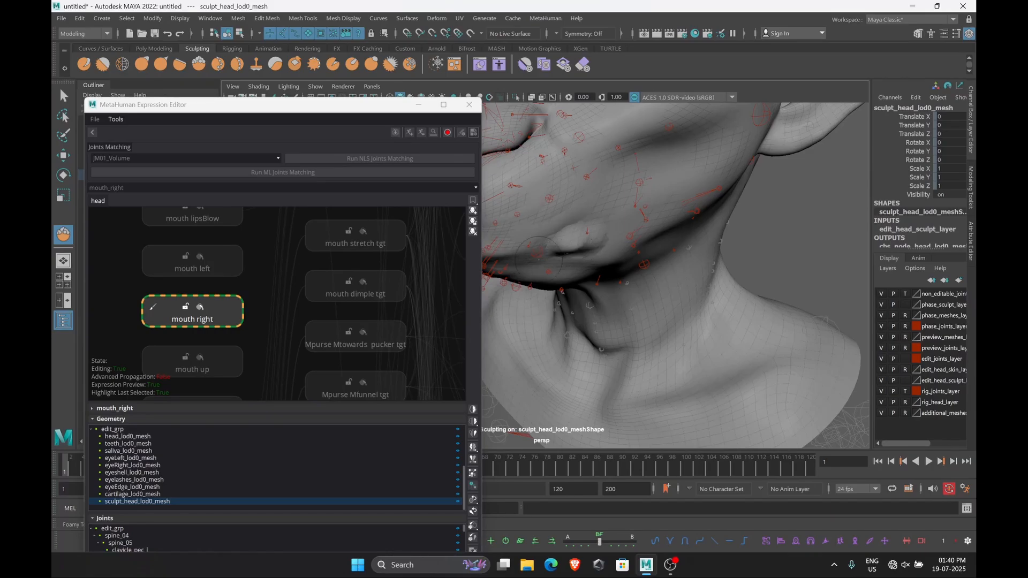
Smooth the jaw and neck area of the mouth right expression with the Smooth sculpt tool
{"action": "left_click", "coordinate": [98, 70]}
{"action": "scroll", "coordinate": [632, 235], "scroll_direction": "up", "scroll_amount": 5}
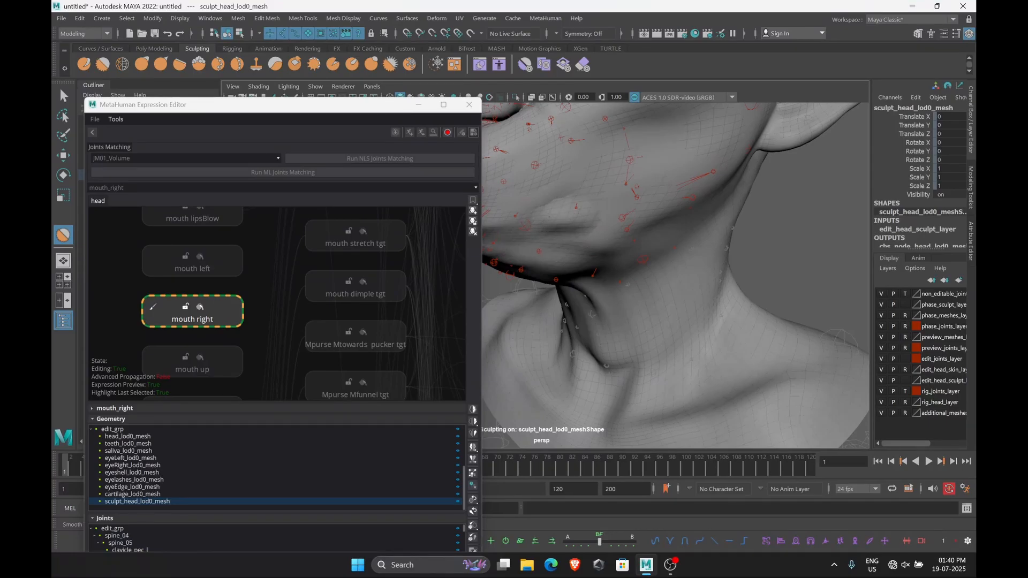
{"action": "left_click_drag", "start_coordinate": [604, 225], "coordinate": [620, 224], "text": "alt"}
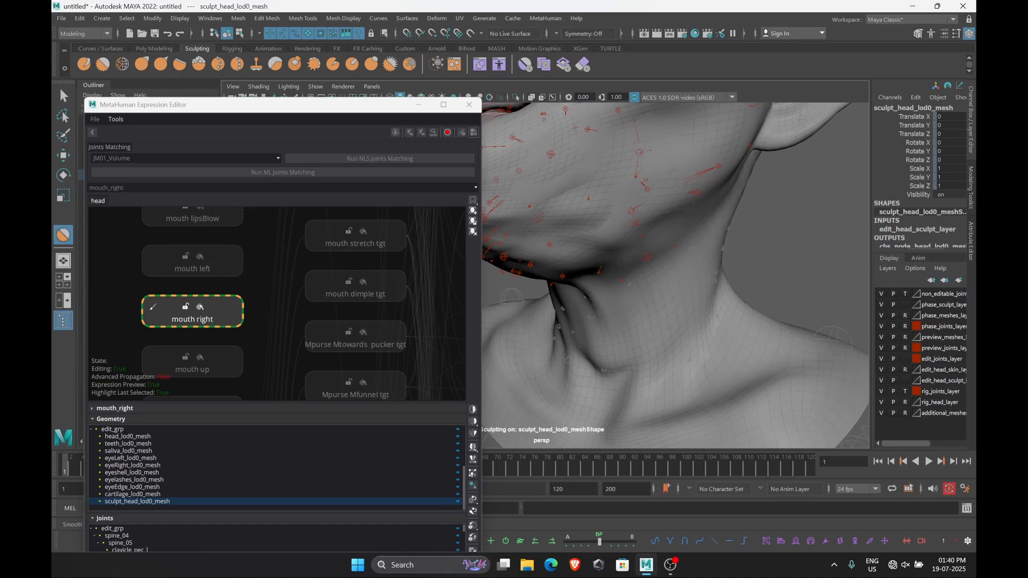
{"action": "mouse_move", "coordinate": [631, 247]}
{"action": "left_mouse_down", "text": "alt"}
{"action": "mouse_move", "coordinate": [642, 246]}
{"action": "mouse_move", "coordinate": [616, 257]}
{"action": "left_mouse_up", "text": "alt"}
{"action": "scroll", "coordinate": [630, 246], "scroll_direction": "down", "scroll_amount": 3}
{"action": "scroll", "coordinate": [615, 257], "scroll_direction": "down", "scroll_amount": 1}
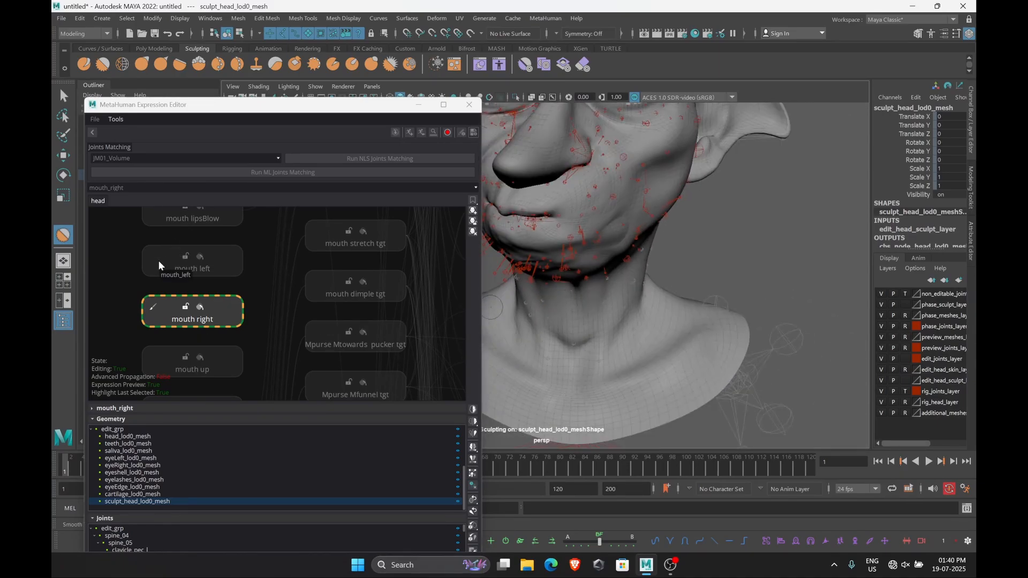
Start editing the mouth left expression and sculpt the lower cheek with the Foamy tool
{"action": "left_click", "coordinate": [159, 266]}
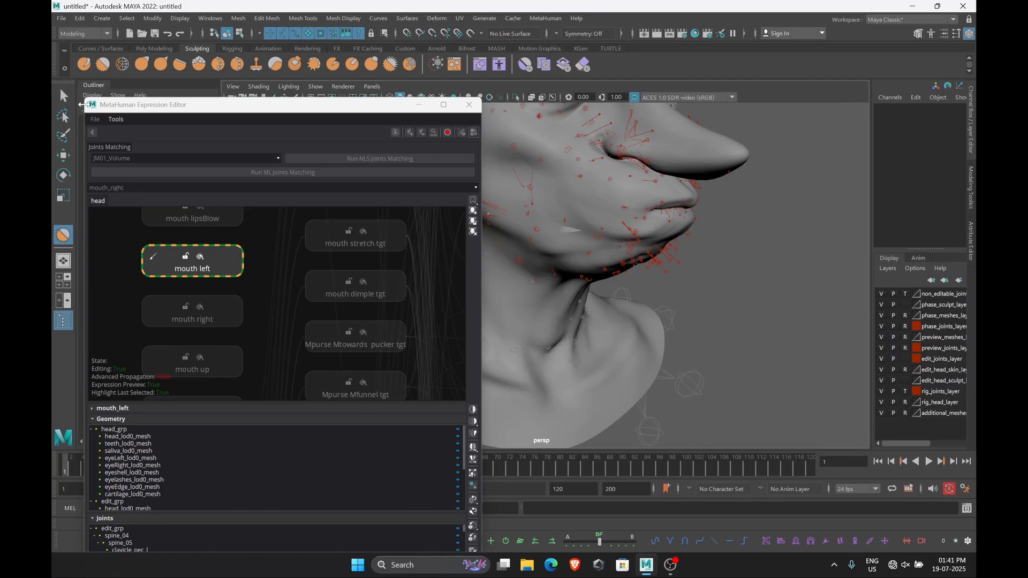
{"action": "left_click", "coordinate": [199, 64]}
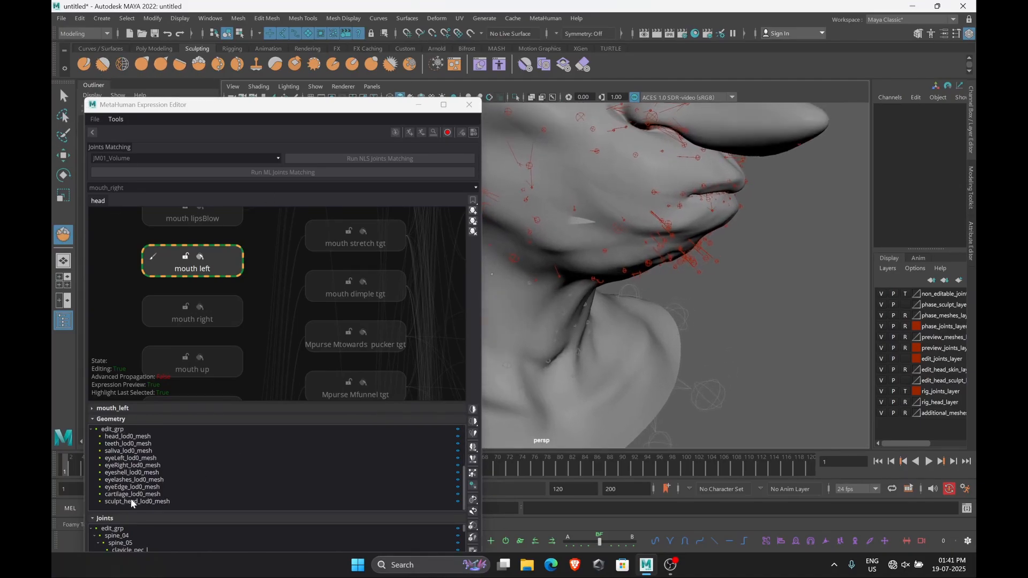
{"action": "left_click_drag", "start_coordinate": [587, 221], "coordinate": [572, 222]}
Smooth the jaw area of the mouth left expression and finish editing that pose
{"action": "left_click", "coordinate": [103, 65]}
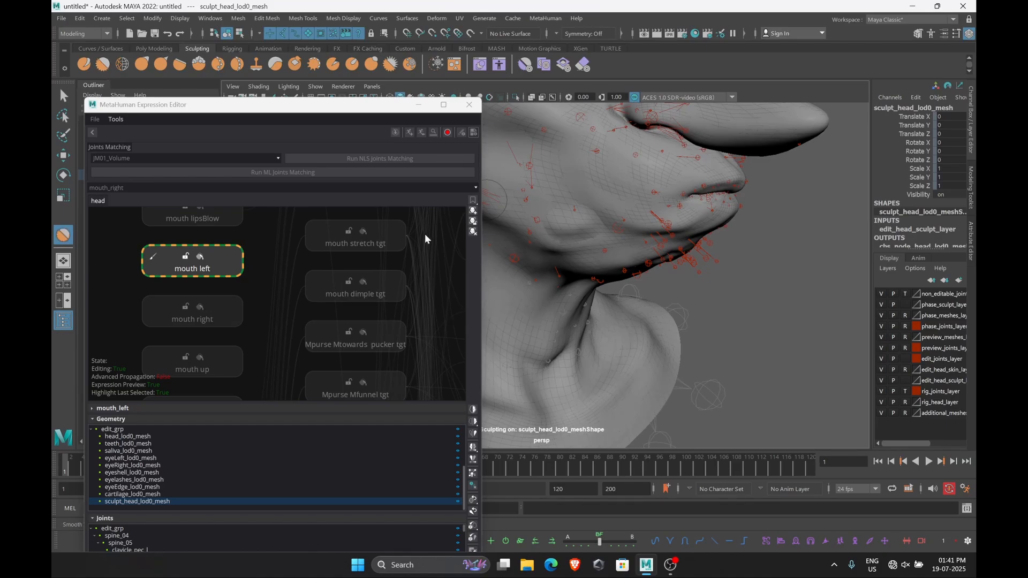
{"action": "left_click_drag", "start_coordinate": [623, 258], "coordinate": [681, 261], "text": "alt"}
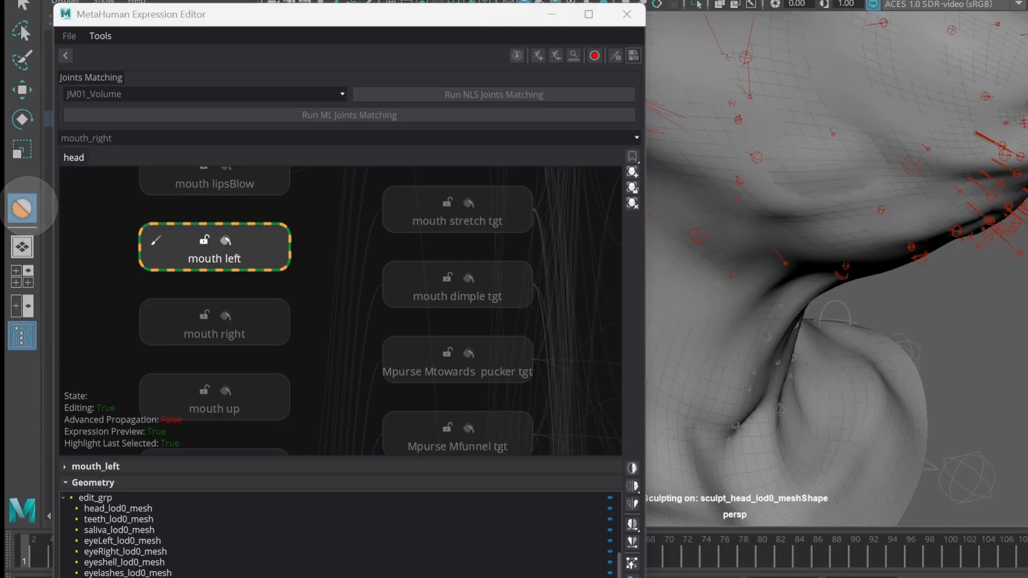
{"action": "left_click_drag", "start_coordinate": [674, 241], "coordinate": [607, 285], "text": "alt"}
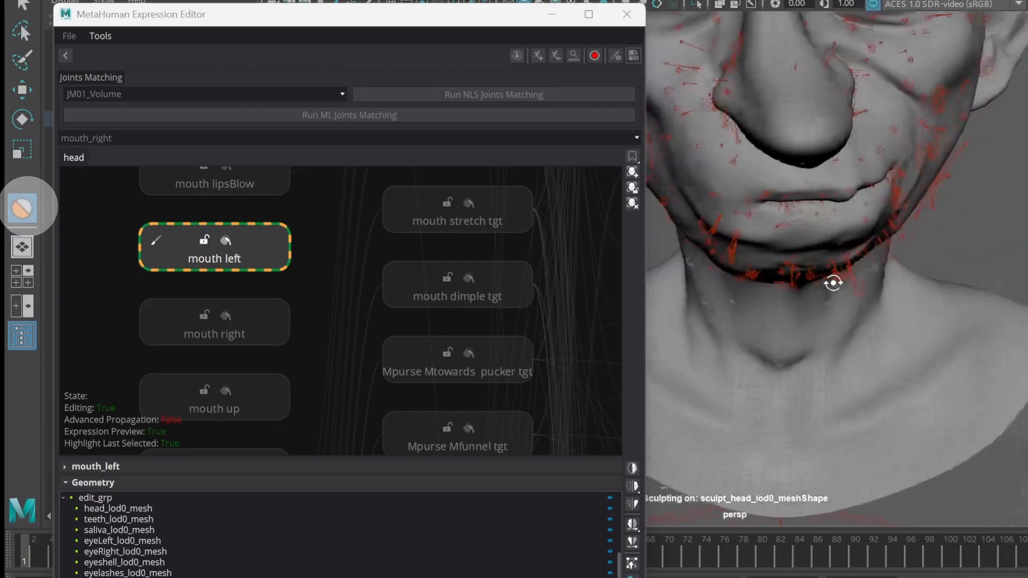
{"action": "left_click_drag", "start_coordinate": [833, 282], "coordinate": [881, 273], "text": "alt"}
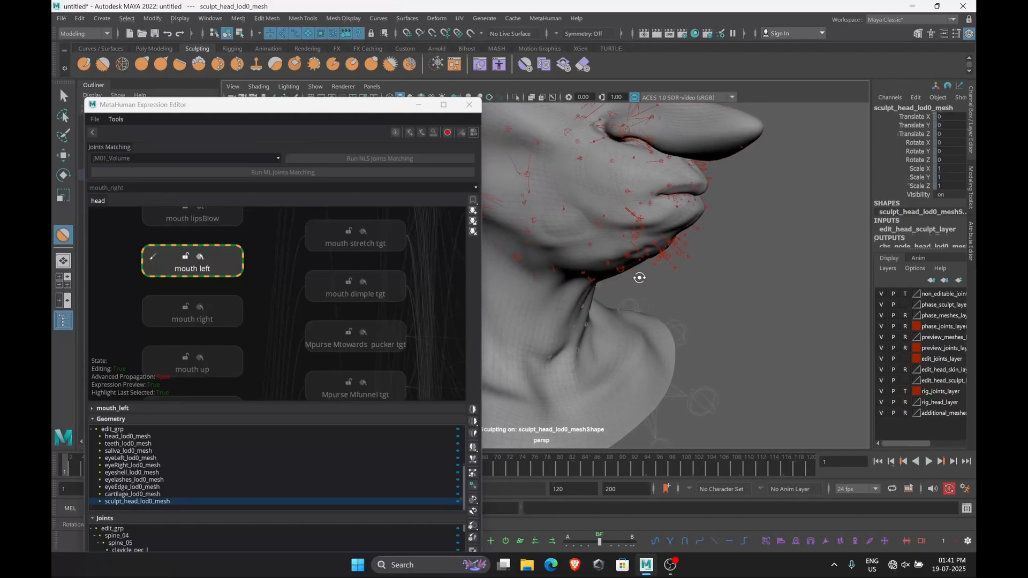
{"action": "left_click_drag", "start_coordinate": [639, 278], "coordinate": [643, 277], "text": "alt"}
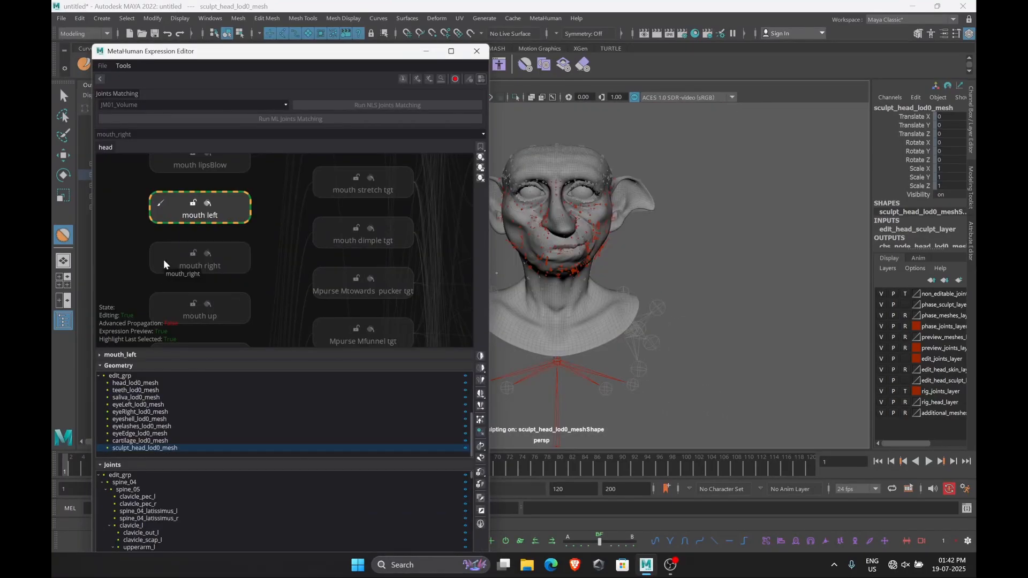
{"action": "left_click", "coordinate": [164, 264]}
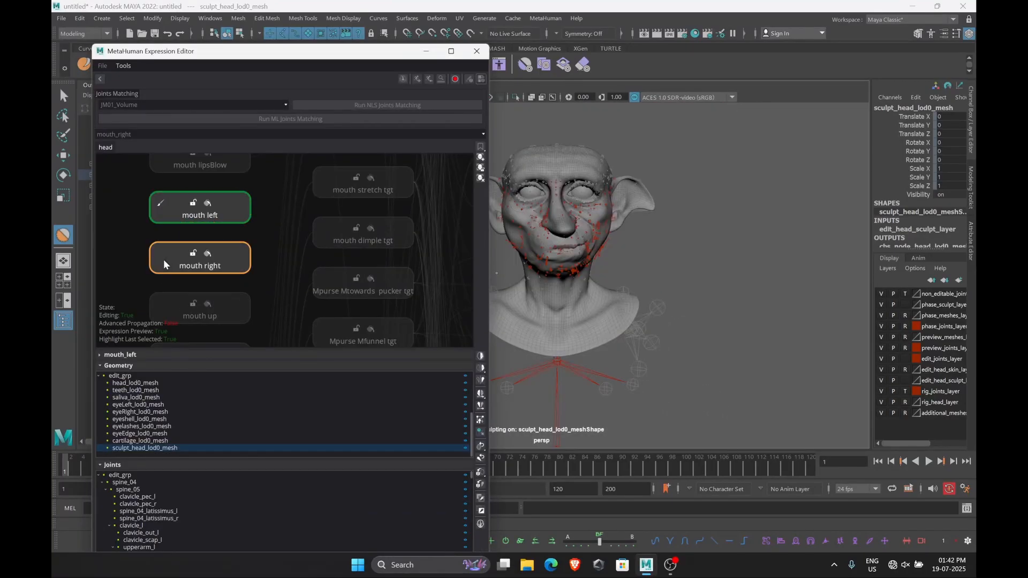
Run scene ML joints matching and leave expression editing mode
{"action": "left_click", "coordinate": [480, 525]}
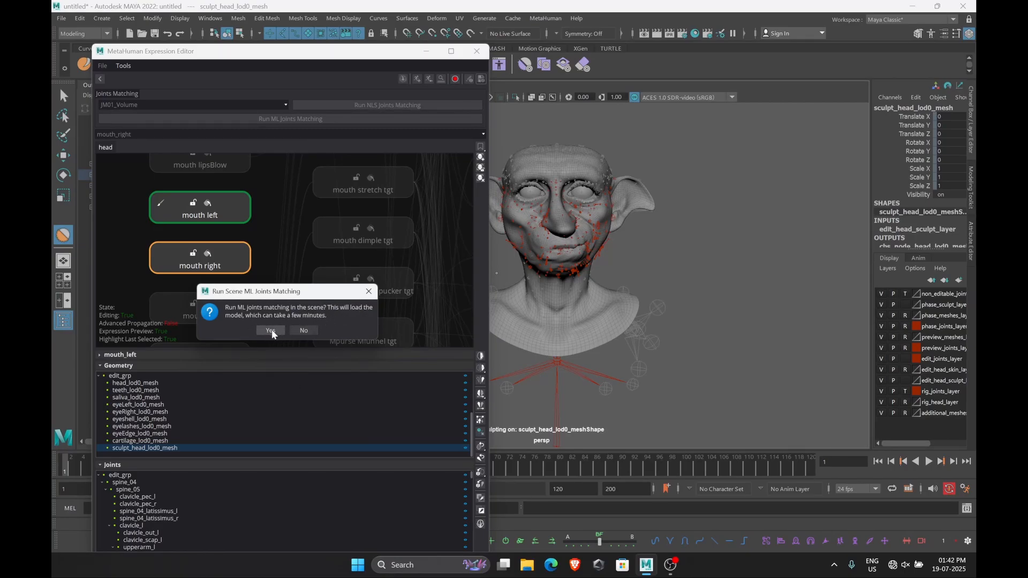
{"action": "left_click", "coordinate": [271, 331]}
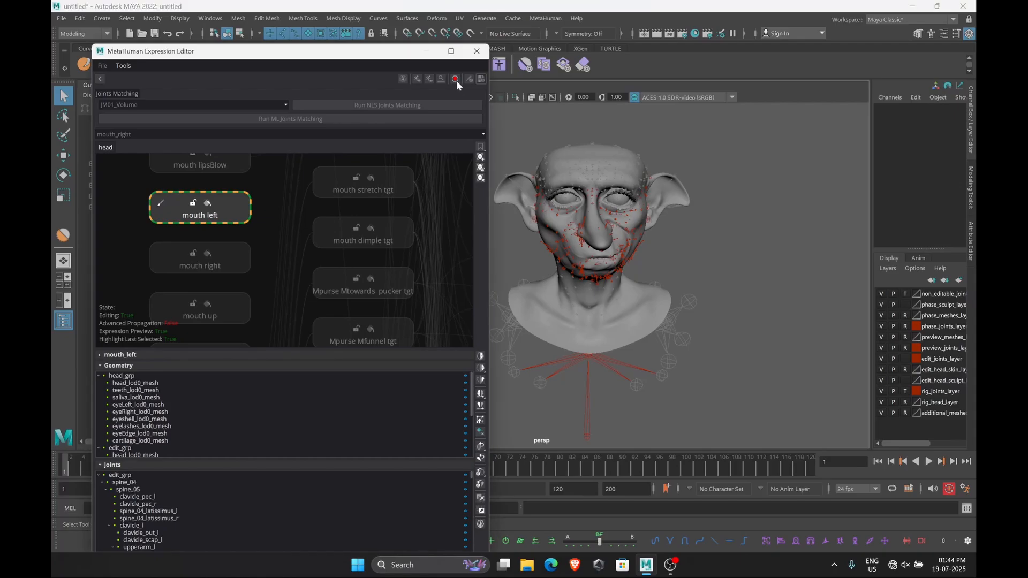
{"action": "left_click", "coordinate": [456, 80]}
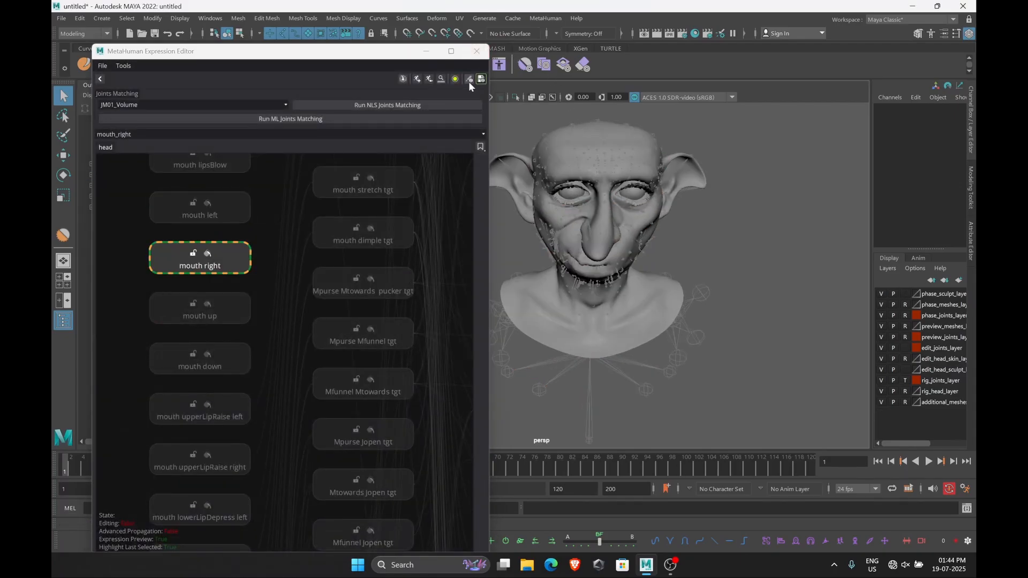
Update the MetaHuman DNA from the scene and save it as head.dna in Dobby_begin1
{"action": "left_click", "coordinate": [468, 79]}
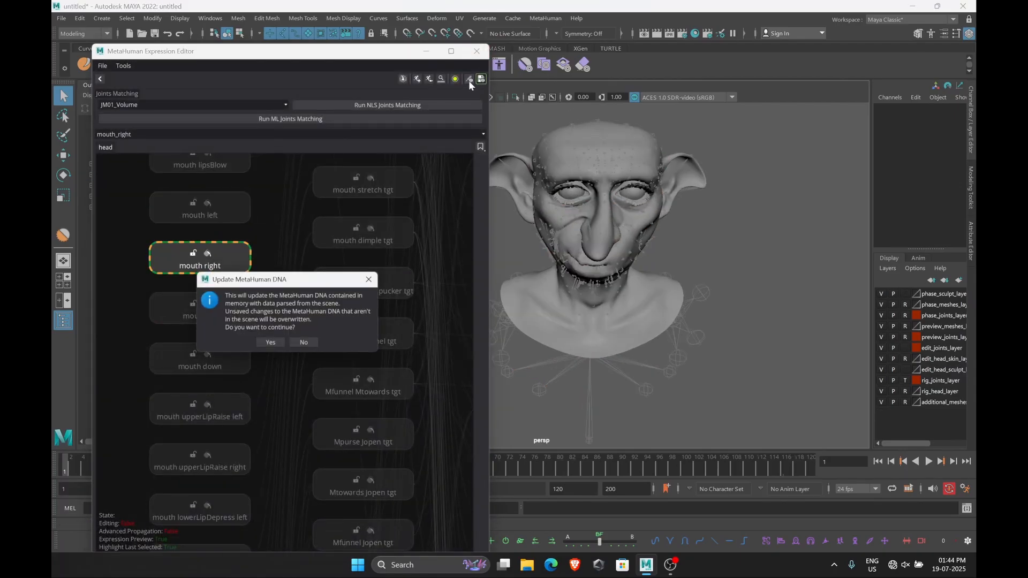
{"action": "left_click", "coordinate": [271, 343]}
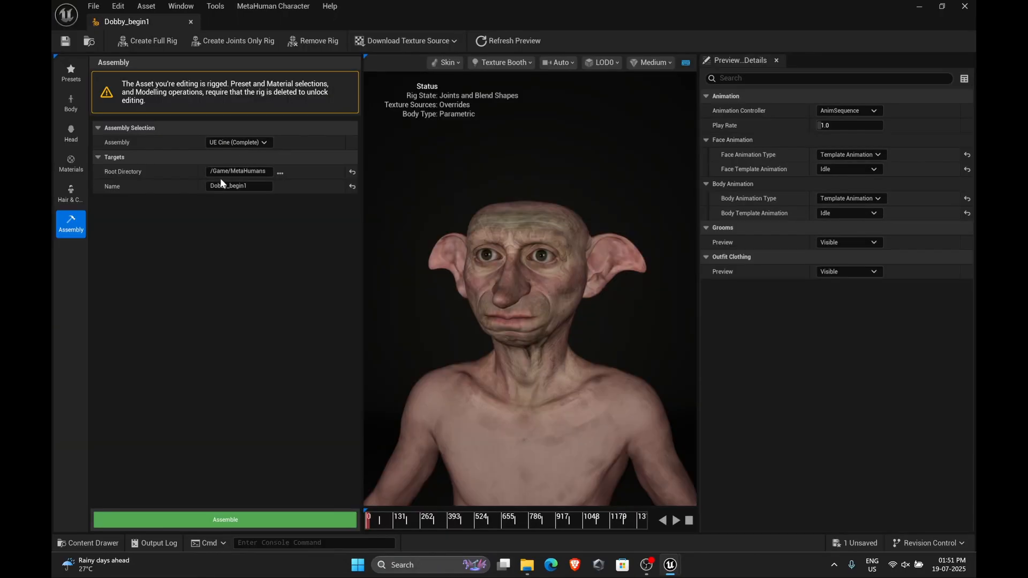
{"action": "left_click", "coordinate": [241, 186]}
In Unreal Engine, set the assembly target name to Dobby_Metahuman and assemble the MetaHuman
{"action": "left_click", "coordinate": [259, 188]}
{"action": "left_click", "coordinate": [257, 188]}
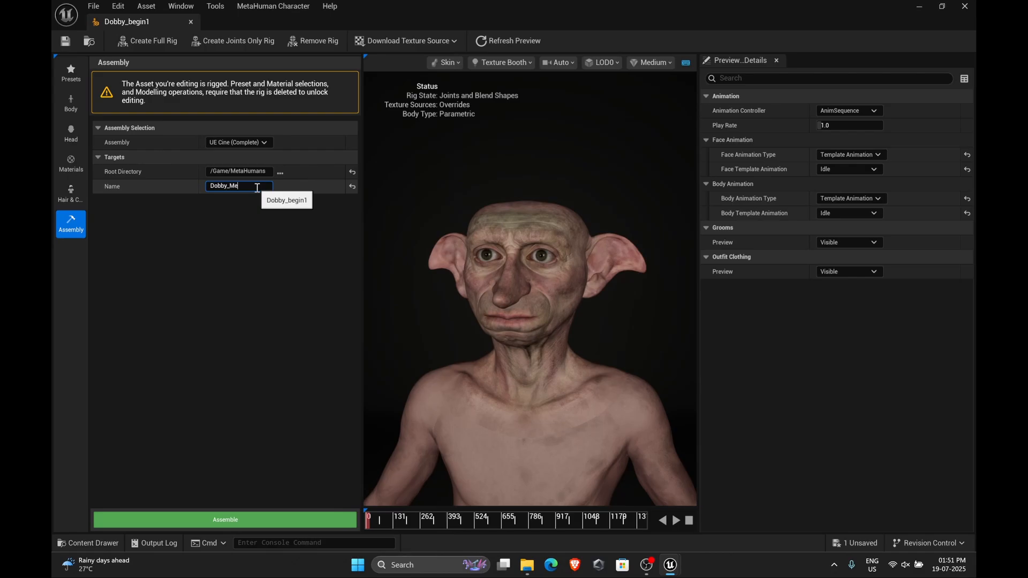
{"action": "left_click", "coordinate": [236, 374]}
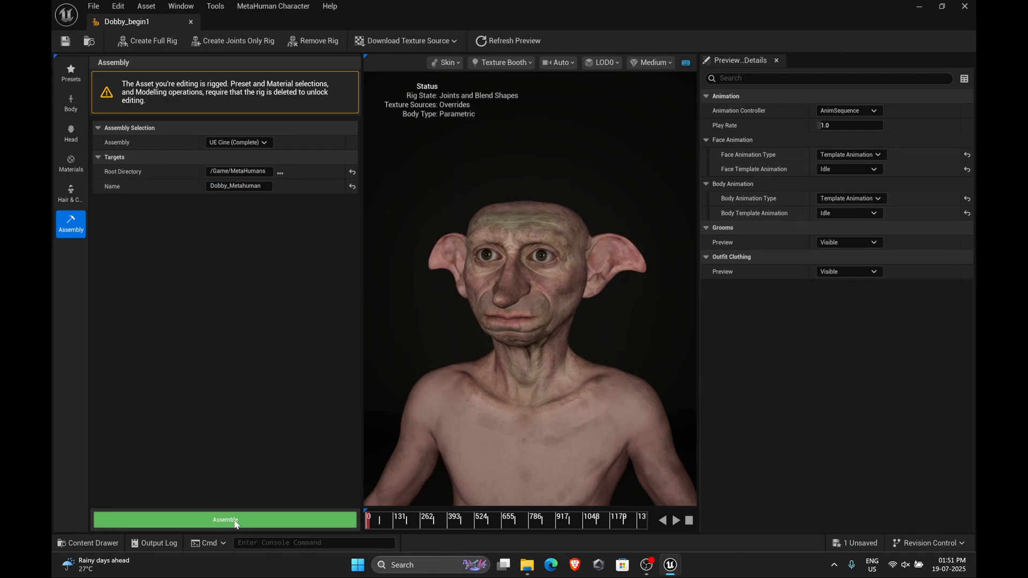
{"action": "left_click", "coordinate": [226, 519]}
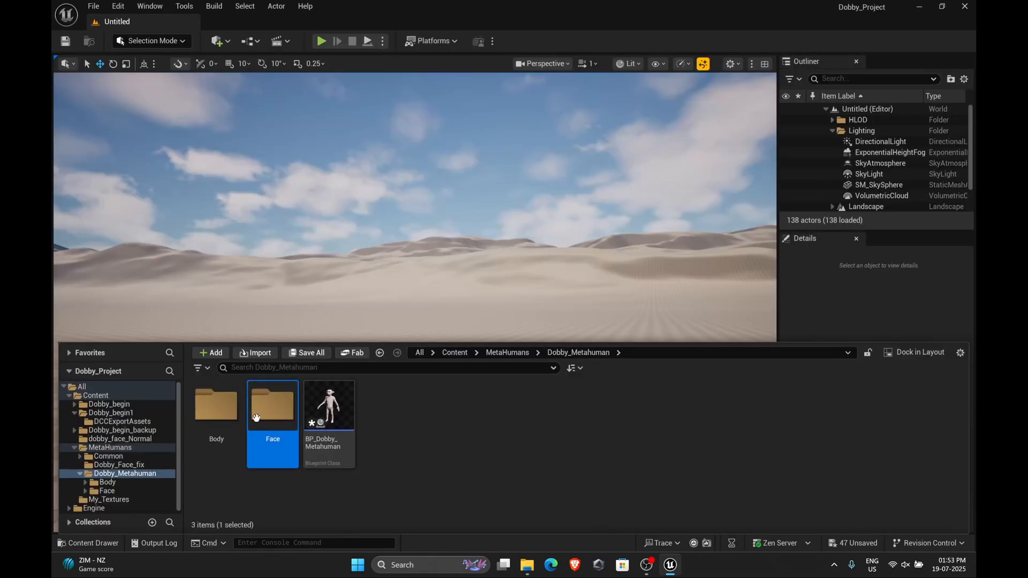
Open the assembled face skeletal mesh and preview it with the AS_MetaHuman_ARKit_Mapping animation
{"action": "double_click", "coordinate": [271, 417]}
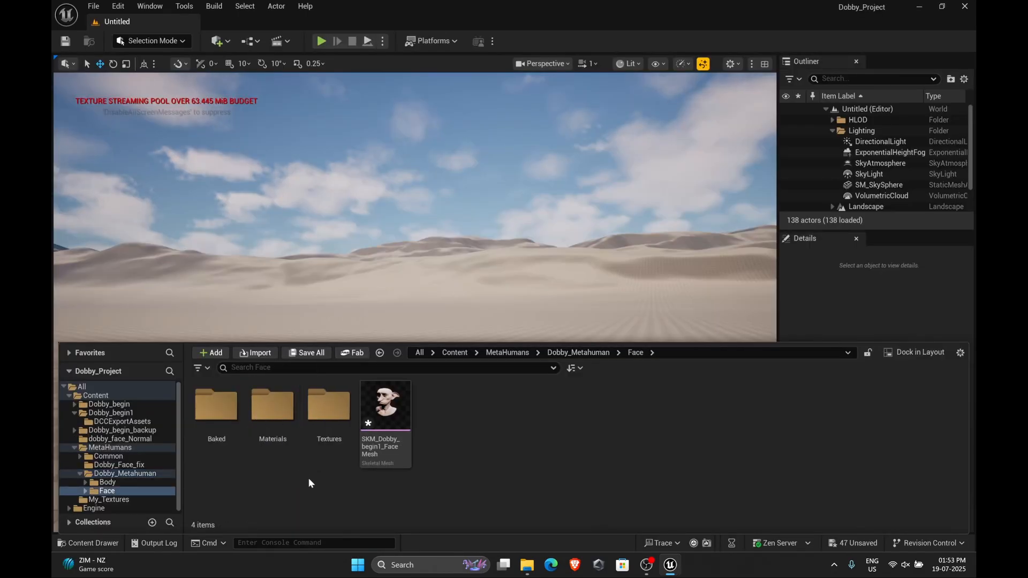
{"action": "double_click", "coordinate": [388, 424]}
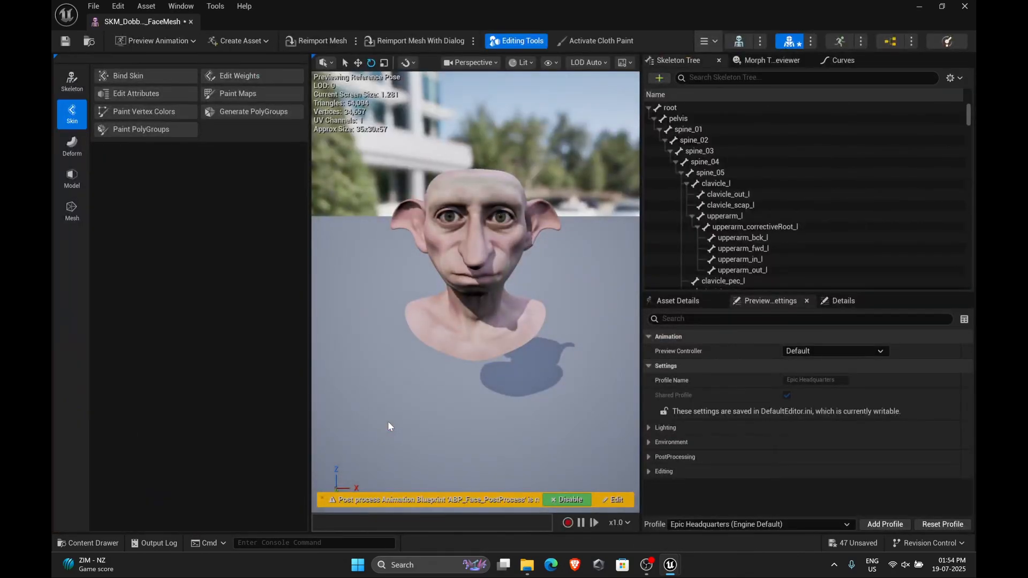
{"action": "left_click", "coordinate": [161, 41]}
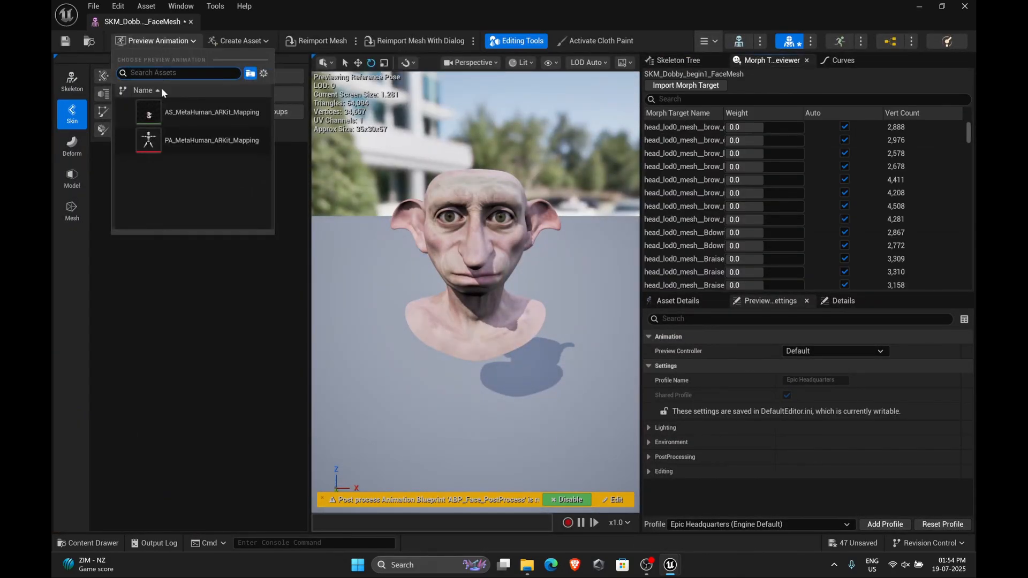
{"action": "left_click", "coordinate": [196, 117]}
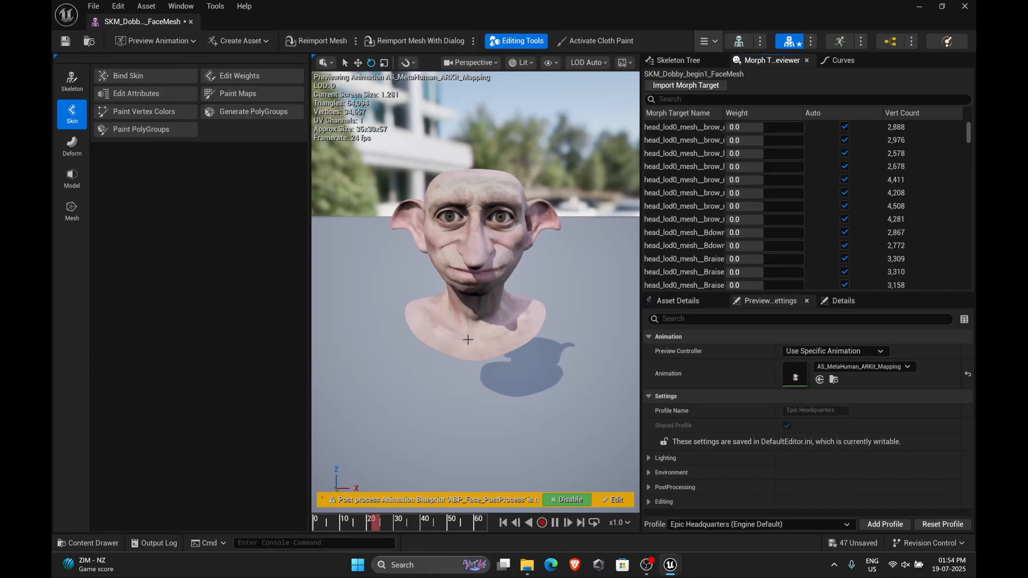
{"action": "left_click", "coordinate": [555, 522]}
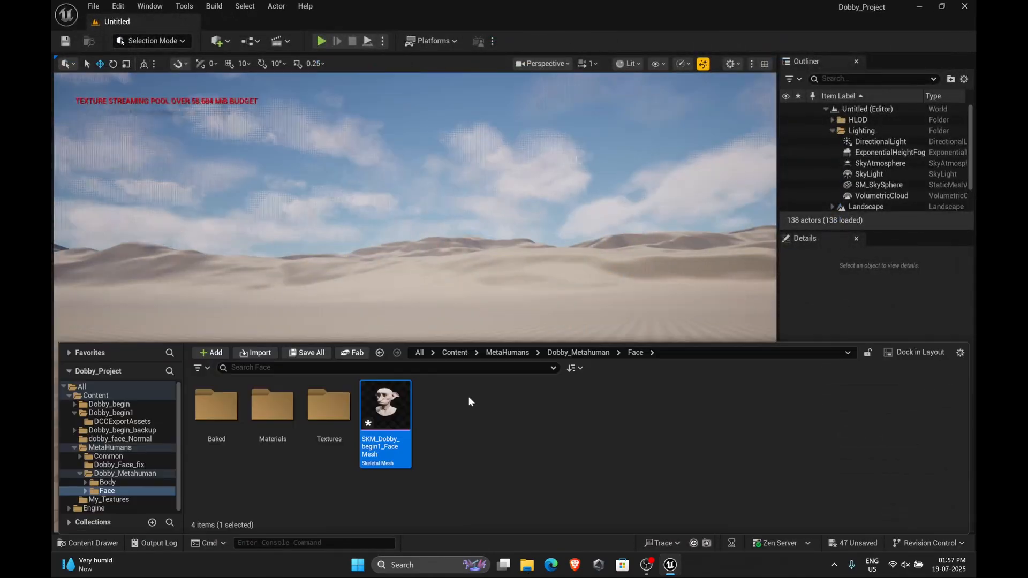
Try to reimport the existing DNA file onto the face skeletal mesh
{"action": "right_click", "coordinate": [377, 419]}
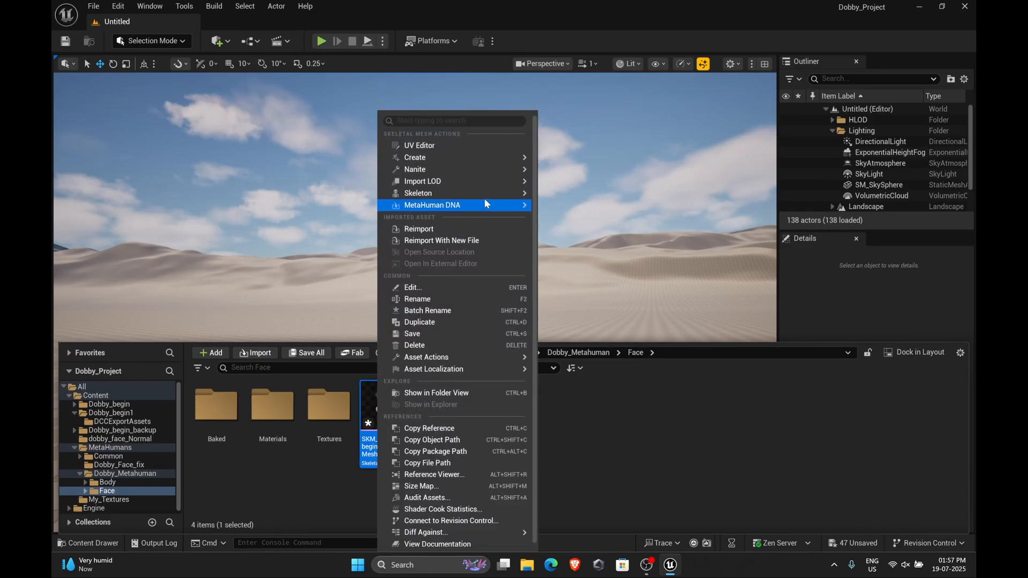
{"action": "mouse_move", "coordinate": [480, 170]}
{"action": "mouse_move", "coordinate": [487, 206]}
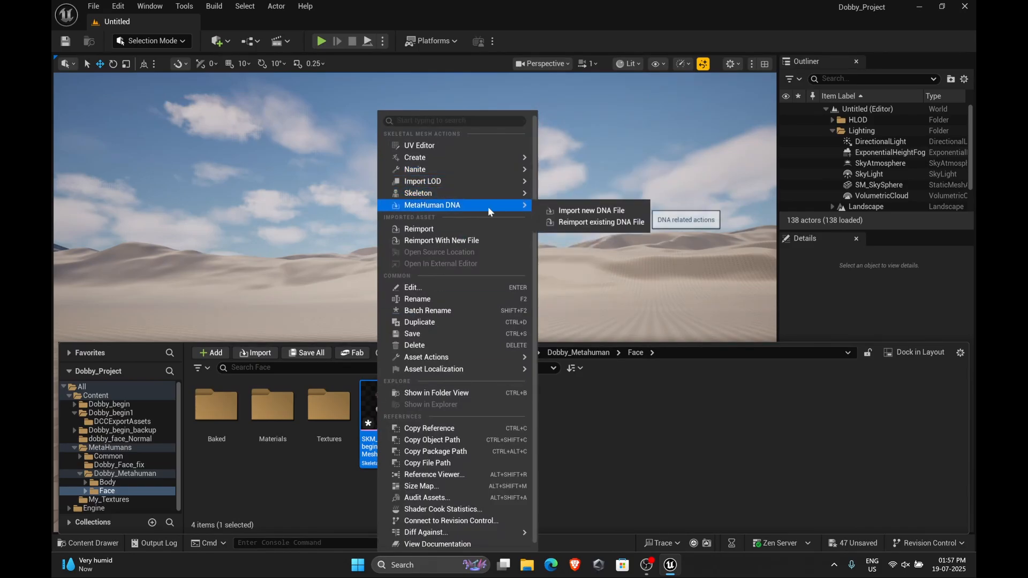
{"action": "left_click", "coordinate": [604, 223]}
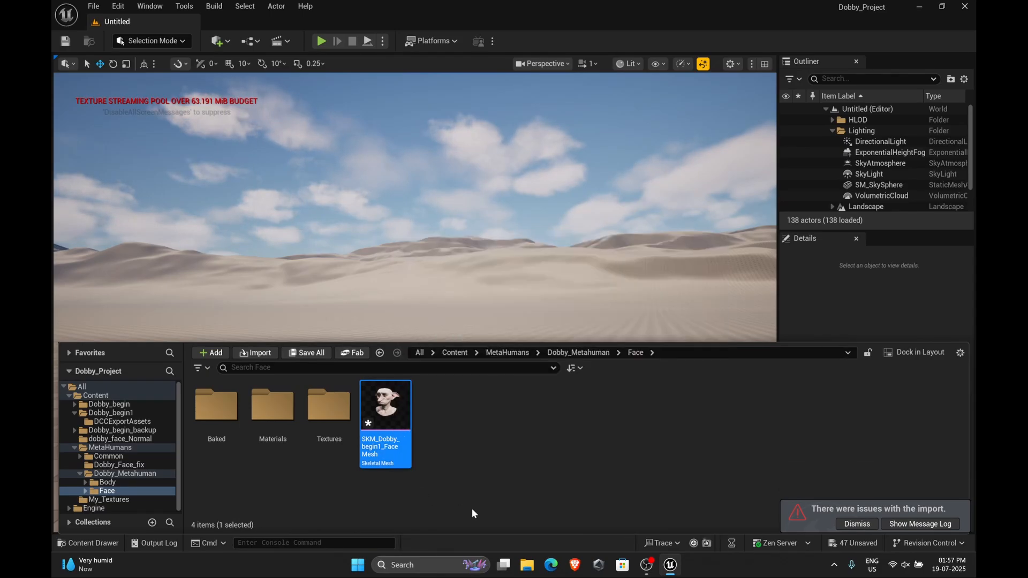
Import head.dna from the Dobby_begin1 folder as a new DNA file onto the face skeletal mesh
{"action": "right_click", "coordinate": [384, 423]}
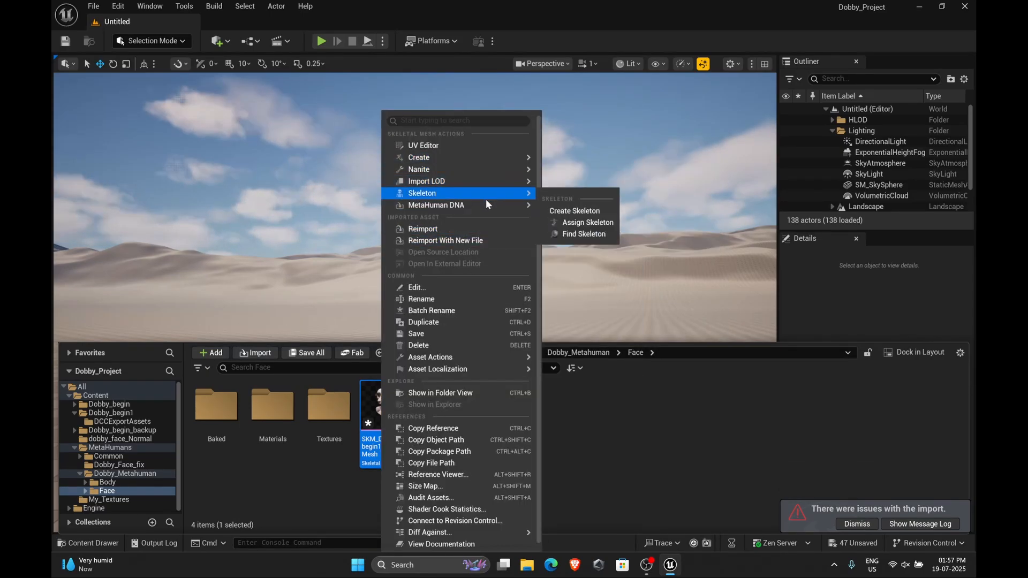
{"action": "mouse_move", "coordinate": [488, 204]}
{"action": "left_click", "coordinate": [599, 208]}
{"action": "left_click", "coordinate": [216, 132]}
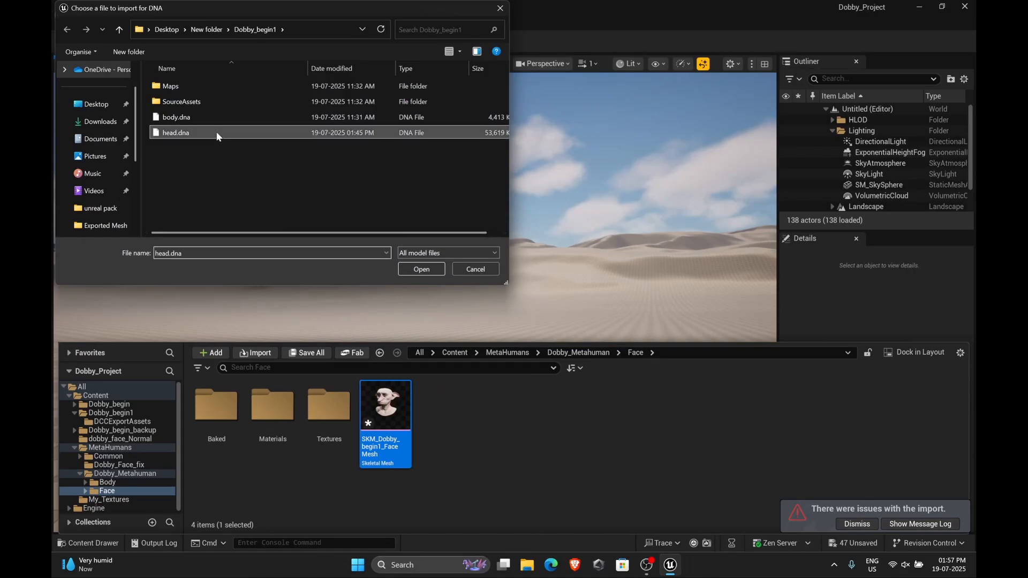
{"action": "left_click", "coordinate": [421, 269]}
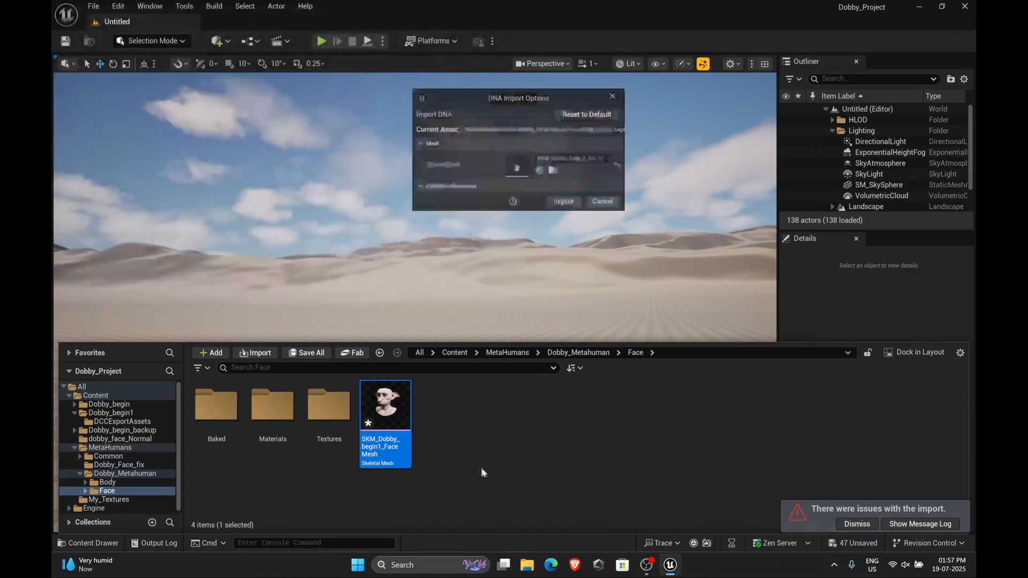
{"action": "left_click", "coordinate": [569, 208]}
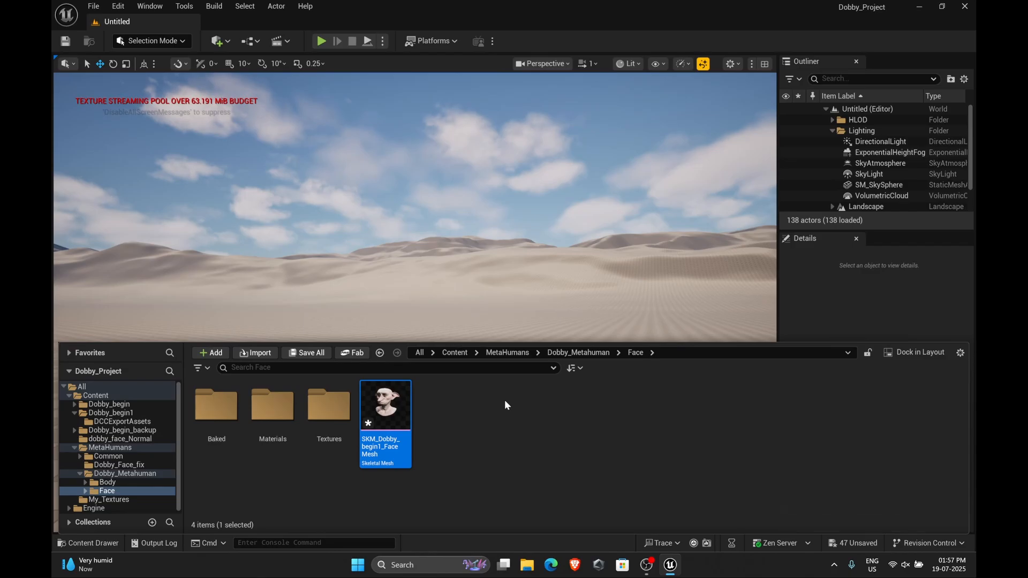
Open the face mesh and orbit around it to inspect the updated expressions
{"action": "double_click", "coordinate": [390, 423]}
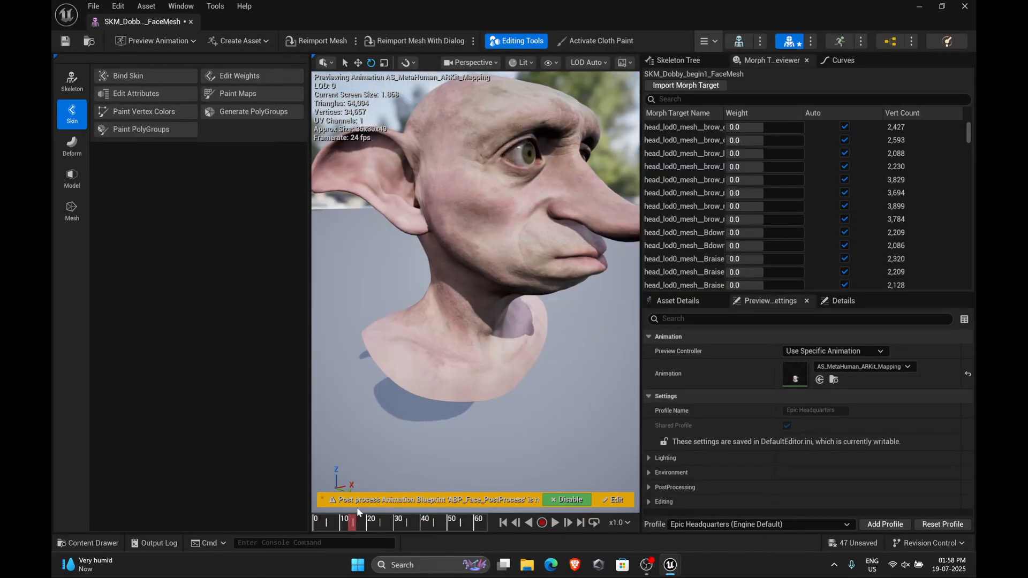
{"action": "left_click_drag", "start_coordinate": [354, 515], "coordinate": [393, 508]}
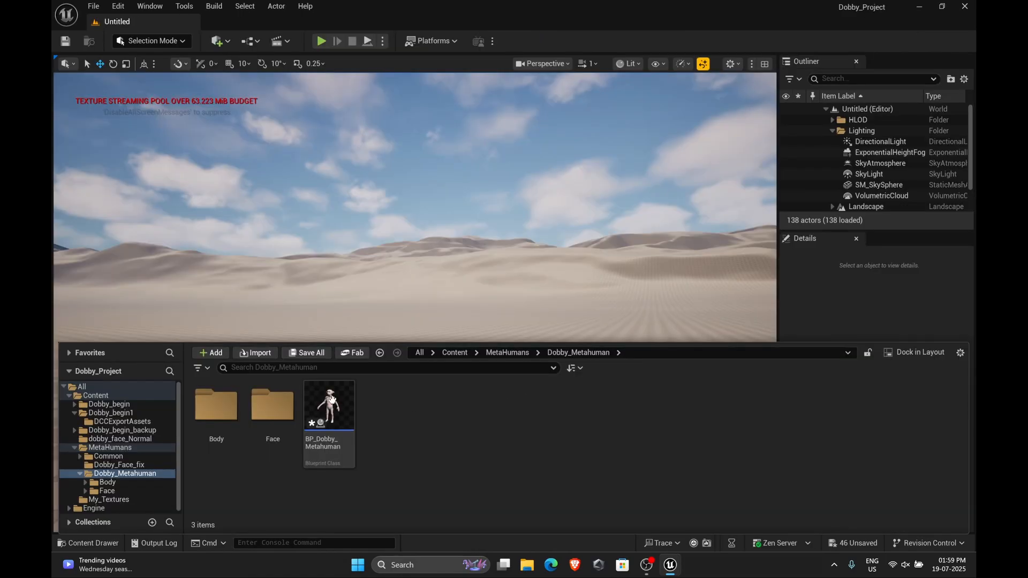
Open the BP_Dobby_Metahuman blueprint and set the LODSync component's Num LODs to 0
{"action": "double_click", "coordinate": [331, 399]}
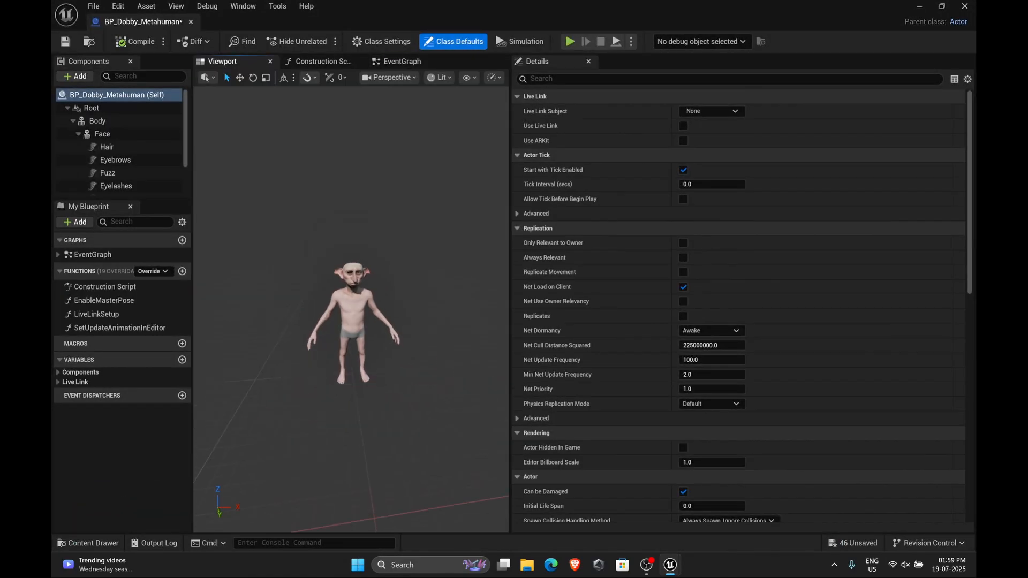
{"action": "scroll", "coordinate": [351, 309], "scroll_direction": "down", "scroll_amount": 2}
{"action": "scroll", "coordinate": [351, 309], "scroll_direction": "up", "scroll_amount": 8}
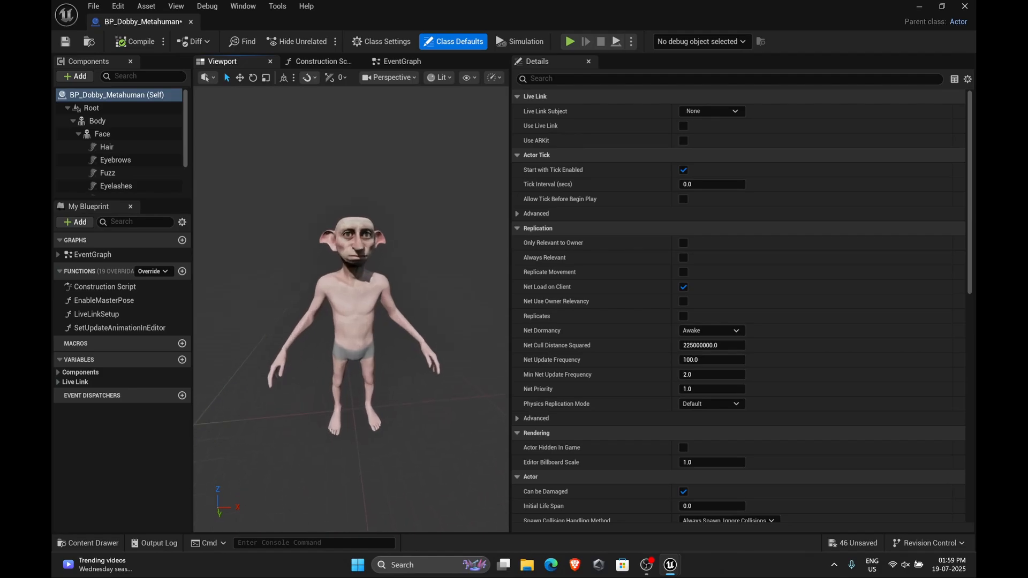
{"action": "scroll", "coordinate": [354, 326], "scroll_direction": "up", "scroll_amount": 2}
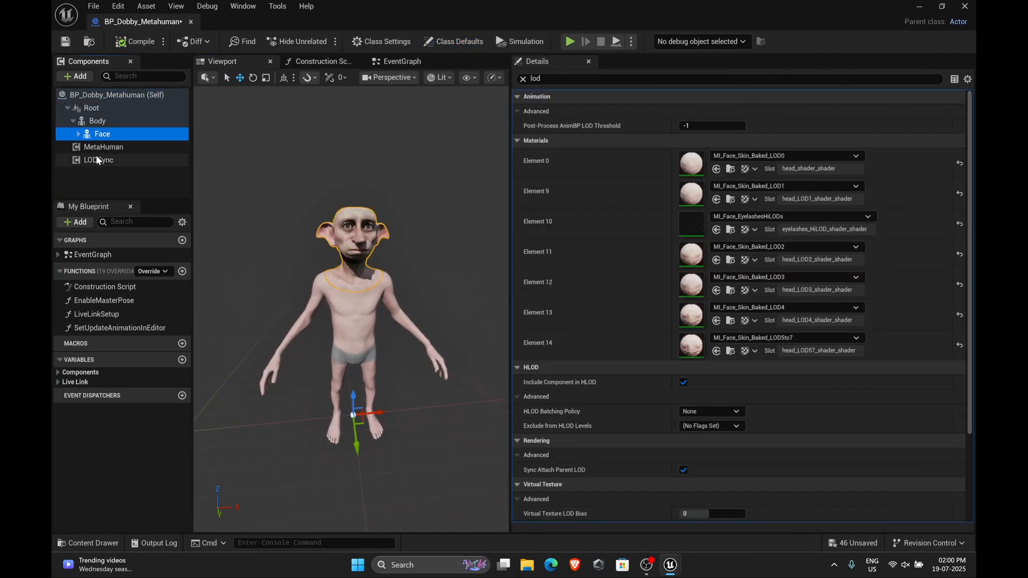
{"action": "left_click", "coordinate": [99, 160]}
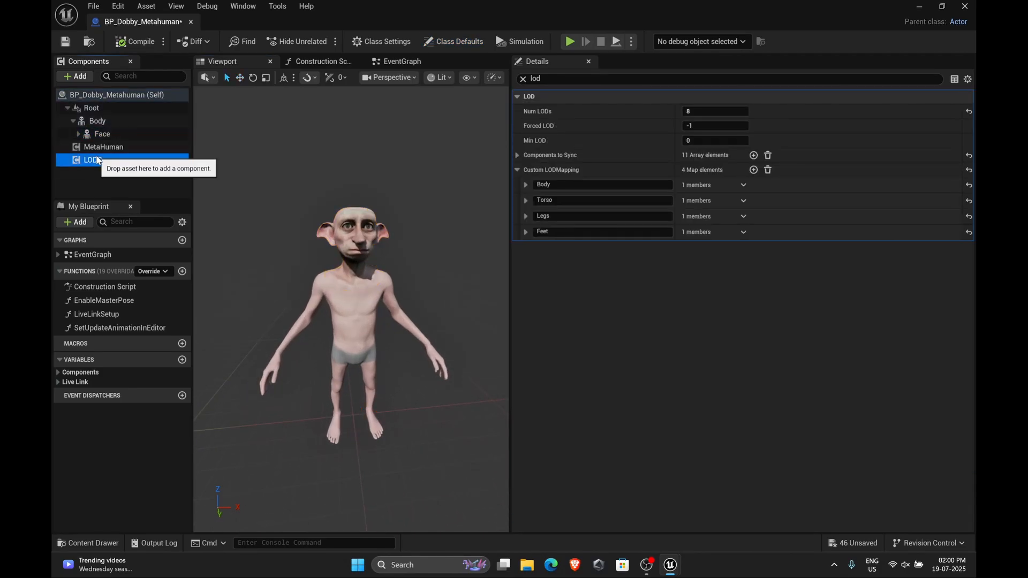
{"action": "left_click", "coordinate": [696, 112]}
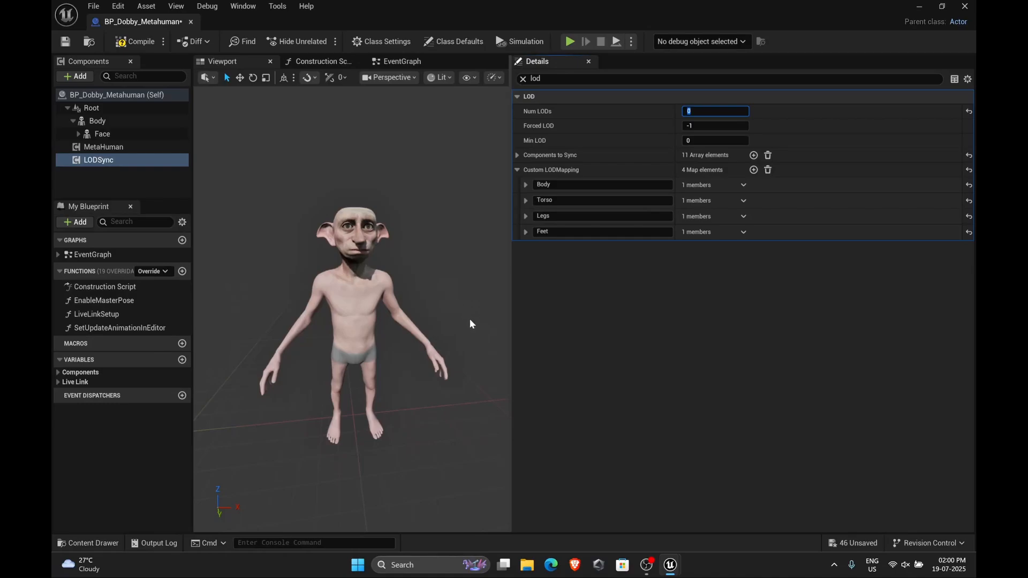
{"action": "mouse_move", "coordinate": [352, 321]}
{"action": "right_mouse_down", "text": "alt"}
{"action": "mouse_move", "coordinate": [273, 321]}
{"action": "mouse_move", "coordinate": [348, 321]}
{"action": "right_mouse_up", "text": "alt"}
{"action": "right_click_drag", "start_coordinate": [455, 329], "coordinate": [396, 329], "text": "alt"}
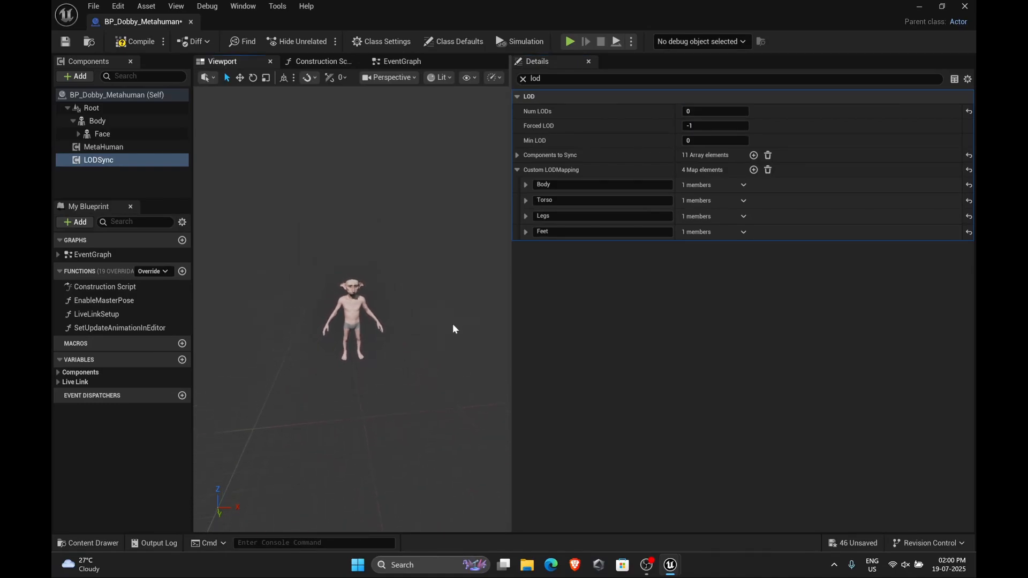
{"action": "left_click_drag", "start_coordinate": [454, 328], "coordinate": [450, 329], "text": "alt"}
{"action": "right_click_drag", "start_coordinate": [396, 328], "coordinate": [428, 329], "text": "alt"}
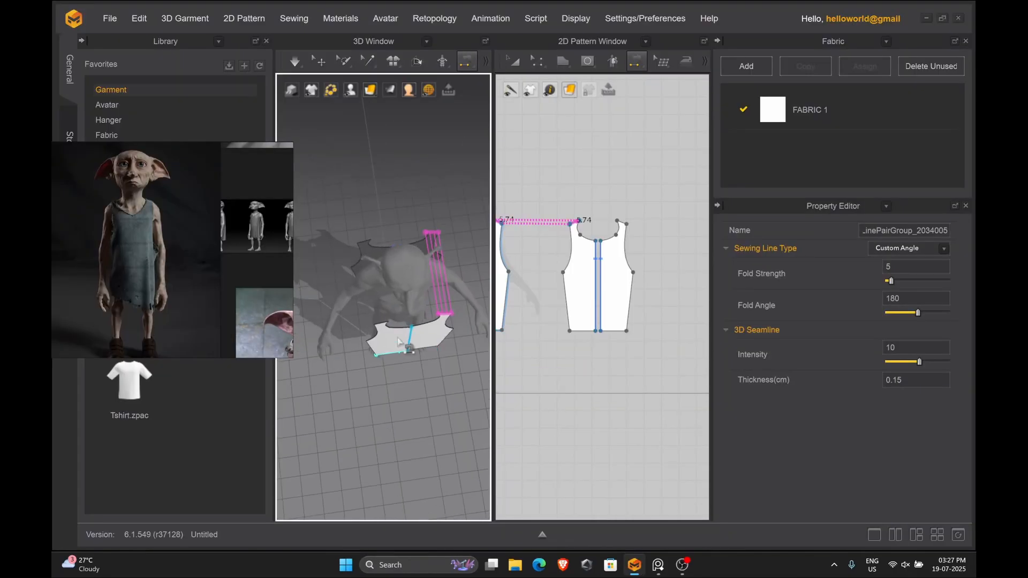
In Marvelous Designer, sew the side seams joining the front and back dress patterns
{"action": "left_click", "coordinate": [431, 342]}
{"action": "right_click_drag", "start_coordinate": [428, 343], "coordinate": [350, 318]}
{"action": "left_click", "coordinate": [398, 342]}
{"action": "right_click_drag", "start_coordinate": [402, 345], "coordinate": [378, 384]}
{"action": "left_click", "coordinate": [429, 345]}
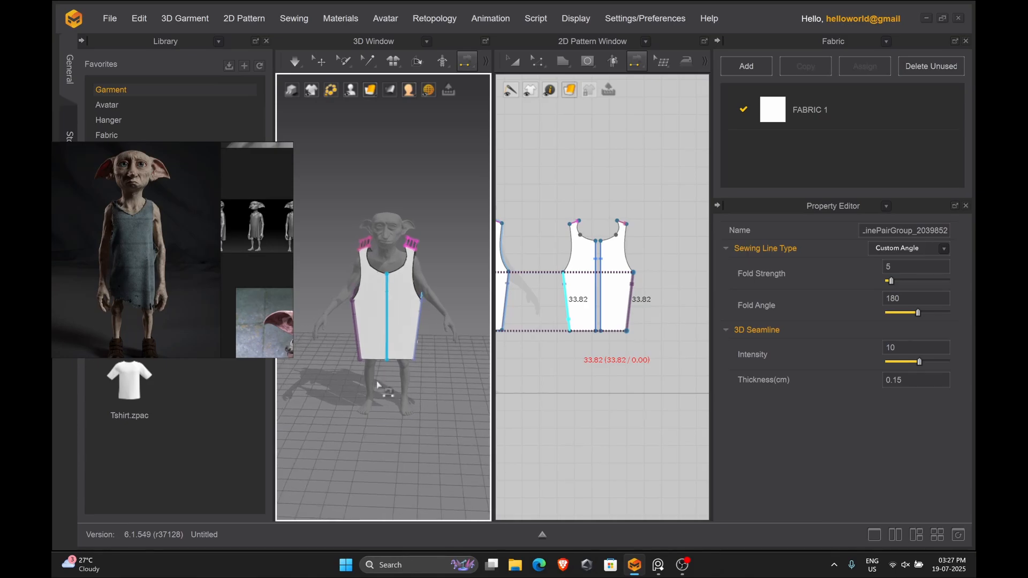
Simulate the dress on the Dobby avatar and pull the fabric into place
{"action": "key", "text": "space"}
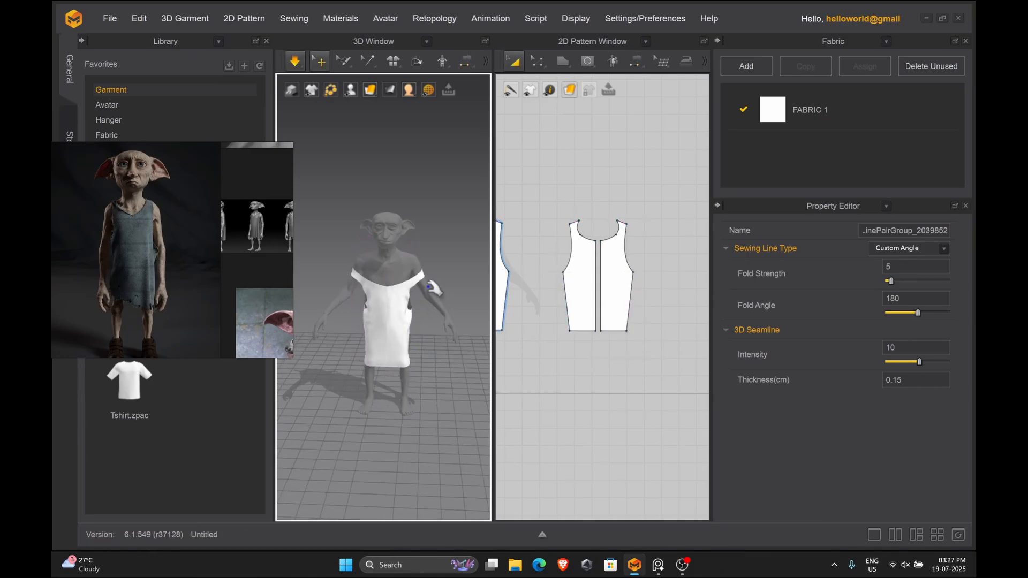
{"action": "left_click", "coordinate": [400, 290]}
{"action": "left_click_drag", "start_coordinate": [420, 278], "coordinate": [371, 244]}
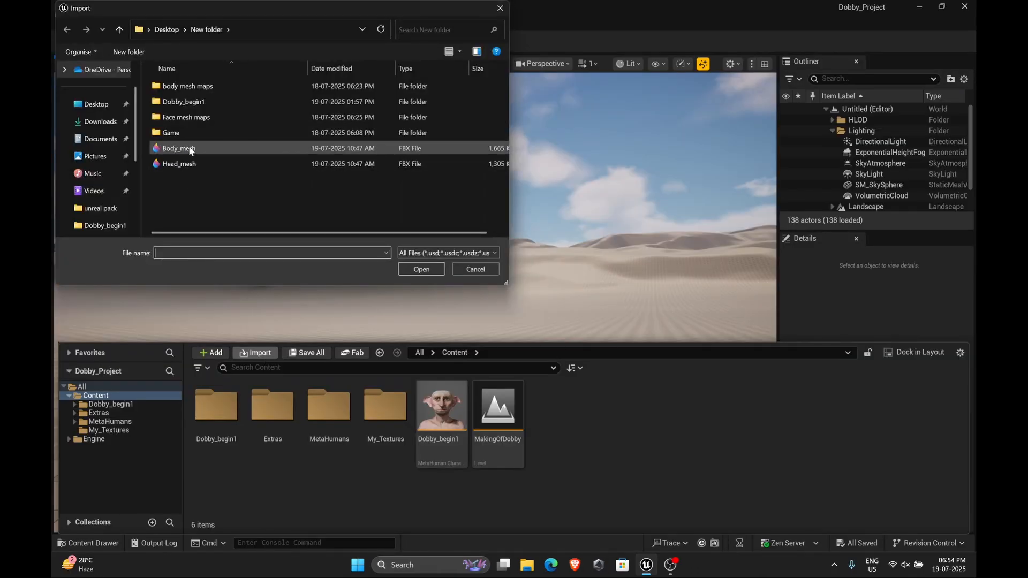
In Unreal Engine, import the dobby cloth FBX from the experiment folder on the Desktop
{"action": "left_click", "coordinate": [89, 106]}
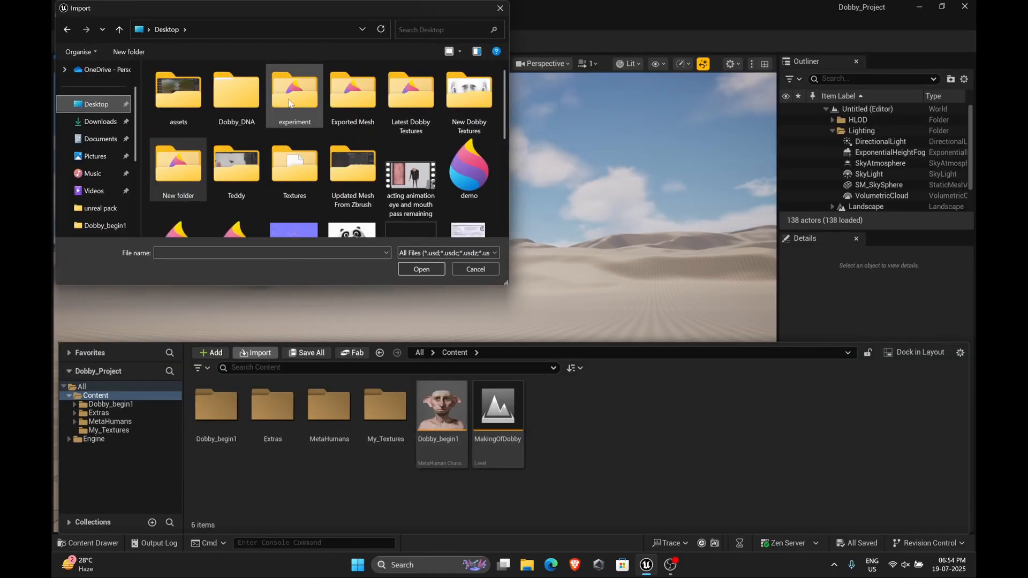
{"action": "double_click", "coordinate": [289, 102]}
{"action": "left_click", "coordinate": [228, 134]}
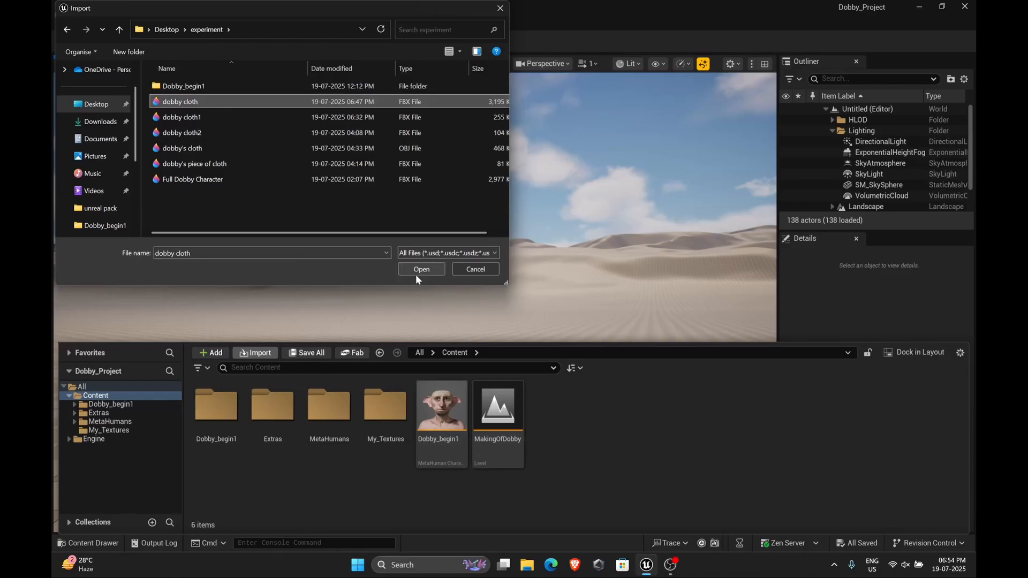
{"action": "left_click", "coordinate": [416, 271]}
{"action": "left_click", "coordinate": [661, 542]}
Create a new material in the Content folder and name it cloth_MAT
{"action": "left_click", "coordinate": [554, 407], "text": "shift"}
{"action": "right_click", "coordinate": [562, 407]}
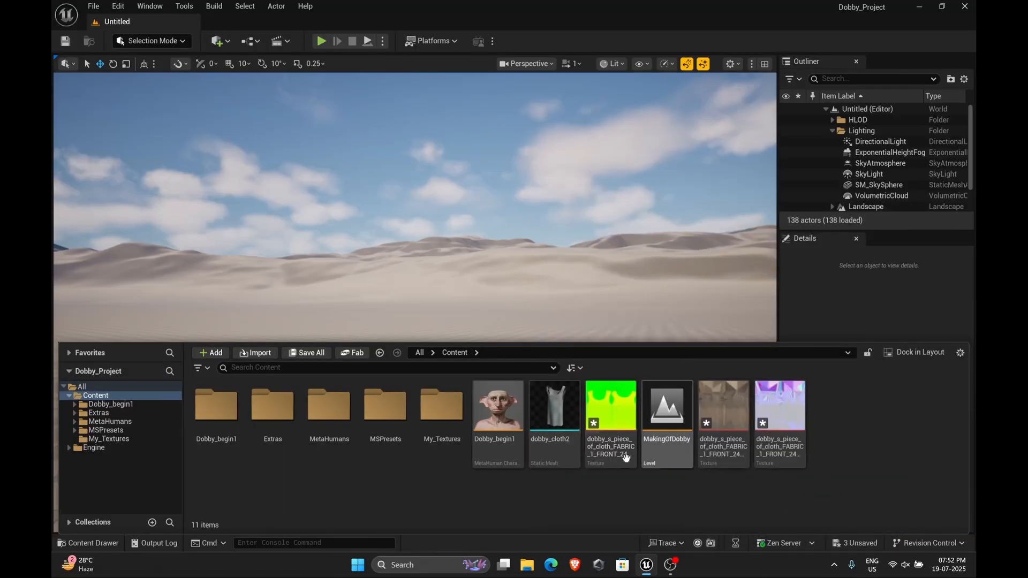
{"action": "double_click", "coordinate": [557, 418]}
{"action": "left_click", "coordinate": [189, 21]}
{"action": "left_click", "coordinate": [706, 464]}
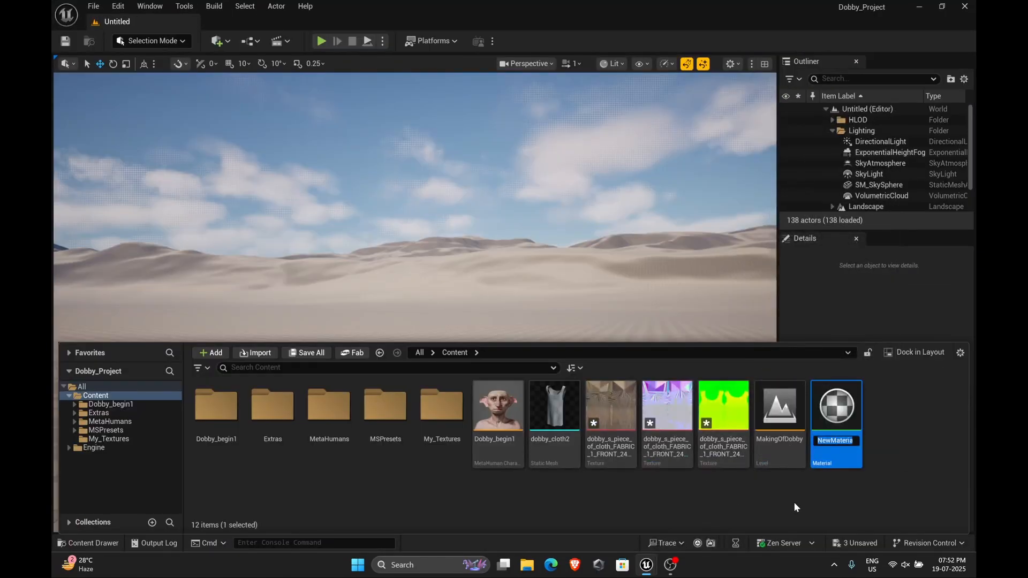
{"action": "type", "text": "clothe"}
{"action": "key", "text": "BackSpace"}
{"action": "type", "text": "_MAT"}
{"action": "key", "text": "Return"}
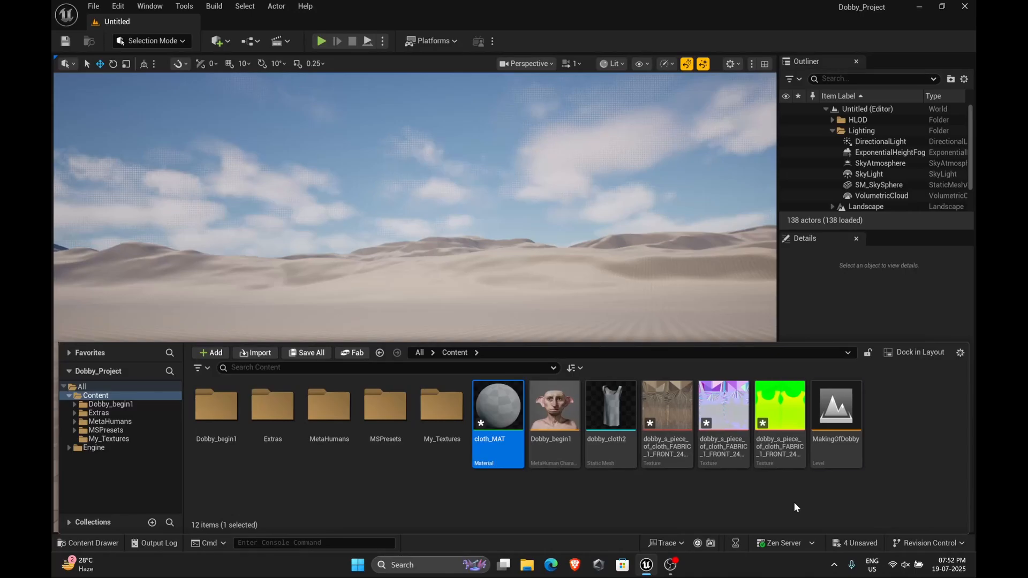
In cloth_MAT, wire the packed texture's green channel to Roughness and red channel to Ambient Occlusion, then apply
{"action": "double_click", "coordinate": [495, 412]}
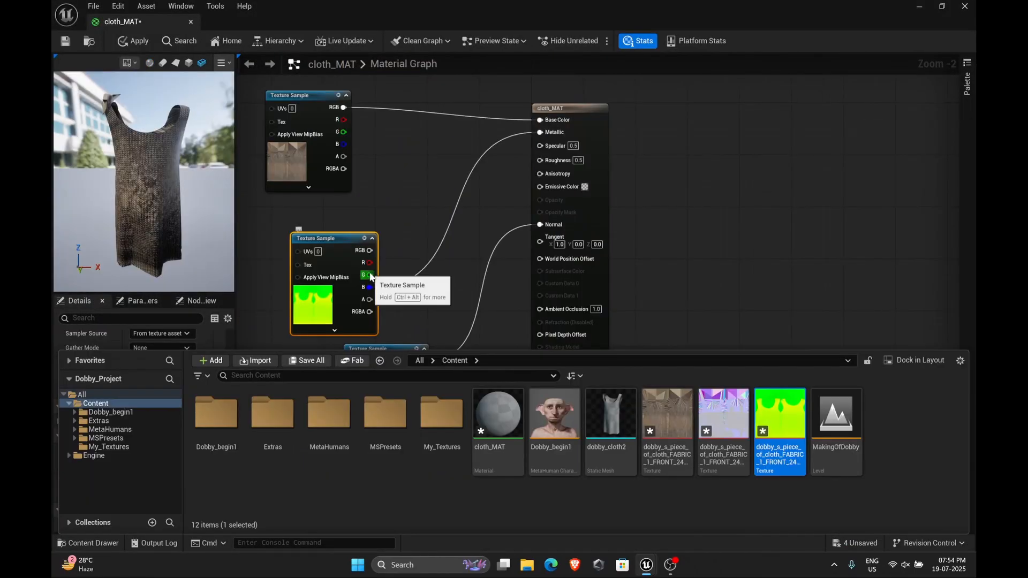
{"action": "left_click_drag", "start_coordinate": [369, 274], "coordinate": [539, 162]}
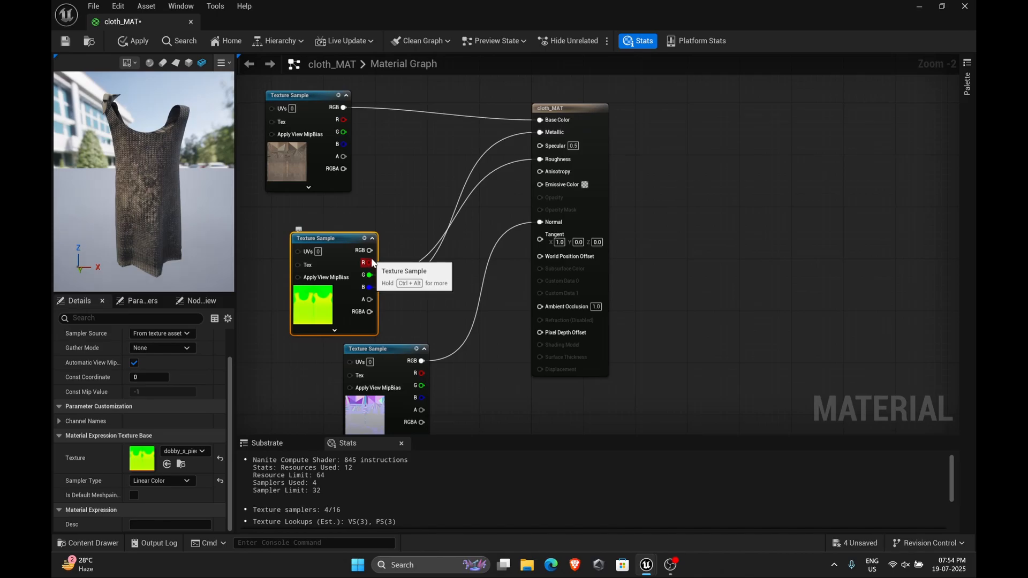
{"action": "left_click_drag", "start_coordinate": [373, 263], "coordinate": [542, 307]}
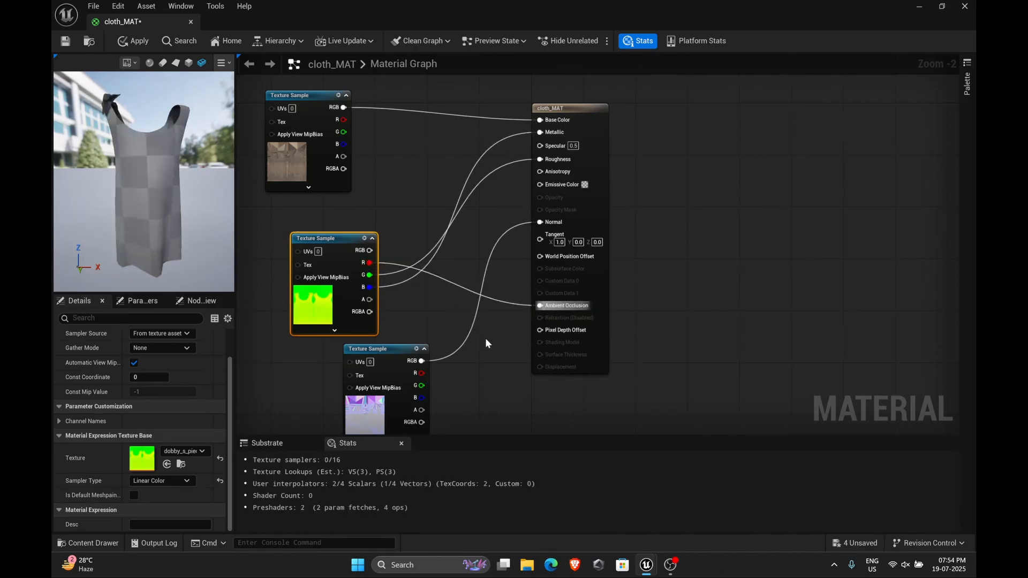
{"action": "left_click", "coordinate": [134, 41]}
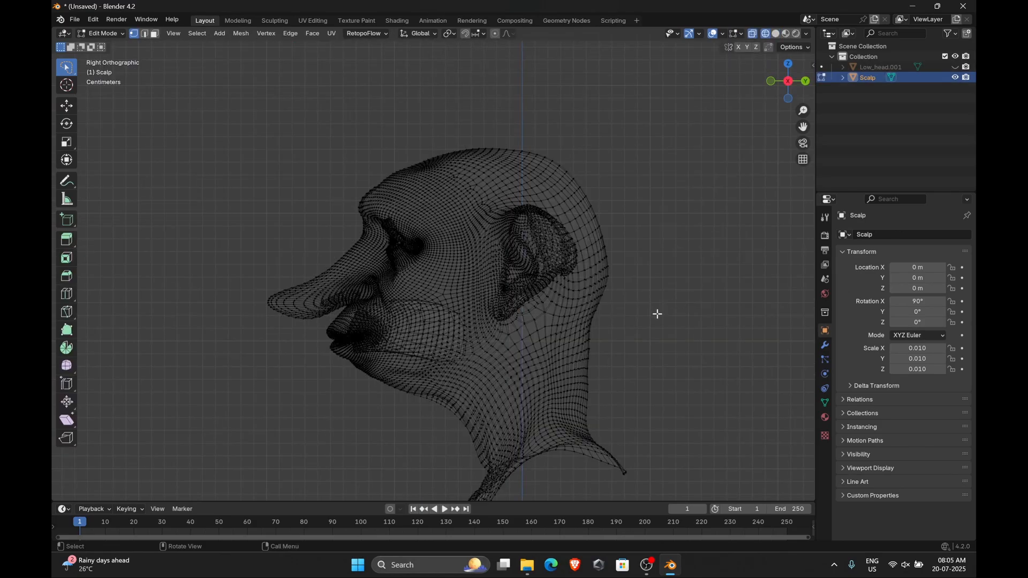
In Blender, select the faces on top of the scalp mesh and duplicate them in place
{"action": "mouse_move", "coordinate": [657, 316]}
{"action": "left_mouse_down"}
{"action": "mouse_move", "coordinate": [592, 327]}
{"action": "mouse_move", "coordinate": [565, 219]}
{"action": "mouse_move", "coordinate": [413, 150]}
{"action": "mouse_move", "coordinate": [635, 161]}
{"action": "mouse_move", "coordinate": [642, 177]}
{"action": "left_mouse_up"}
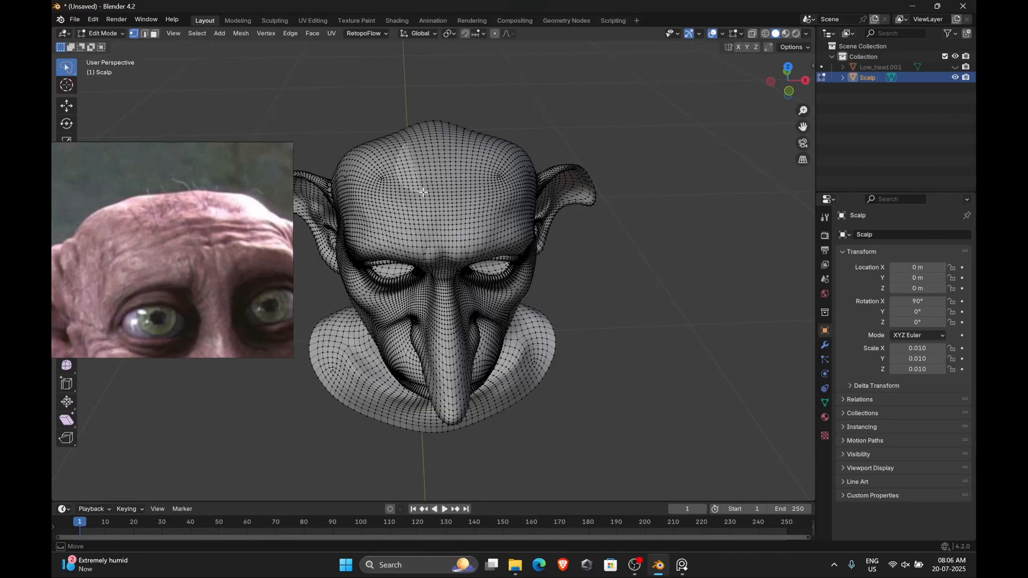
{"action": "mouse_move", "coordinate": [423, 192]}
{"action": "left_mouse_down"}
{"action": "mouse_move", "coordinate": [445, 130]}
{"action": "mouse_move", "coordinate": [397, 160]}
{"action": "left_mouse_up"}
{"action": "middle_click_drag", "start_coordinate": [609, 258], "coordinate": [574, 244]}
{"action": "key", "text": "shift+d"}
{"action": "right_click", "coordinate": [592, 210]}
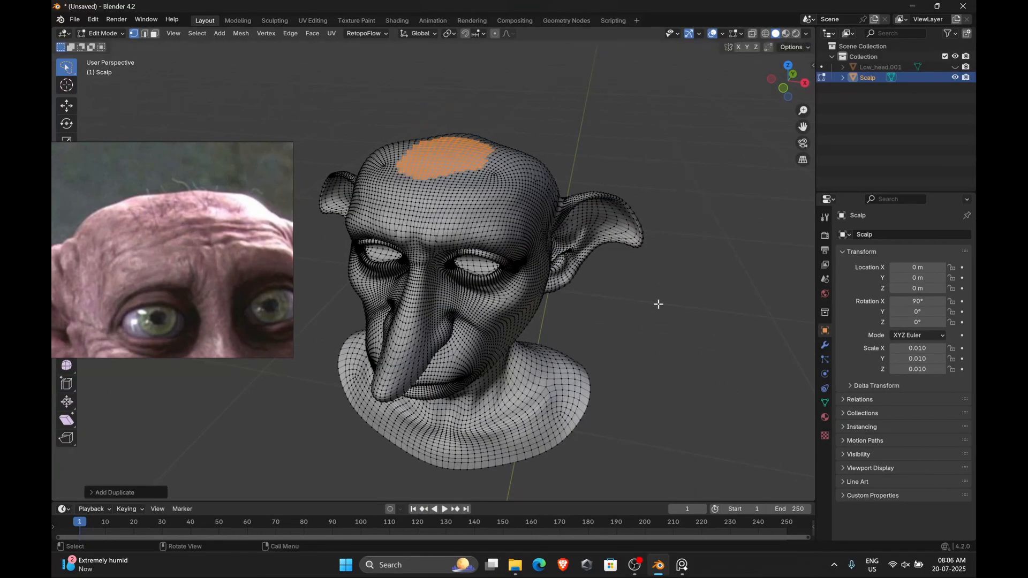
{"action": "key", "text": "Tab"}
{"action": "key", "text": "Tab"}
{"action": "key", "text": "g"}
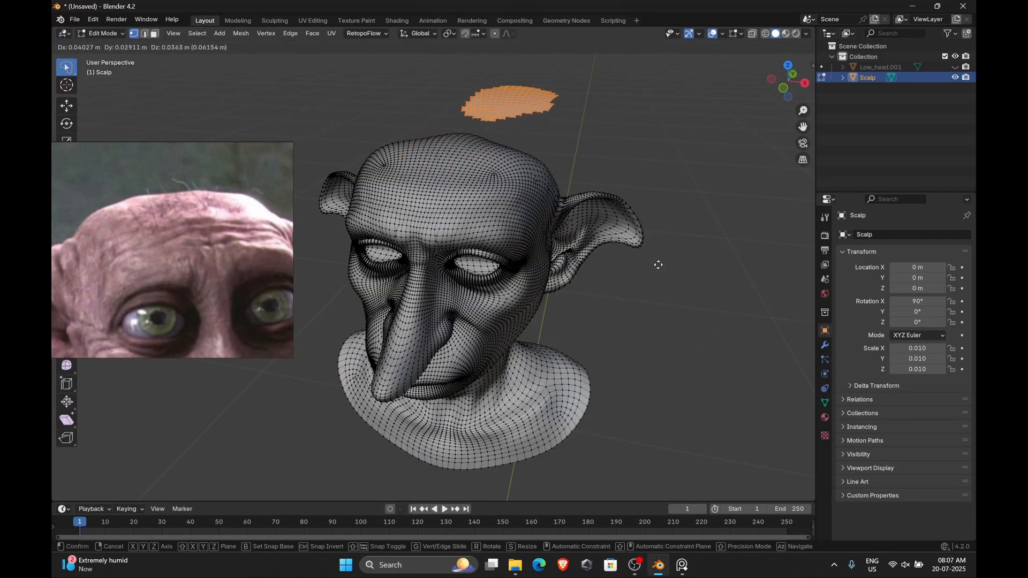
{"action": "right_click", "coordinate": [658, 264]}
Separate the duplicated scalp faces into their own object, select it and hide the original scalp mesh
{"action": "key", "text": "p"}
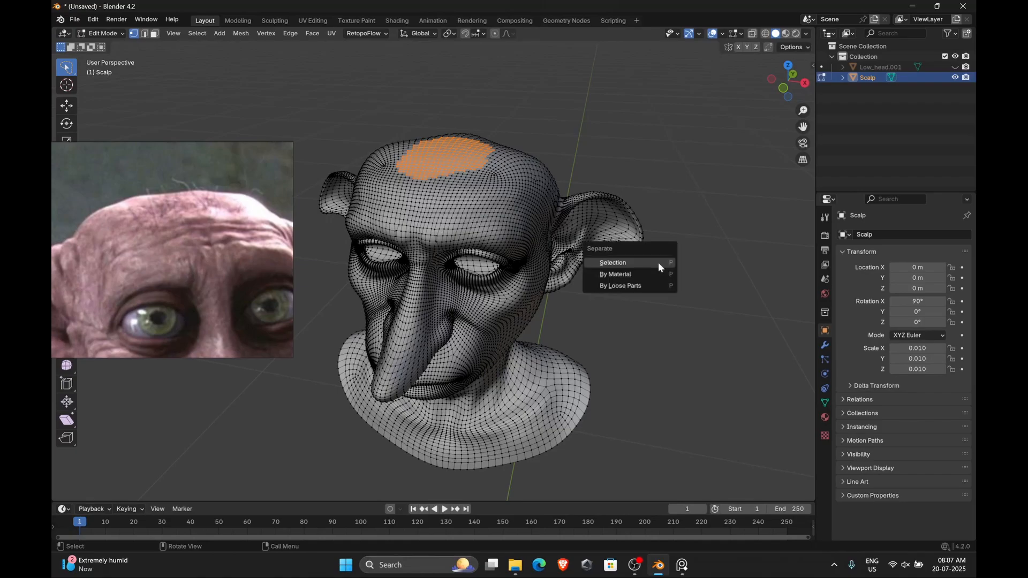
{"action": "left_click", "coordinate": [659, 266]}
{"action": "key", "text": "Tab"}
{"action": "left_click", "coordinate": [874, 89]}
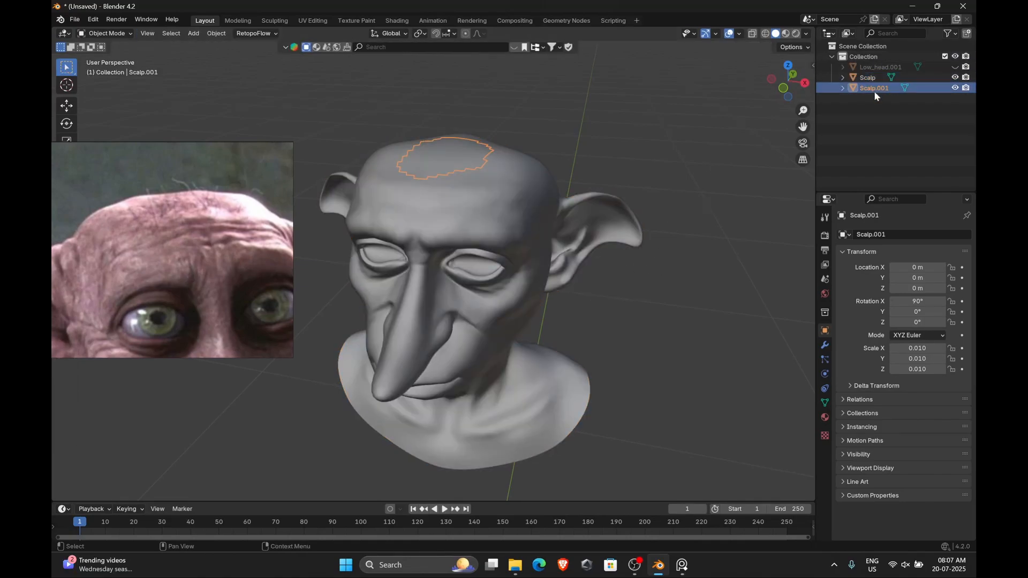
{"action": "left_click", "coordinate": [955, 77]}
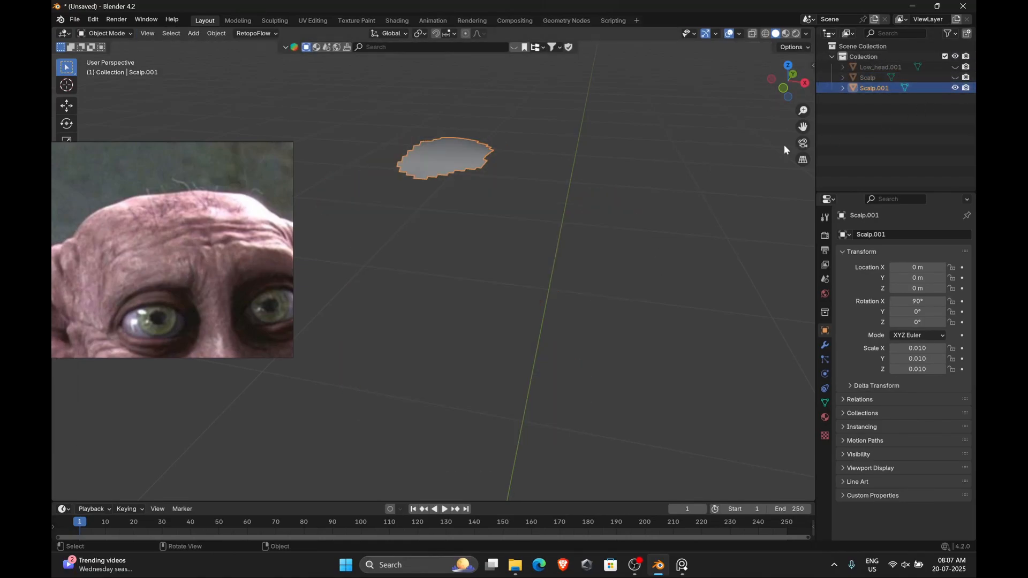
{"action": "middle_click_drag", "start_coordinate": [573, 171], "coordinate": [580, 137]}
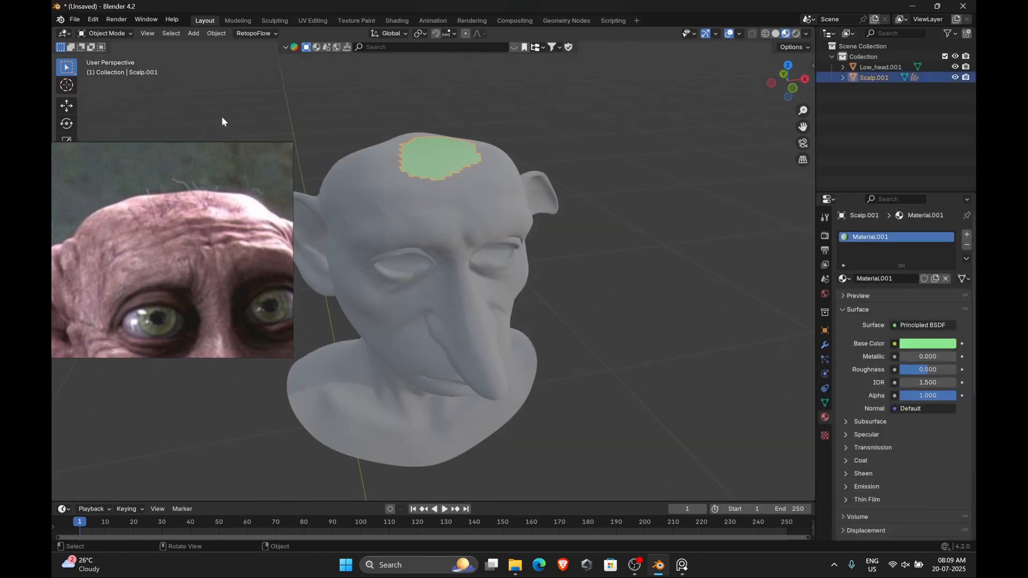
Add a Hair particle system to the separated scalp patch object
{"action": "left_click", "coordinate": [105, 33]}
{"action": "left_click", "coordinate": [110, 45]}
{"action": "left_click", "coordinate": [825, 403]}
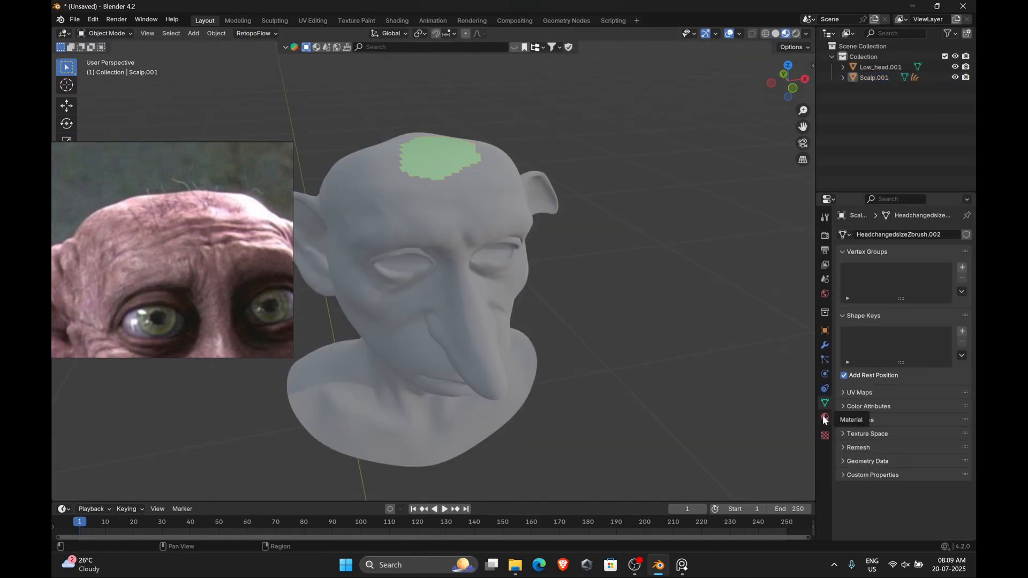
{"action": "left_click", "coordinate": [824, 359]}
{"action": "left_click", "coordinate": [966, 234]}
{"action": "left_click", "coordinate": [938, 292]}
Set the hair particle Number to 8 and the Hair Length to 0.03 m
{"action": "scroll", "coordinate": [577, 259], "scroll_direction": "down", "scroll_amount": 1}
{"action": "middle_click_drag", "start_coordinate": [577, 259], "coordinate": [545, 255]}
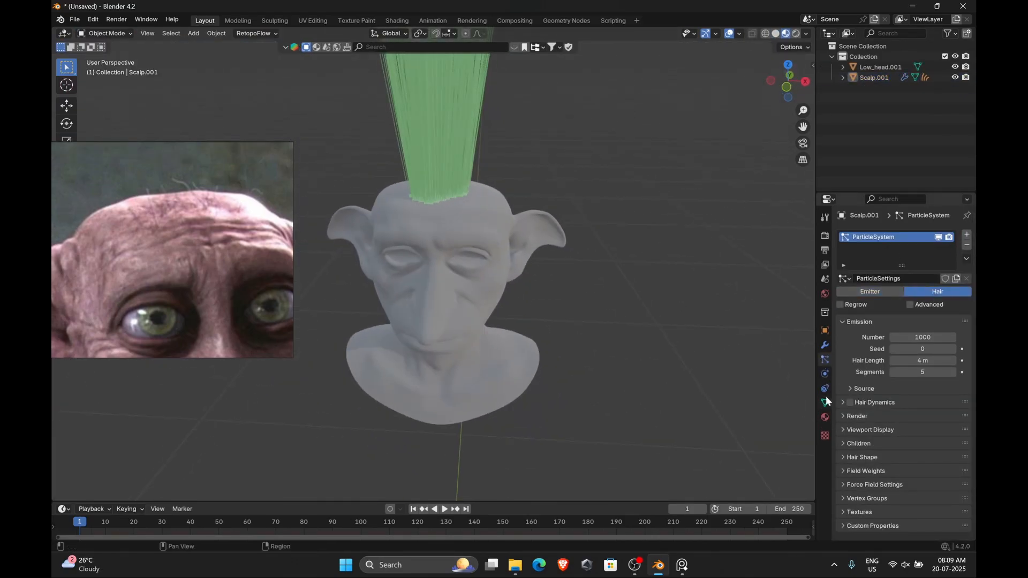
{"action": "left_click_drag", "start_coordinate": [927, 339], "coordinate": [890, 339]}
{"action": "key", "text": "ctrl+Tab"}
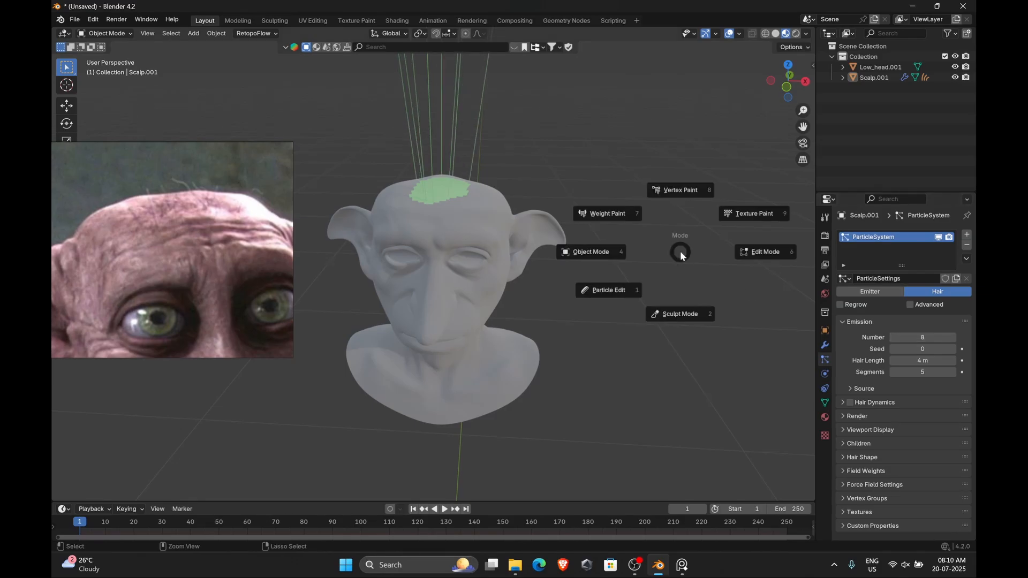
{"action": "left_click", "coordinate": [680, 314]}
{"action": "left_click", "coordinate": [104, 33]}
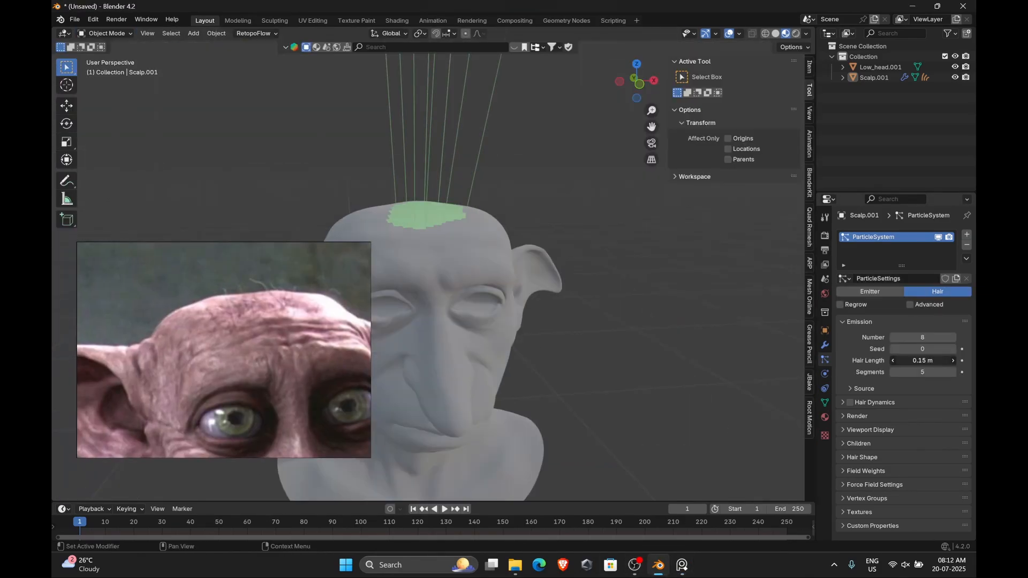
{"action": "left_click_drag", "start_coordinate": [922, 360], "coordinate": [915, 360]}
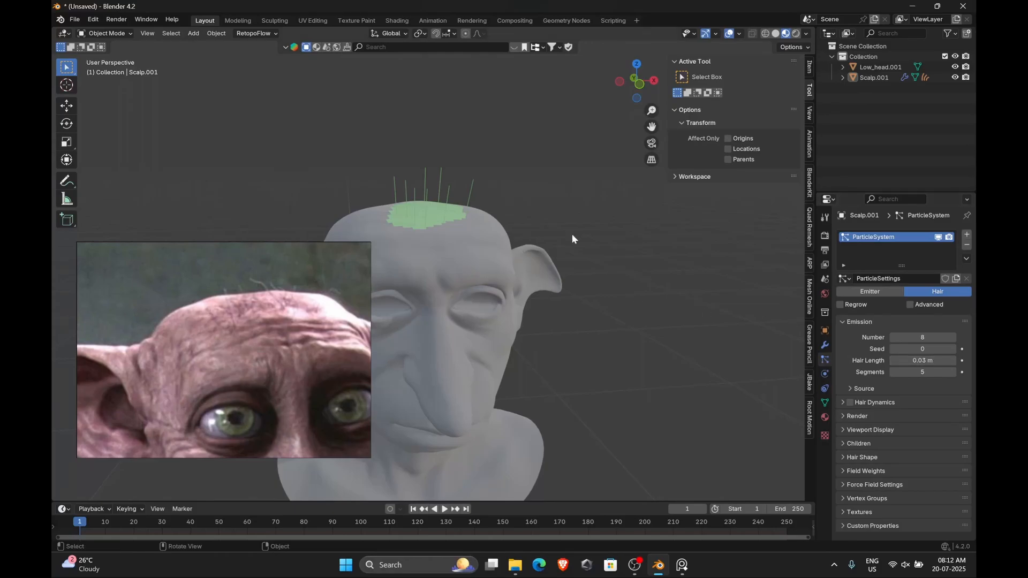
Switch the scalp patch to Particle Edit mode and pick the Length brush to groom the strands
{"action": "left_click", "coordinate": [92, 33]}
{"action": "left_click", "coordinate": [107, 114]}
{"action": "middle_click_drag", "start_coordinate": [498, 182], "coordinate": [471, 198]}
{"action": "left_click", "coordinate": [66, 160]}
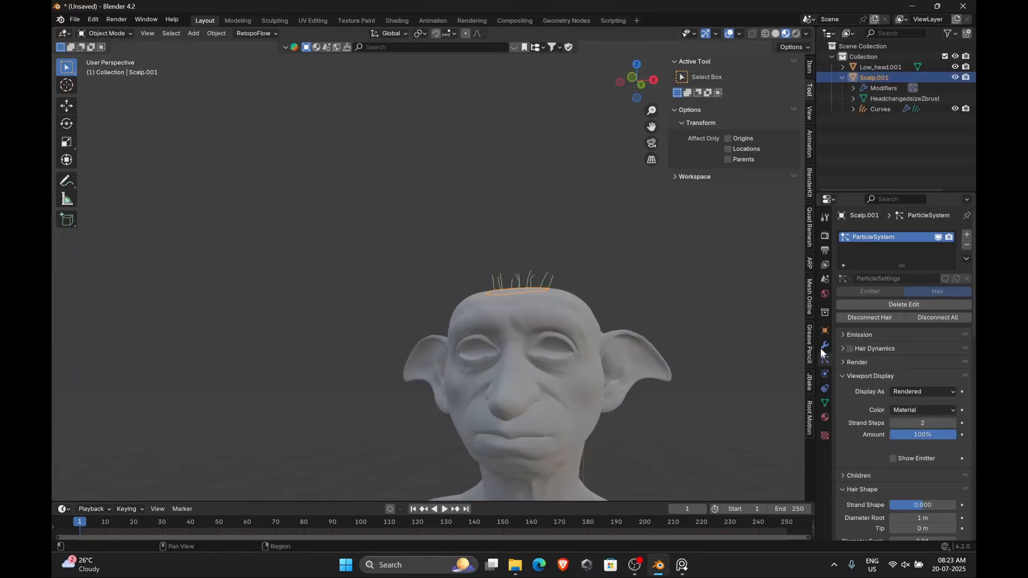
Export the scalp hair object as an Alembic (.abc) file
{"action": "left_click", "coordinate": [823, 346]}
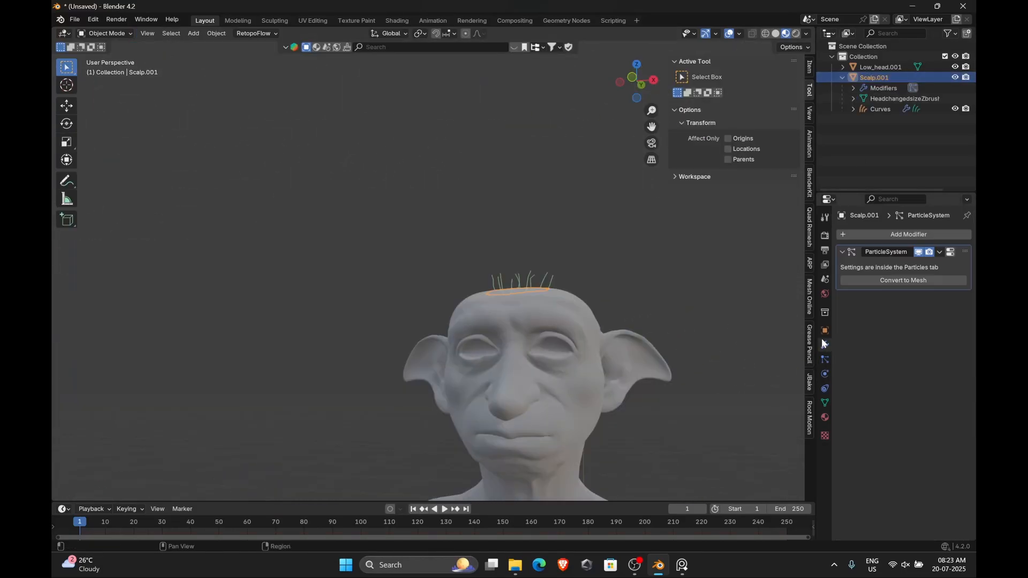
{"action": "left_click", "coordinate": [76, 20]}
{"action": "mouse_move", "coordinate": [113, 177]}
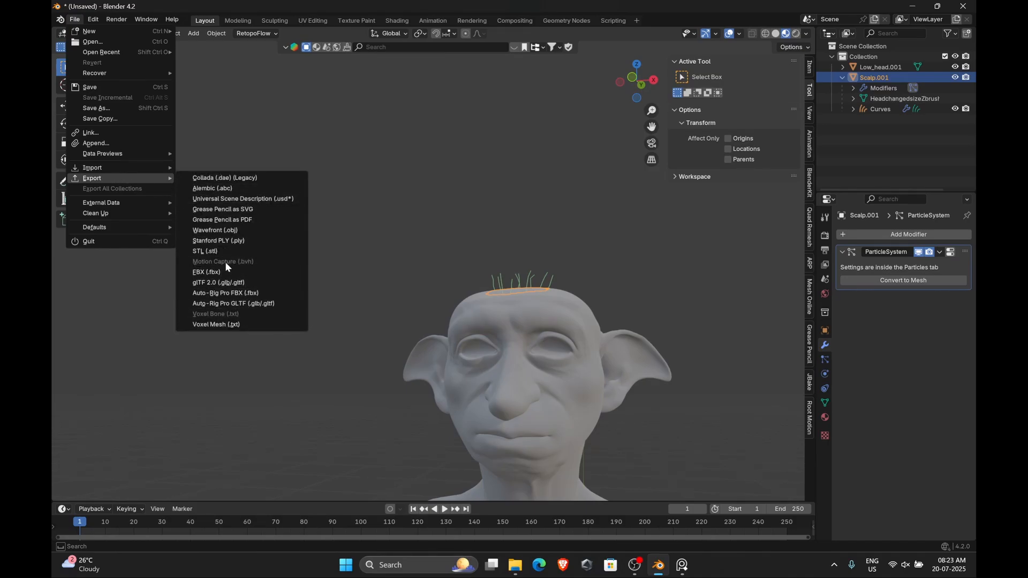
{"action": "left_click", "coordinate": [225, 188]}
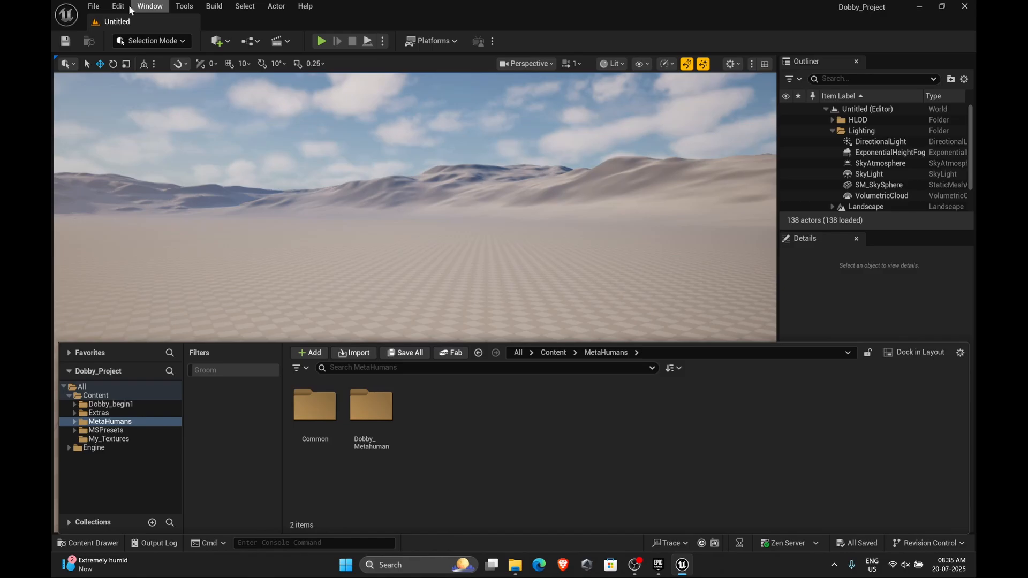
In Unreal Engine, open the Plugins window and search for groom plugins with gr
{"action": "left_click", "coordinate": [119, 6]}
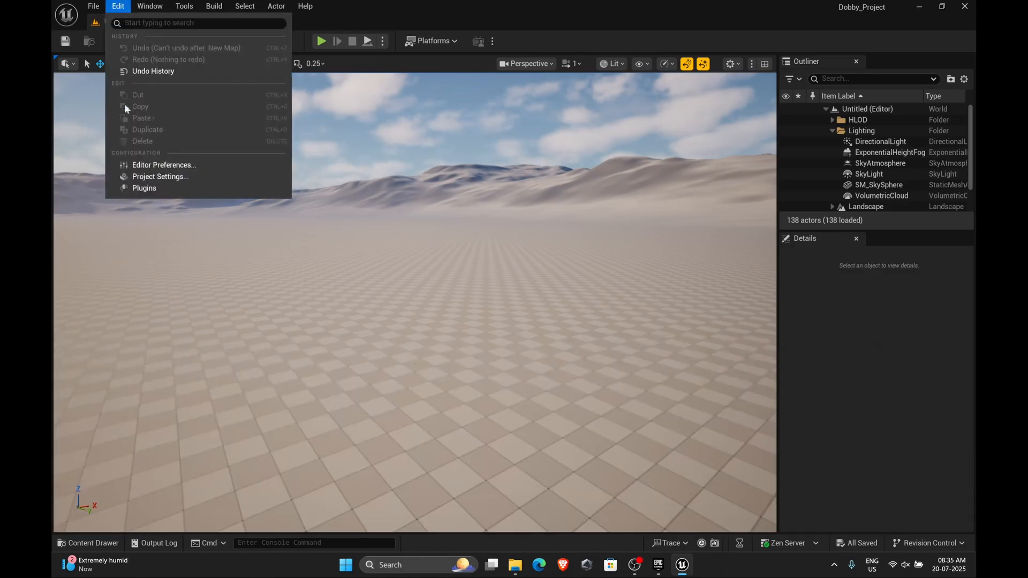
{"action": "left_click", "coordinate": [144, 187]}
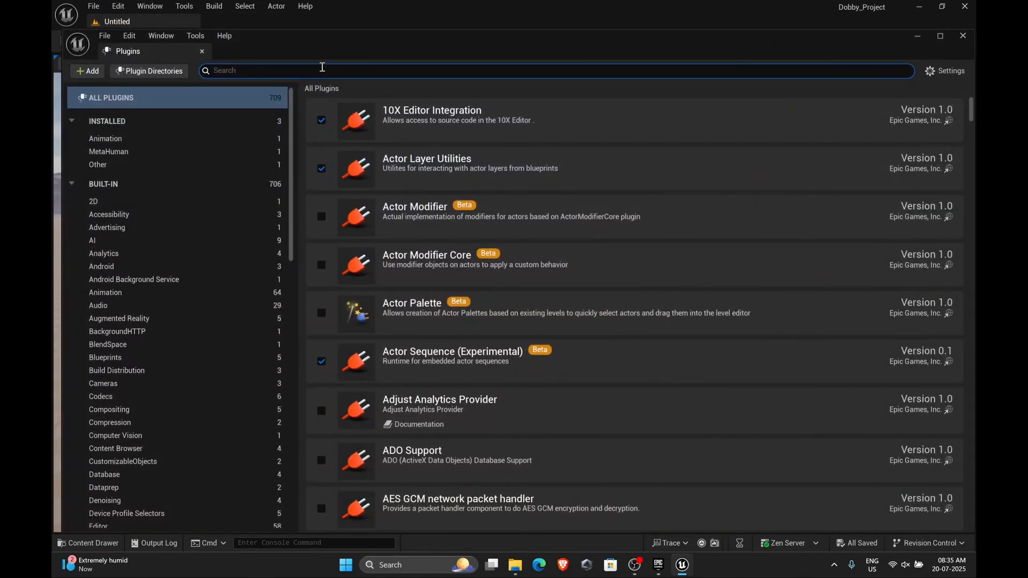
{"action": "type", "text": "gr"}
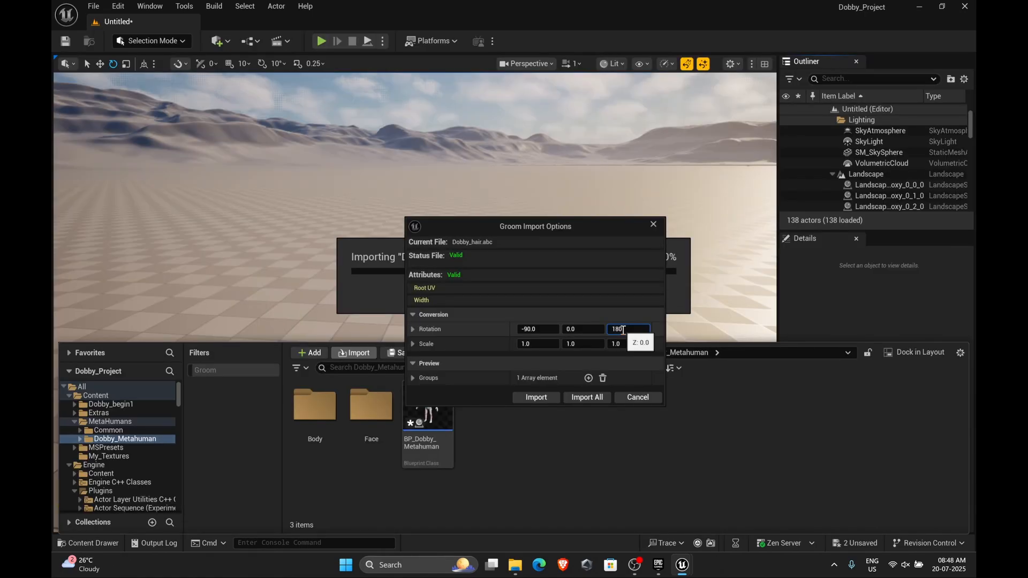
Import Dobby_hair.abc as a groom with conversion rotation -90, 0, 180
{"action": "left_click", "coordinate": [525, 385]}
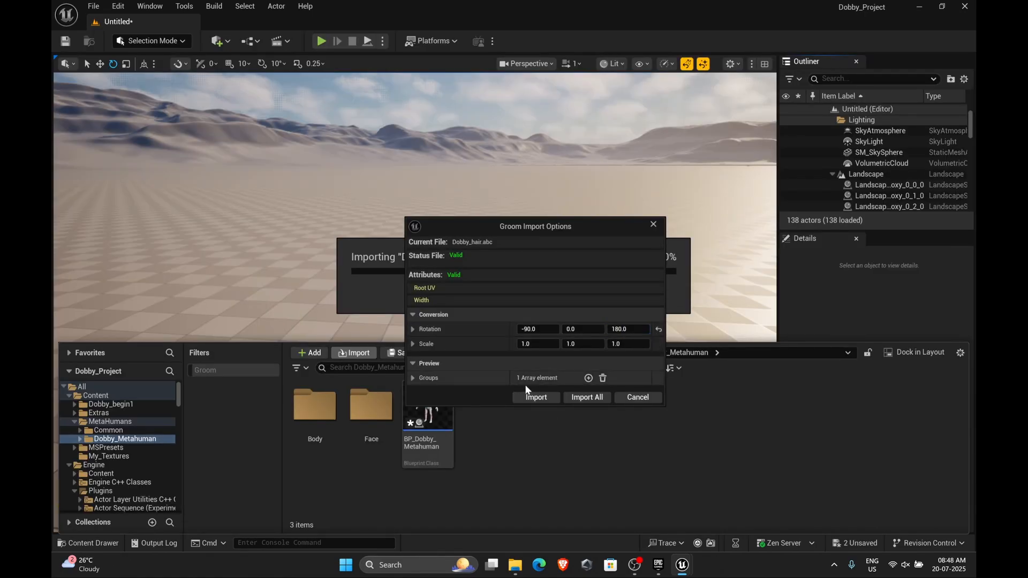
{"action": "left_click", "coordinate": [534, 399]}
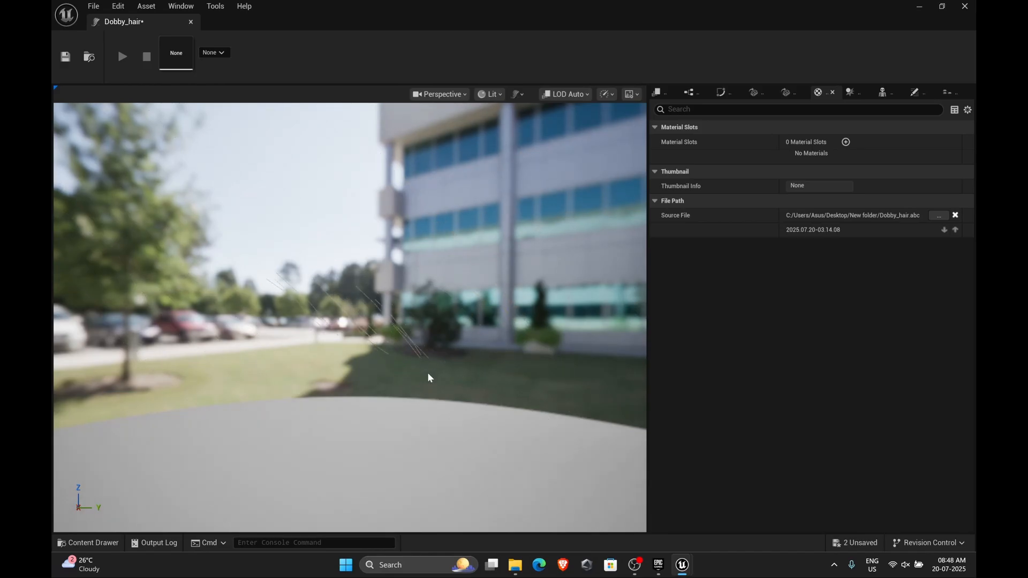
Open the groom's Strands panel and set Hair Root Scale to 4.0
{"action": "left_click", "coordinate": [181, 6]}
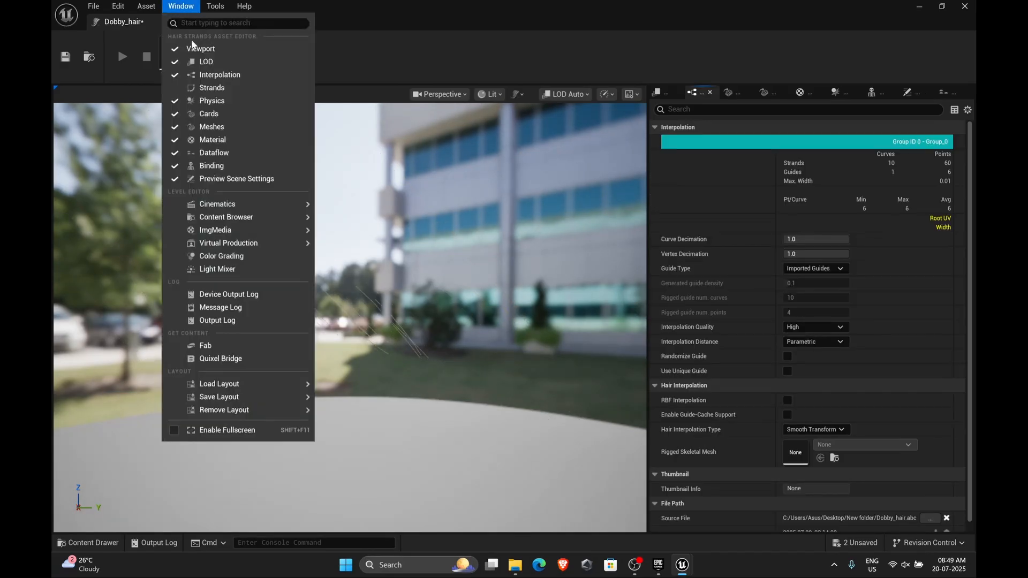
{"action": "left_click", "coordinate": [217, 89]}
{"action": "left_click_drag", "start_coordinate": [819, 284], "coordinate": [826, 282]}
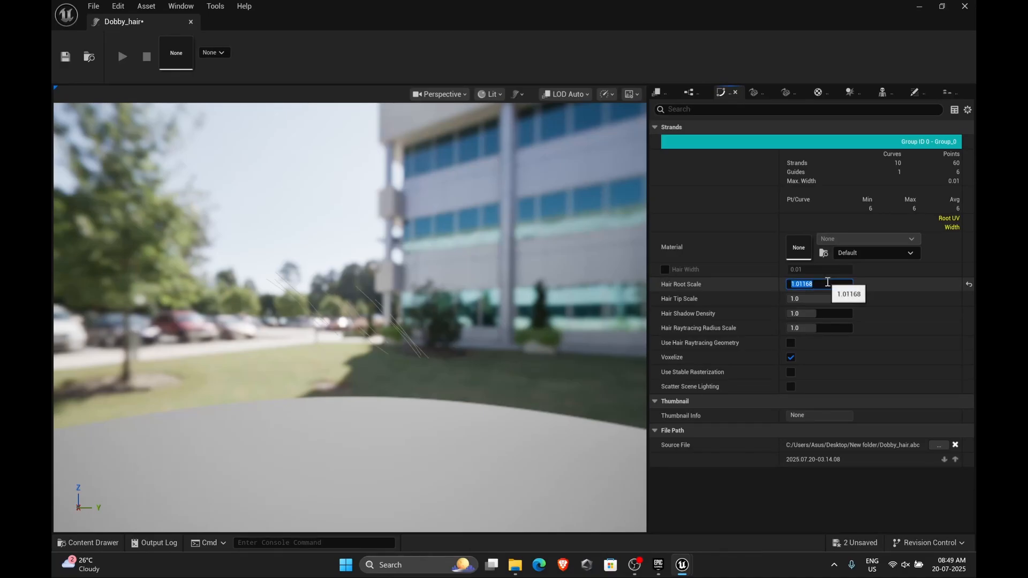
{"action": "key", "text": "Return"}
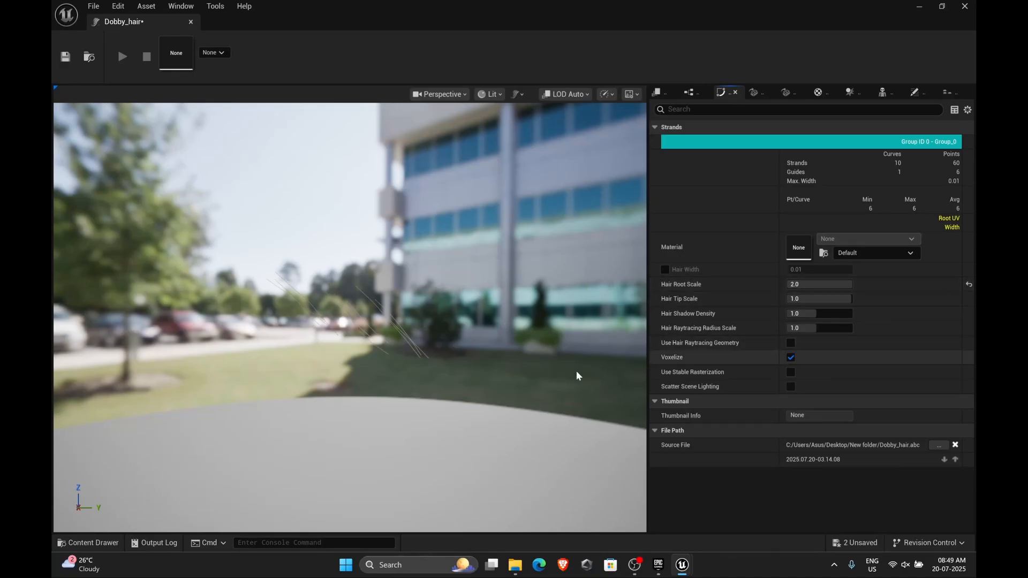
{"action": "left_click_drag", "start_coordinate": [407, 342], "coordinate": [311, 375]}
{"action": "left_click", "coordinate": [827, 284]}
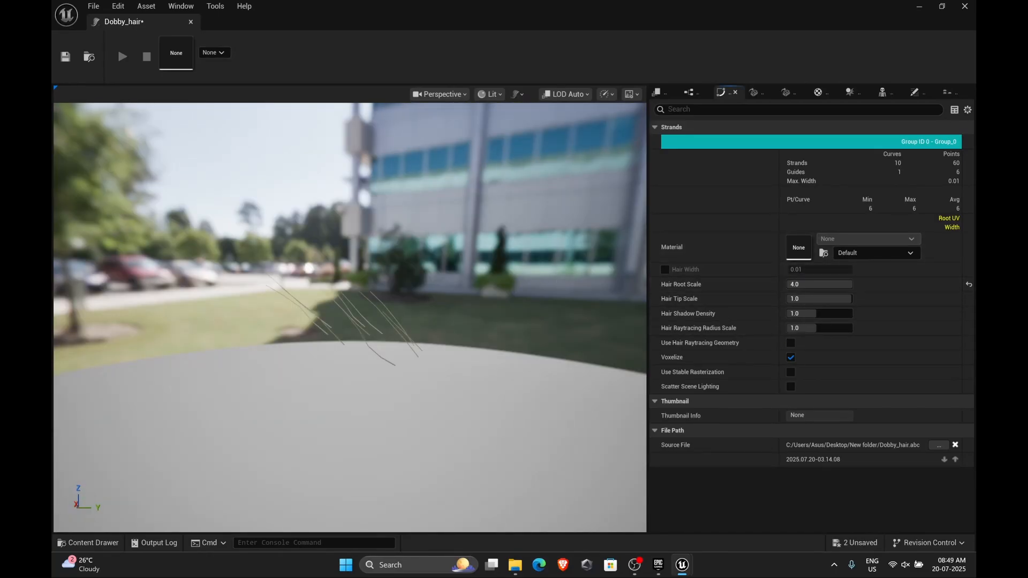
Set the groom's Hair Tip Scale to 0.01
{"action": "left_click_drag", "start_coordinate": [551, 327], "coordinate": [461, 328]}
{"action": "left_click_drag", "start_coordinate": [550, 326], "coordinate": [599, 328]}
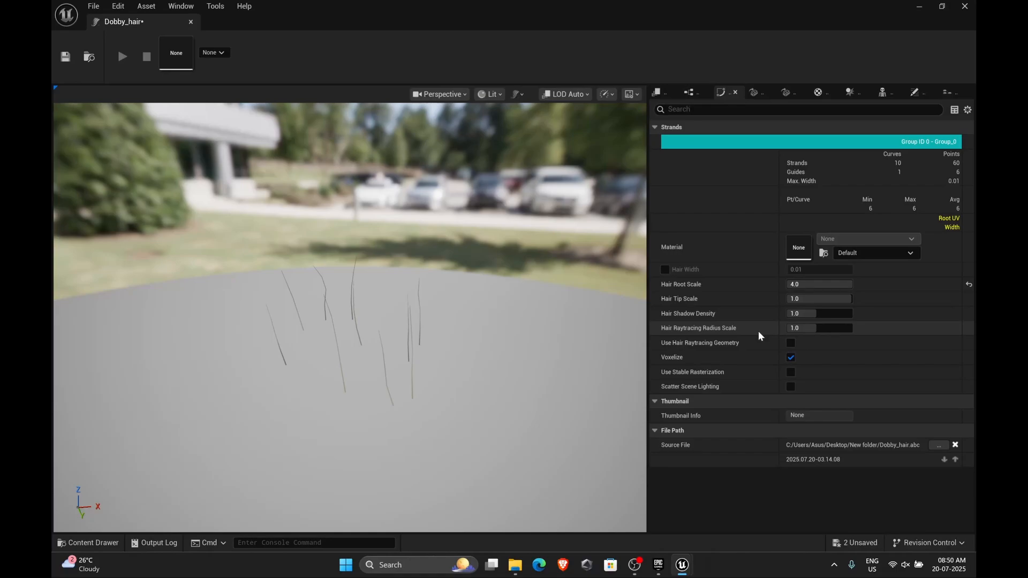
{"action": "left_click", "coordinate": [815, 298]}
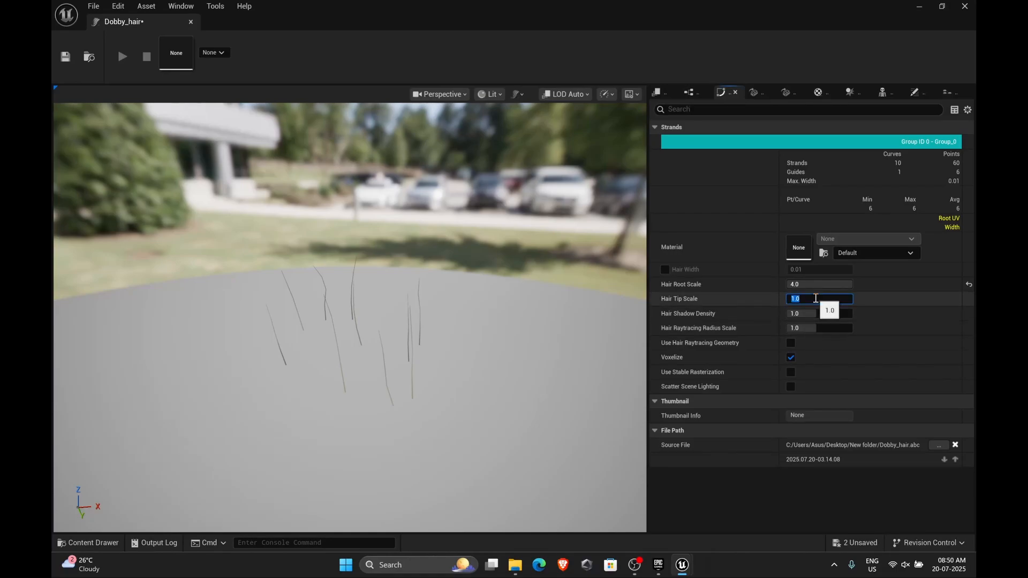
{"action": "key", "text": "Return"}
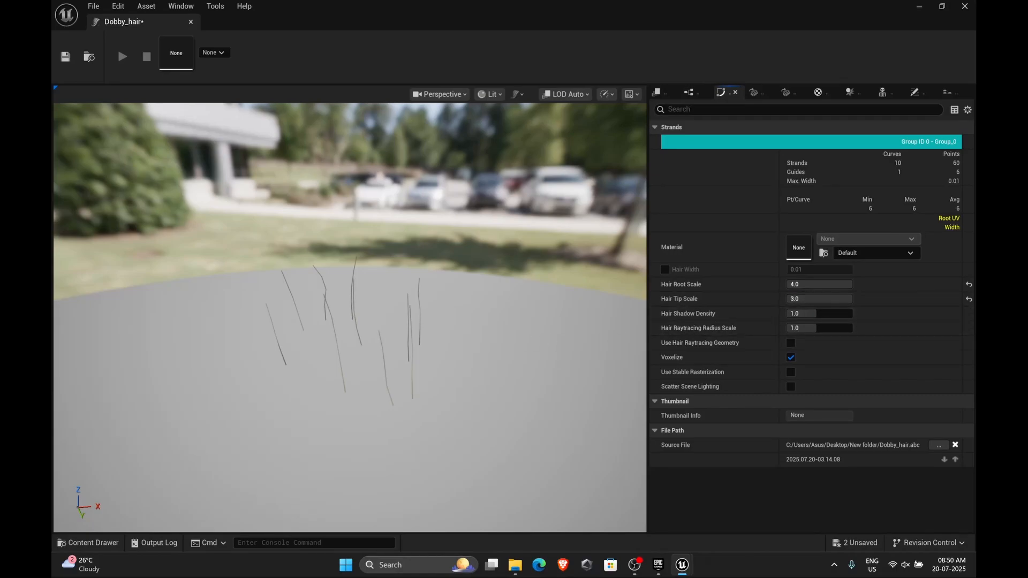
{"action": "left_click", "coordinate": [811, 300]}
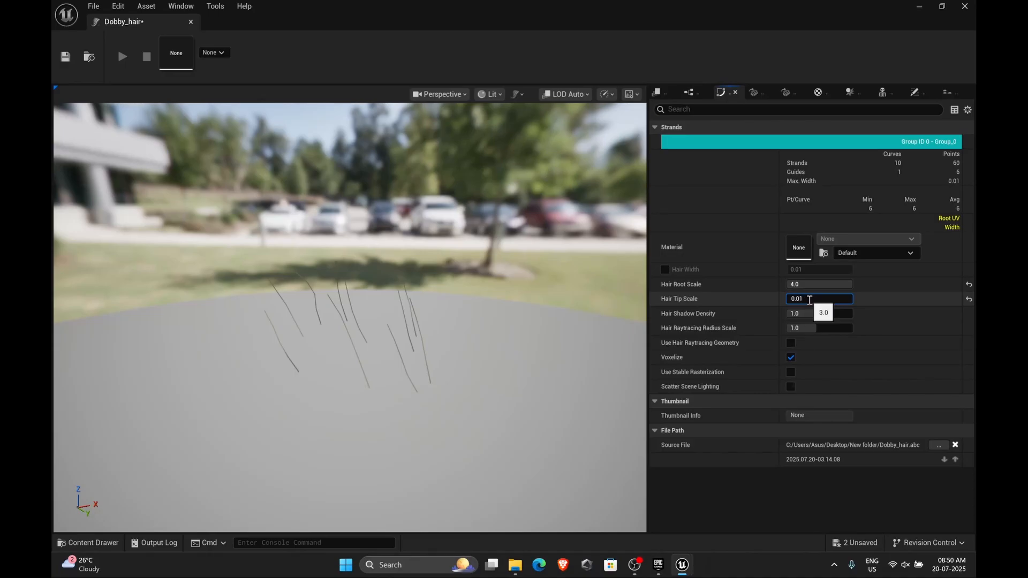
{"action": "key", "text": "Return"}
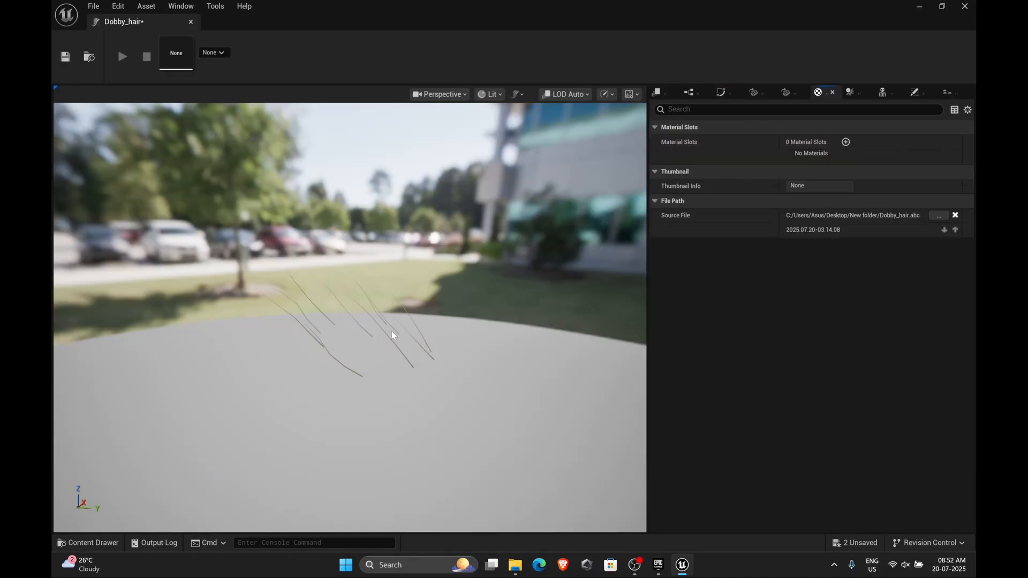
Add material slots to the Dobby_hair groom so it has three
{"action": "left_click_drag", "start_coordinate": [391, 331], "coordinate": [279, 356]}
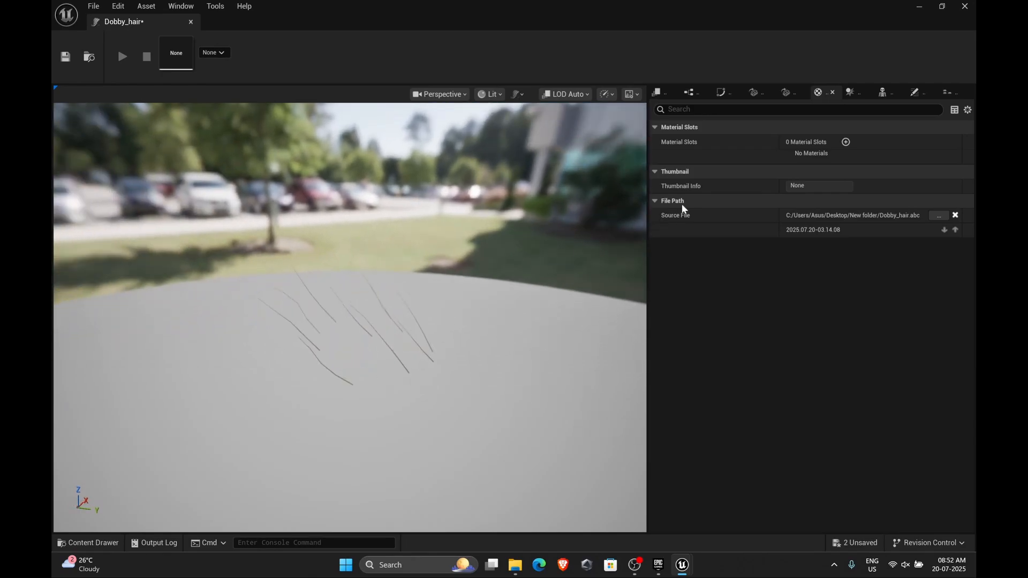
{"action": "left_click", "coordinate": [846, 142]}
{"action": "left_click", "coordinate": [846, 143]}
{"action": "left_click", "coordinate": [846, 143]}
Search the content for hair and open the Hair_M_BobBangs groom to inspect its material slots
{"action": "key", "text": "ctrl+space"}
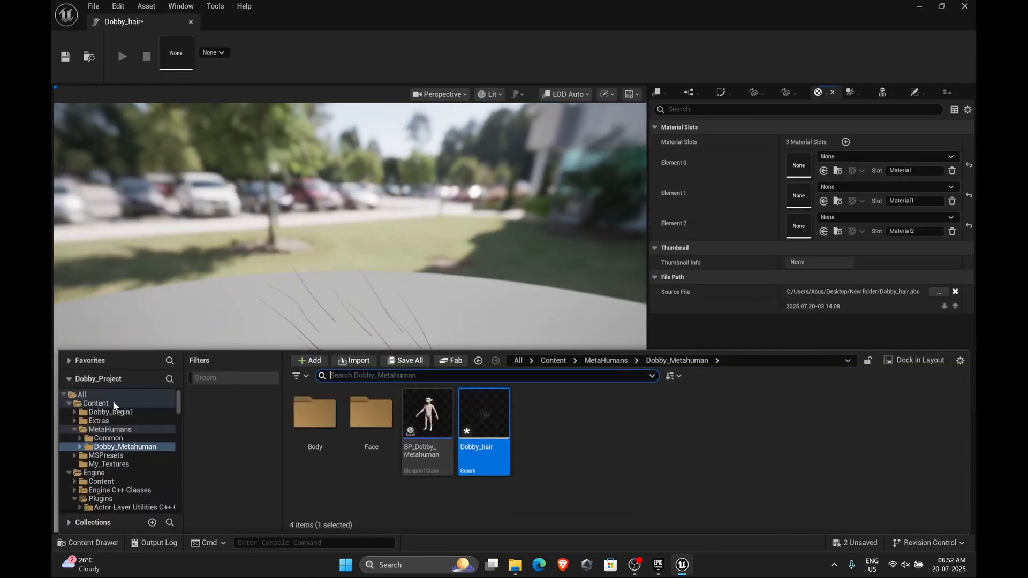
{"action": "left_click", "coordinate": [113, 404]}
{"action": "left_click", "coordinate": [517, 361]}
{"action": "left_click", "coordinate": [363, 375]}
{"action": "type", "text": "hair"}
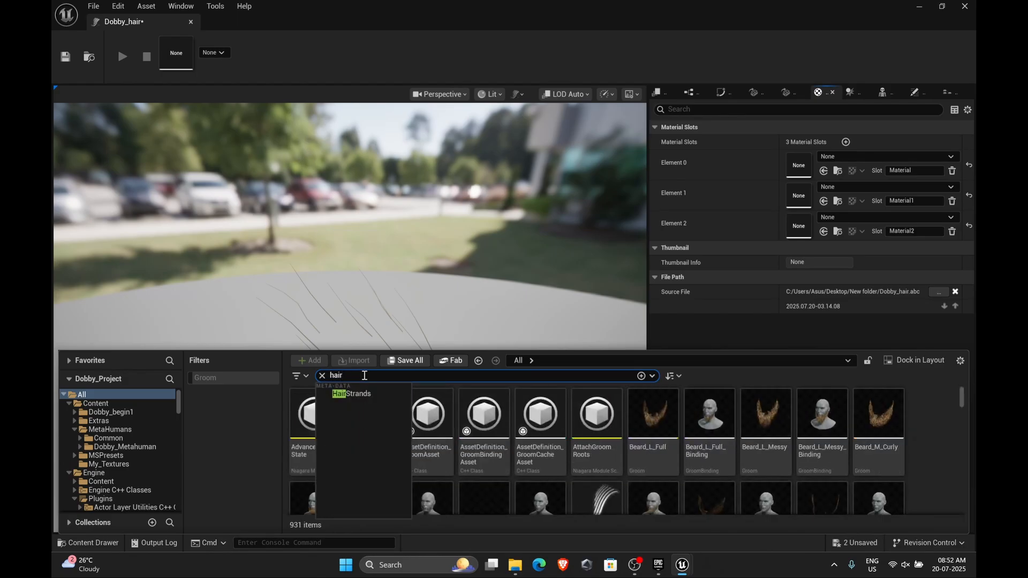
{"action": "scroll", "coordinate": [472, 461], "scroll_direction": "down", "scroll_amount": 10}
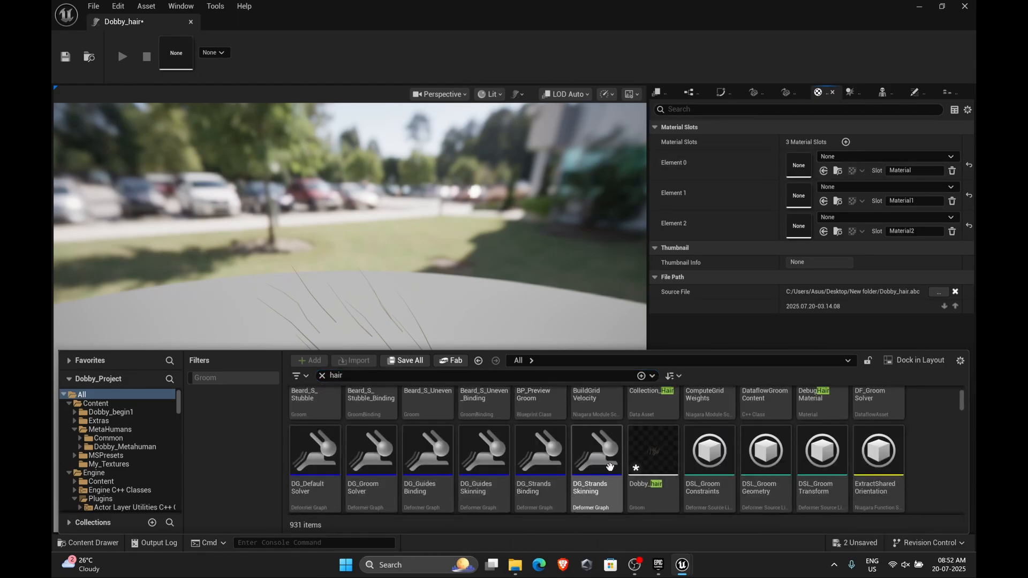
{"action": "double_click", "coordinate": [371, 401]}
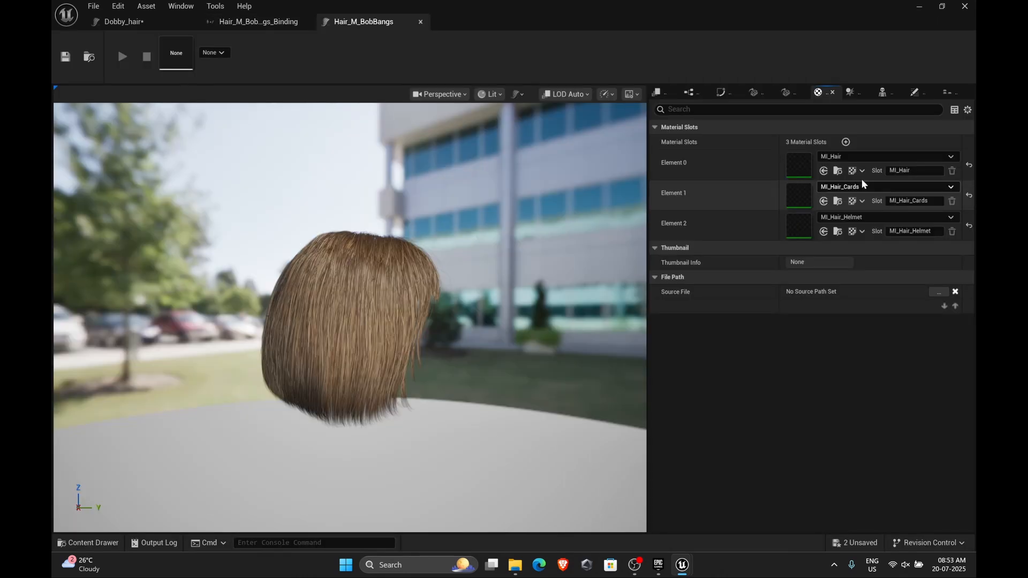
Browse to the MI_Hair material in the content browser and return to the Dobby_hair groom editor
{"action": "left_click", "coordinate": [838, 170]}
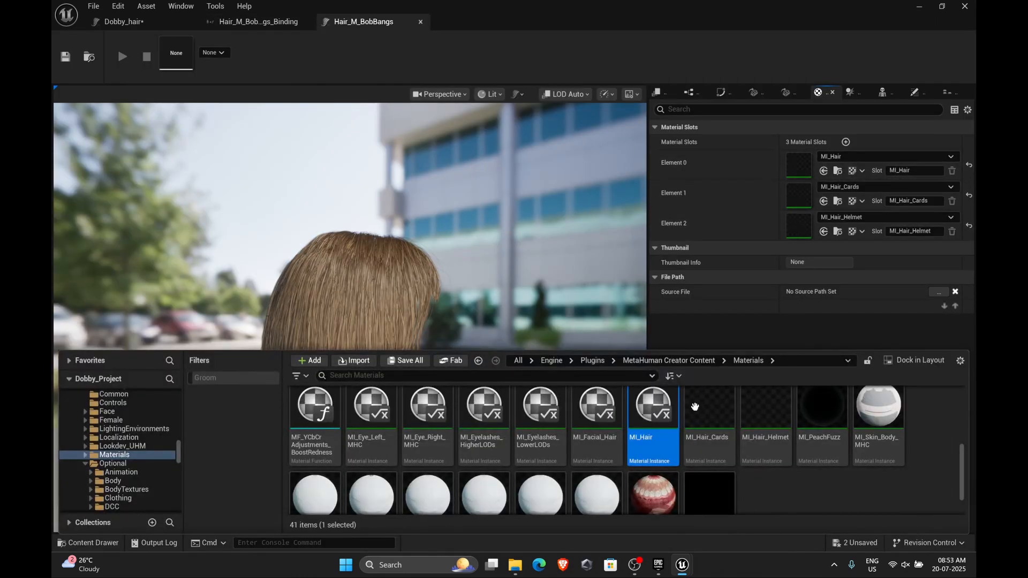
{"action": "left_click", "coordinate": [248, 23]}
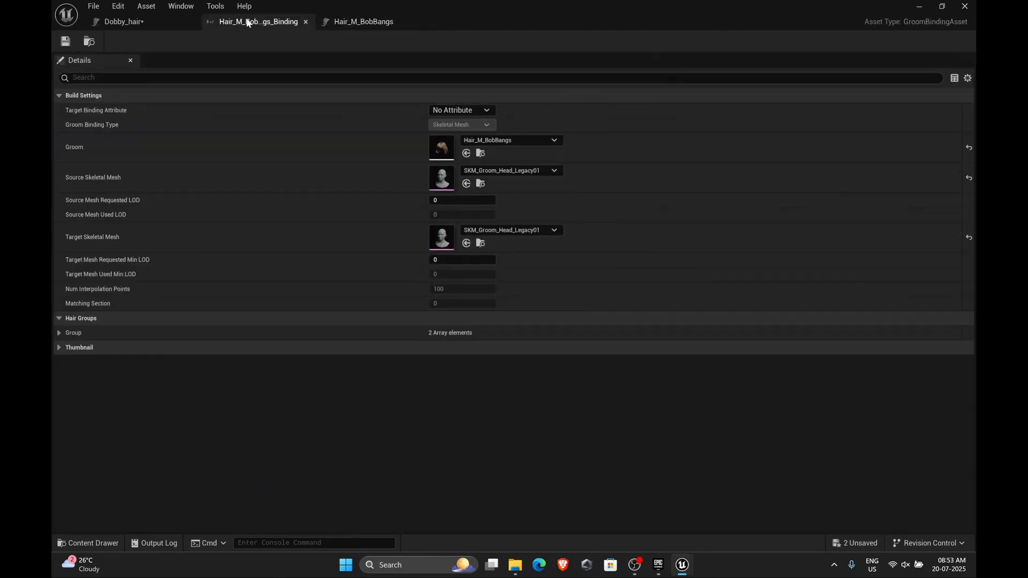
{"action": "left_click", "coordinate": [159, 23]}
{"action": "key", "text": "ctrl+space"}
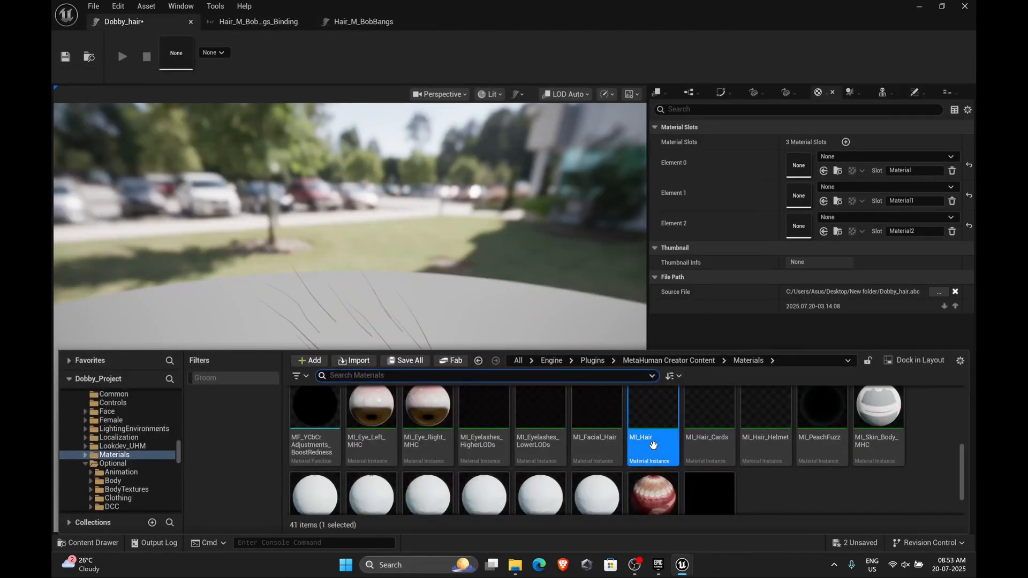
Assign MI_Hair, MI_Hair_Cards and MI_Hair_Helmet to the Dobby_hair groom's three material slots
{"action": "left_click_drag", "start_coordinate": [646, 422], "coordinate": [798, 164]}
{"action": "key", "text": "ctrl+space"}
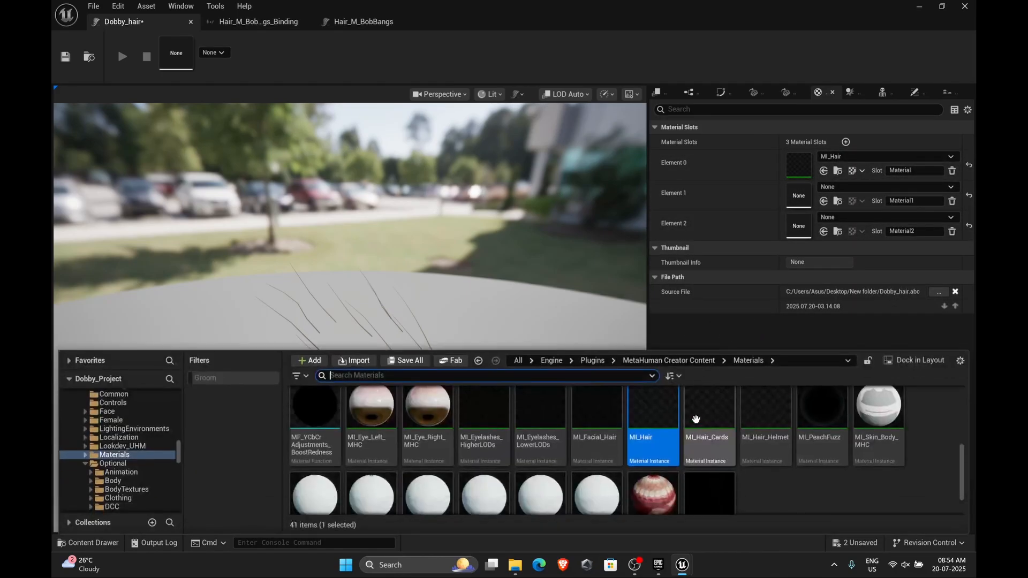
{"action": "left_click", "coordinate": [711, 444]}
{"action": "left_click_drag", "start_coordinate": [711, 444], "coordinate": [799, 195]}
{"action": "key", "text": "ctrl+space"}
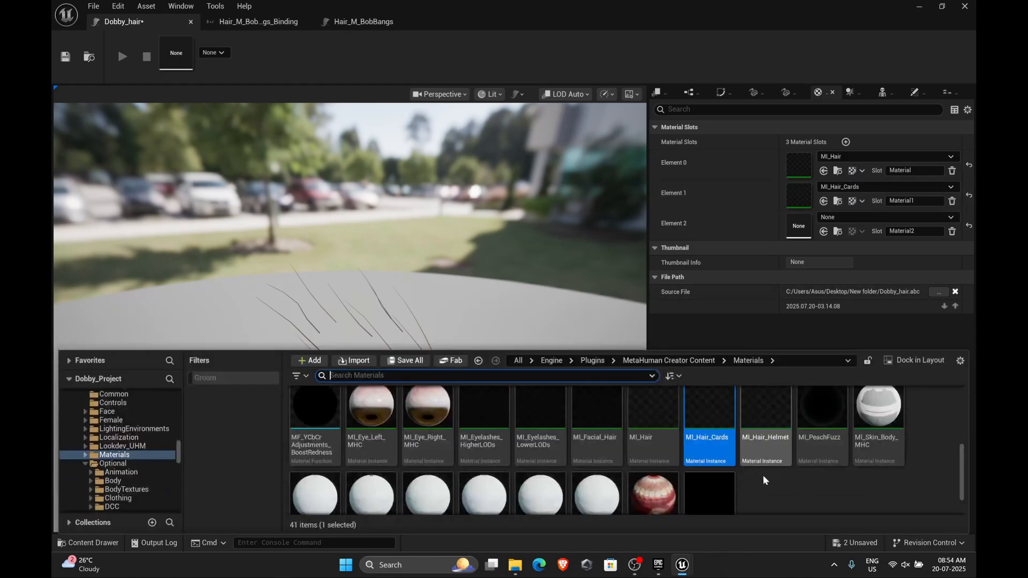
{"action": "left_click", "coordinate": [764, 423]}
{"action": "left_click_drag", "start_coordinate": [764, 422], "coordinate": [796, 227]}
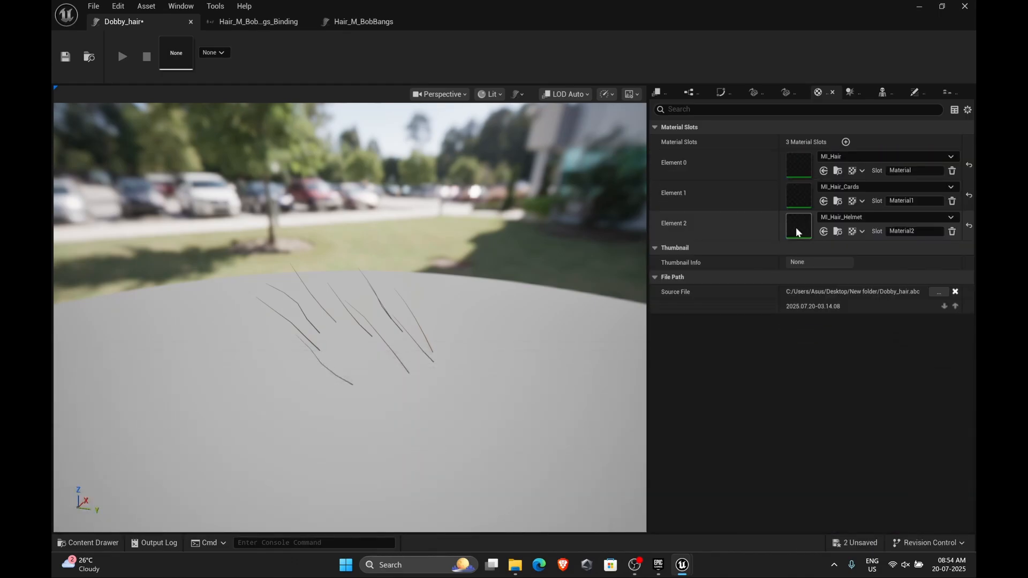
{"action": "left_click_drag", "start_coordinate": [364, 311], "coordinate": [673, 340]}
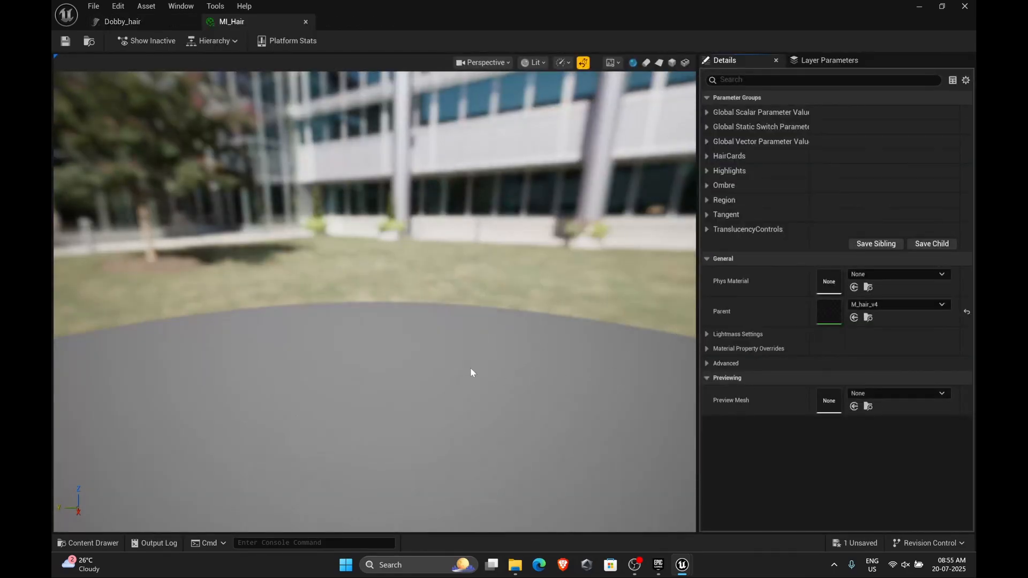
{"action": "left_click", "coordinate": [707, 112]}
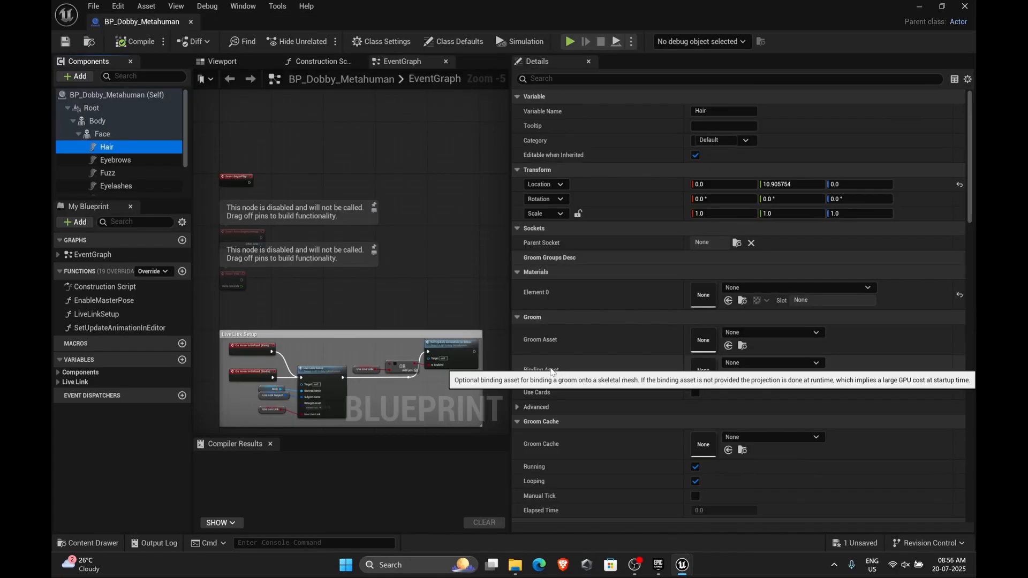
Create a groom binding for Dobby_hair targeting the SKM_Dobby_begin1_FaceMesh skeletal mesh
{"action": "key", "text": "ctrl+space"}
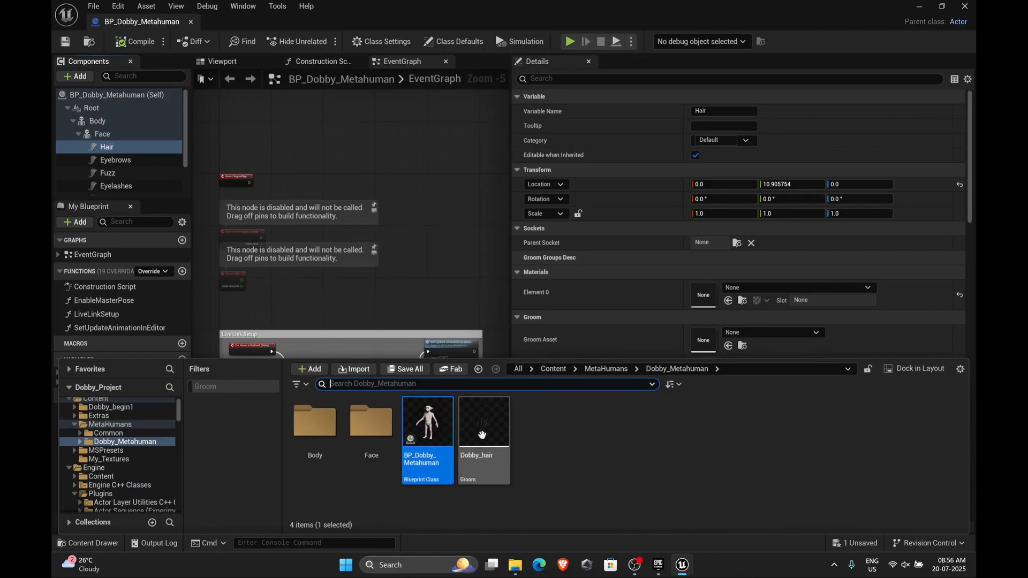
{"action": "right_click", "coordinate": [482, 434]}
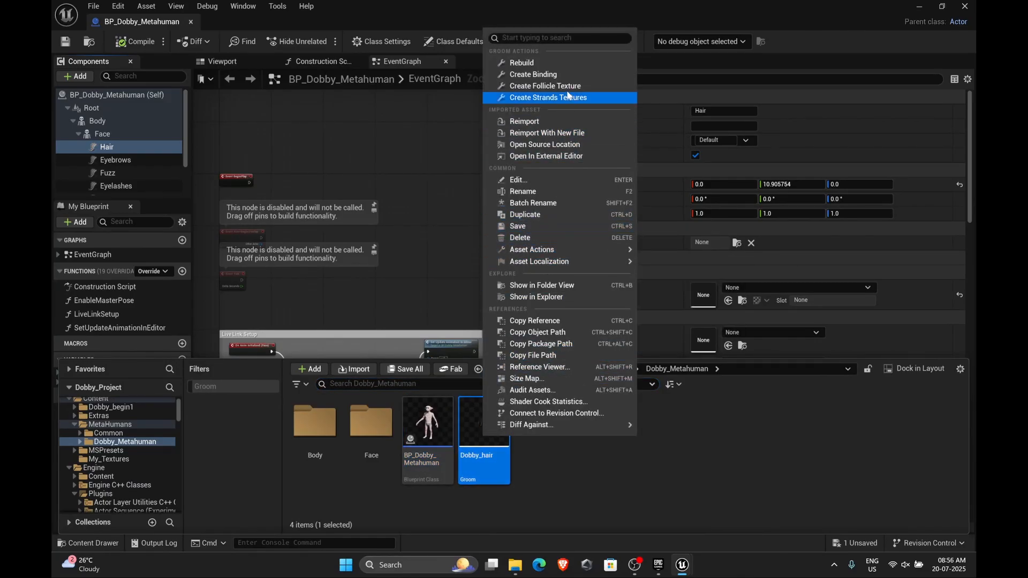
{"action": "left_click", "coordinate": [551, 74]}
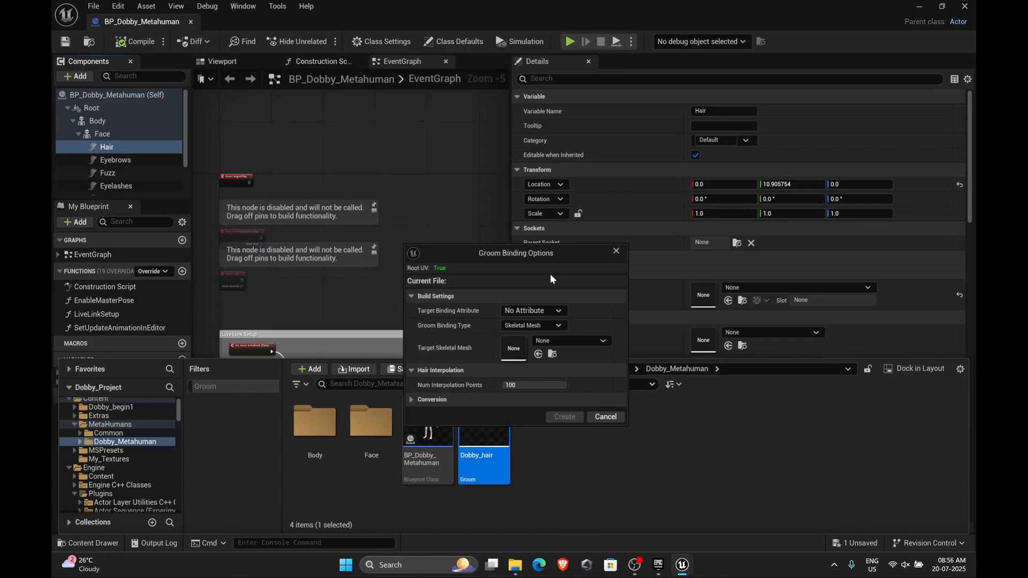
{"action": "left_click", "coordinate": [585, 341]}
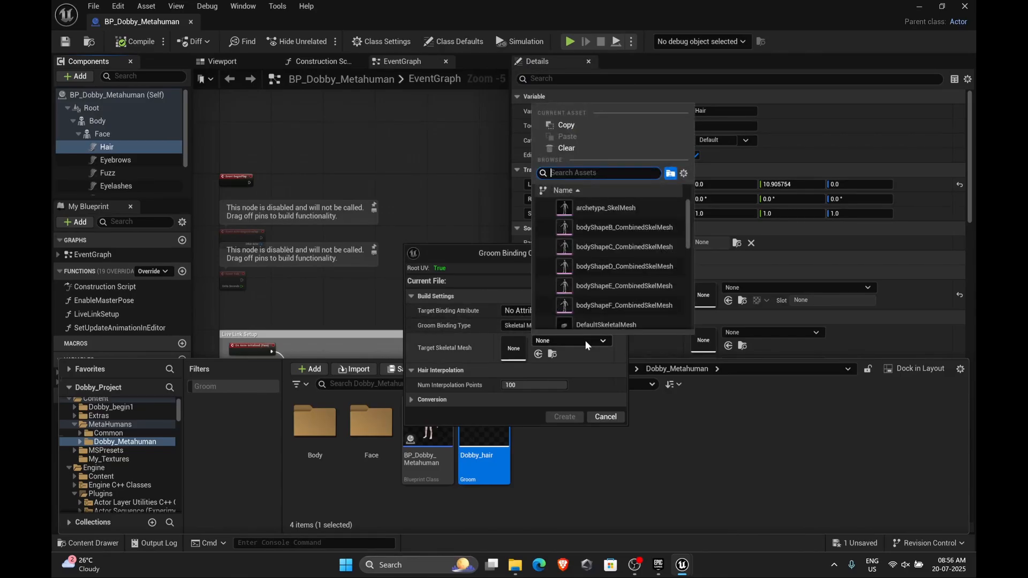
{"action": "type", "text": "dobb"}
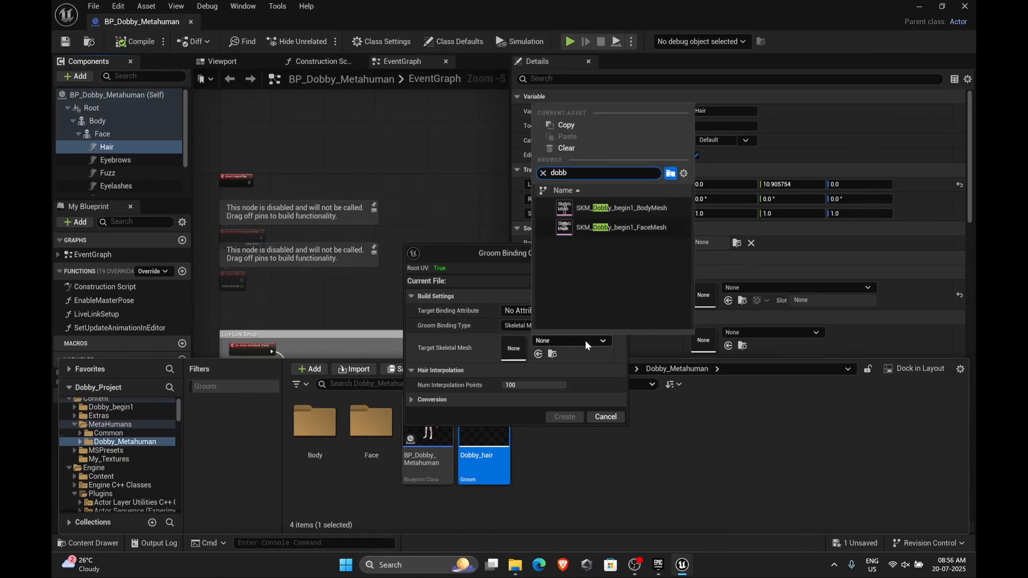
{"action": "left_click", "coordinate": [628, 227]}
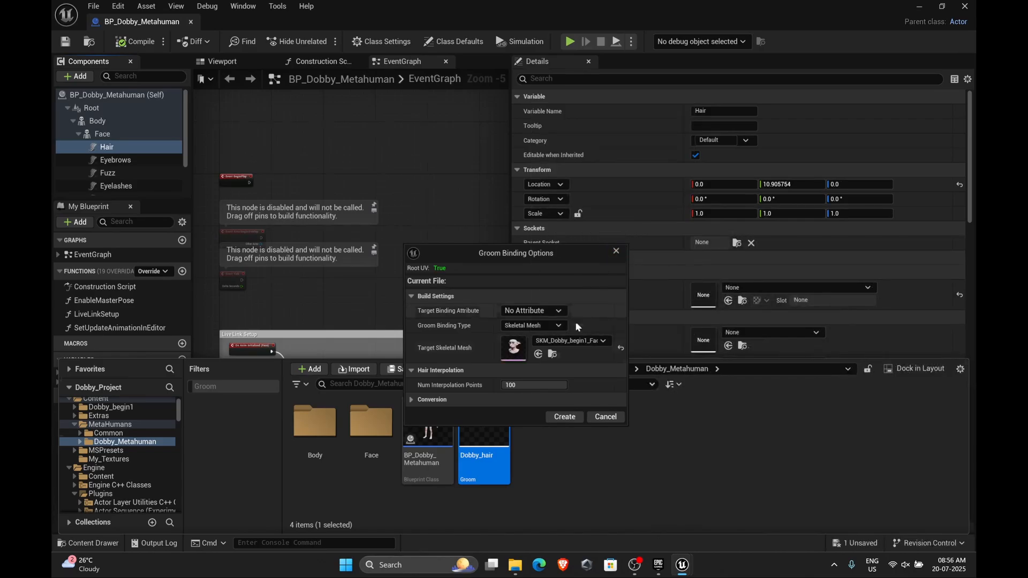
{"action": "left_click", "coordinate": [564, 417]}
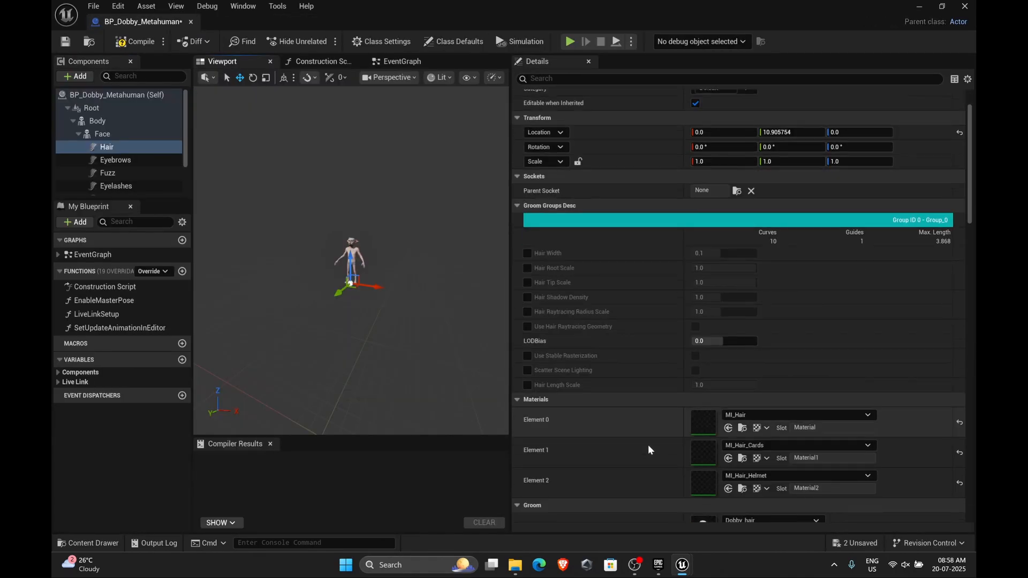
Set the Hair component's Binding Asset to Dobby_hair_FaceMesh_Binding
{"action": "scroll", "coordinate": [648, 444], "scroll_direction": "down", "scroll_amount": 5}
{"action": "scroll", "coordinate": [648, 444], "scroll_direction": "down", "scroll_amount": 2}
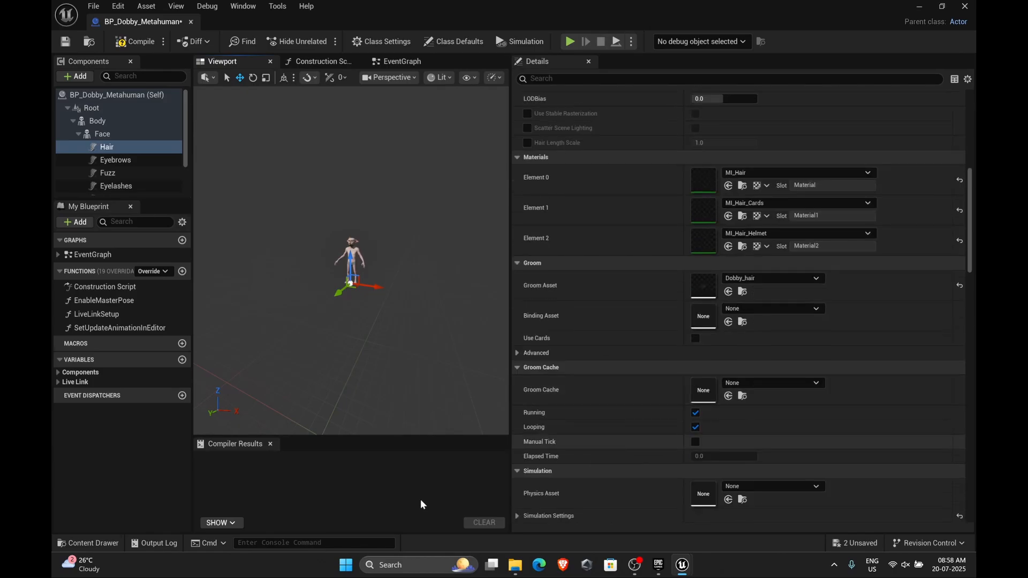
{"action": "left_click", "coordinate": [92, 544]}
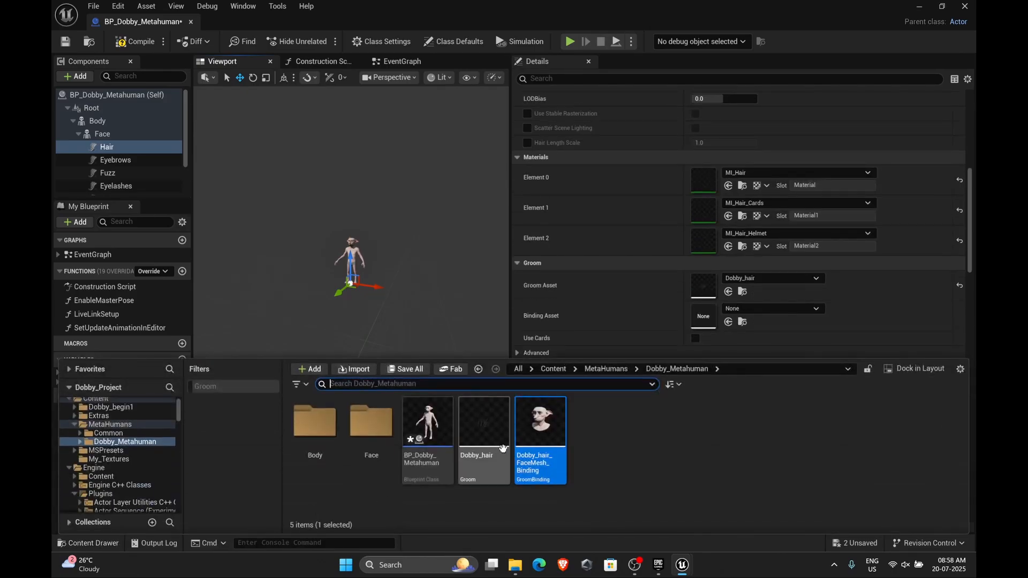
{"action": "left_click_drag", "start_coordinate": [538, 434], "coordinate": [702, 319]}
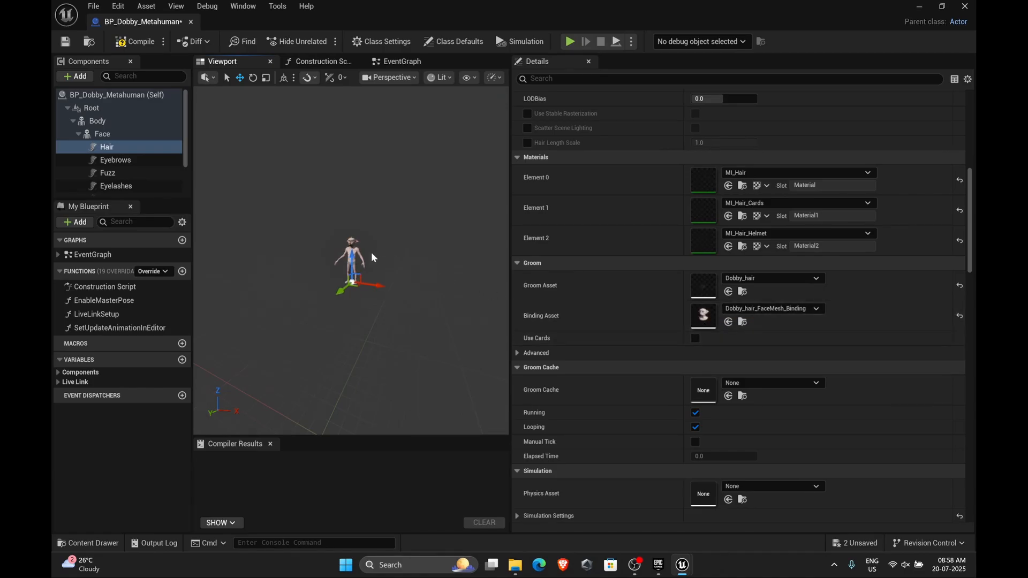
Inspect the bound hair on Dobby's head in the viewport and compile the blueprint
{"action": "left_click_drag", "start_coordinate": [371, 252], "coordinate": [386, 253], "text": "alt"}
{"action": "key", "text": "f"}
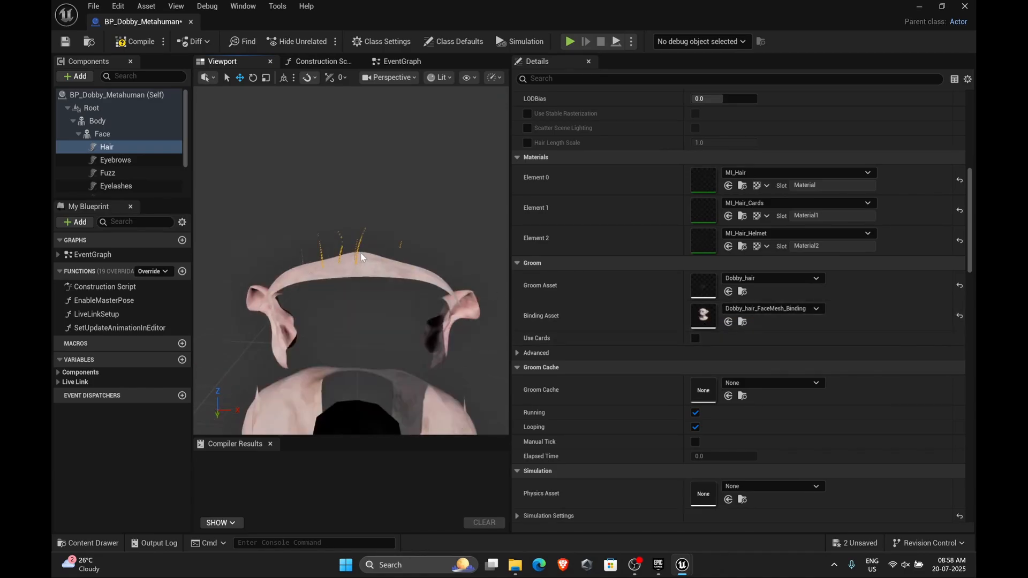
{"action": "left_click_drag", "start_coordinate": [416, 344], "coordinate": [396, 341], "text": "alt"}
{"action": "scroll", "coordinate": [415, 345], "scroll_direction": "down", "scroll_amount": 8}
{"action": "scroll", "coordinate": [396, 341], "scroll_direction": "up", "scroll_amount": 10}
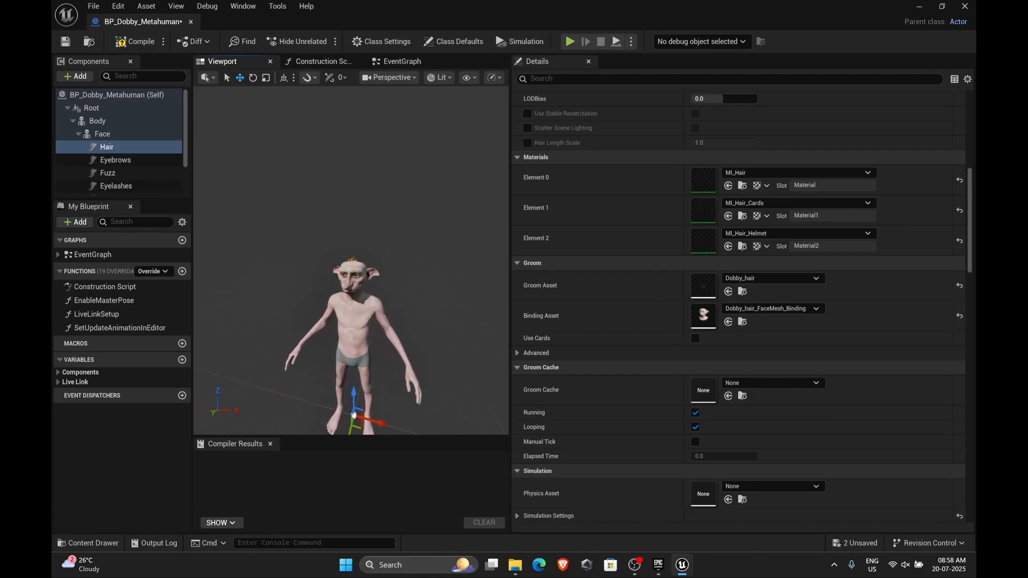
{"action": "scroll", "coordinate": [397, 341], "scroll_direction": "down", "scroll_amount": 5}
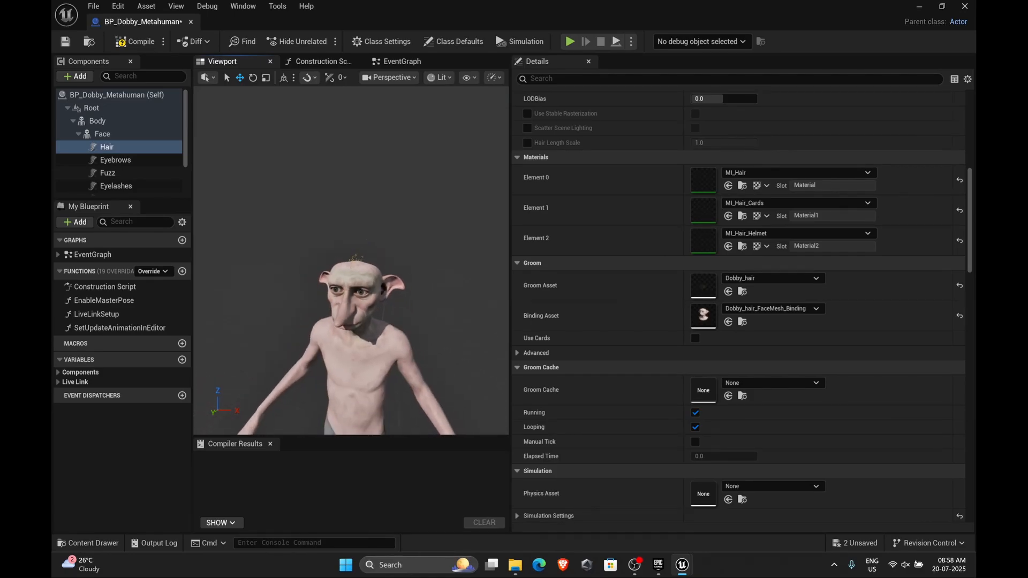
{"action": "left_click_drag", "start_coordinate": [388, 334], "coordinate": [379, 308], "text": "alt"}
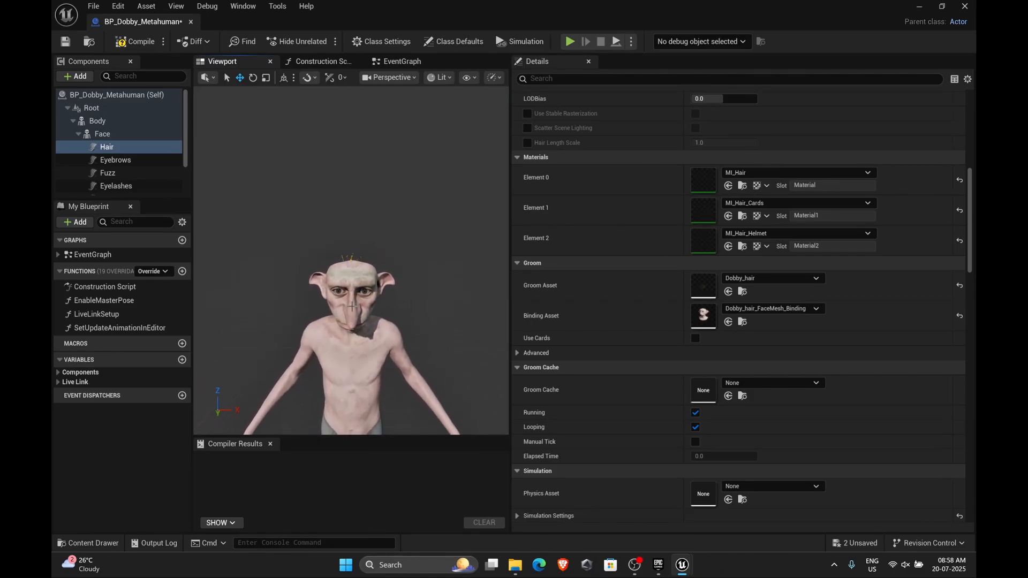
{"action": "left_click", "coordinate": [133, 41]}
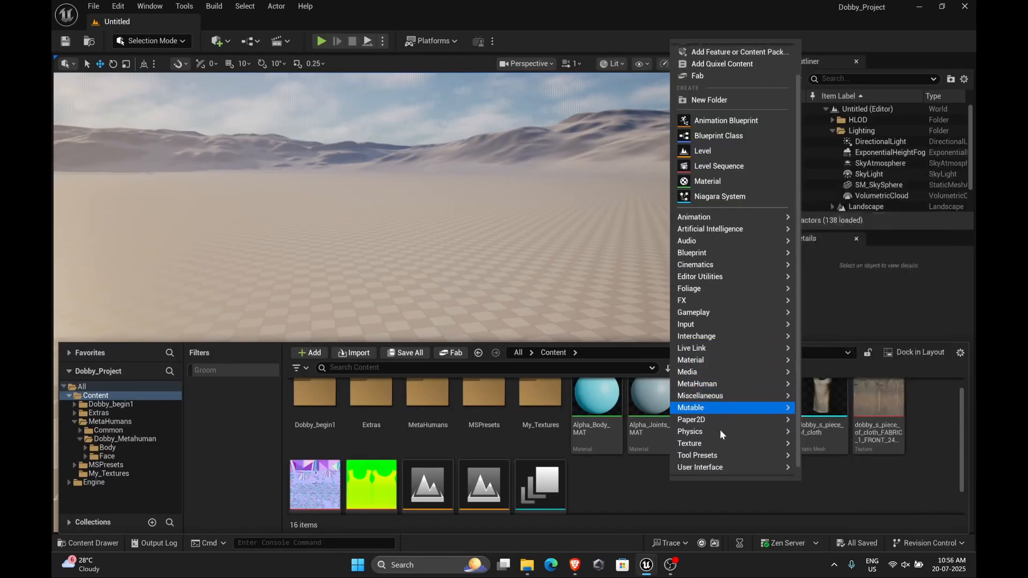
Create a new Physics ClothAsset in the Content folder
{"action": "mouse_move", "coordinate": [716, 461]}
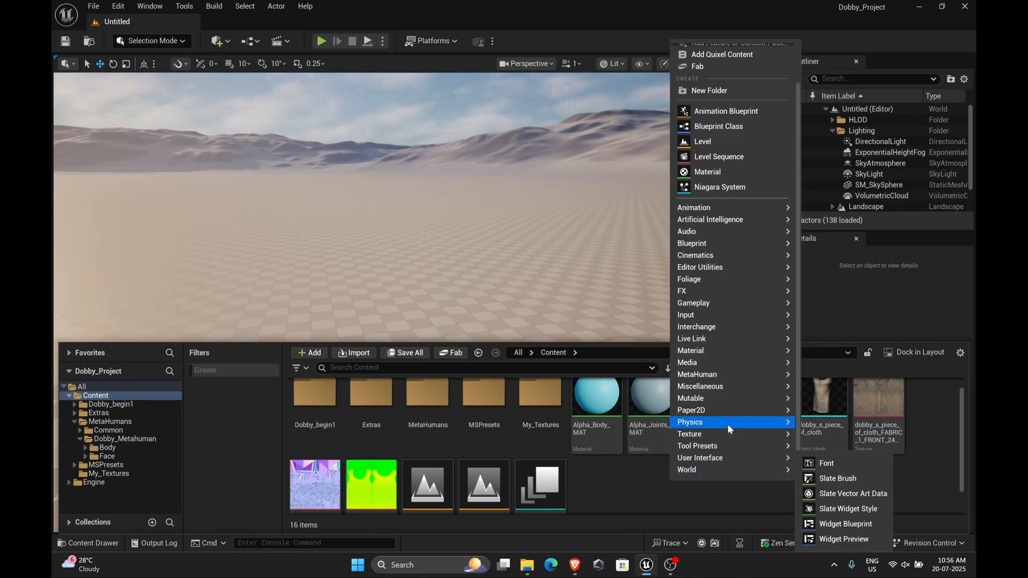
{"action": "mouse_move", "coordinate": [727, 423]}
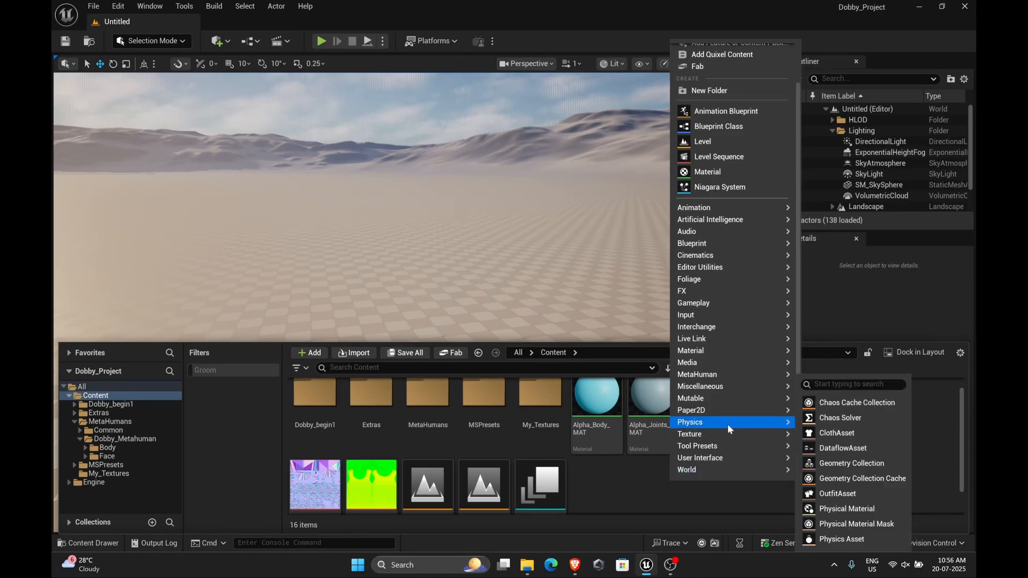
{"action": "left_click", "coordinate": [864, 435]}
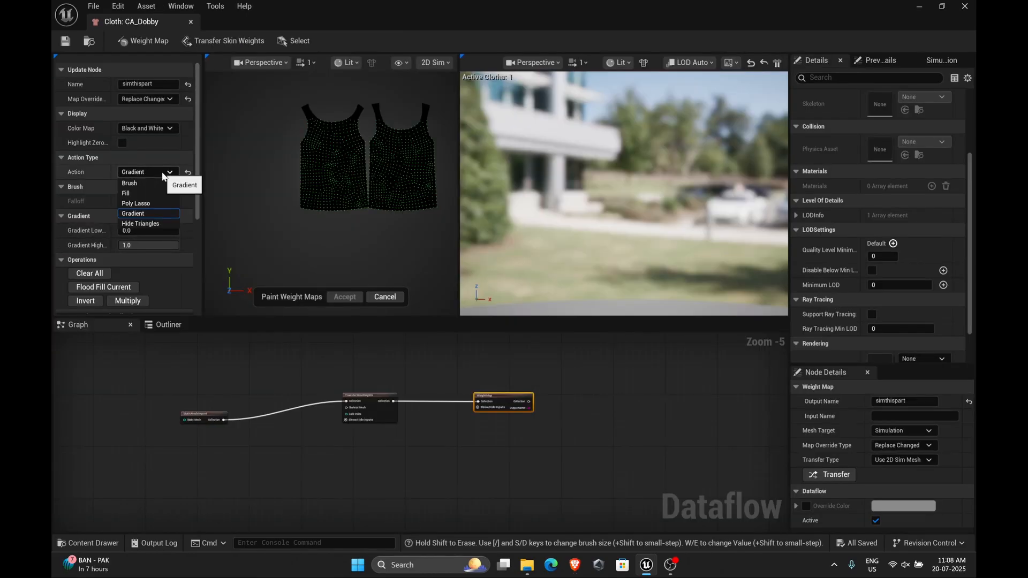
{"action": "left_click", "coordinate": [161, 182]}
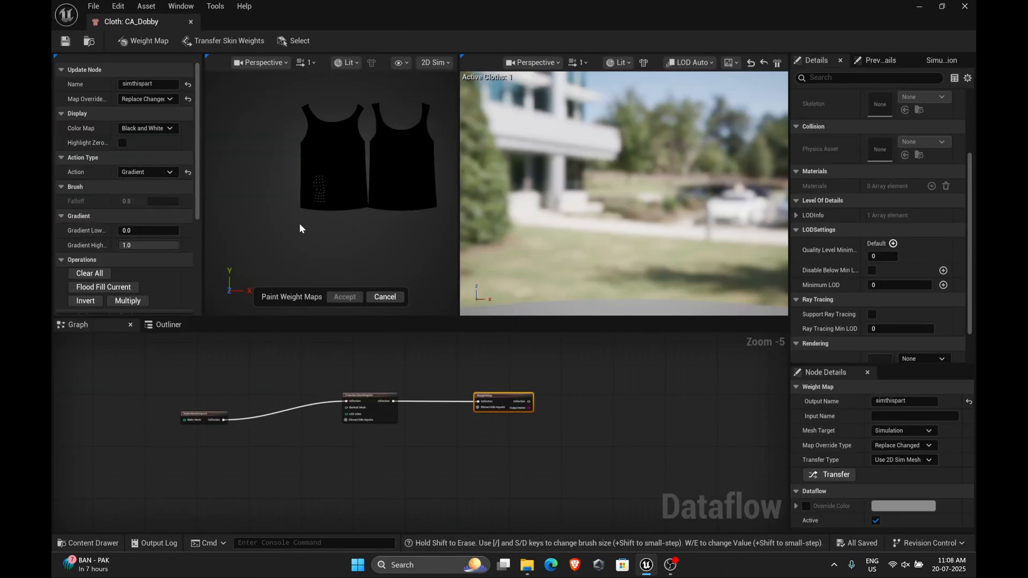
Switch the weight-map action to Poly Lasso and lasso the garment's lower hem at attribute value 1.0
{"action": "left_click", "coordinate": [187, 173]}
{"action": "left_click", "coordinate": [148, 172]}
{"action": "left_click", "coordinate": [145, 205]}
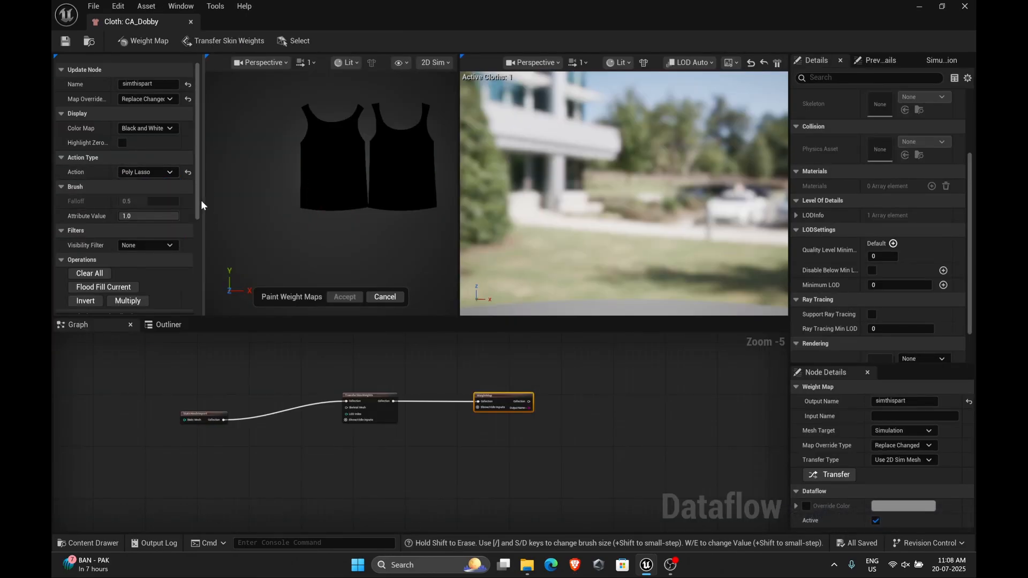
{"action": "left_click_drag", "start_coordinate": [282, 212], "coordinate": [281, 215]}
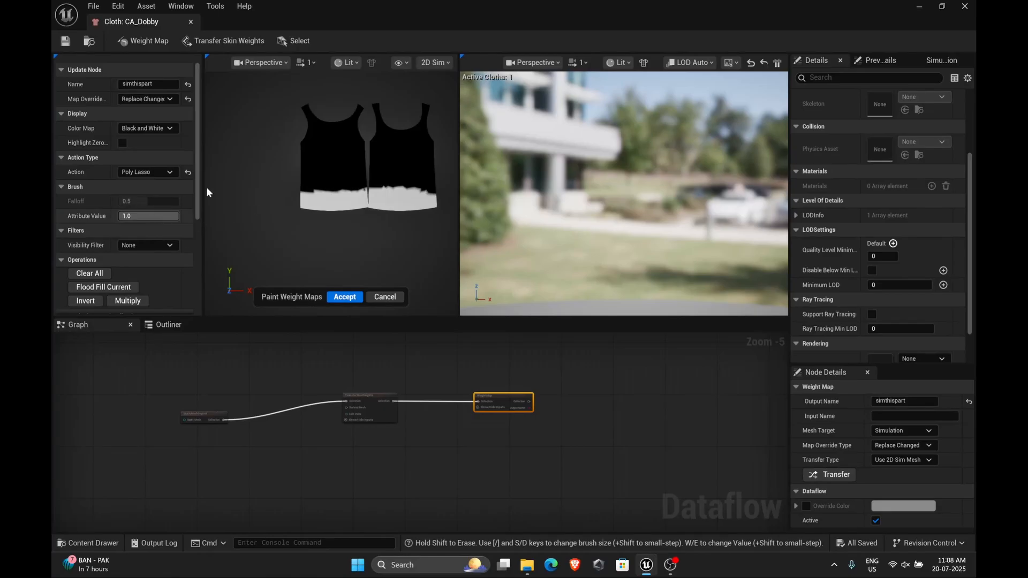
Lasso graded bands up the garment with attribute values 0.7, 0.4 and 0.1, then accept the weight map
{"action": "scroll", "coordinate": [155, 174], "scroll_direction": "down", "scroll_amount": 3}
{"action": "left_click", "coordinate": [150, 164]}
{"action": "type", "text": "0.7"}
{"action": "key", "text": "Return"}
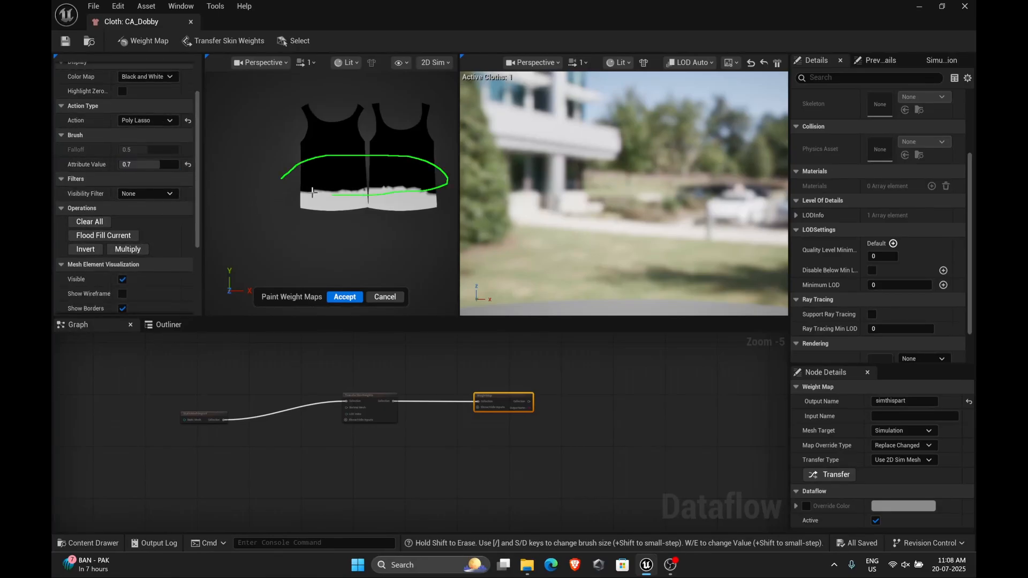
{"action": "left_click_drag", "start_coordinate": [312, 191], "coordinate": [309, 191]}
{"action": "left_click_drag", "start_coordinate": [286, 140], "coordinate": [335, 131]}
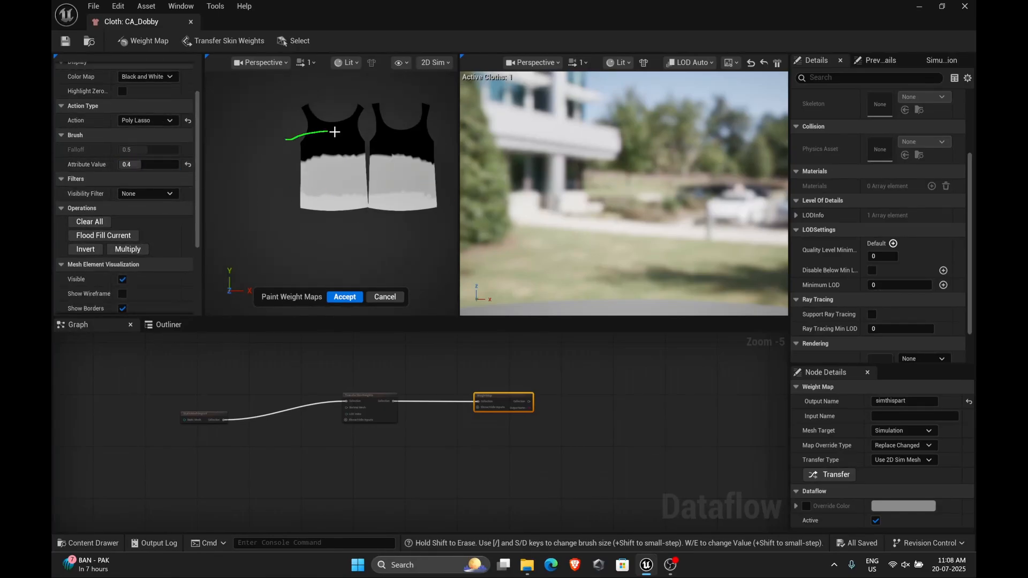
{"action": "mouse_move", "coordinate": [303, 172]}
{"action": "left_mouse_down"}
{"action": "mouse_move", "coordinate": [292, 172]}
{"action": "mouse_move", "coordinate": [397, 177]}
{"action": "mouse_move", "coordinate": [271, 195]}
{"action": "left_mouse_up"}
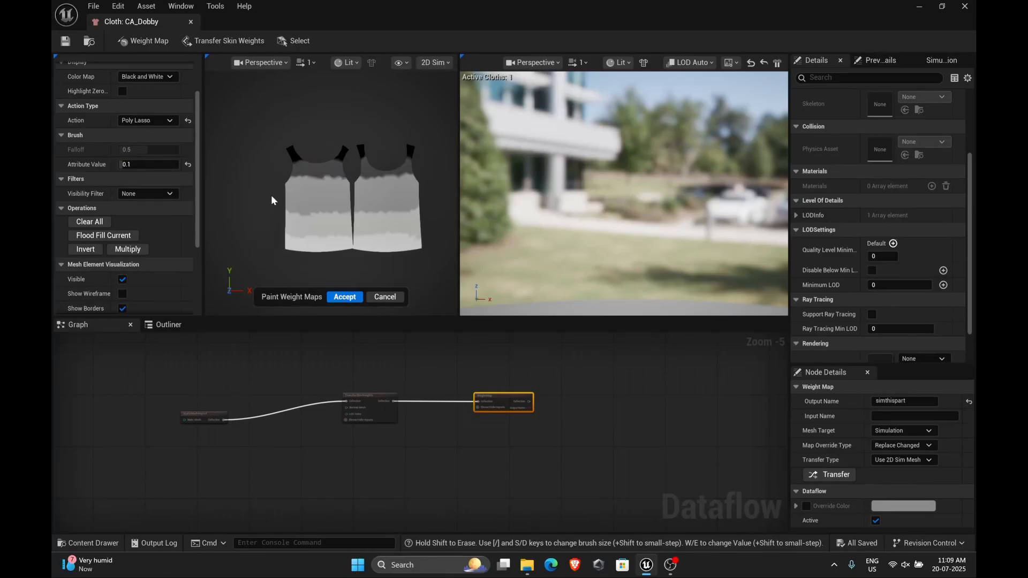
{"action": "left_click", "coordinate": [345, 297]}
Preview the cloth simulation on Dobby by scrubbing the animation timeline and orbiting the viewport
{"action": "left_click", "coordinate": [435, 62]}
{"action": "left_click", "coordinate": [436, 88]}
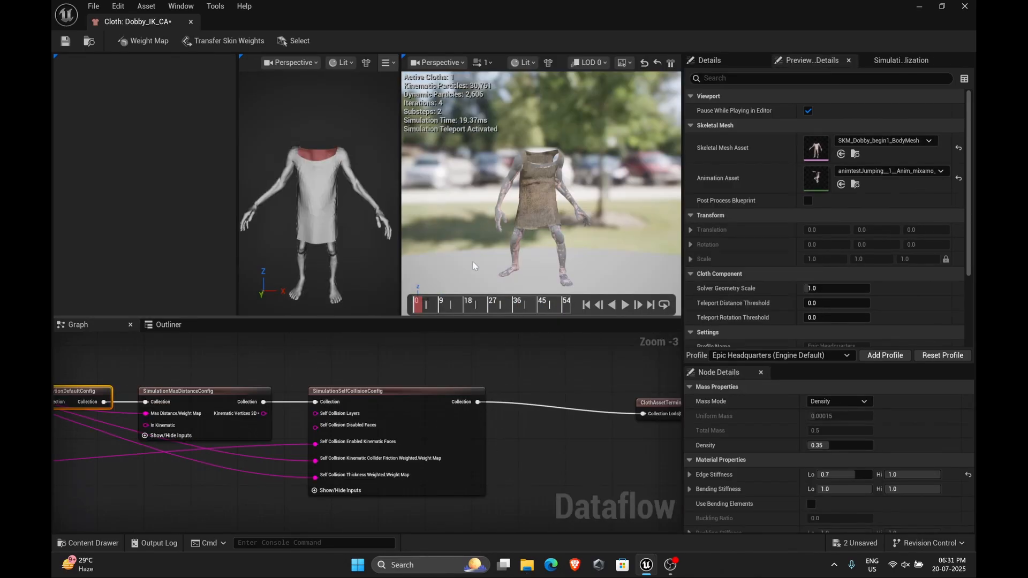
{"action": "left_click", "coordinate": [441, 303]}
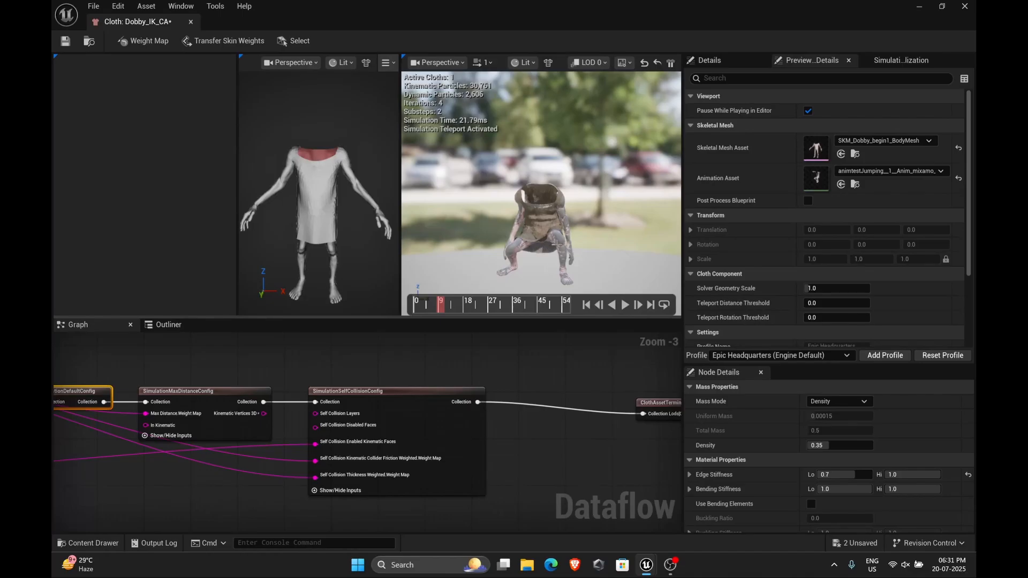
{"action": "left_click_drag", "start_coordinate": [557, 243], "coordinate": [677, 268], "text": "alt"}
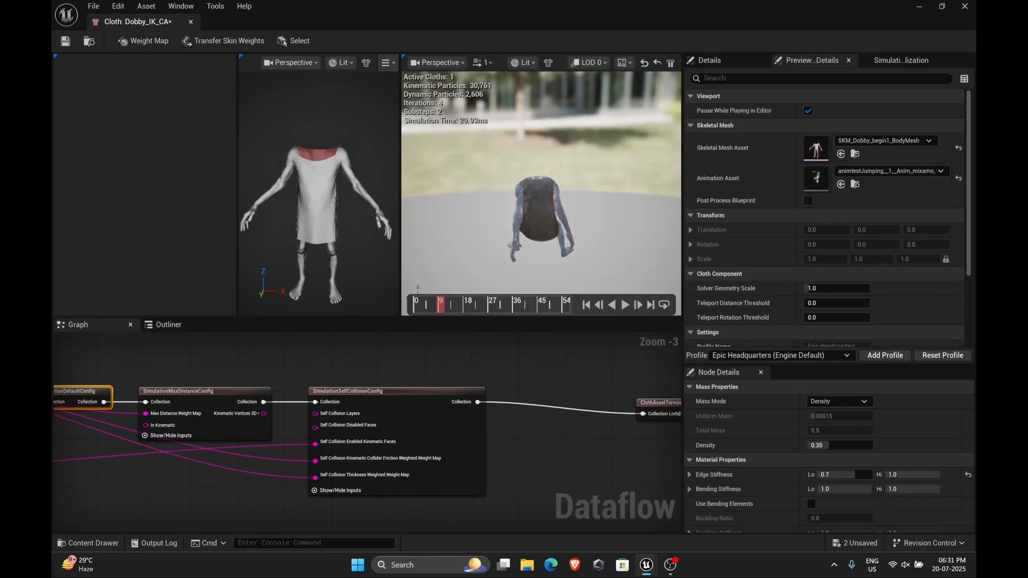
{"action": "left_click", "coordinate": [454, 303]}
{"action": "left_click_drag", "start_coordinate": [487, 272], "coordinate": [632, 272], "text": "alt"}
{"action": "left_click", "coordinate": [481, 305]}
{"action": "left_click_drag", "start_coordinate": [558, 211], "coordinate": [495, 225], "text": "alt"}
{"action": "left_click", "coordinate": [502, 306]}
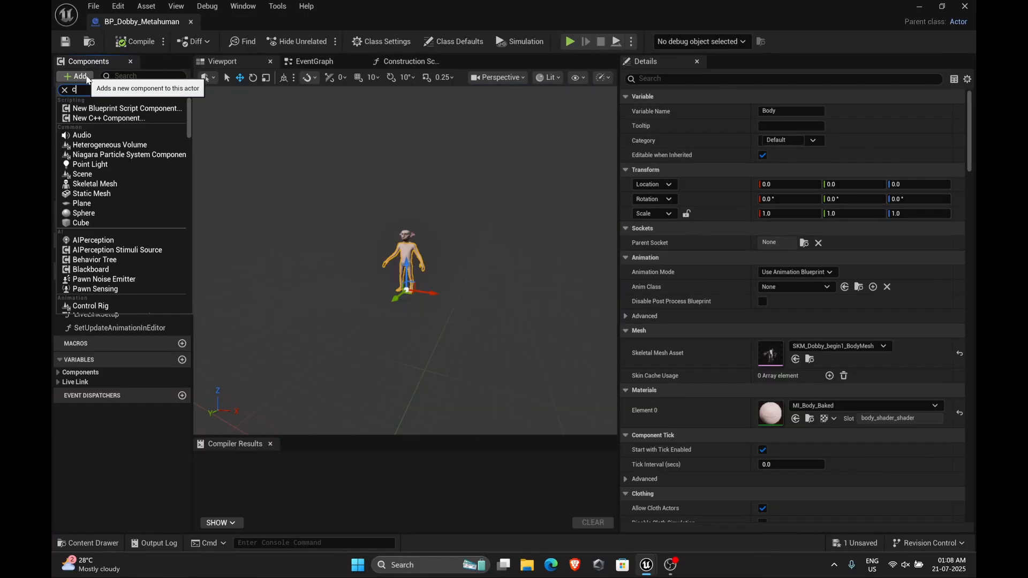
Add a Chaos Cloth Component under the Body and compile the blueprint
{"action": "type", "text": "chaos"}
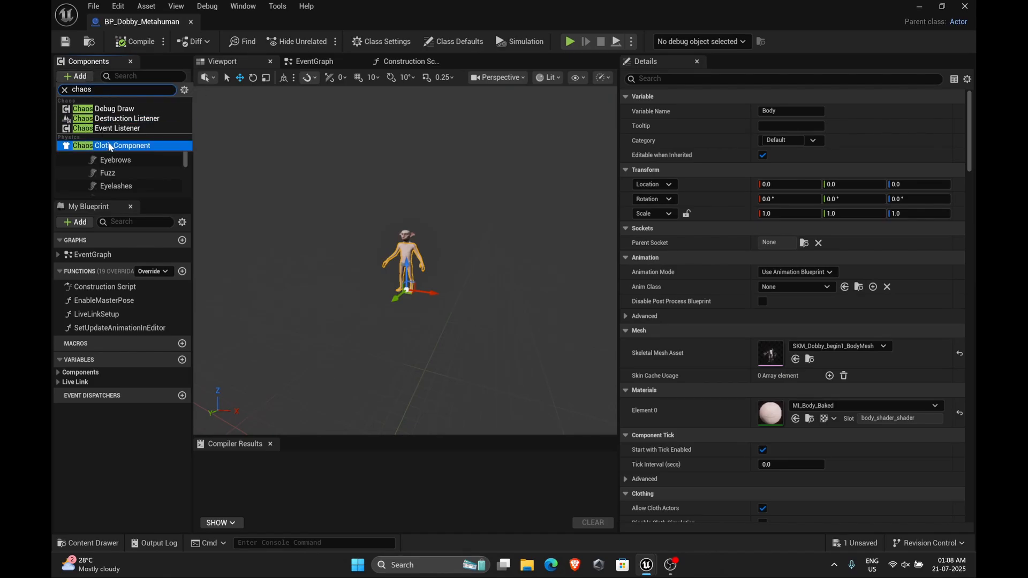
{"action": "left_click", "coordinate": [125, 145]}
{"action": "key", "text": "Return"}
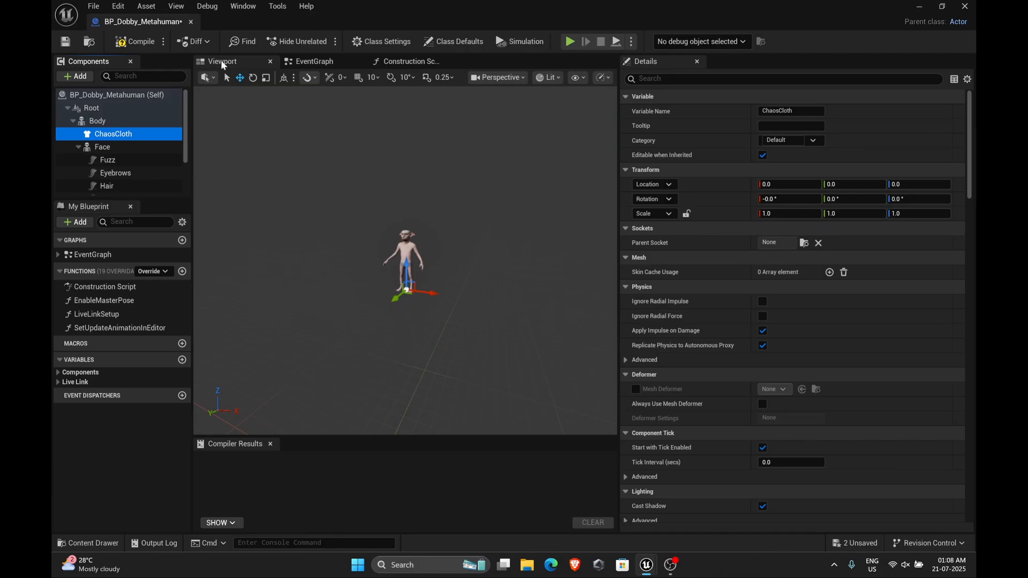
{"action": "left_click", "coordinate": [131, 43]}
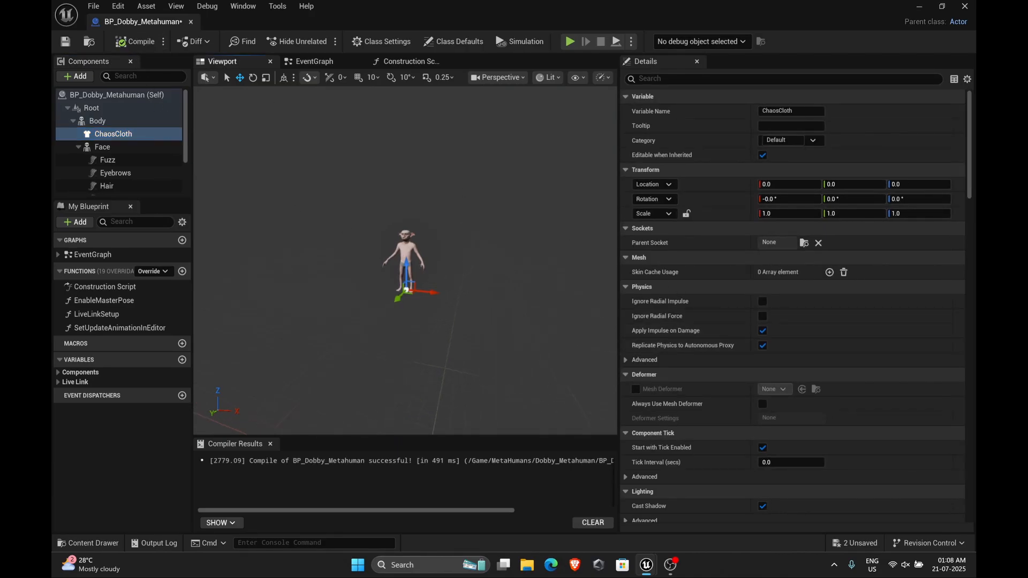
Assign the Dobby_Cloth asset to the ChaosCloth component's cloth Asset slot and save the blueprint
{"action": "scroll", "coordinate": [406, 261], "scroll_direction": "up", "scroll_amount": 8}
{"action": "scroll", "coordinate": [695, 316], "scroll_direction": "down", "scroll_amount": 11}
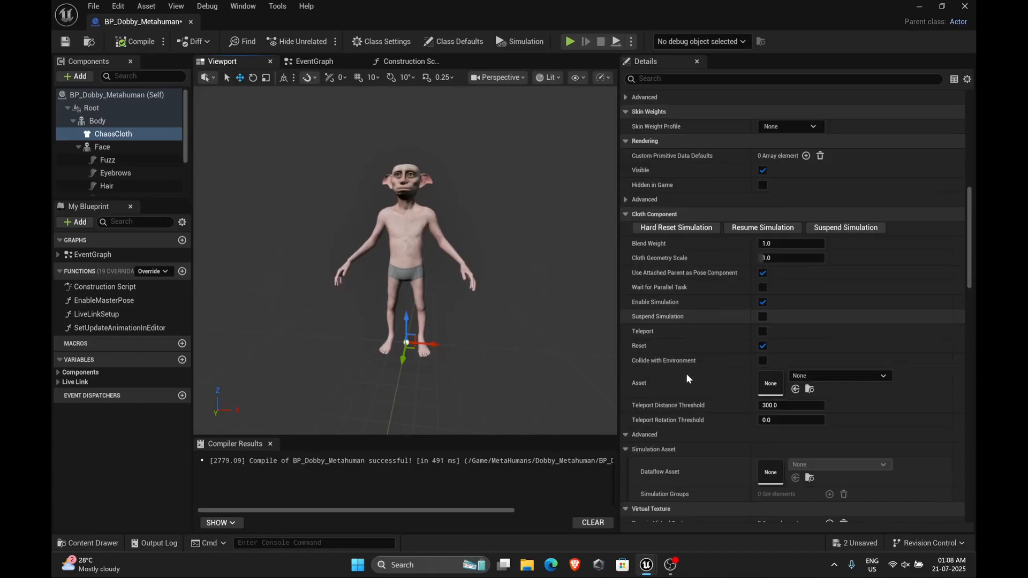
{"action": "scroll", "coordinate": [705, 344], "scroll_direction": "down", "scroll_amount": 2}
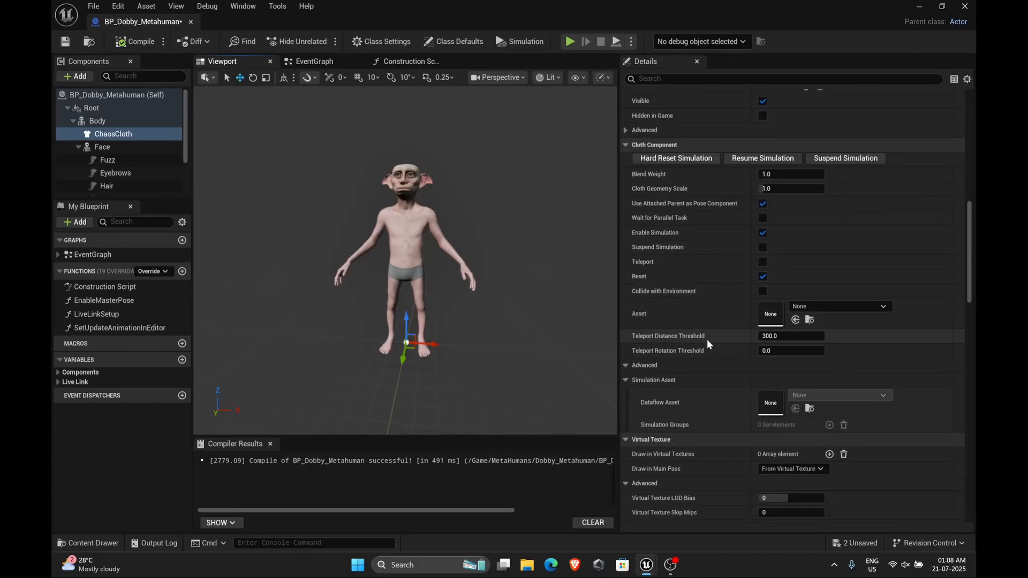
{"action": "key", "text": "ctrl+s"}
{"action": "left_click", "coordinate": [839, 308]}
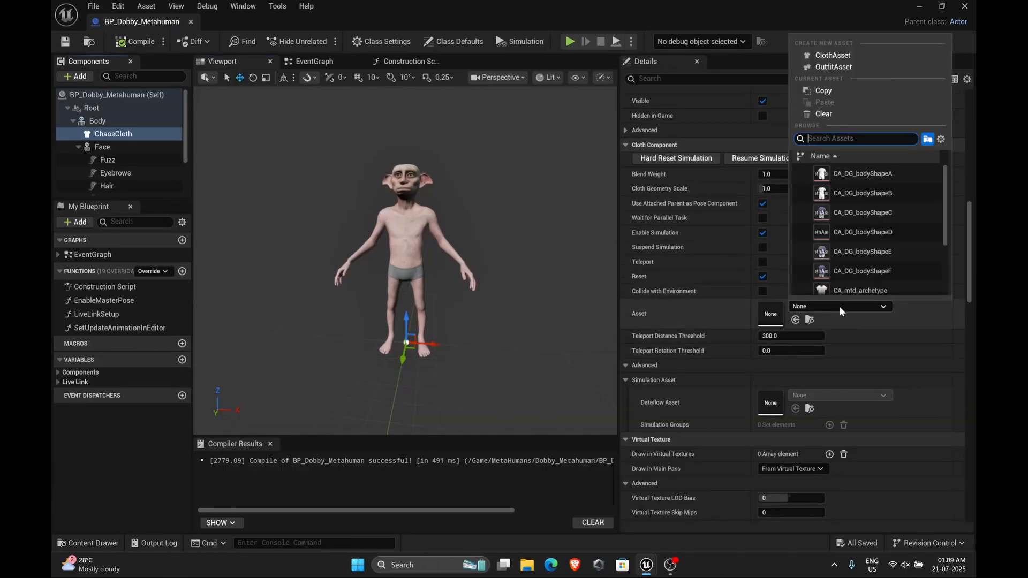
{"action": "type", "text": "doby"}
{"action": "key", "text": "BackSpace"}
{"action": "key", "text": "BackSpace"}
{"action": "key", "text": "BackSpace"}
{"action": "key", "text": "BackSpace"}
{"action": "left_click", "coordinate": [702, 357]}
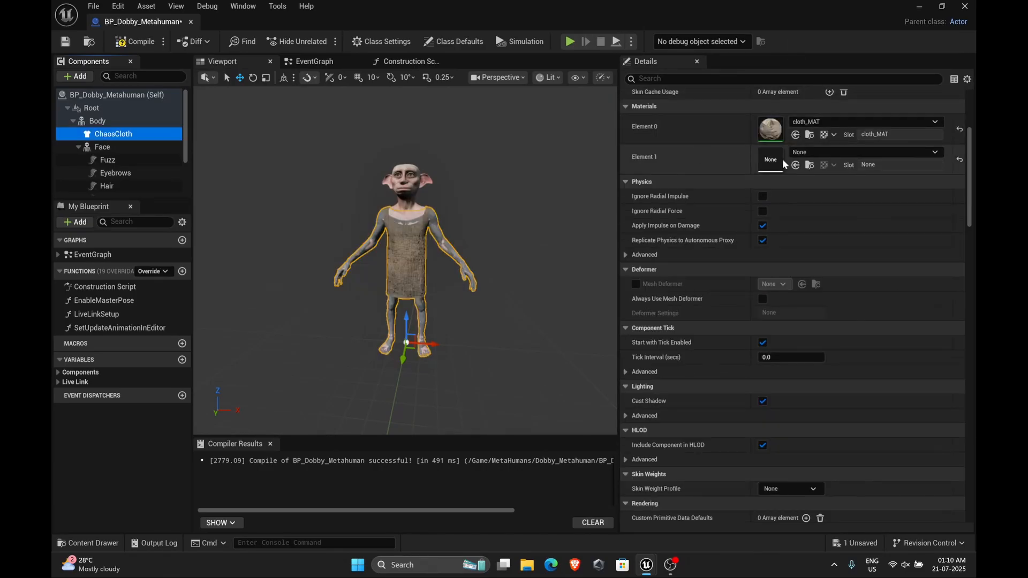
Open NewMaterial from the content drawer and assign it to the ChaosCloth component's Element 1 material slot
{"action": "key", "text": "ctrl+space"}
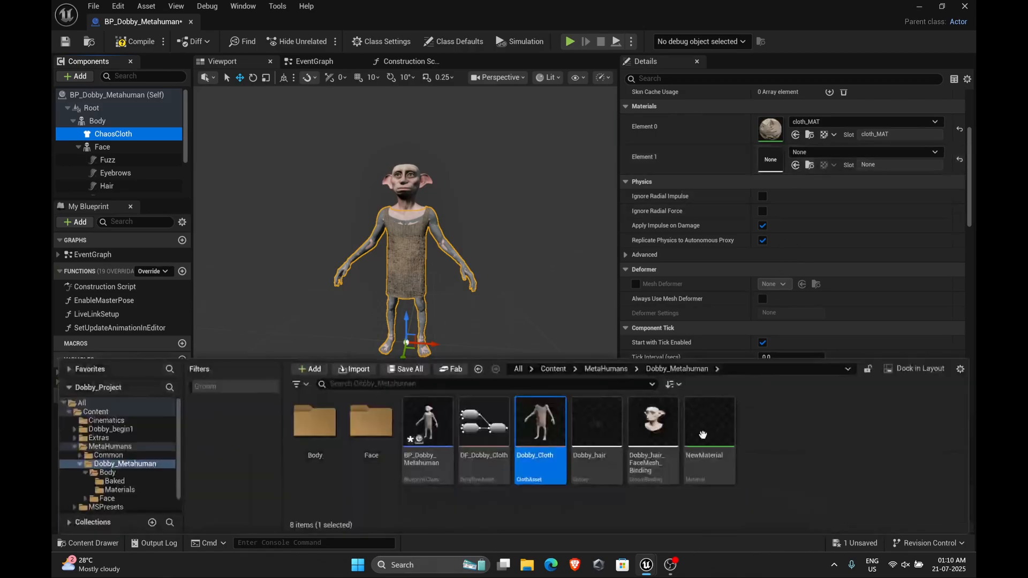
{"action": "left_click", "coordinate": [715, 439]}
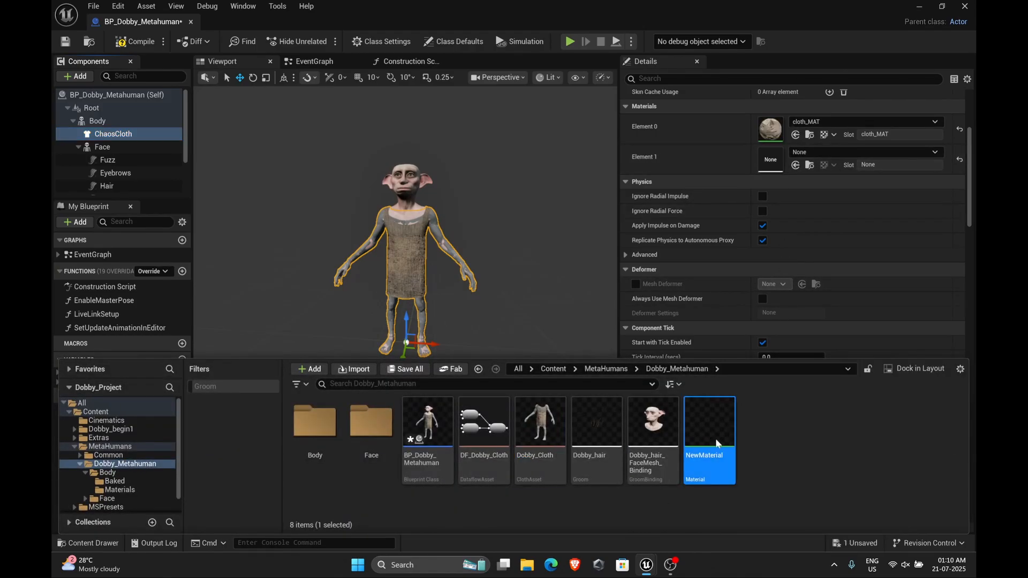
{"action": "double_click", "coordinate": [716, 443]}
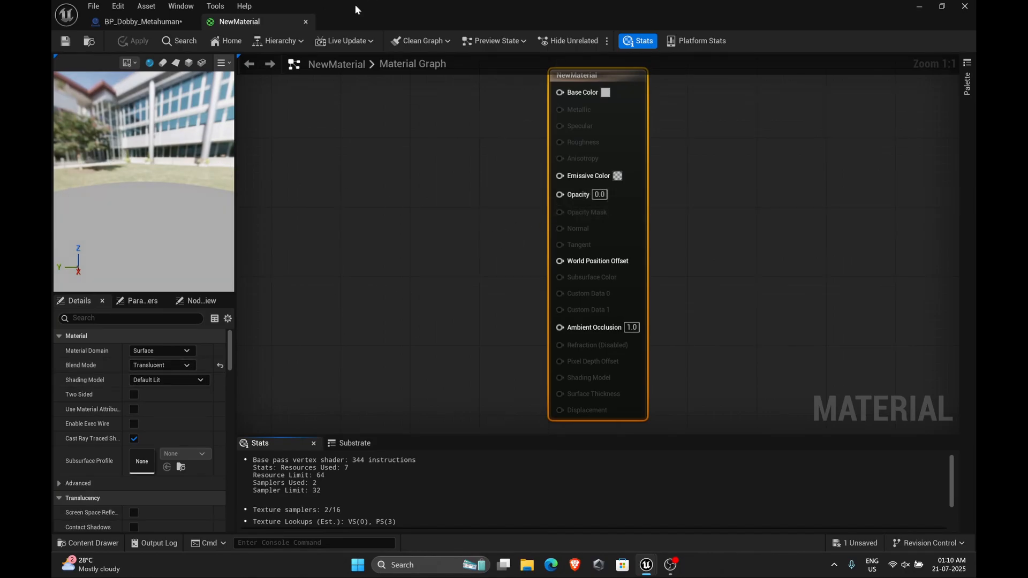
{"action": "left_click", "coordinate": [305, 23]}
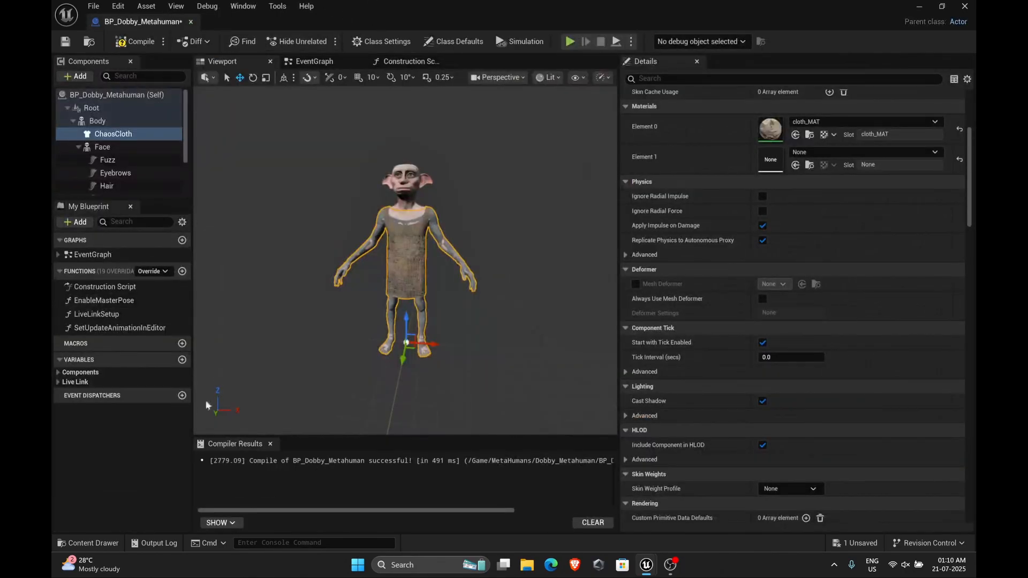
{"action": "left_click", "coordinate": [88, 542]}
{"action": "left_click", "coordinate": [796, 166]}
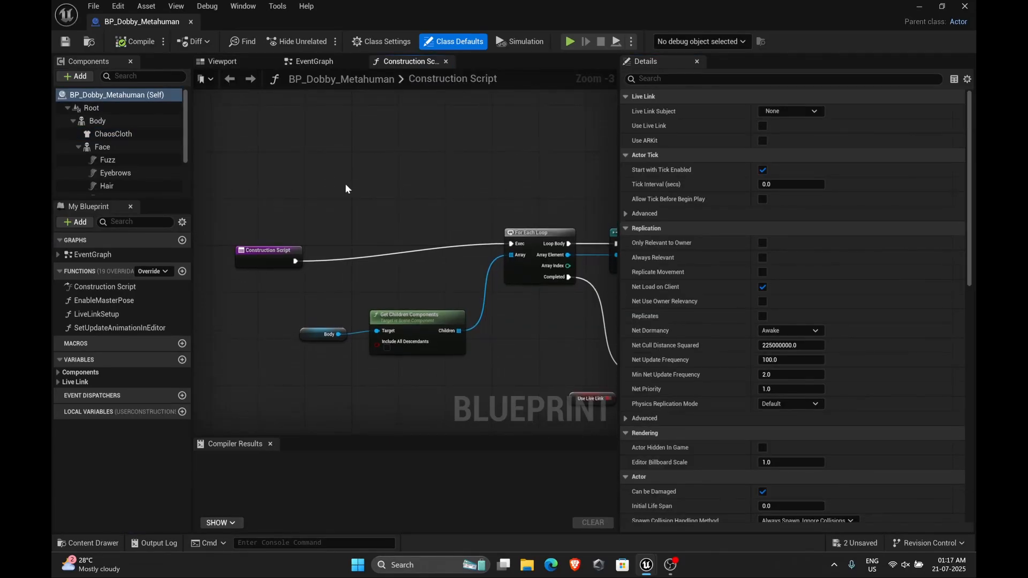
In the Construction Script, add a Set Asset (ChaosCloth) node using Dobby_Cloth, wired between the entry and the For Each Loop
{"action": "right_click", "coordinate": [343, 177]}
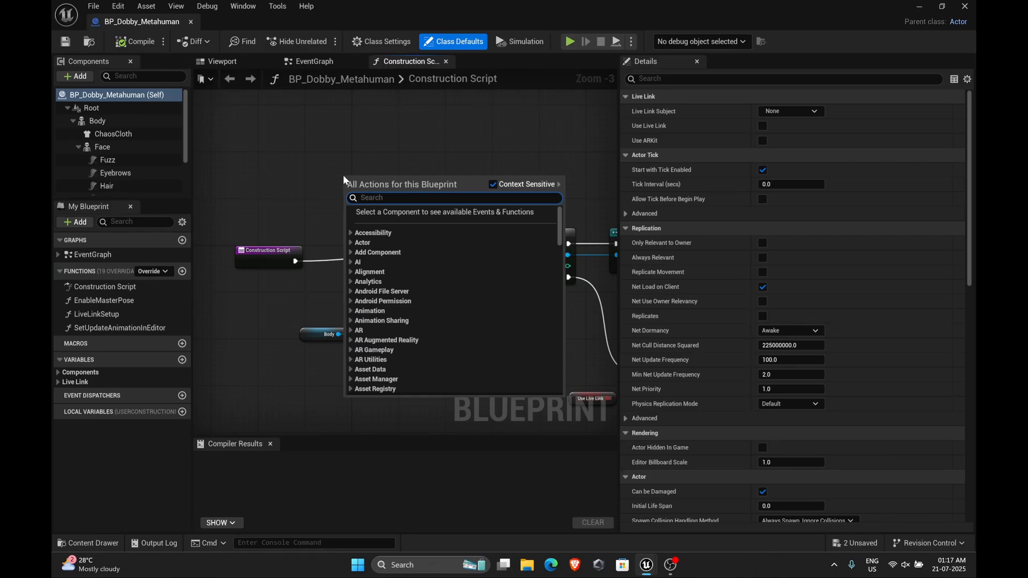
{"action": "type", "text": "set asset"}
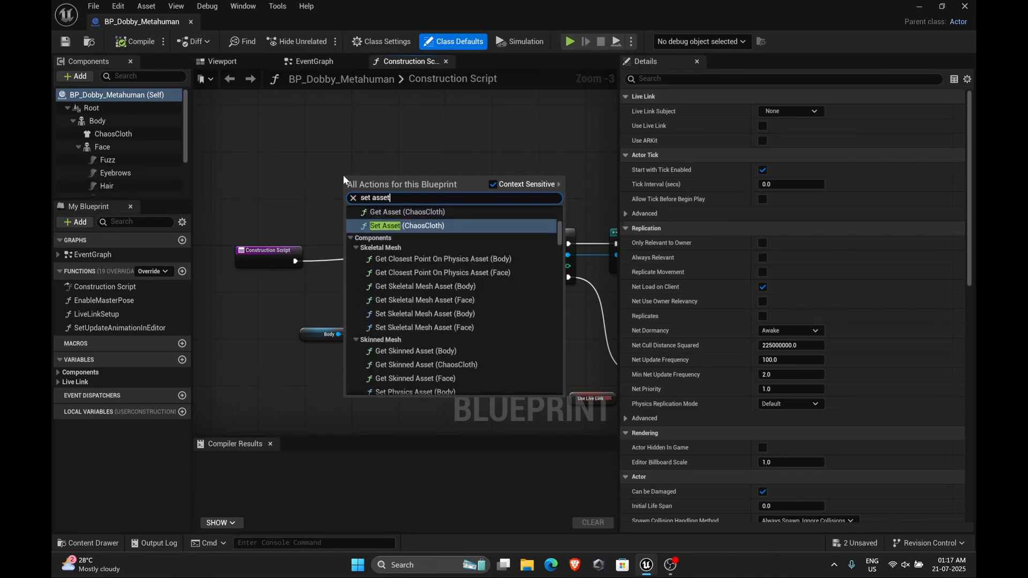
{"action": "key", "text": "Return"}
{"action": "left_click", "coordinate": [375, 225]}
{"action": "type", "text": "dobby"}
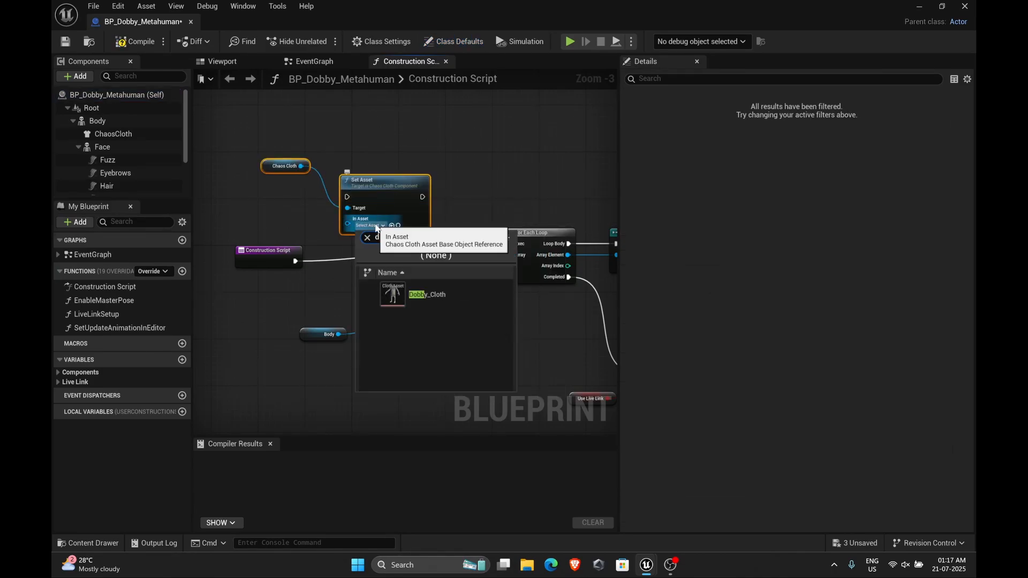
{"action": "key", "text": "Return"}
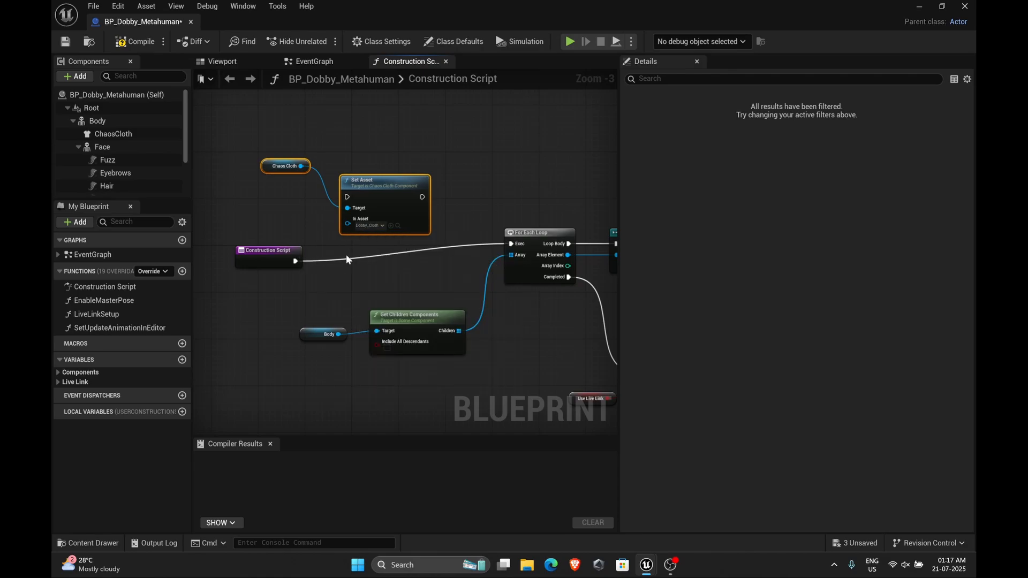
{"action": "left_click_drag", "start_coordinate": [284, 264], "coordinate": [348, 197]}
{"action": "left_click_drag", "start_coordinate": [458, 221], "coordinate": [511, 244]}
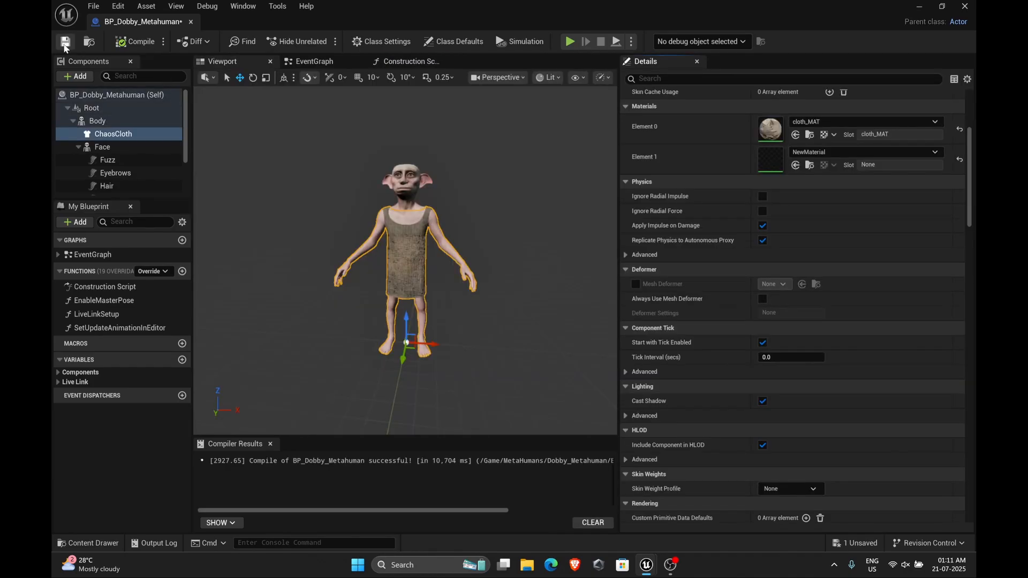
{"action": "left_click", "coordinate": [190, 21]}
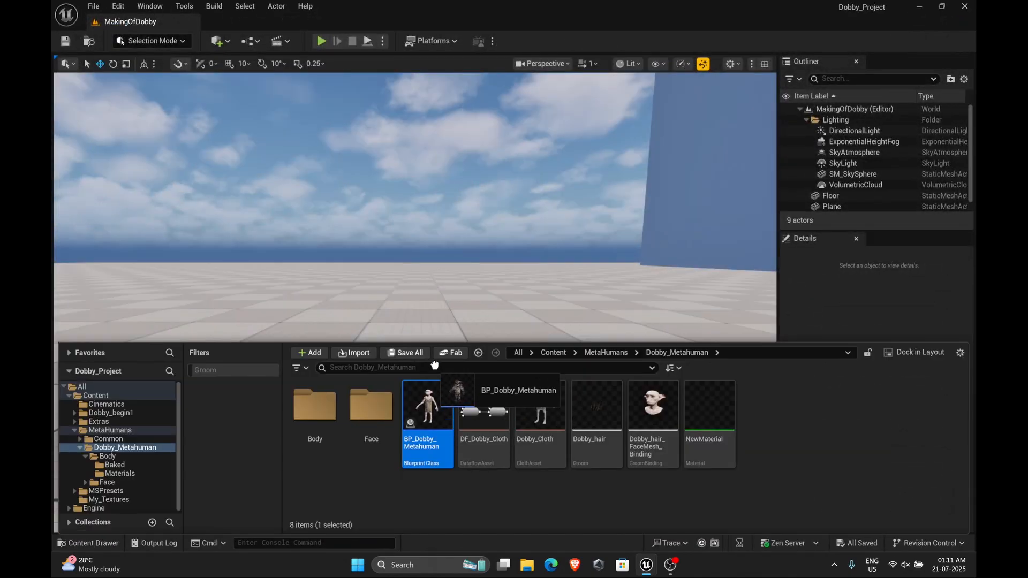
{"action": "left_click", "coordinate": [448, 329]}
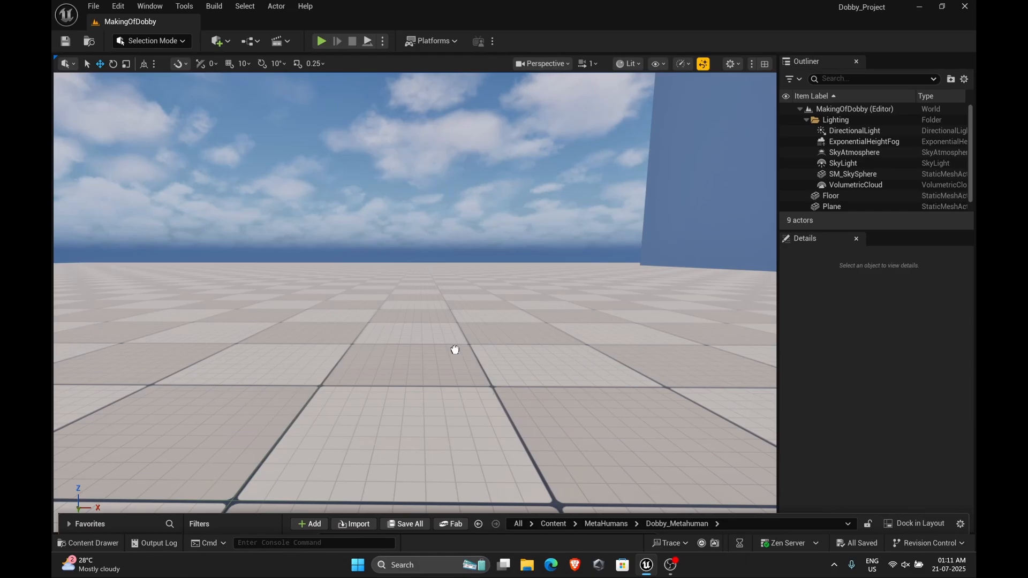
{"action": "left_click_drag", "start_coordinate": [455, 350], "coordinate": [455, 351]}
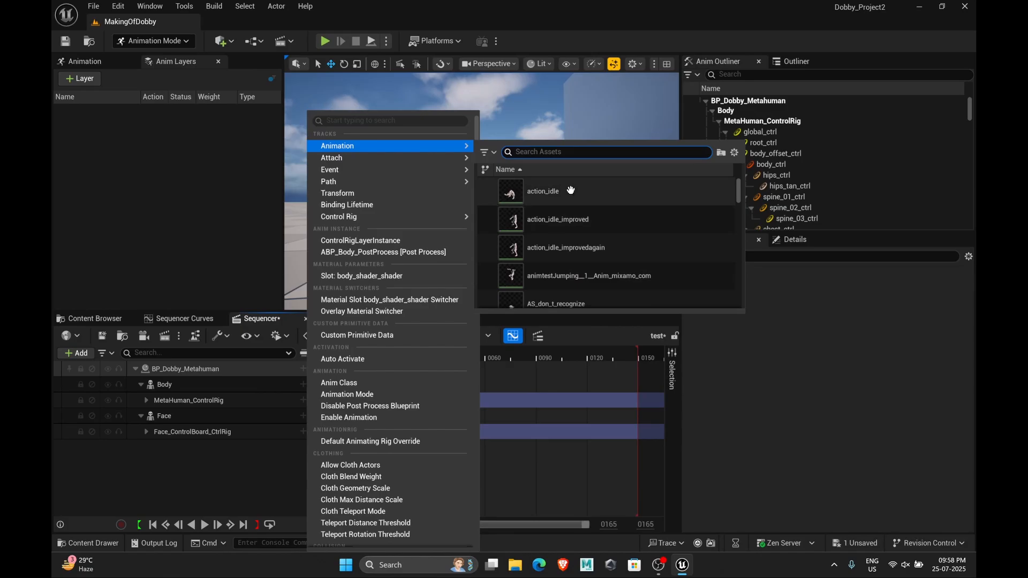
Add the hi_09_Anim animation to the Body track in Sequencer and play the sequence
{"action": "scroll", "coordinate": [586, 225], "scroll_direction": "down", "scroll_amount": 5}
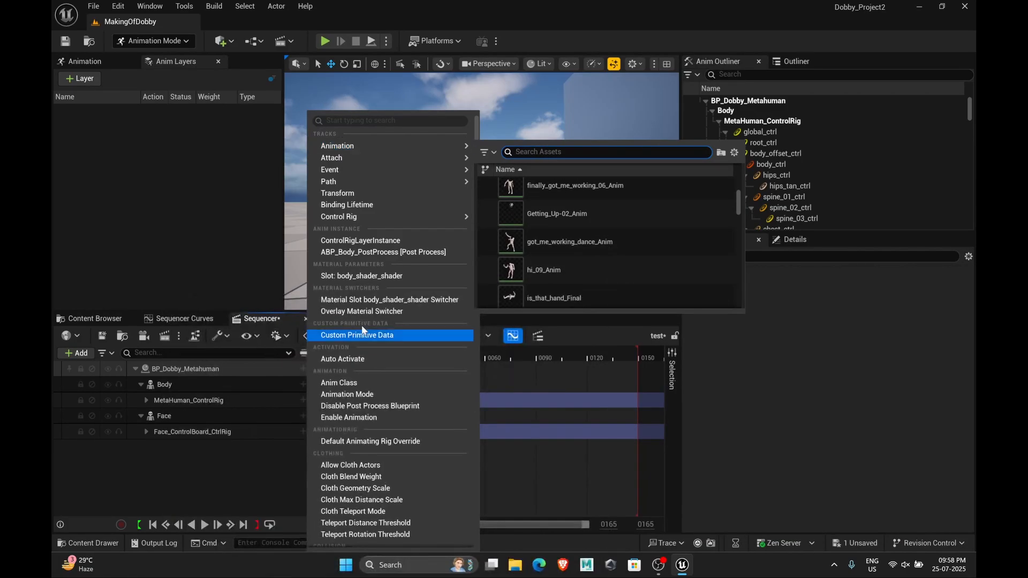
{"action": "left_click", "coordinate": [544, 270]}
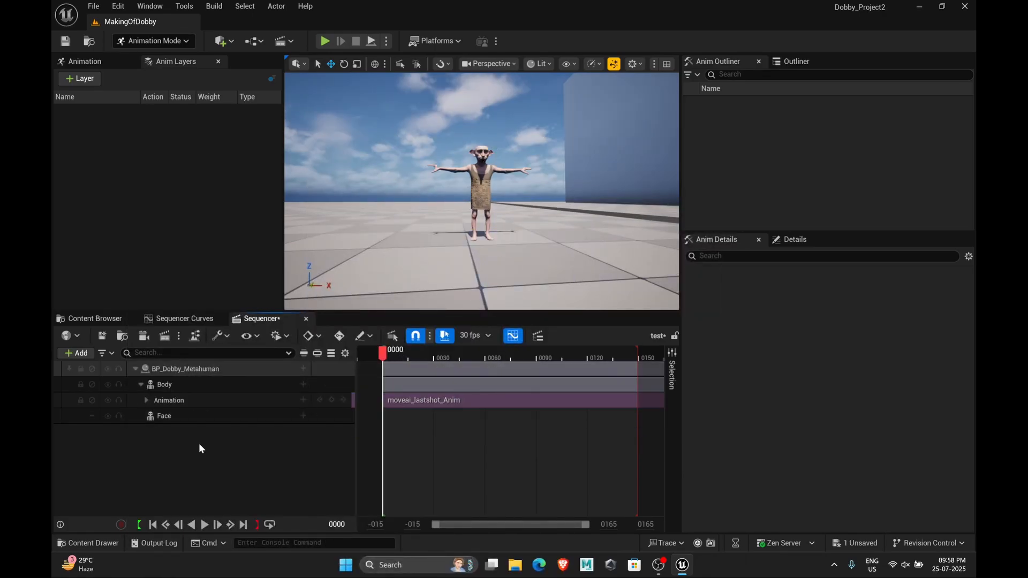
{"action": "key", "text": "space"}
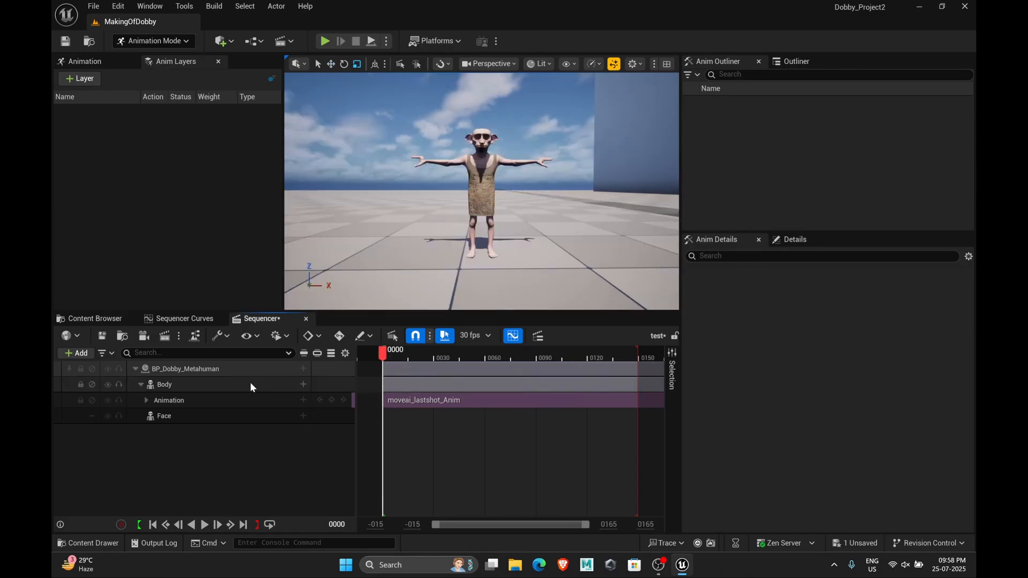
Bake the Body binding to an FK Control Rig with Reset Controls enabled
{"action": "right_click", "coordinate": [251, 383]}
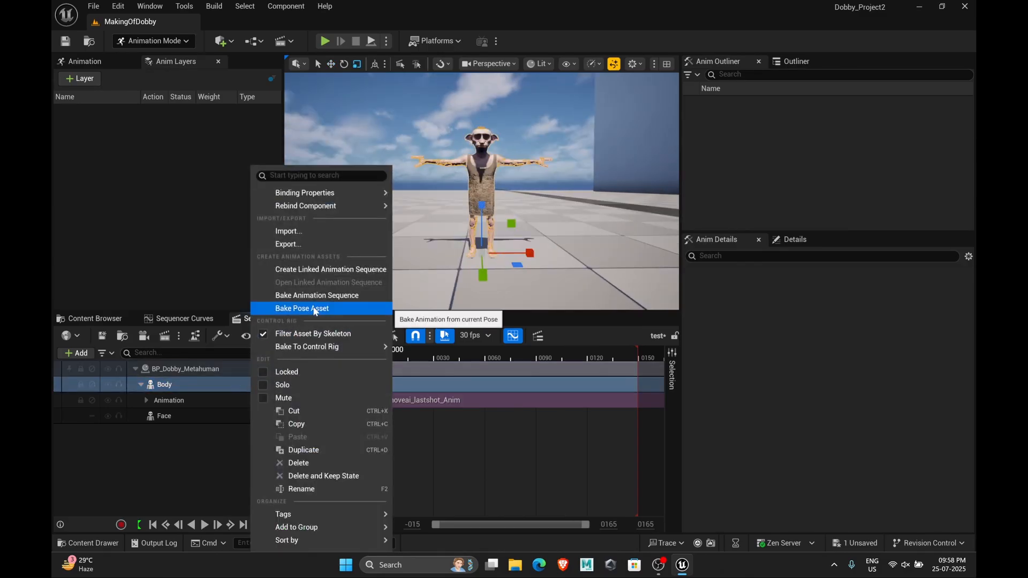
{"action": "mouse_move", "coordinate": [367, 347]}
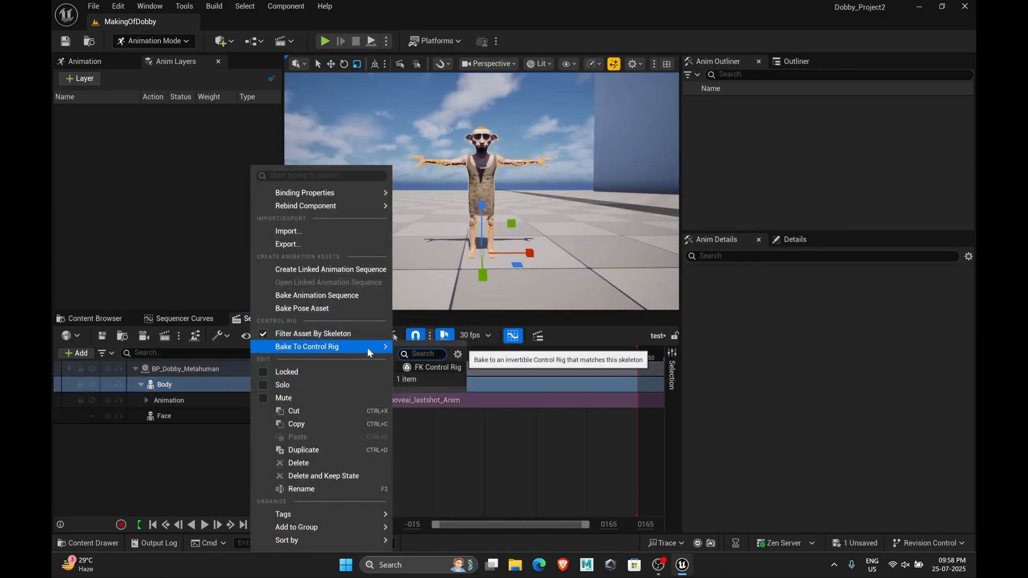
{"action": "left_click", "coordinate": [437, 366]}
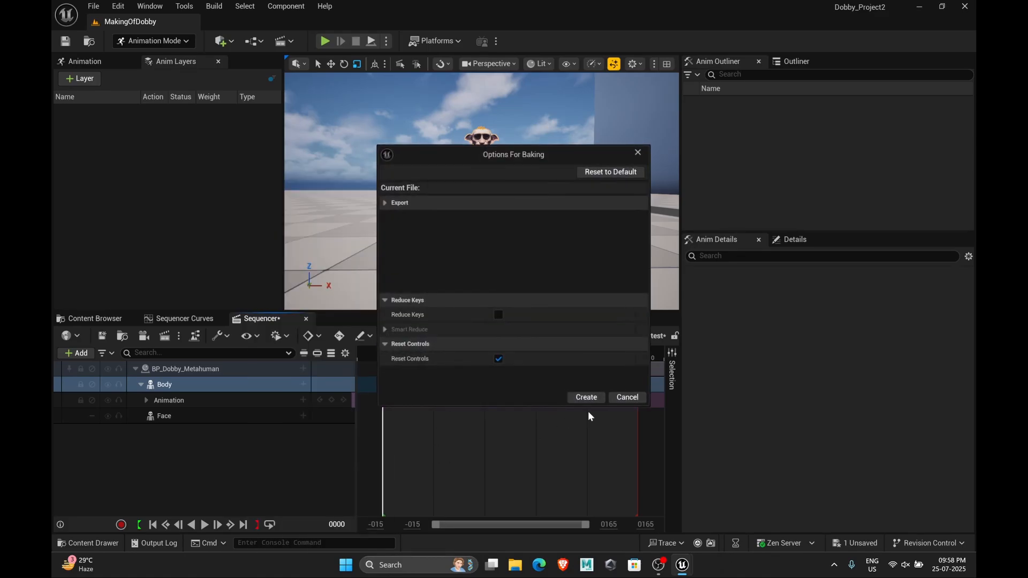
{"action": "left_click", "coordinate": [586, 398]}
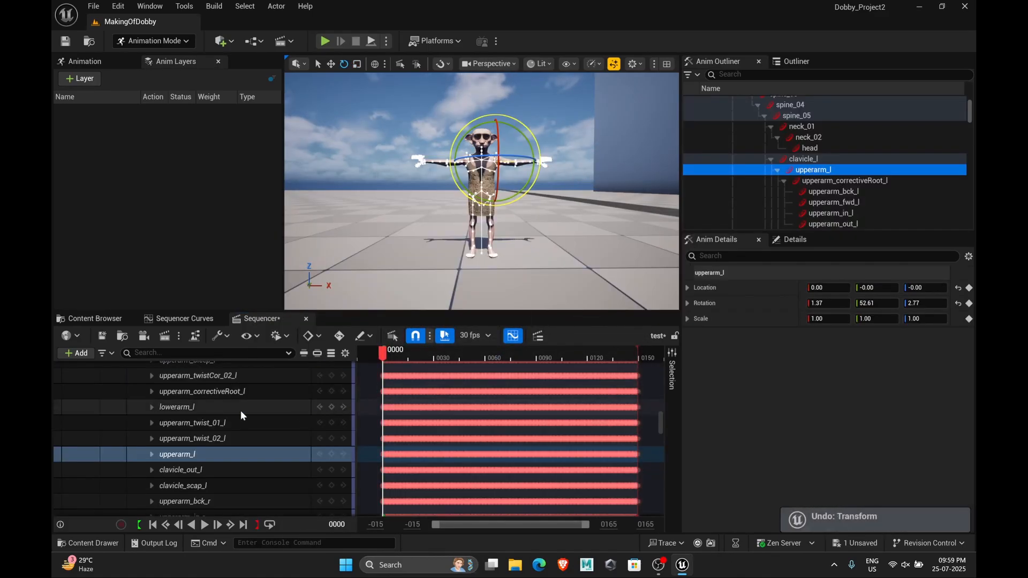
Delete the baked FK Control Rig track from the Body binding
{"action": "scroll", "coordinate": [244, 415], "scroll_direction": "up", "scroll_amount": 5}
{"action": "scroll", "coordinate": [248, 421], "scroll_direction": "up", "scroll_amount": 4}
{"action": "left_click", "coordinate": [661, 411]}
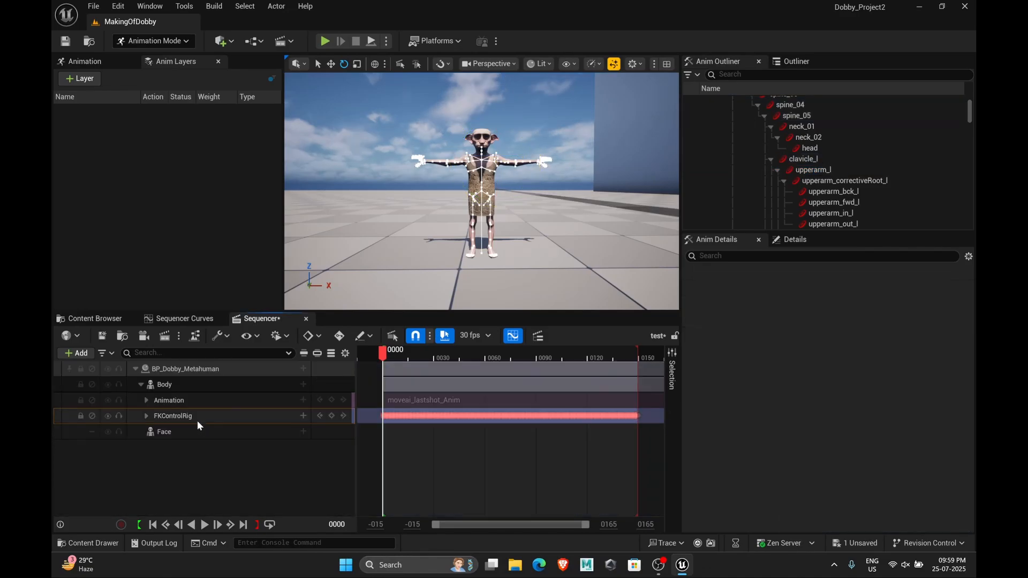
{"action": "left_click", "coordinate": [196, 419]}
{"action": "key", "text": "Delete"}
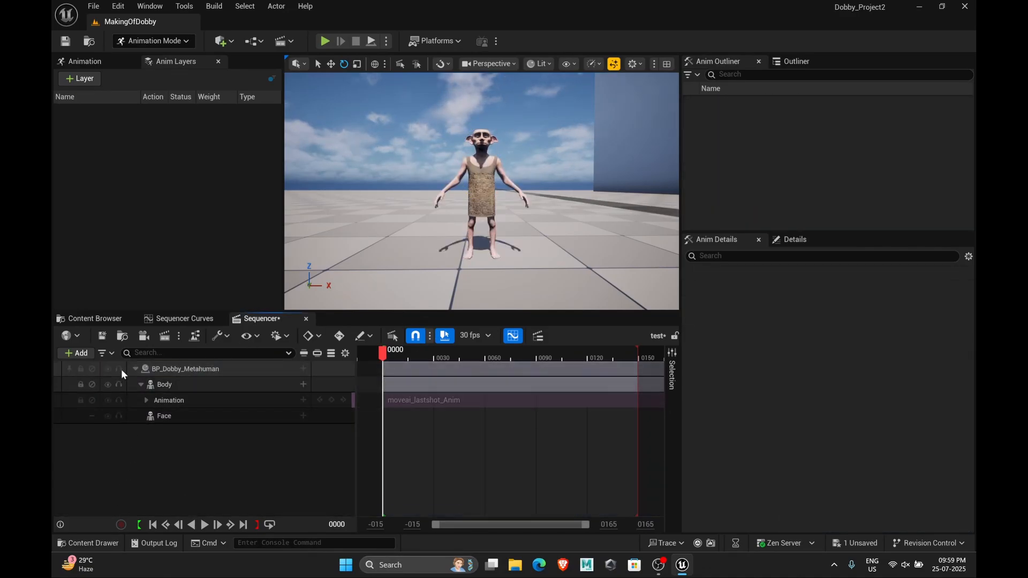
Open the Add Feature or Content Pack dialog and select the Third Person template
{"action": "left_click", "coordinate": [107, 320]}
{"action": "left_click", "coordinate": [207, 337]}
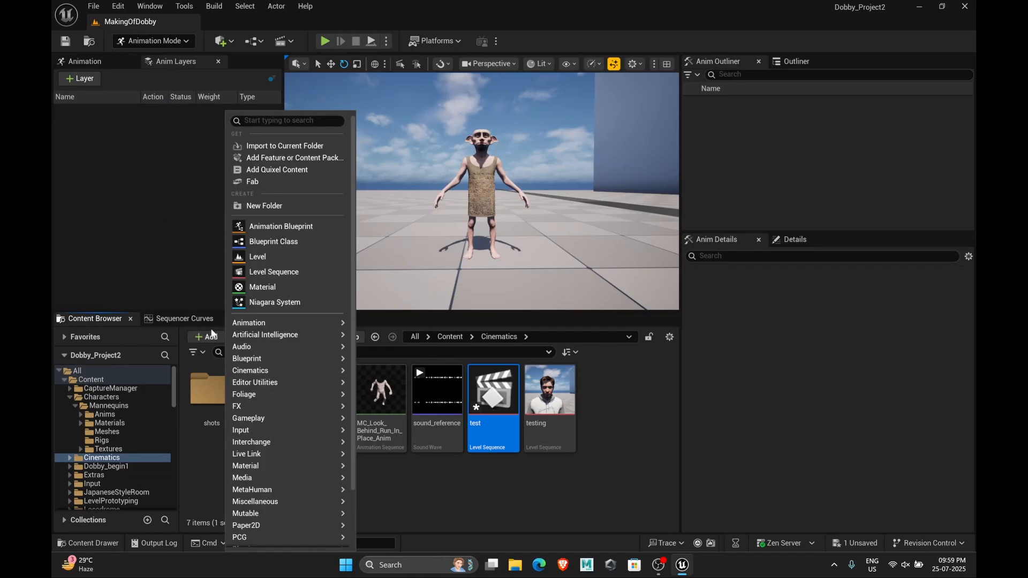
{"action": "left_click", "coordinate": [268, 159]}
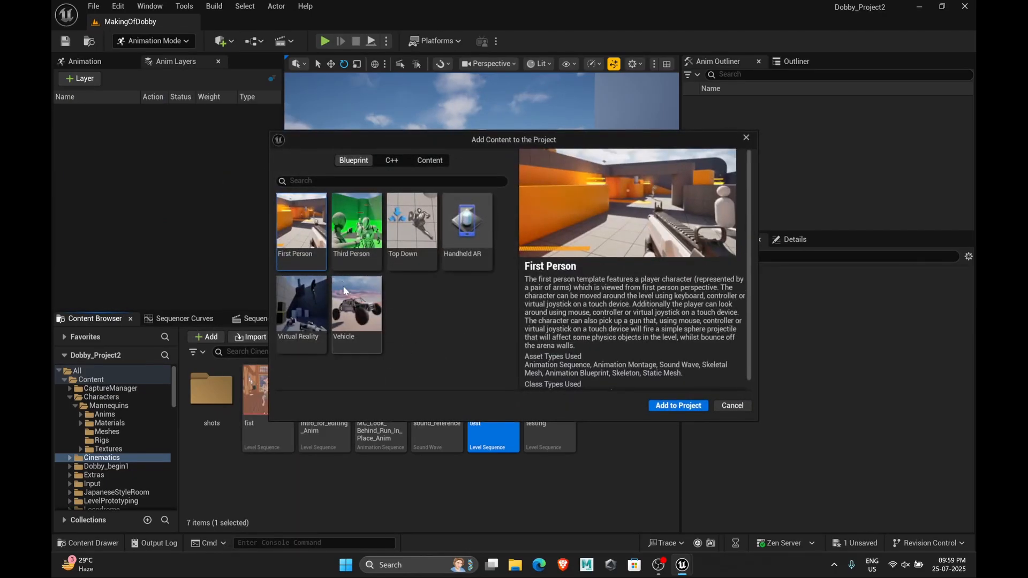
{"action": "left_click", "coordinate": [357, 225]}
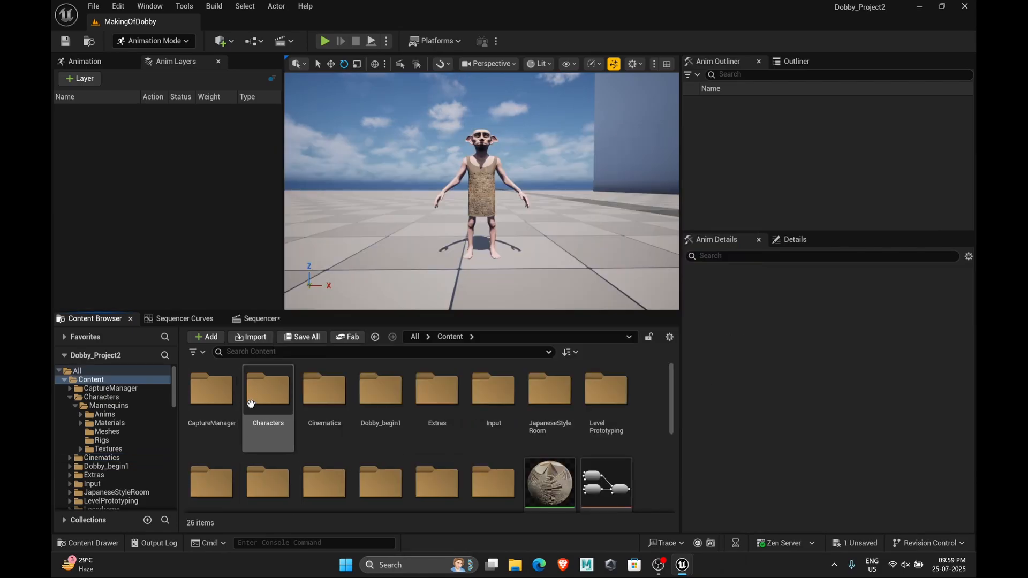
Open the CR_Mannequin_Body control rig from the Characters, Mannequins, Rigs folder
{"action": "double_click", "coordinate": [251, 400]}
{"action": "double_click", "coordinate": [218, 396]}
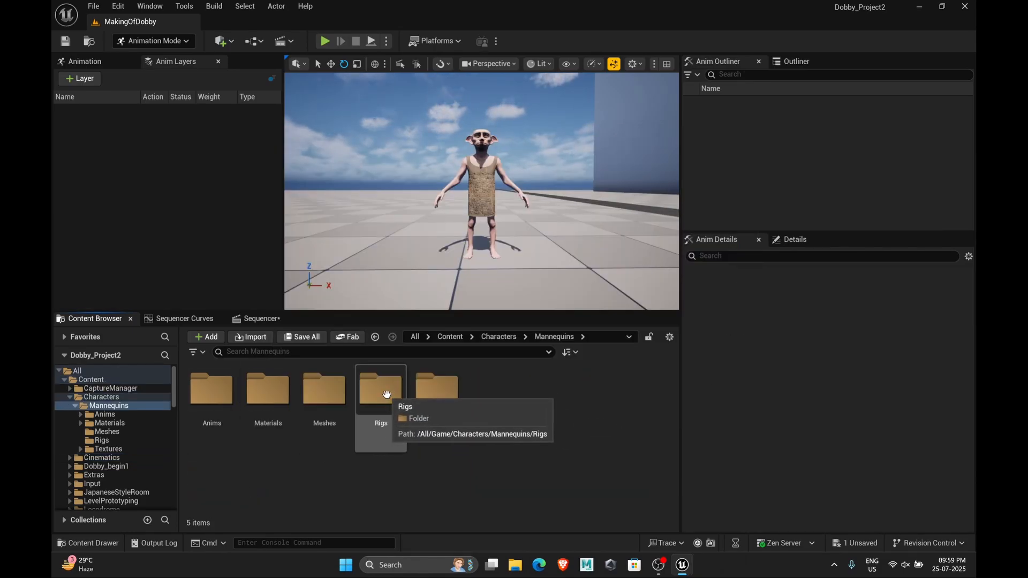
{"action": "double_click", "coordinate": [386, 395]}
{"action": "double_click", "coordinate": [211, 391]}
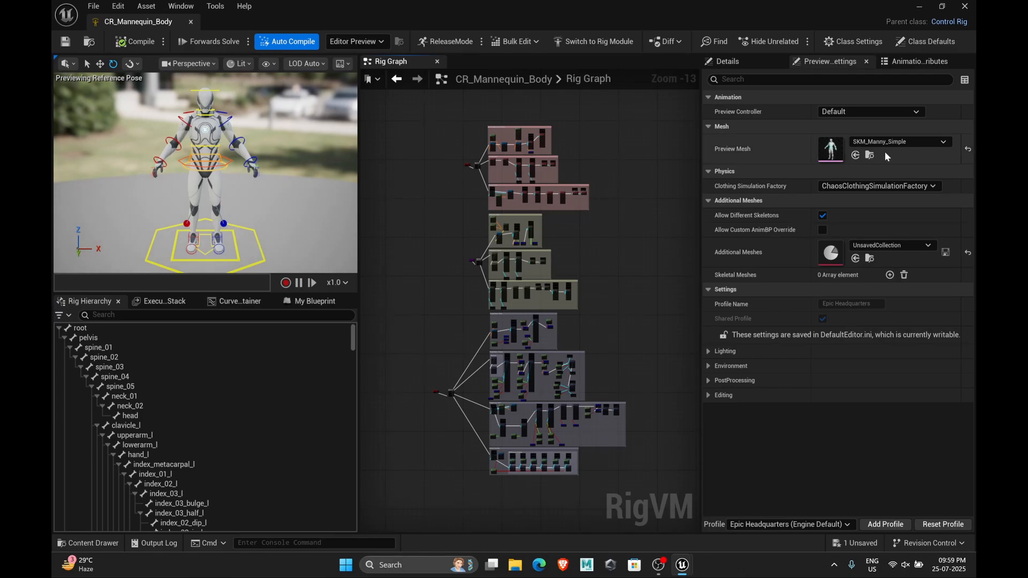
Set the control rig's preview mesh to SKM_Dobby_begin1_BodyMesh and save the asset
{"action": "left_click", "coordinate": [888, 142]}
{"action": "type", "text": "dob"}
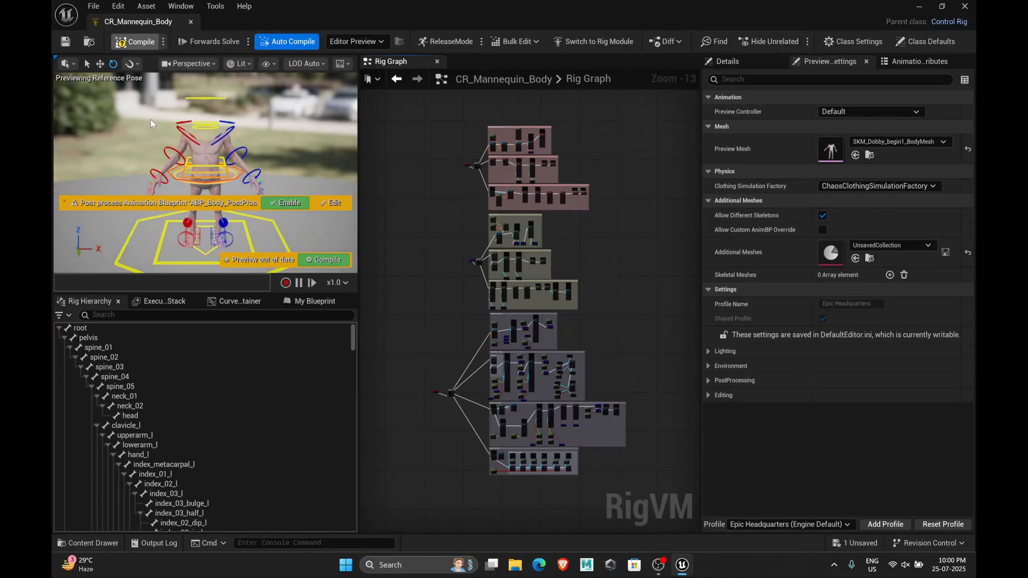
{"action": "left_click", "coordinate": [68, 47]}
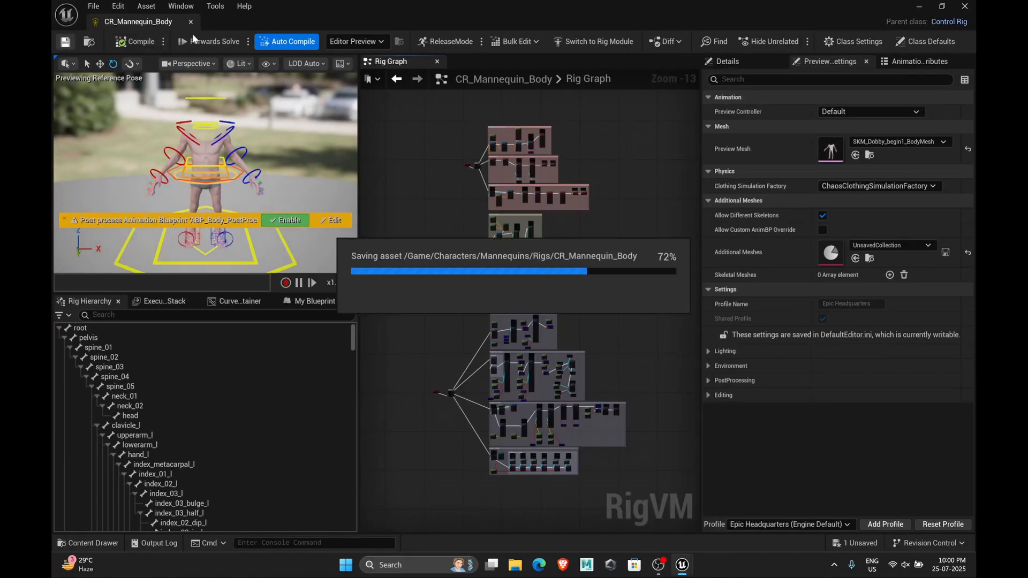
Close the control rig editor and scrub the sequencer timeline to preview Dobby's animation
{"action": "left_click", "coordinate": [190, 25]}
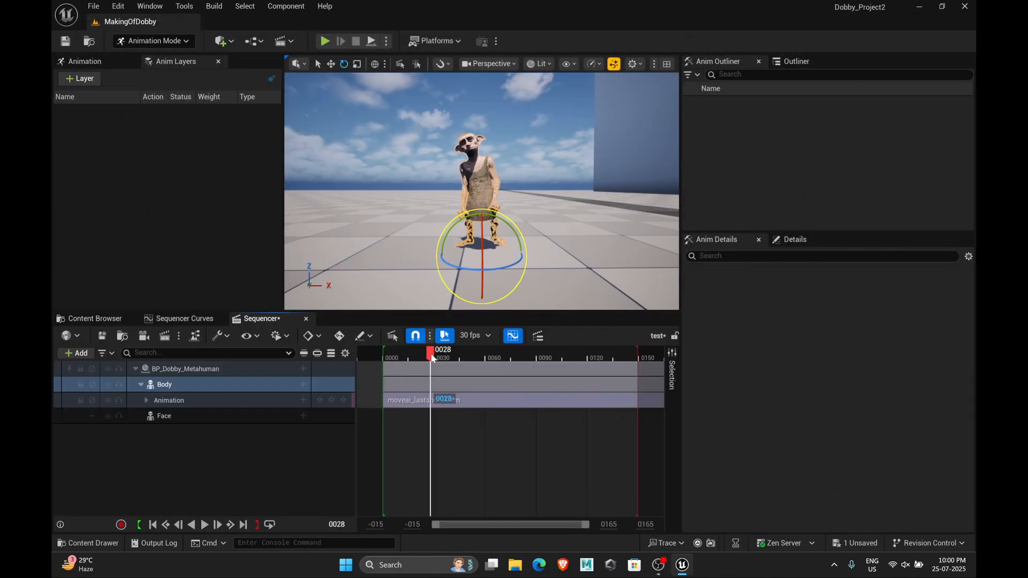
{"action": "left_click_drag", "start_coordinate": [429, 355], "coordinate": [386, 357]}
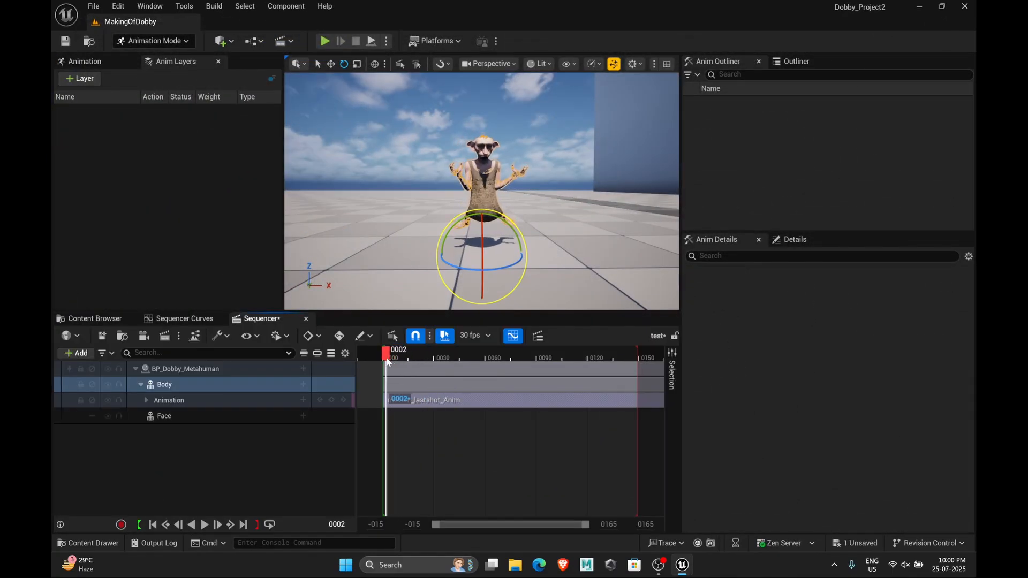
Bake the body animation track onto the CR_Mannequin_Body control rig with the default baking options
{"action": "left_click", "coordinate": [153, 525]}
{"action": "right_click", "coordinate": [234, 387]}
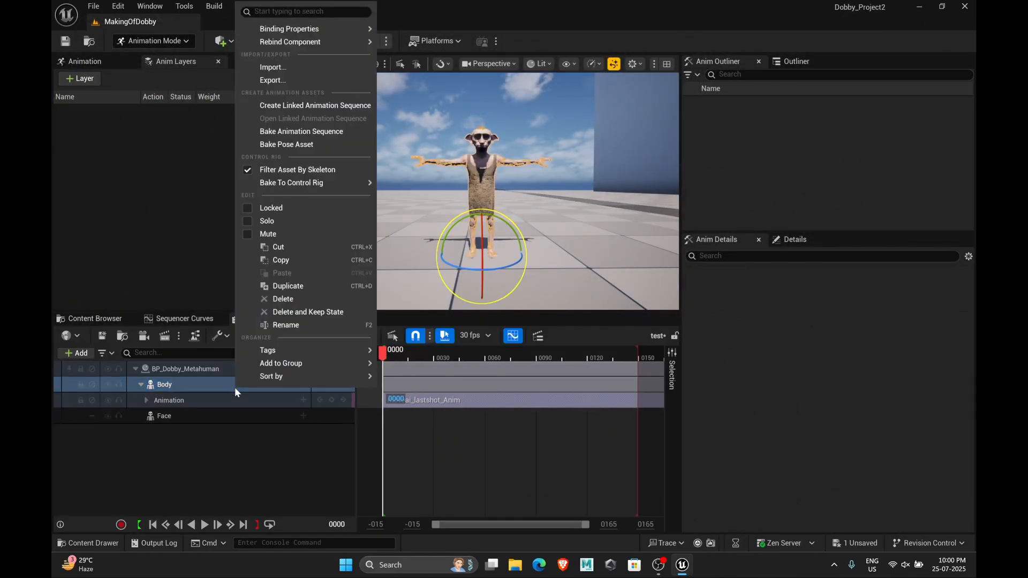
{"action": "mouse_move", "coordinate": [330, 183]}
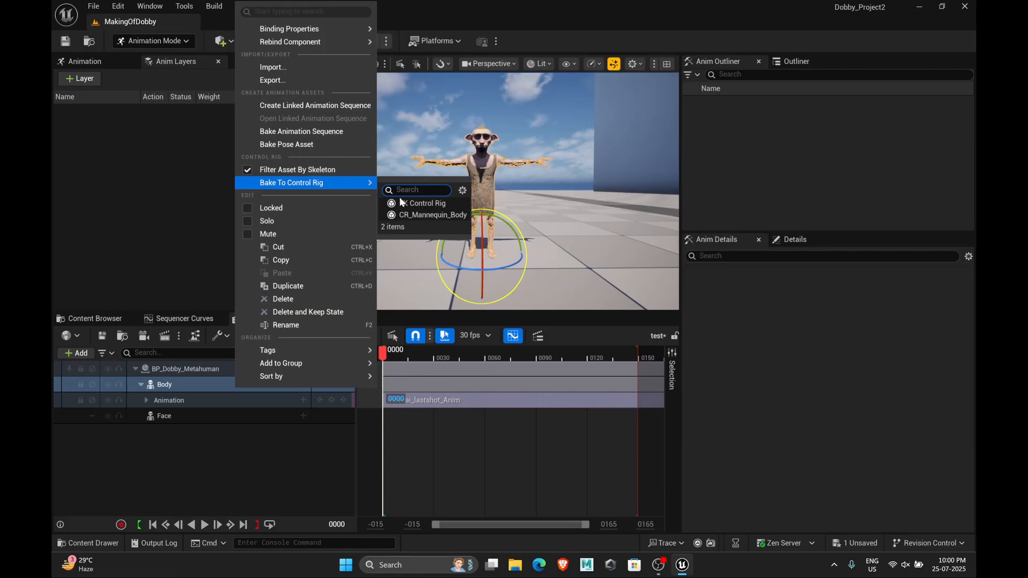
{"action": "left_click", "coordinate": [415, 214]}
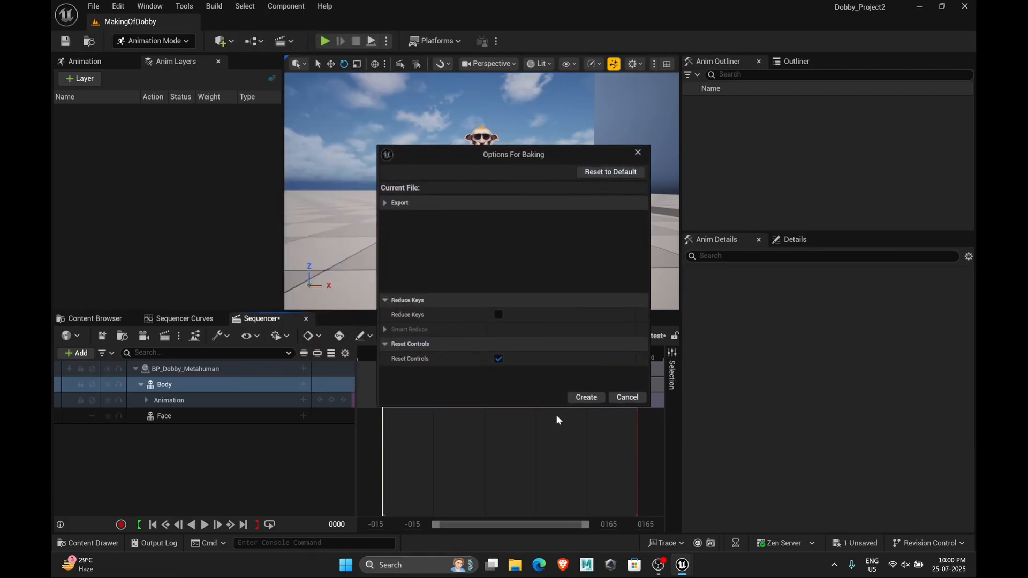
{"action": "left_click", "coordinate": [584, 396]}
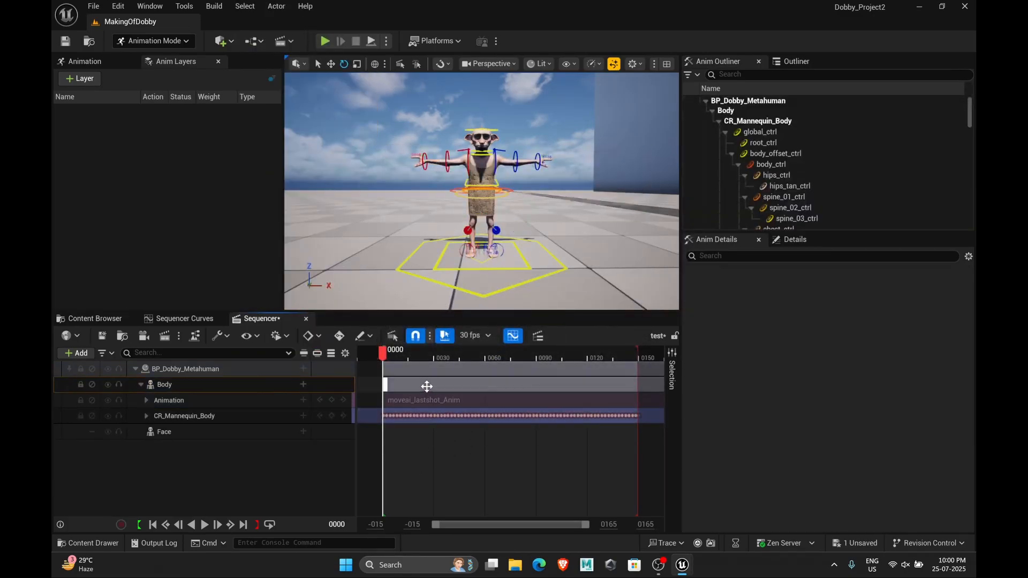
Delete the left foot IK control's keys and reset its location and rotation, then select the foot roll control
{"action": "left_click_drag", "start_coordinate": [384, 357], "coordinate": [517, 377]}
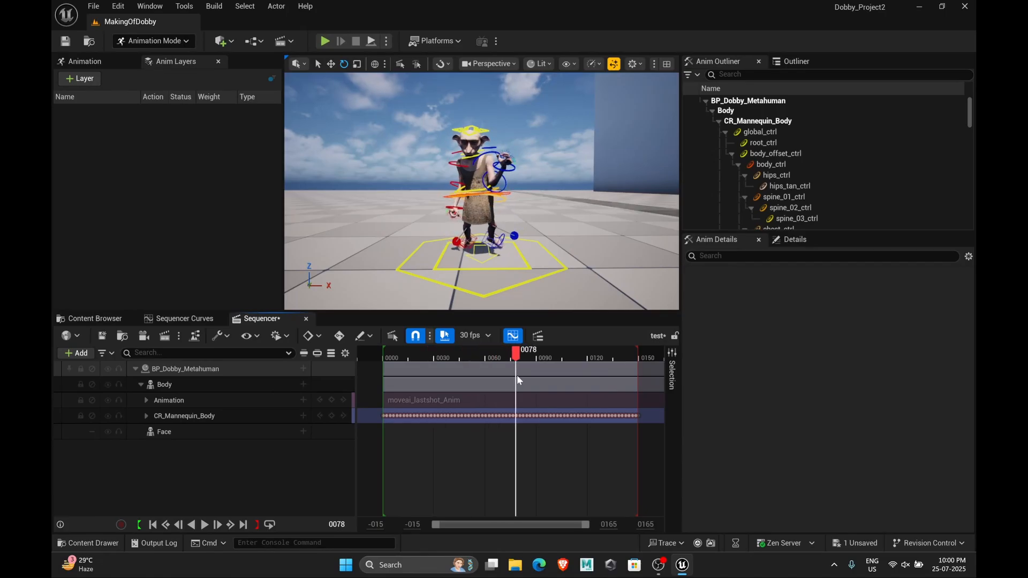
{"action": "left_click", "coordinate": [473, 236]}
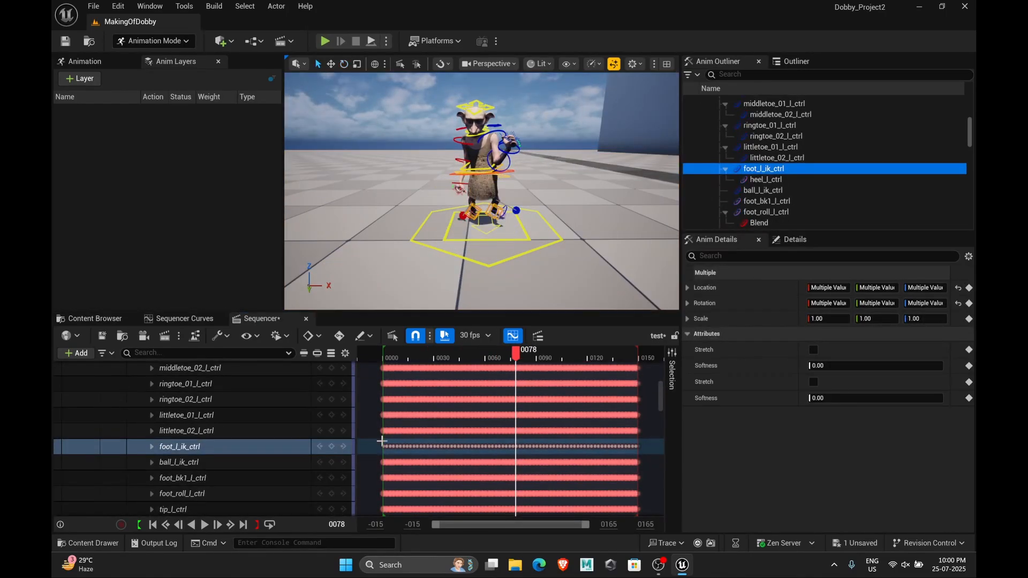
{"action": "left_click_drag", "start_coordinate": [376, 450], "coordinate": [654, 447]}
{"action": "key", "text": "Delete"}
{"action": "left_click", "coordinate": [959, 288]}
{"action": "left_click", "coordinate": [958, 303]}
{"action": "left_click", "coordinate": [499, 213]}
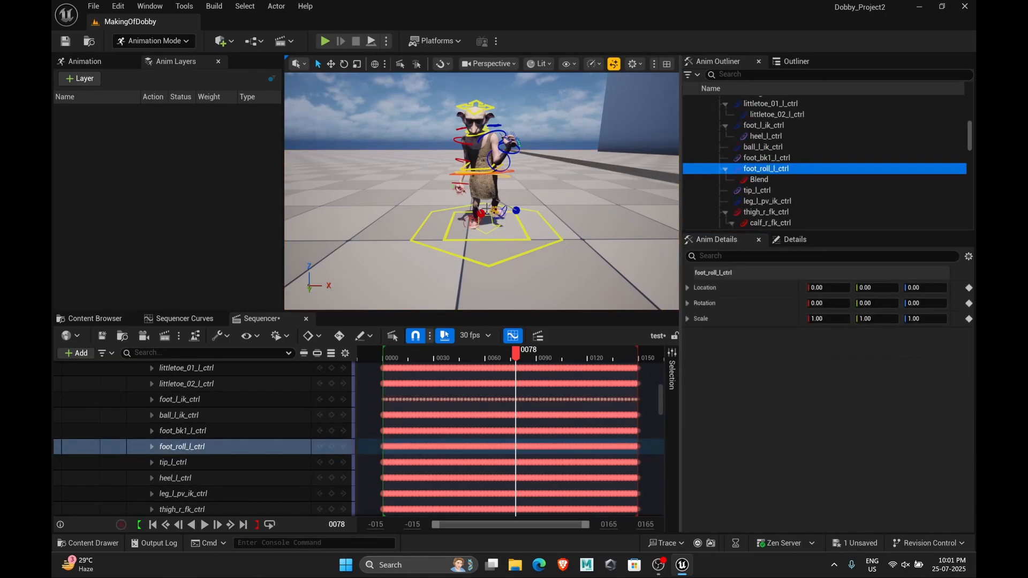
{"action": "left_click_drag", "start_coordinate": [384, 358], "coordinate": [543, 380]}
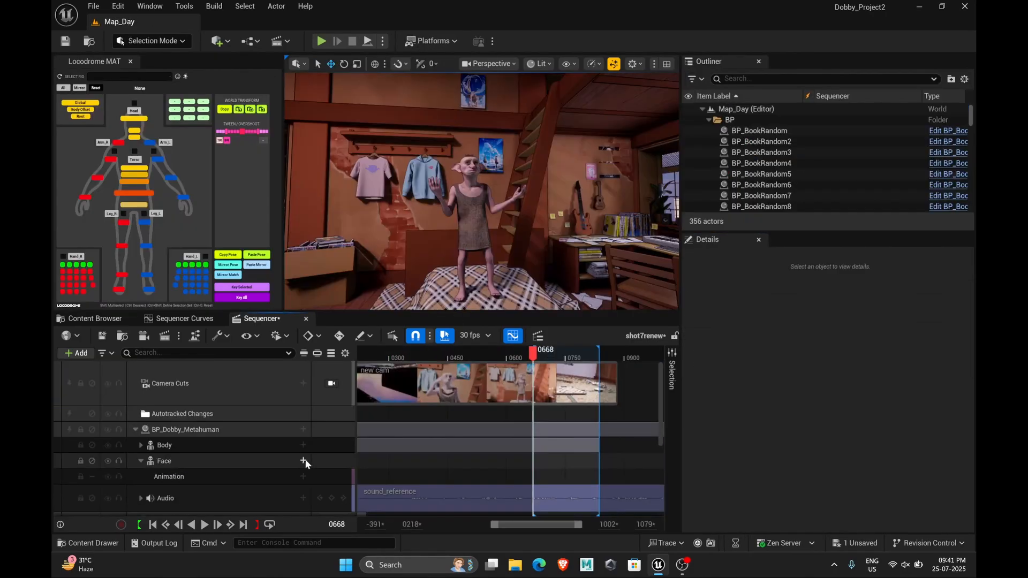
Add the AS_don_t_recognize animation to the Face track and scrub the timeline
{"action": "left_click", "coordinate": [303, 461]}
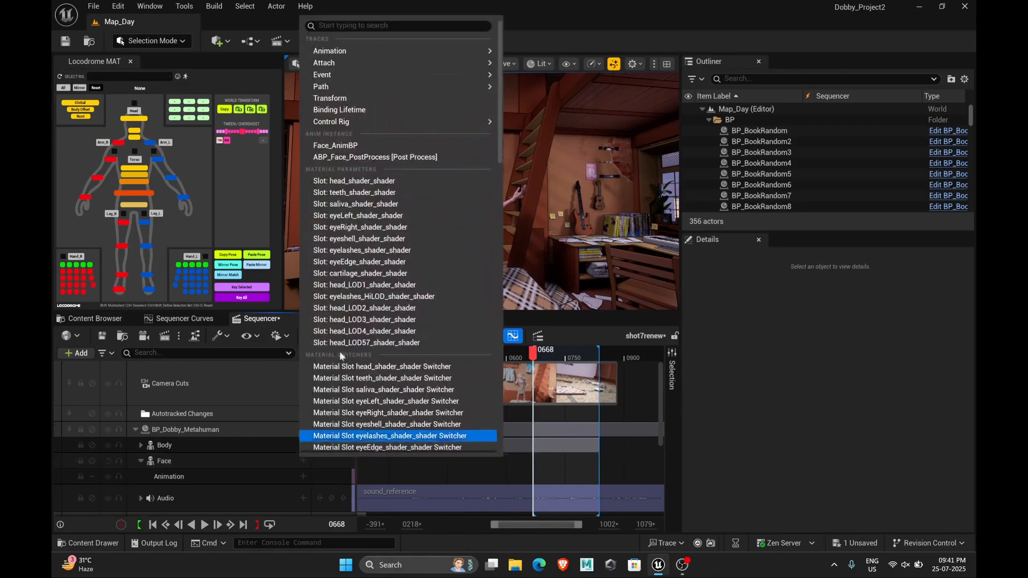
{"action": "mouse_move", "coordinate": [432, 48]}
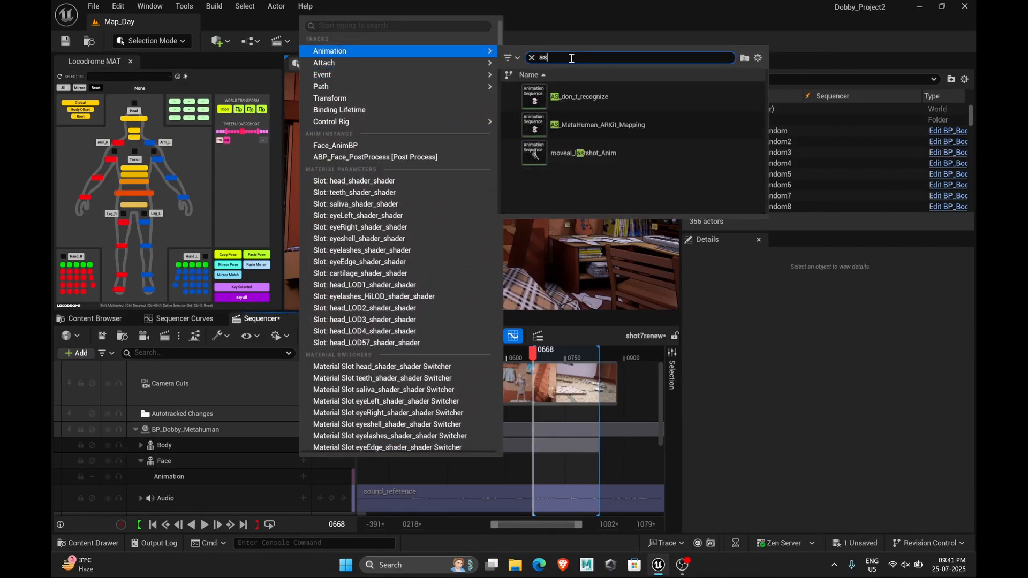
{"action": "left_click", "coordinate": [581, 97]}
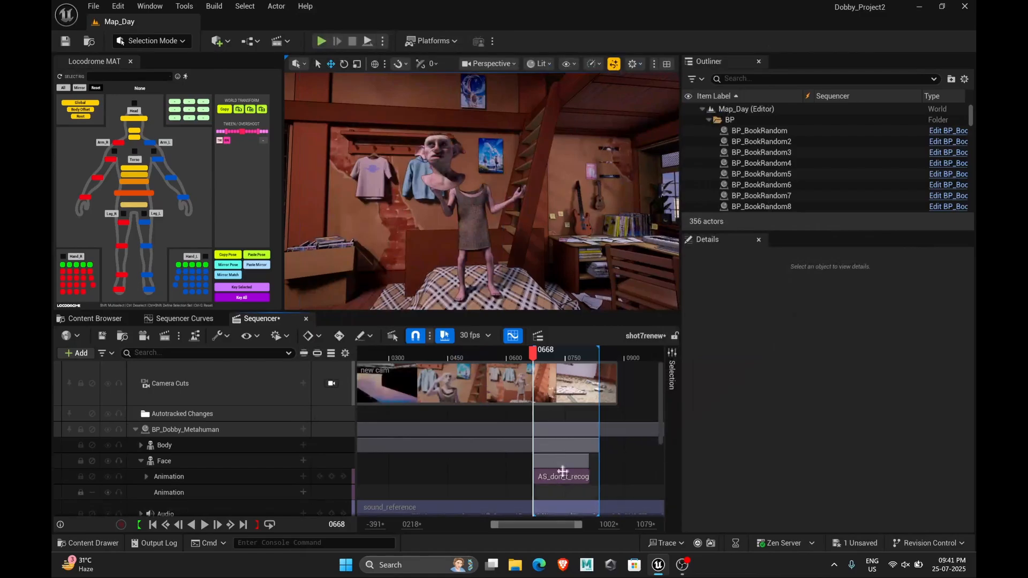
{"action": "left_click_drag", "start_coordinate": [545, 357], "coordinate": [571, 358]}
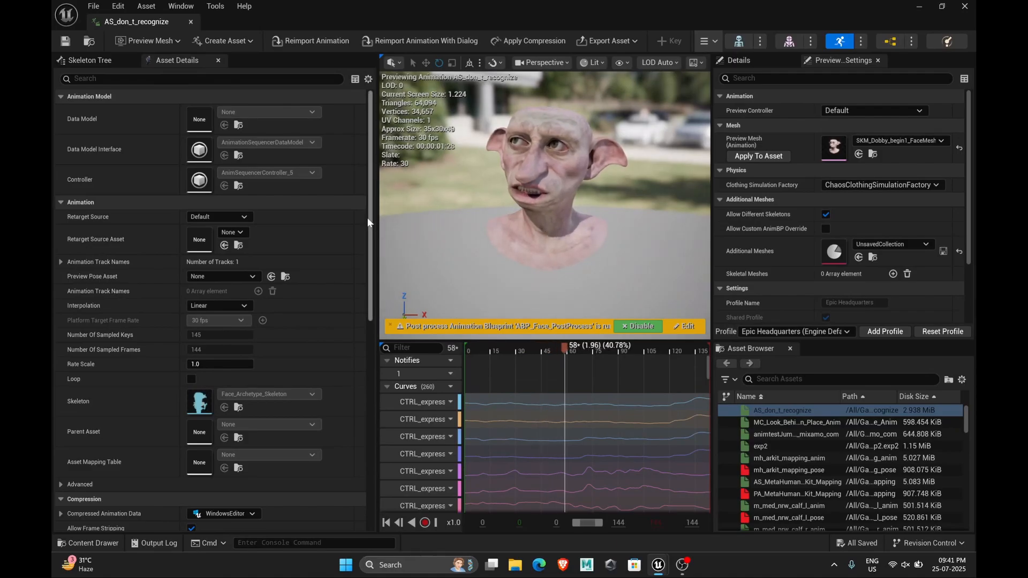
Set AS_don_t_recognize's additive anim type to Local Space with base pose Frame from this animation, and save it
{"action": "left_click_drag", "start_coordinate": [368, 217], "coordinate": [372, 411]}
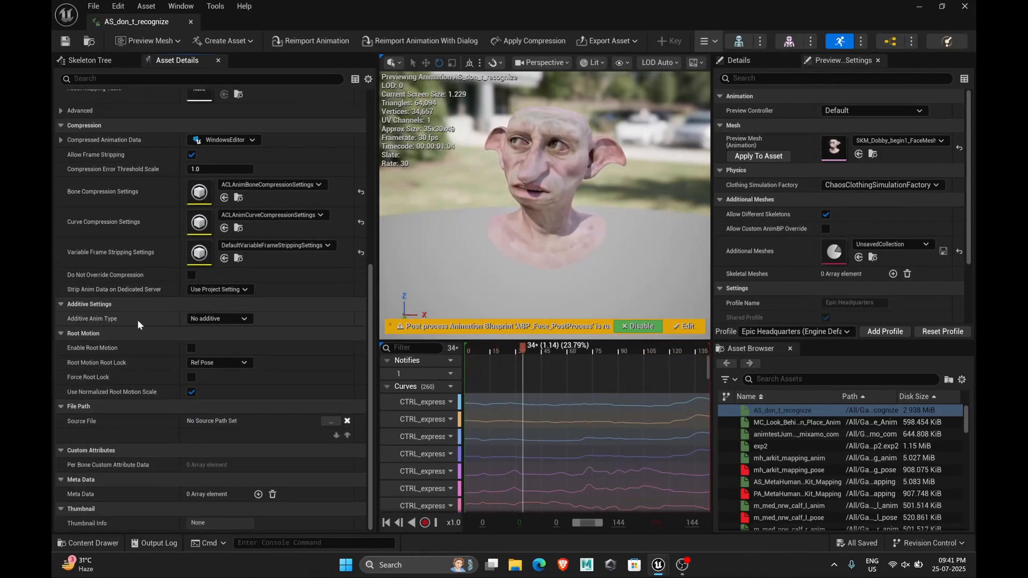
{"action": "left_click", "coordinate": [209, 340]}
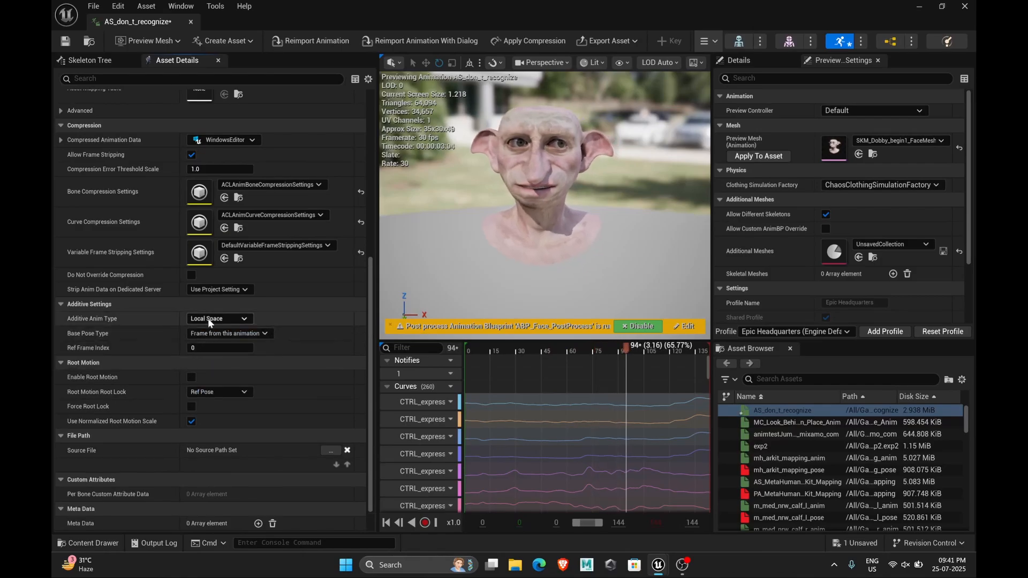
{"action": "left_click", "coordinate": [210, 334]}
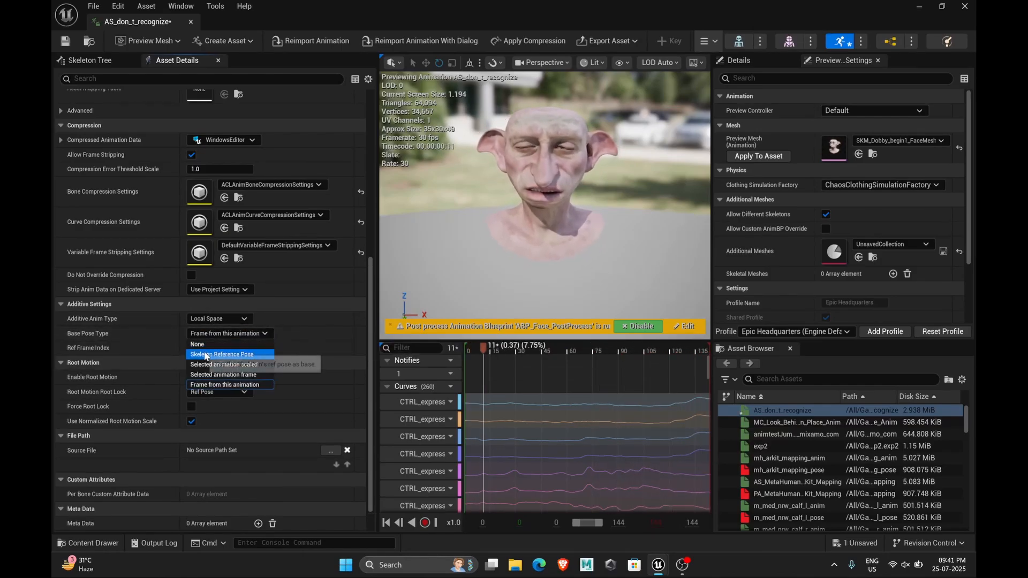
{"action": "left_click", "coordinate": [207, 384]}
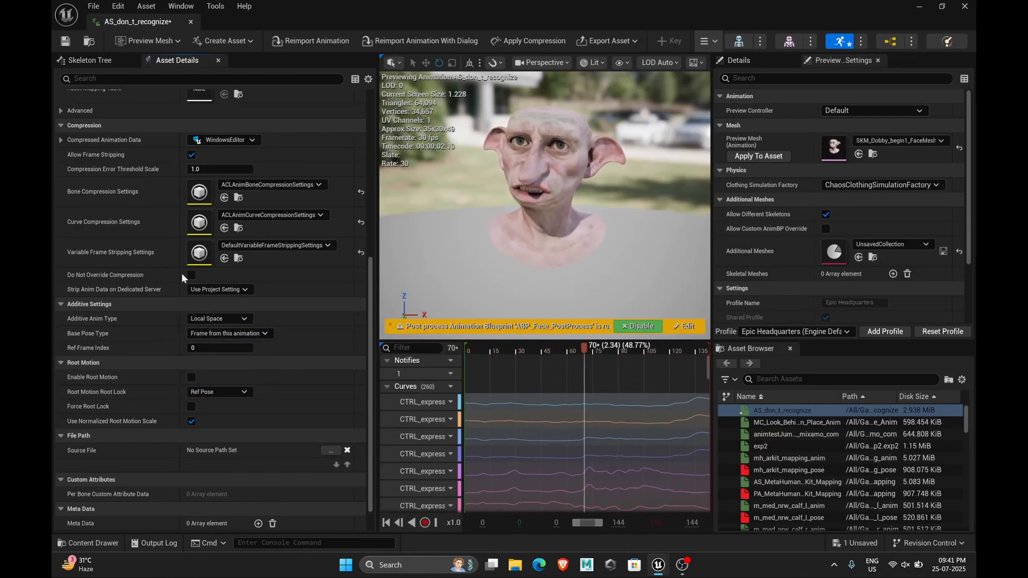
{"action": "key", "text": "ctrl+s"}
{"action": "left_click", "coordinate": [191, 22]}
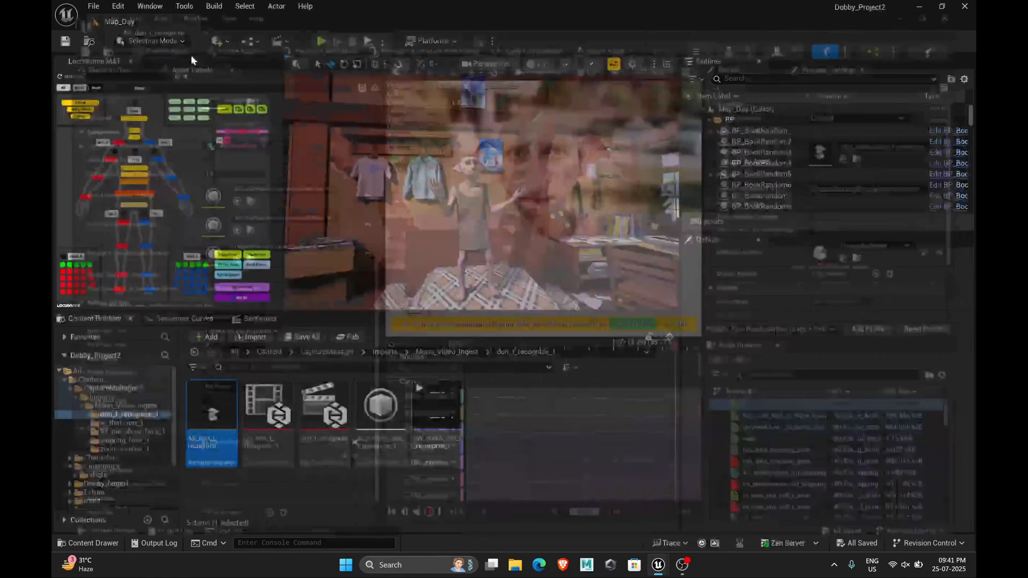
Open a level sequence from the Cinematics shots folder in Sequencer
{"action": "left_click", "coordinate": [98, 475]}
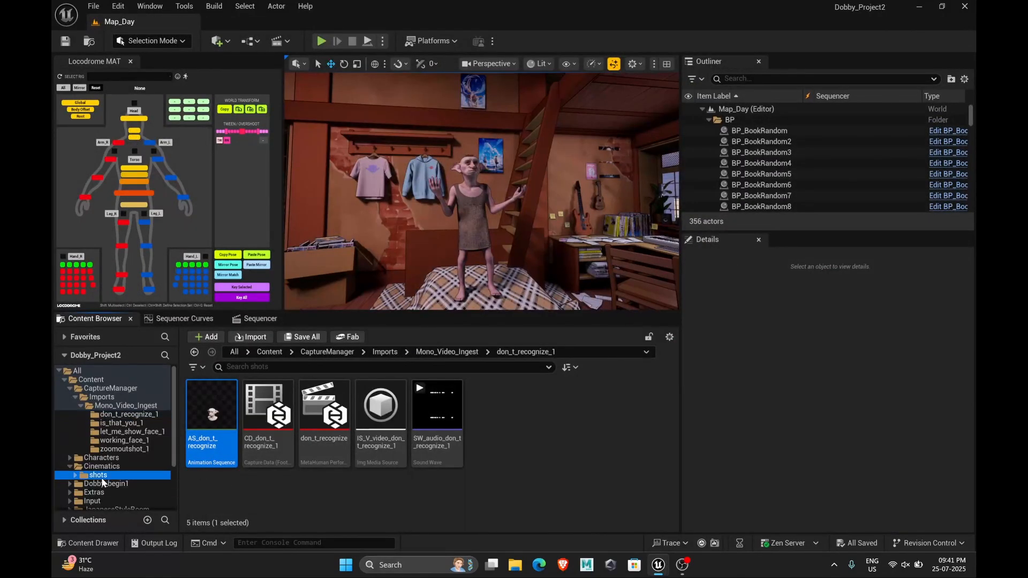
{"action": "scroll", "coordinate": [471, 407], "scroll_direction": "down", "scroll_amount": 3}
{"action": "double_click", "coordinate": [443, 469]}
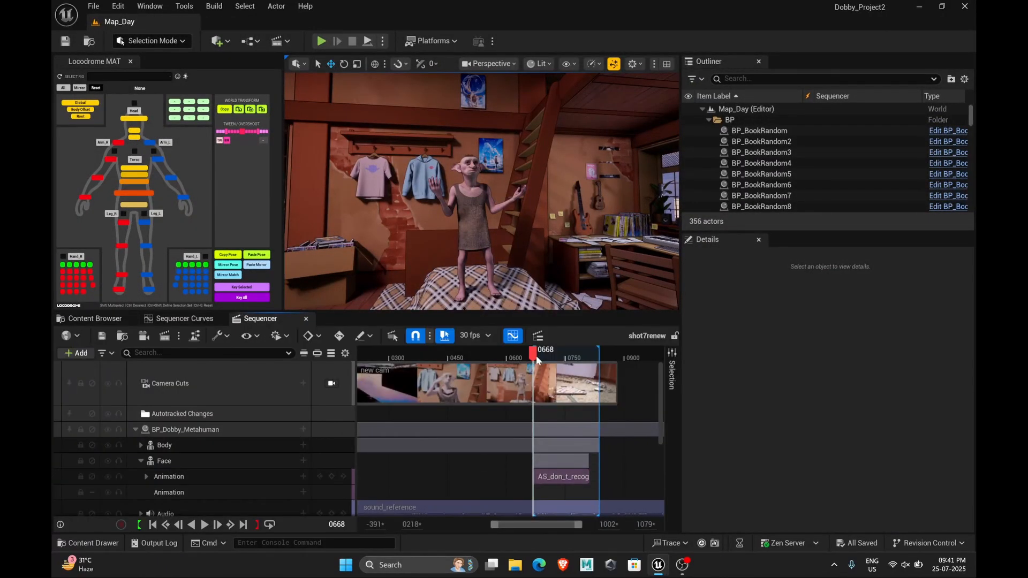